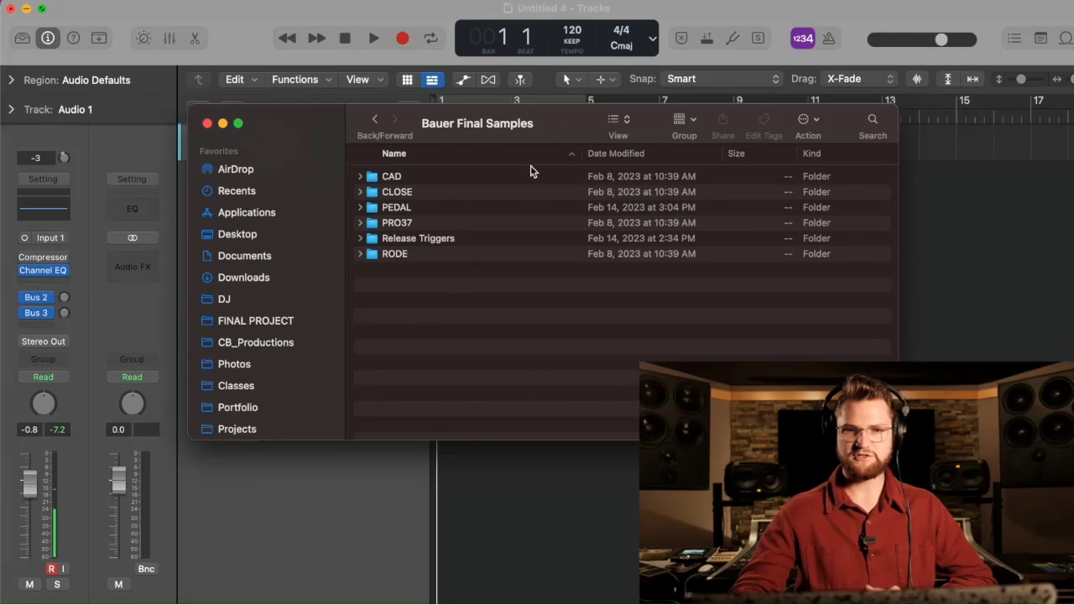
Open the FELT folder inside CAD and look through its sample files
mouse_move(432, 127)
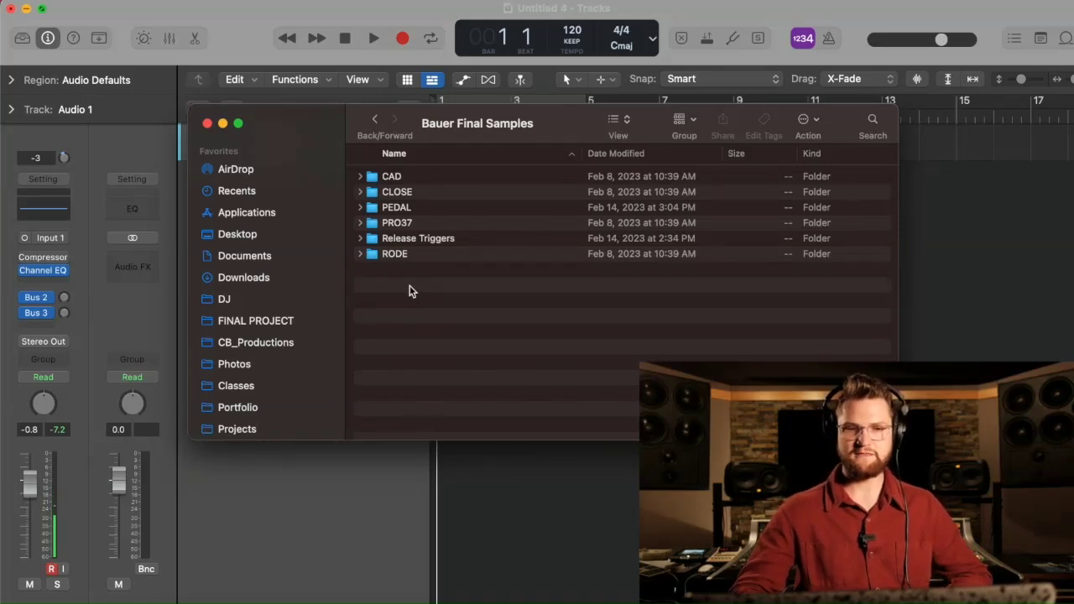
click(402, 181)
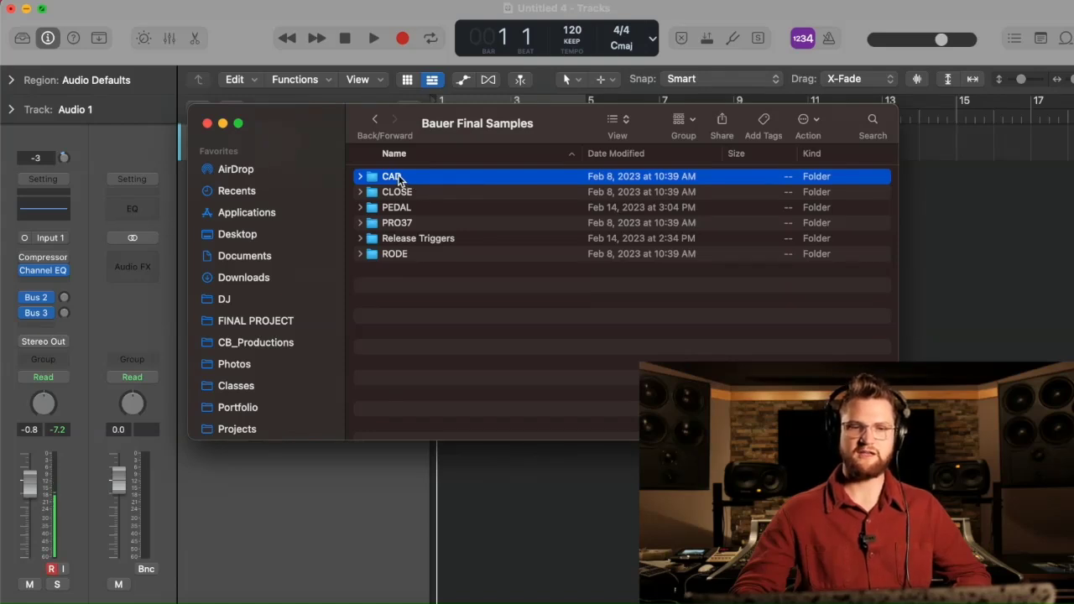
double_click(398, 180)
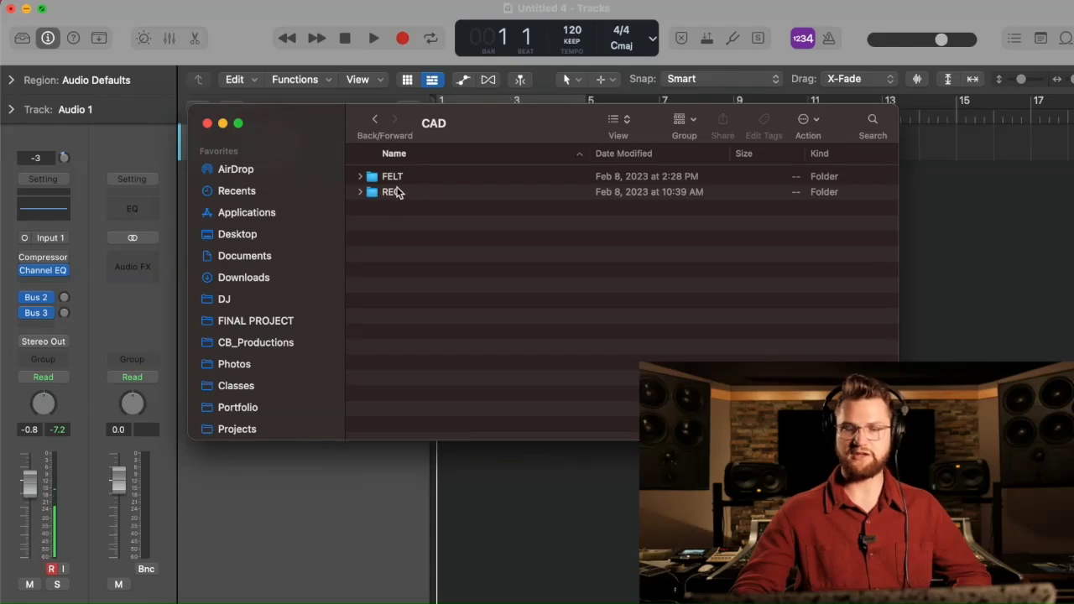
double_click(402, 180)
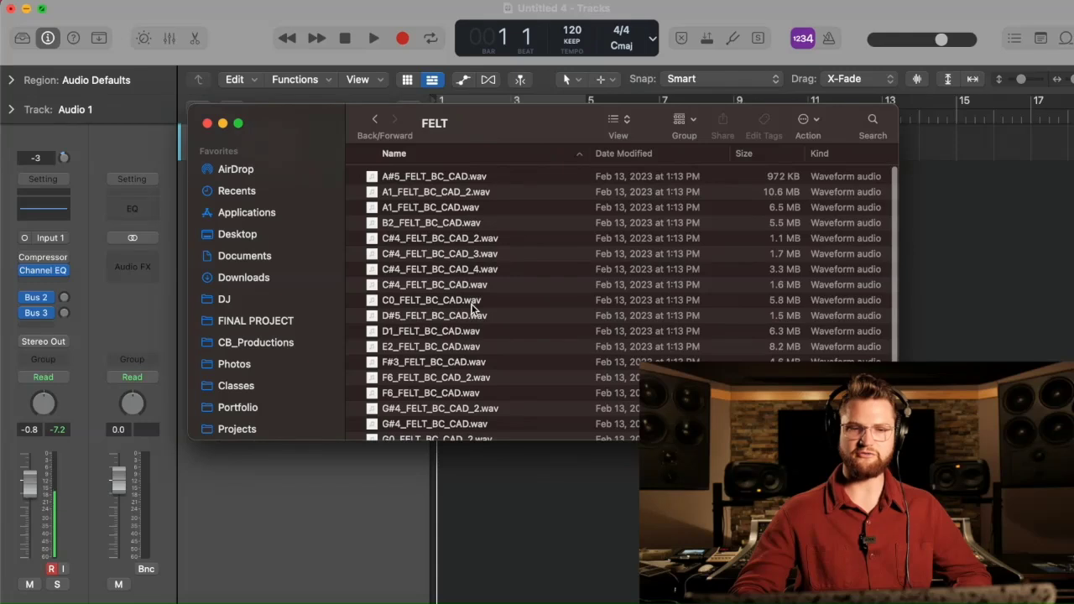
scroll(472, 309, down, 5)
scroll(472, 309, up, 5)
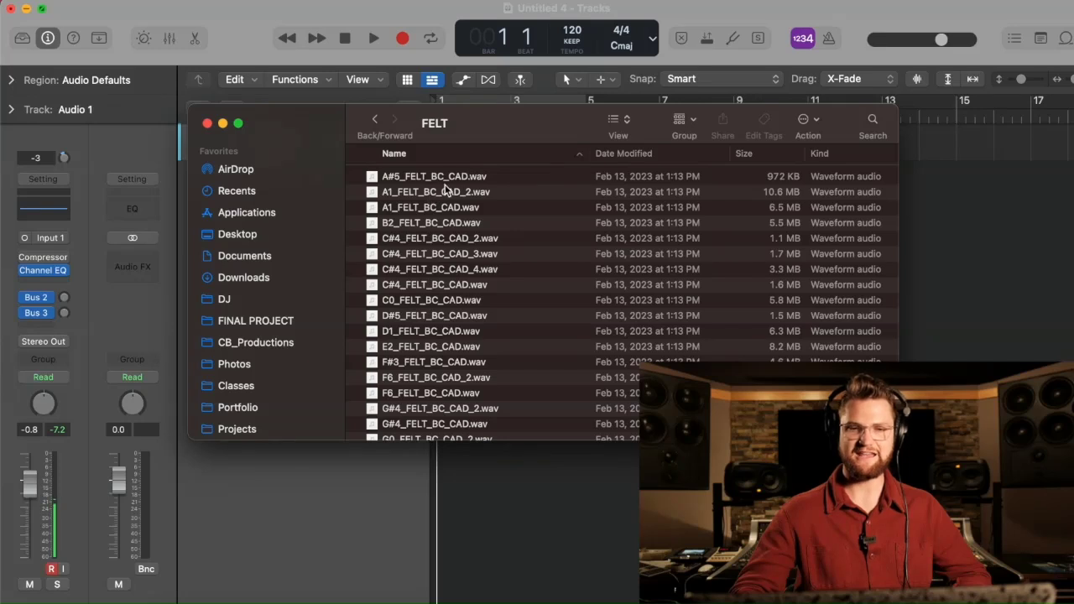
Open the LOUD folder inside CAD's REG folder and examine how its sample files are named
click(376, 122)
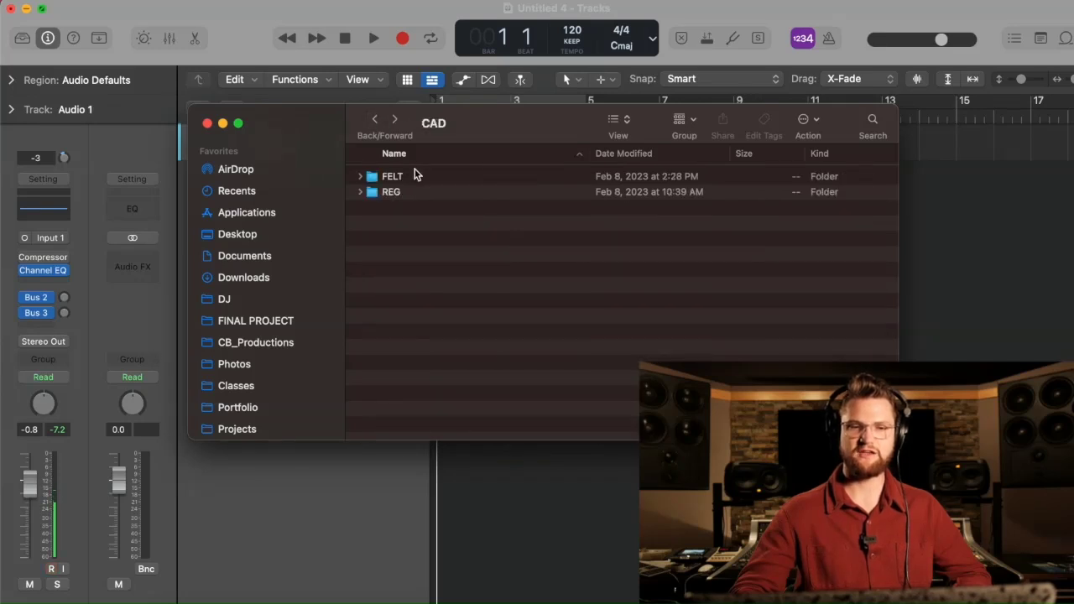
double_click(398, 196)
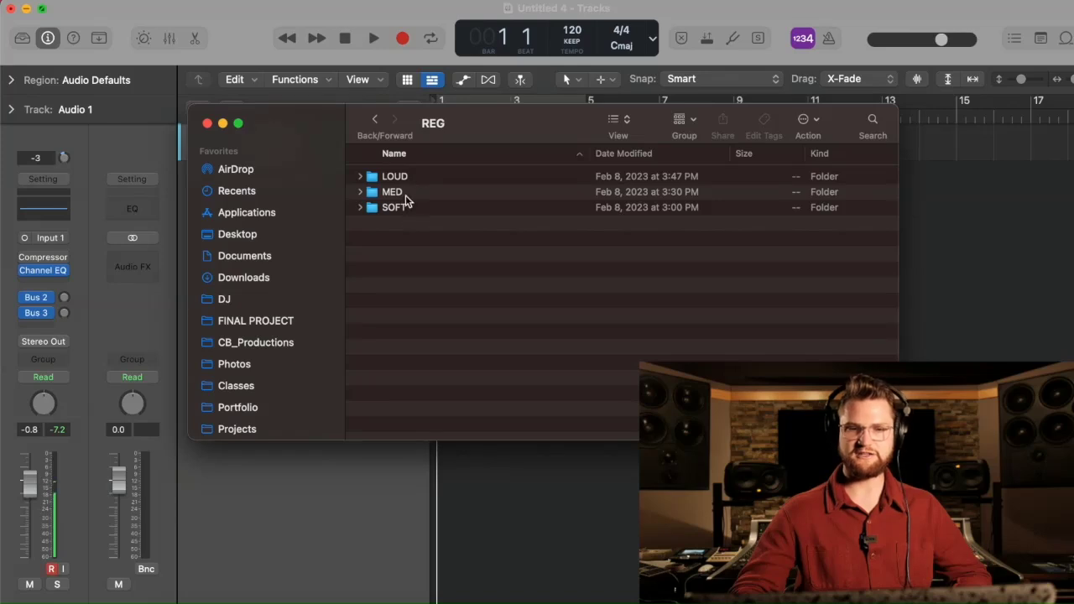
double_click(409, 175)
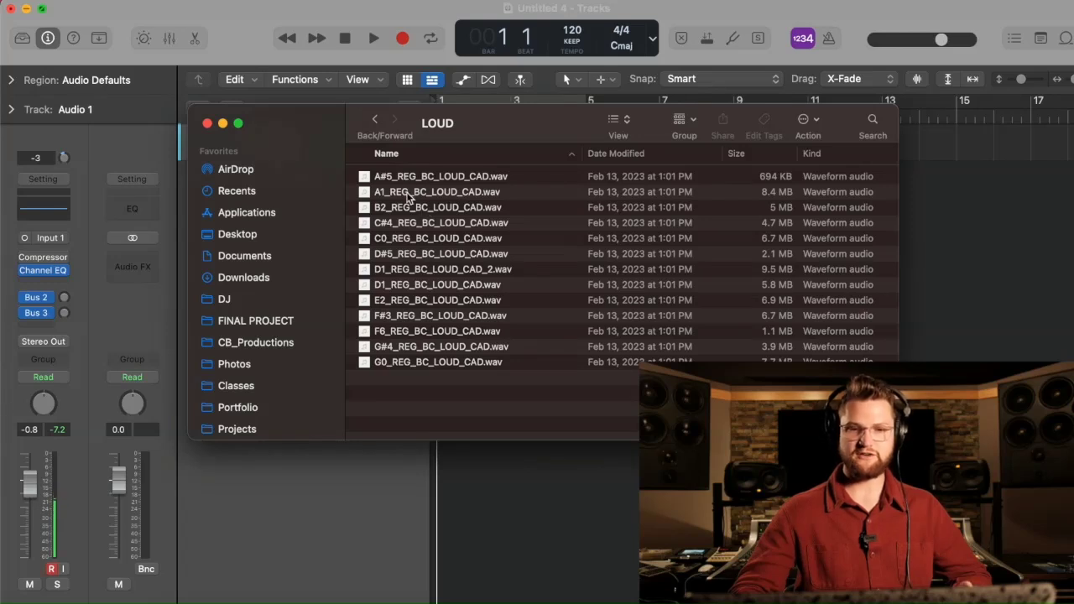
click(452, 183)
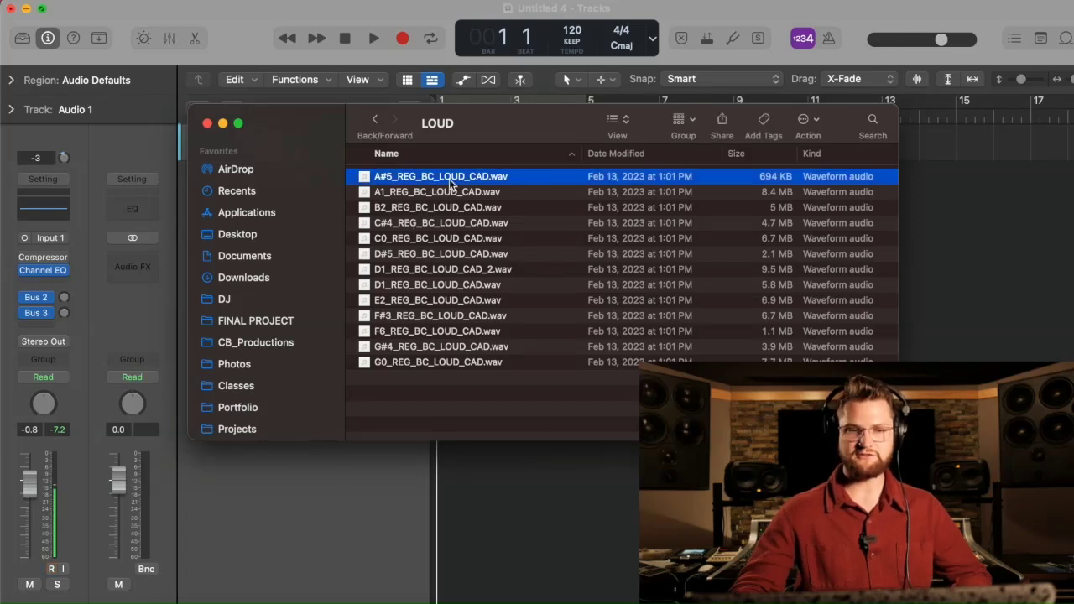
click(420, 191)
click(425, 178)
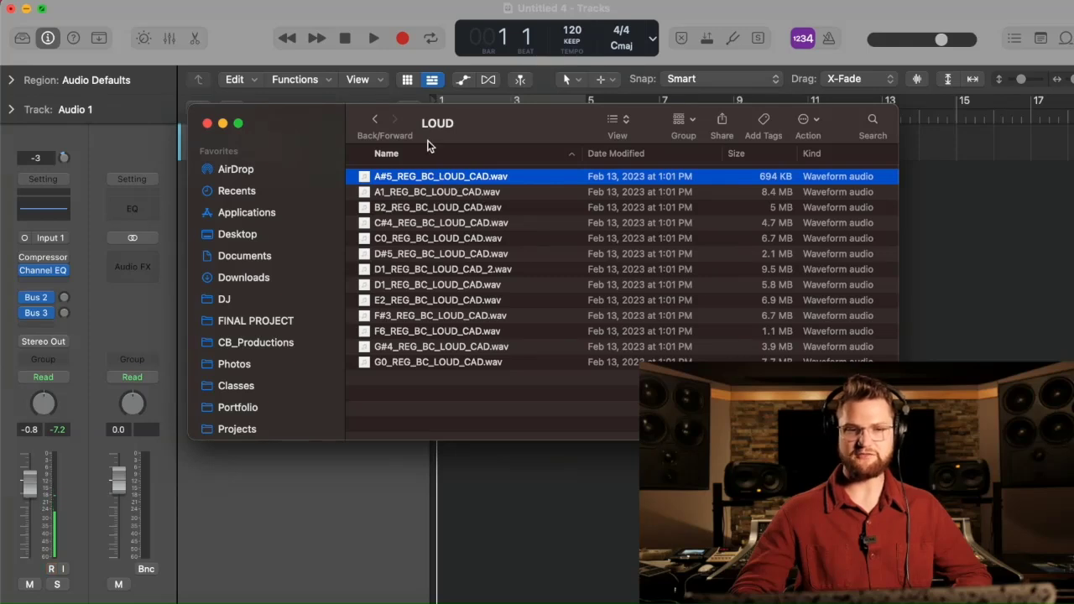
Return to Bauer Final Samples and check the subfolders of CLOSE, RODE and PRO37
click(374, 120)
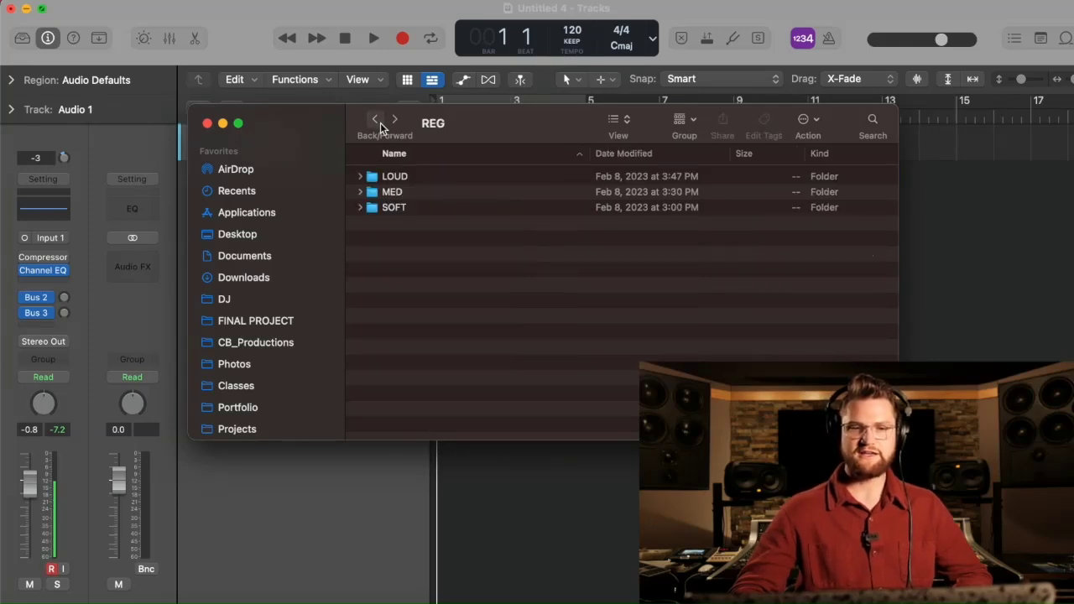
click(375, 120)
click(375, 120)
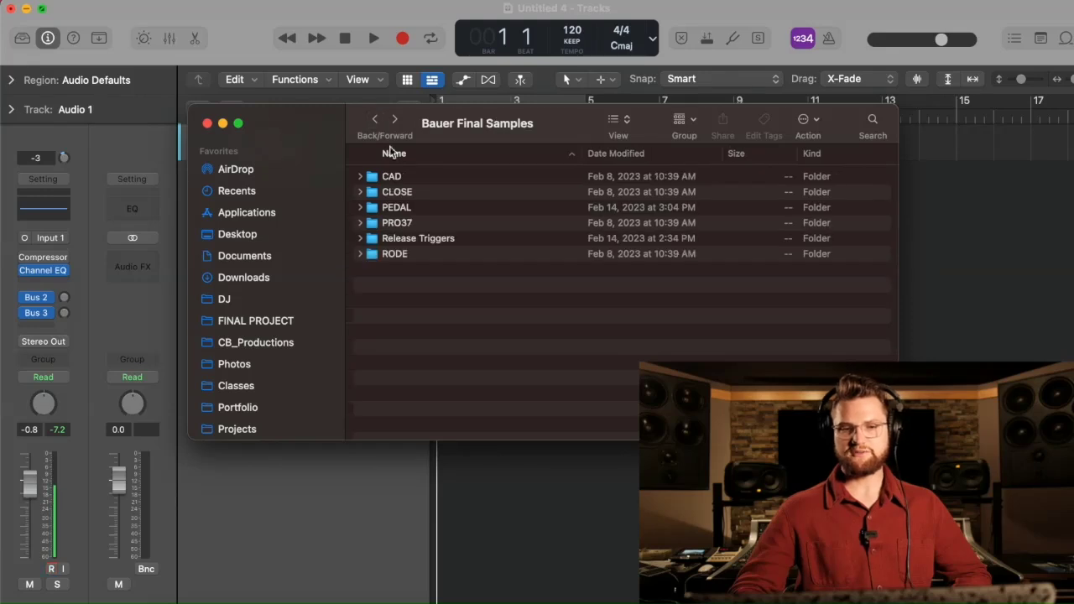
double_click(406, 193)
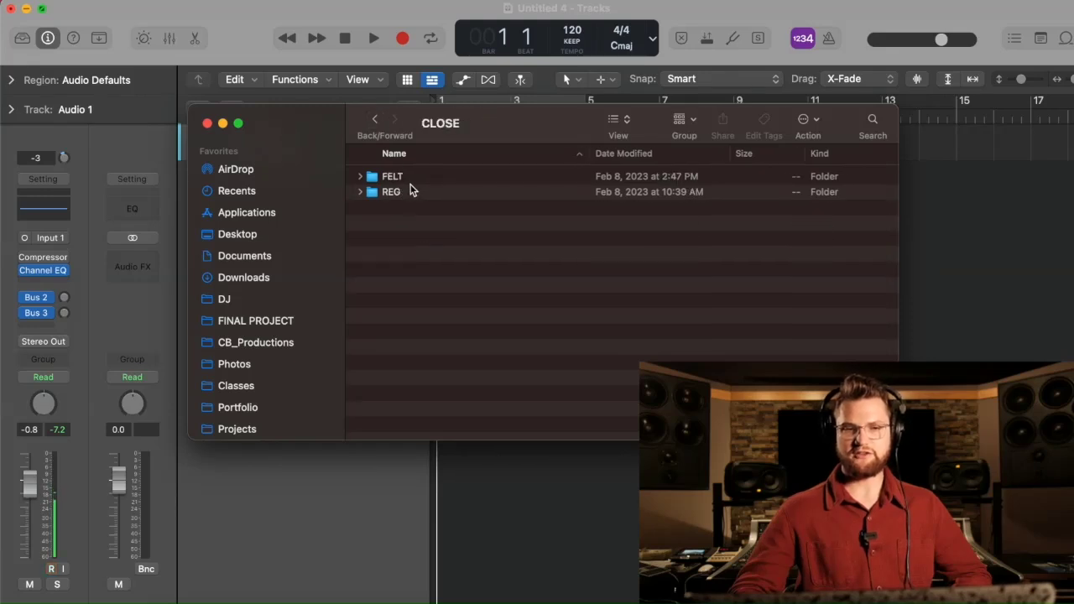
click(376, 120)
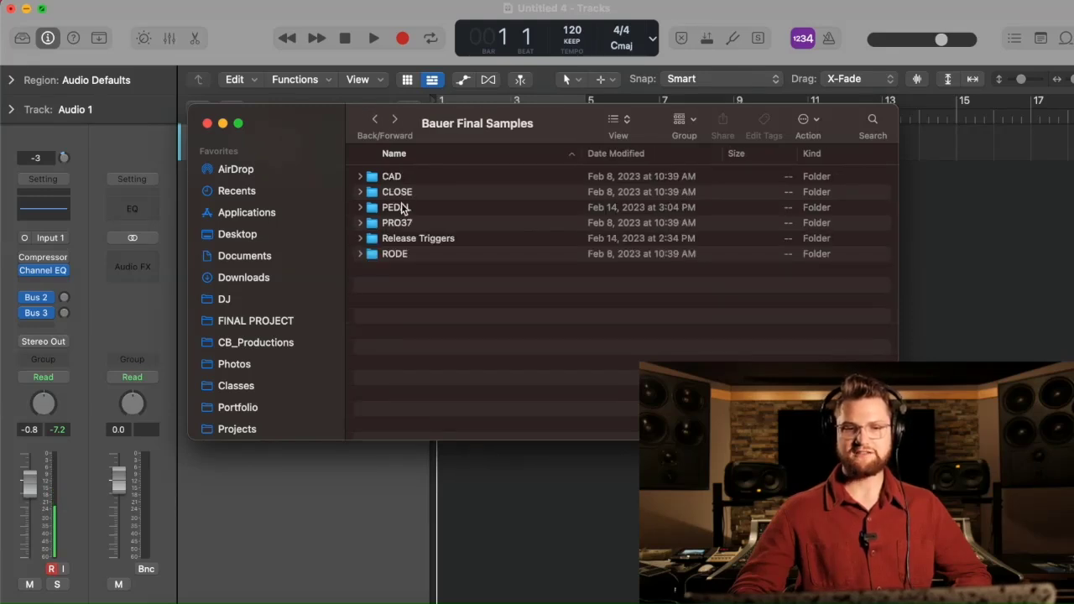
double_click(407, 254)
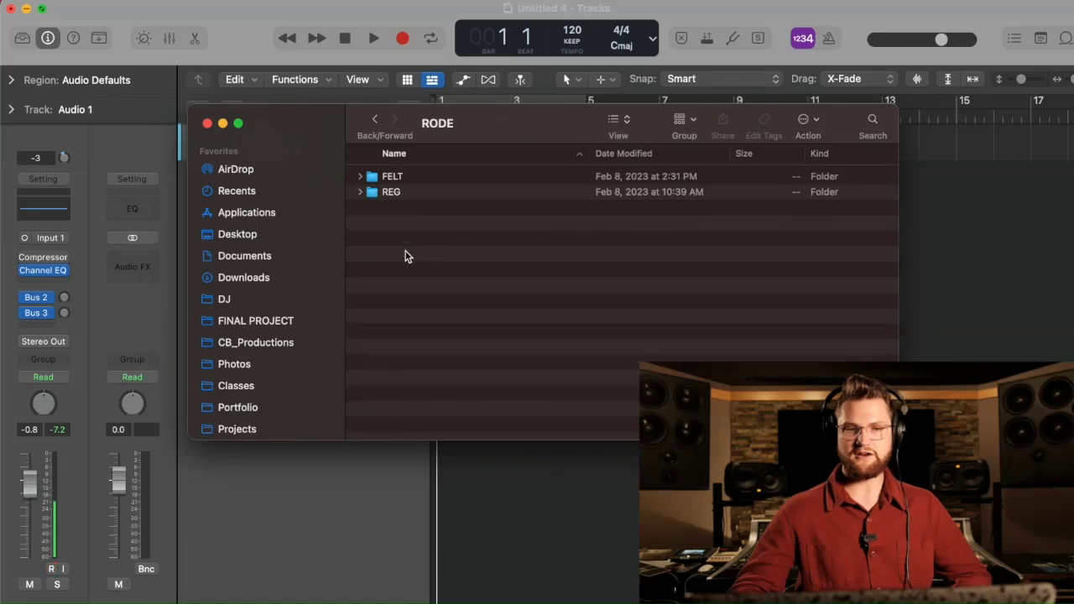
click(377, 122)
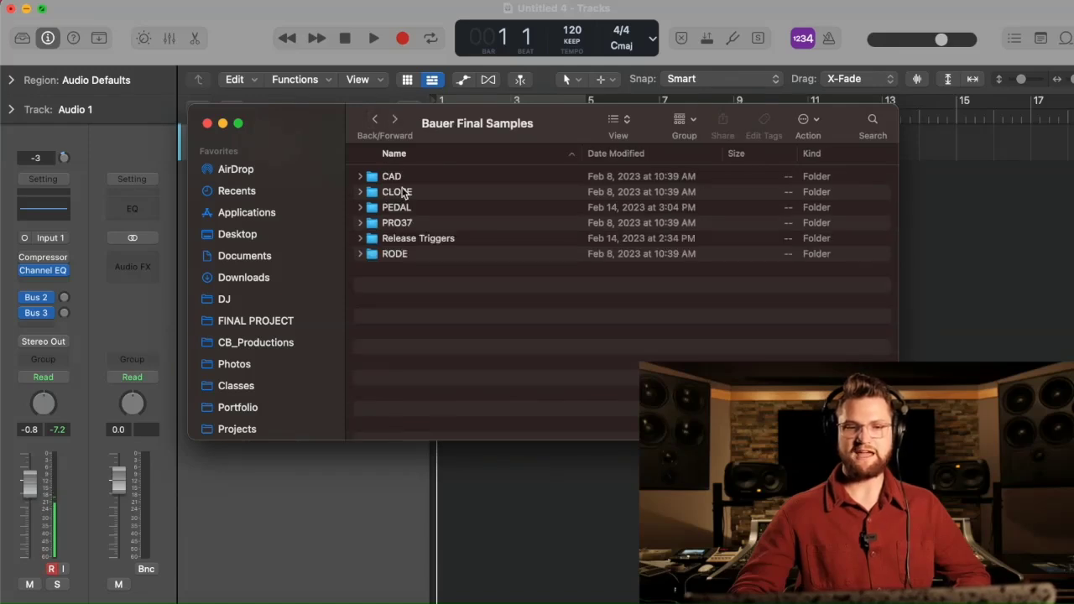
double_click(413, 222)
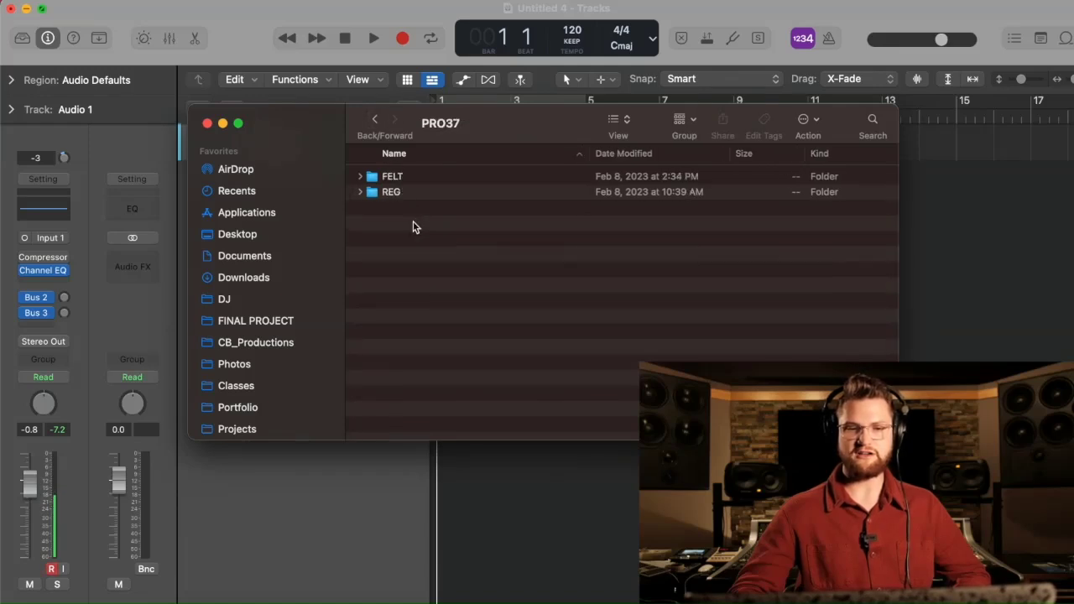
click(375, 122)
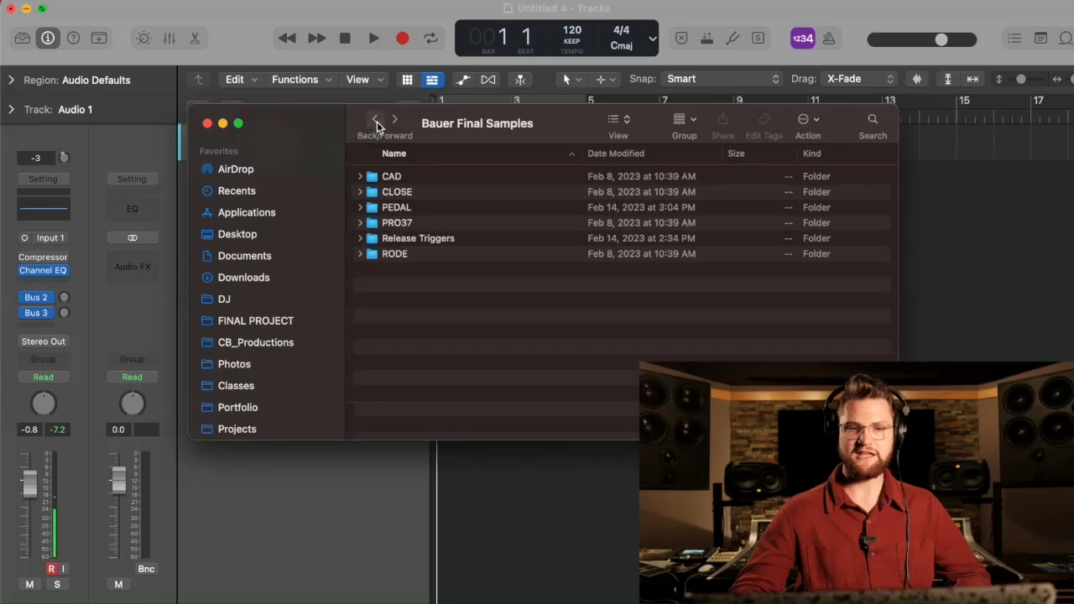
Review the sample files in the PEDAL and Release Triggers folders, ending back in Bauer Final Samples
double_click(423, 206)
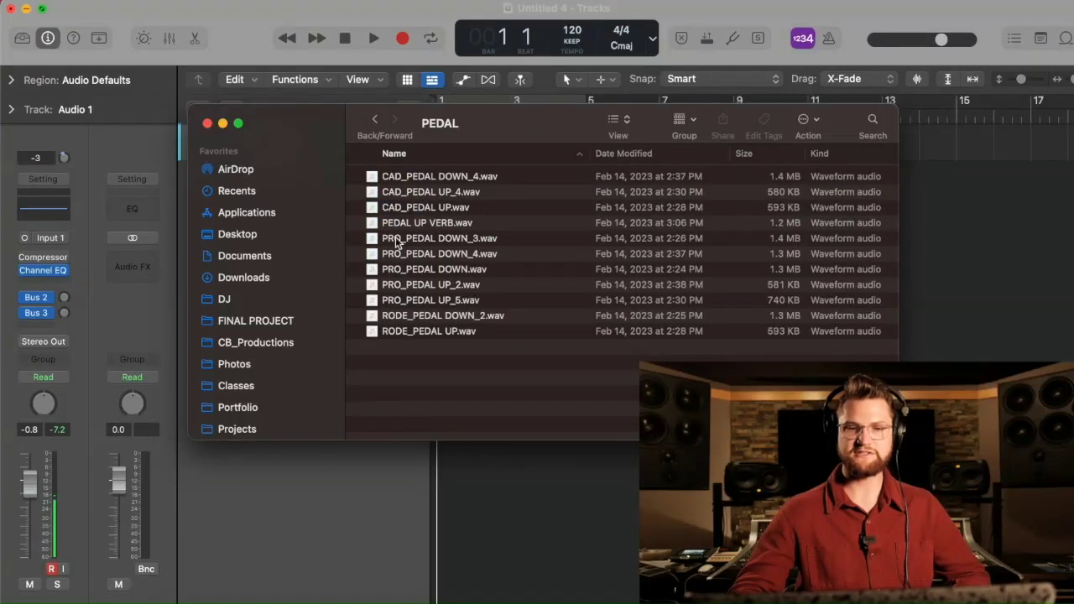
click(374, 119)
click(419, 238)
double_click(419, 238)
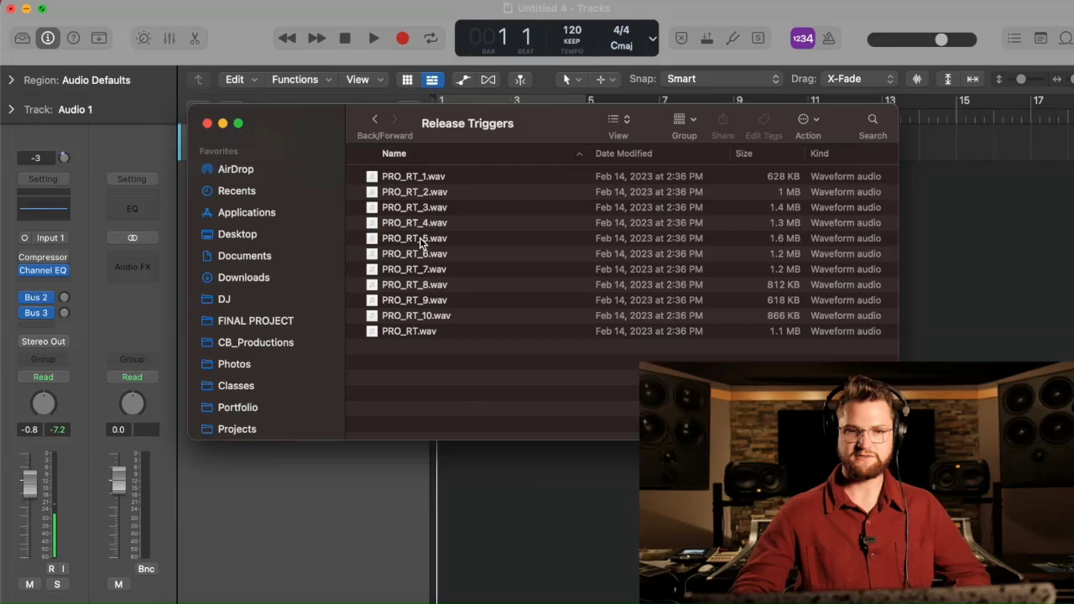
click(375, 120)
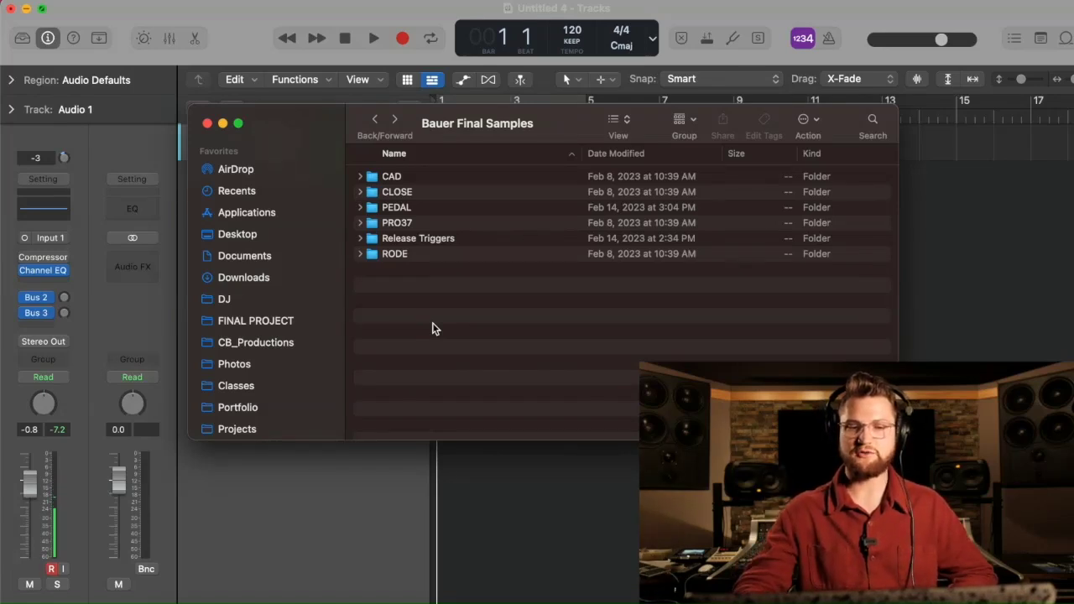
double_click(415, 207)
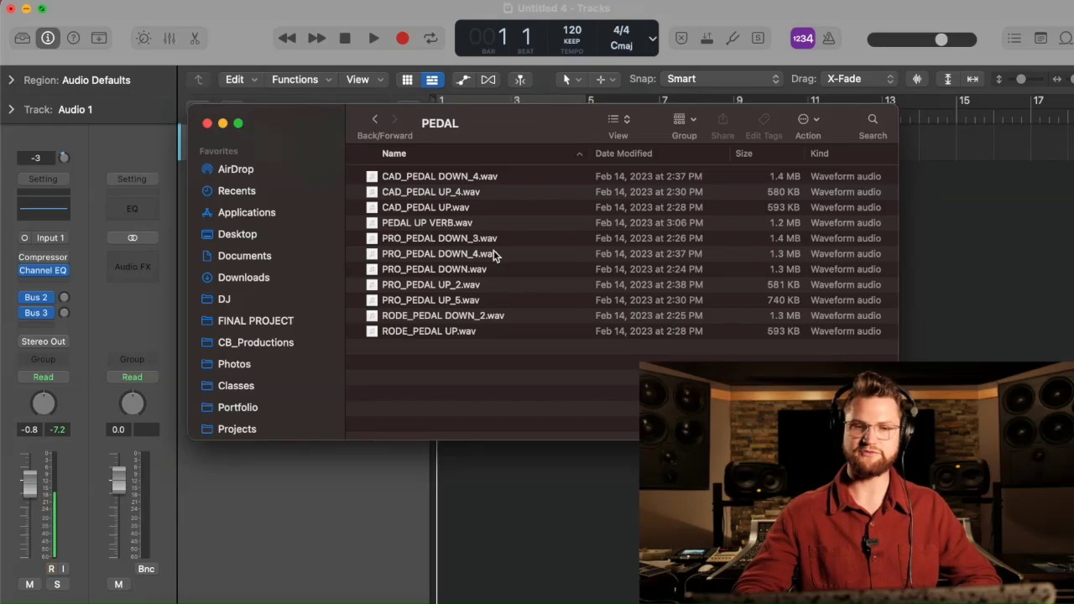
click(376, 122)
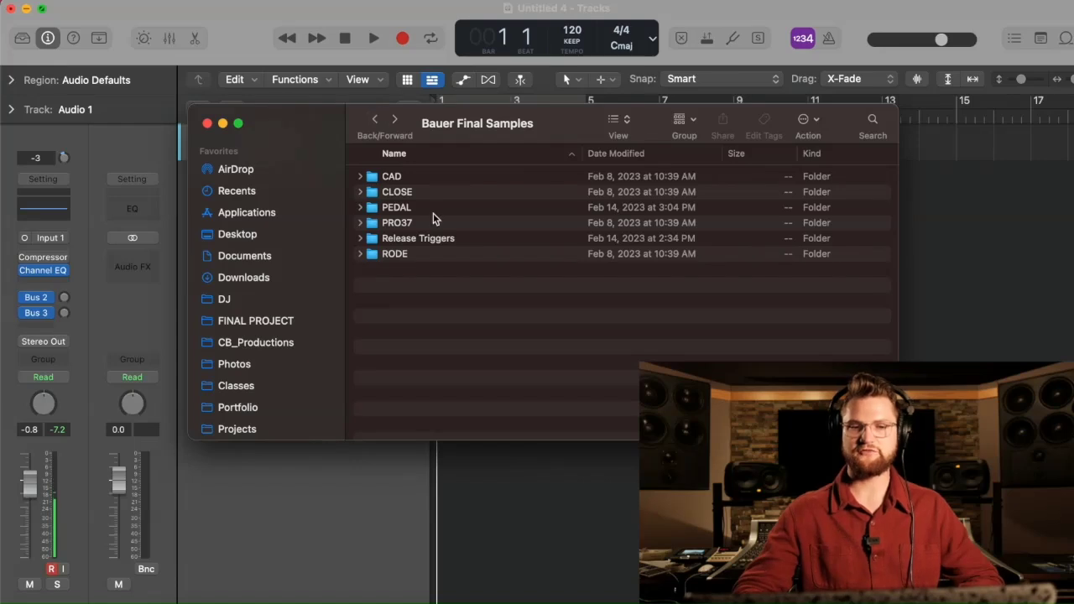
double_click(424, 239)
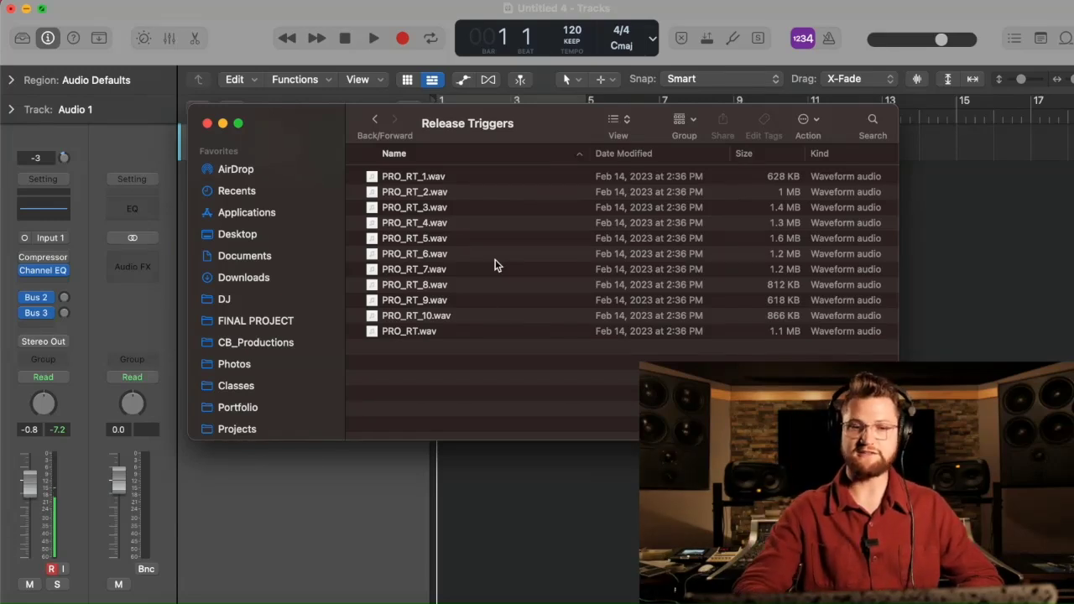
click(374, 118)
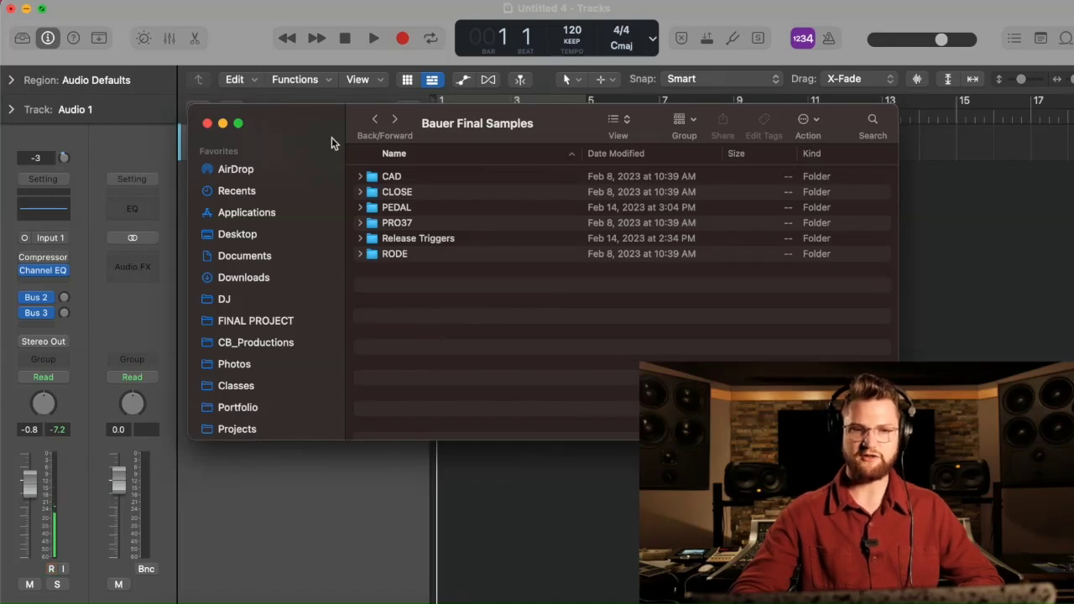
Switch from the Bauer Final Samples folder to the Sample Demo project in Logic Pro
mouse_move(317, 132)
mouse_down()
mouse_move(364, 254)
mouse_move(304, 143)
mouse_up()
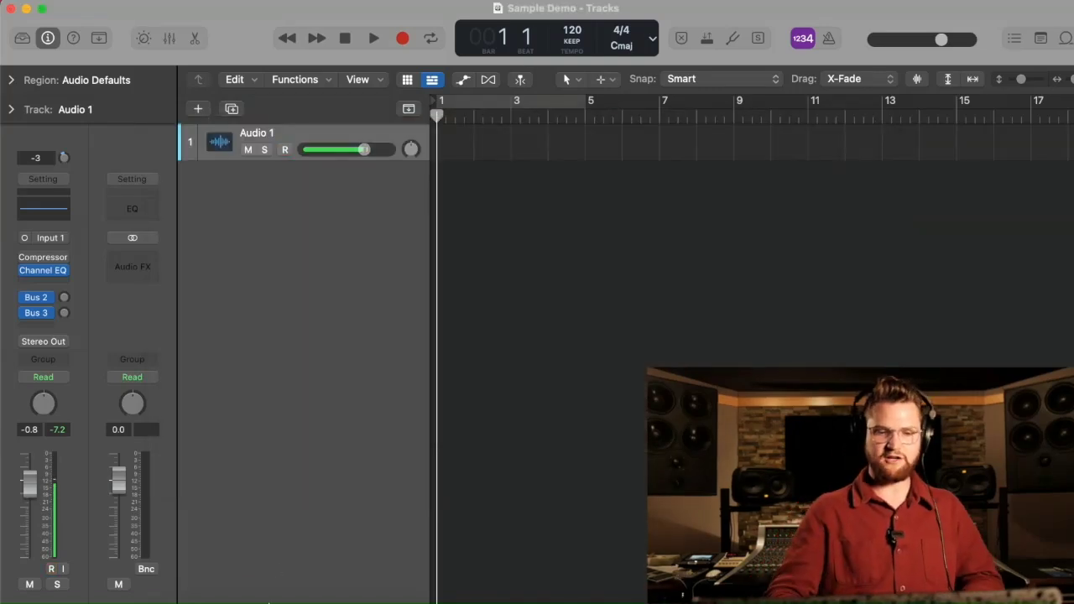
click(188, 600)
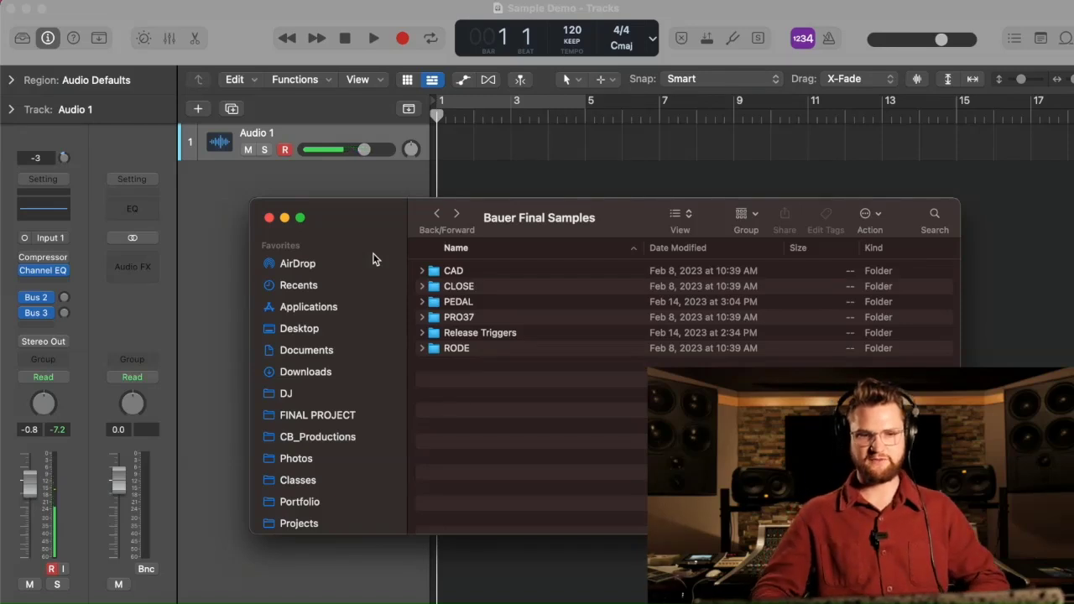
click(229, 268)
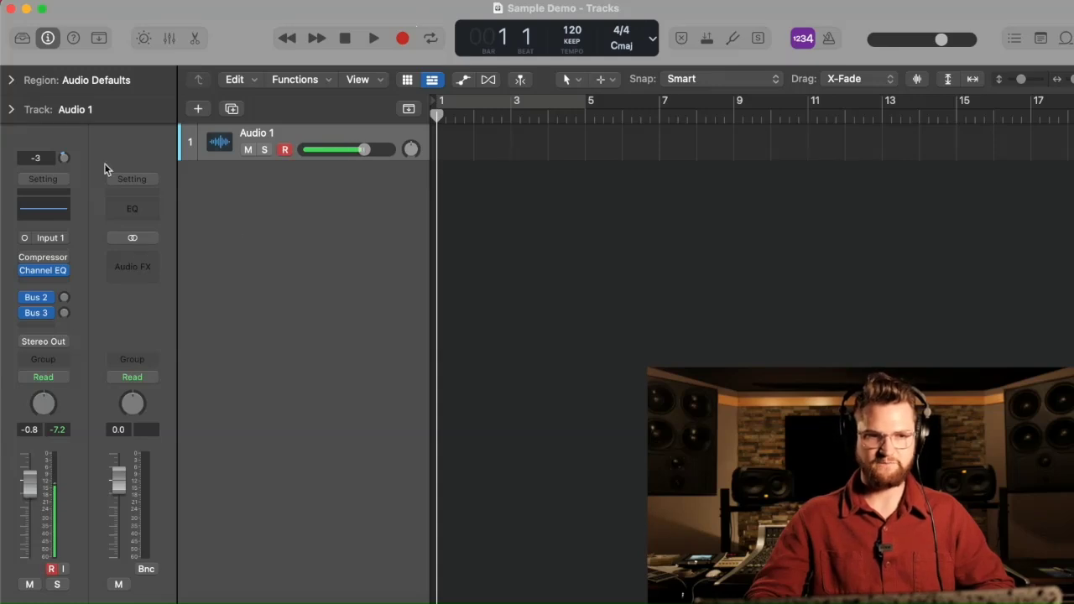
click(21, 37)
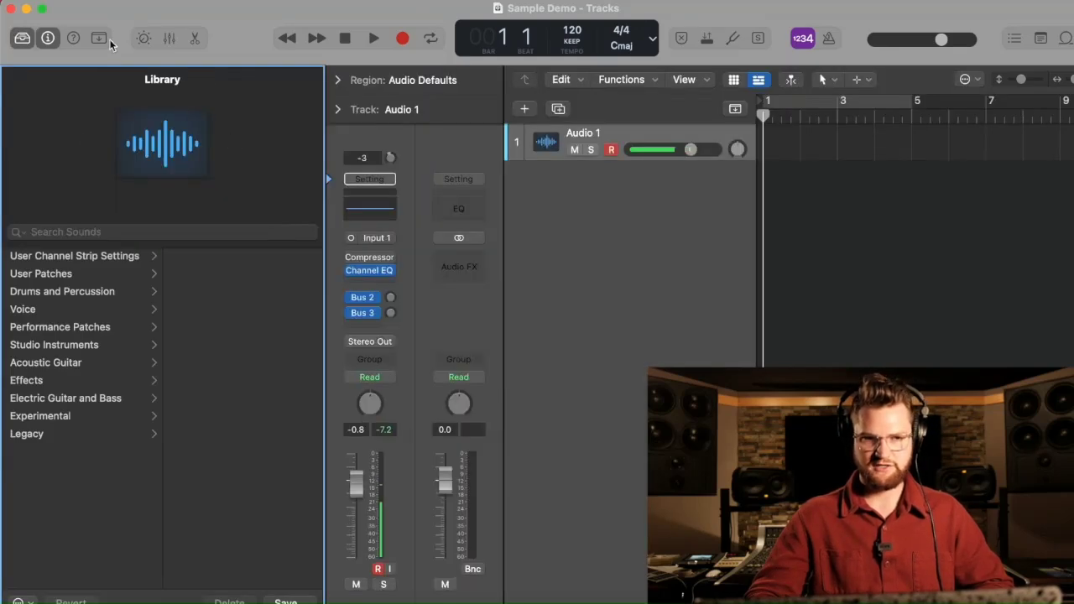
click(22, 38)
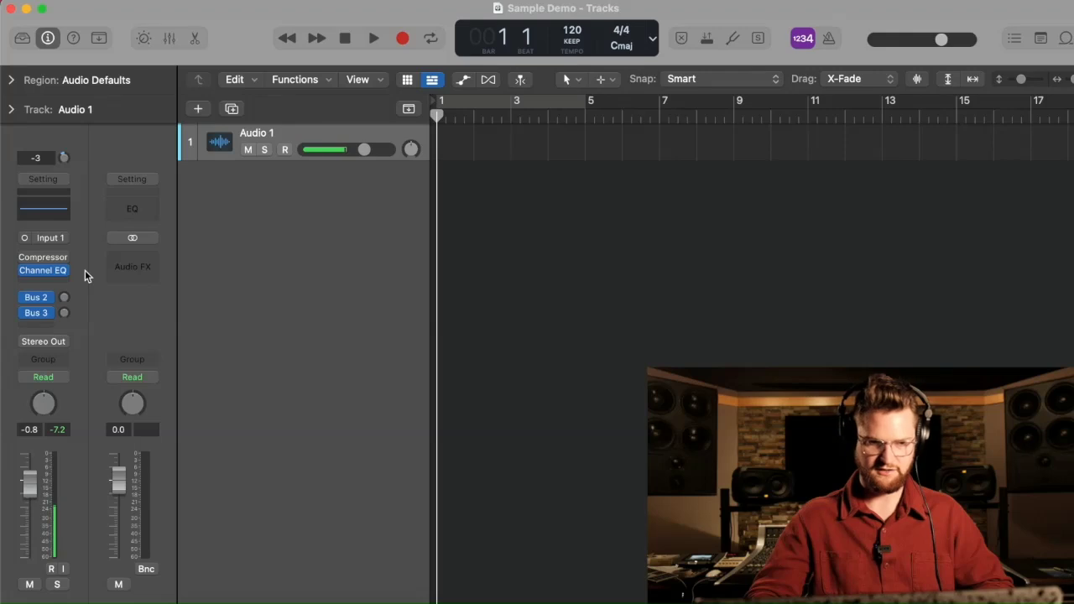
Create one software instrument track with Sampler (Multi-Sample) in Stereo as its instrument
click(200, 109)
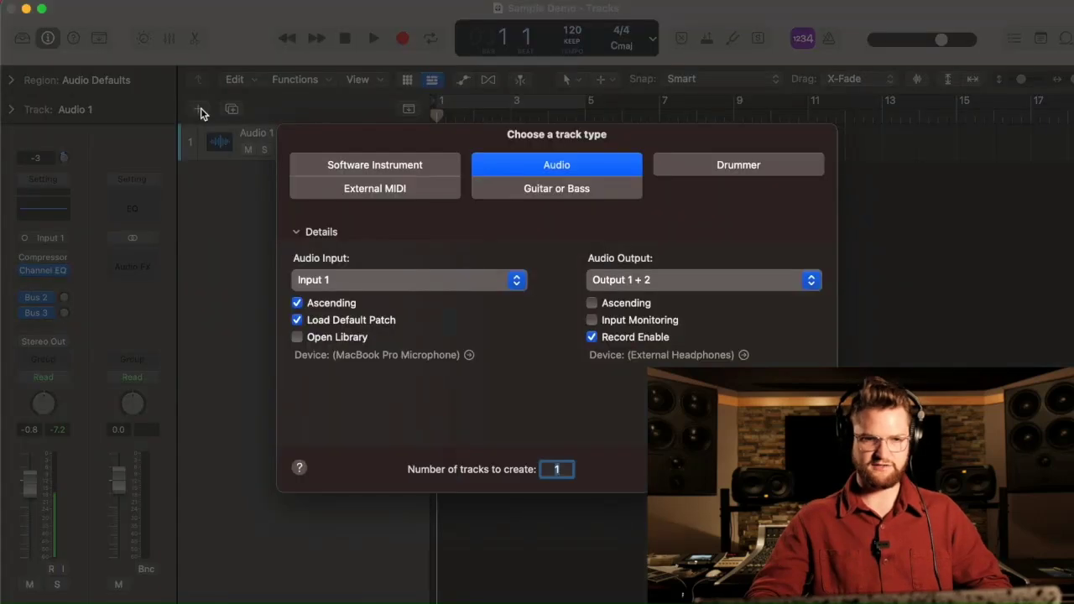
click(422, 165)
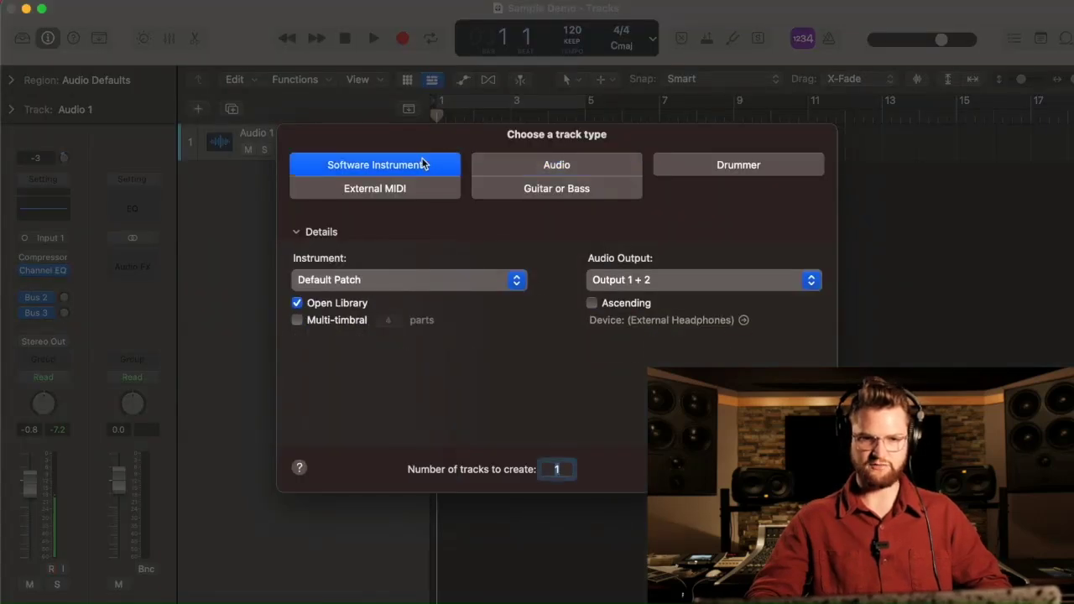
click(516, 282)
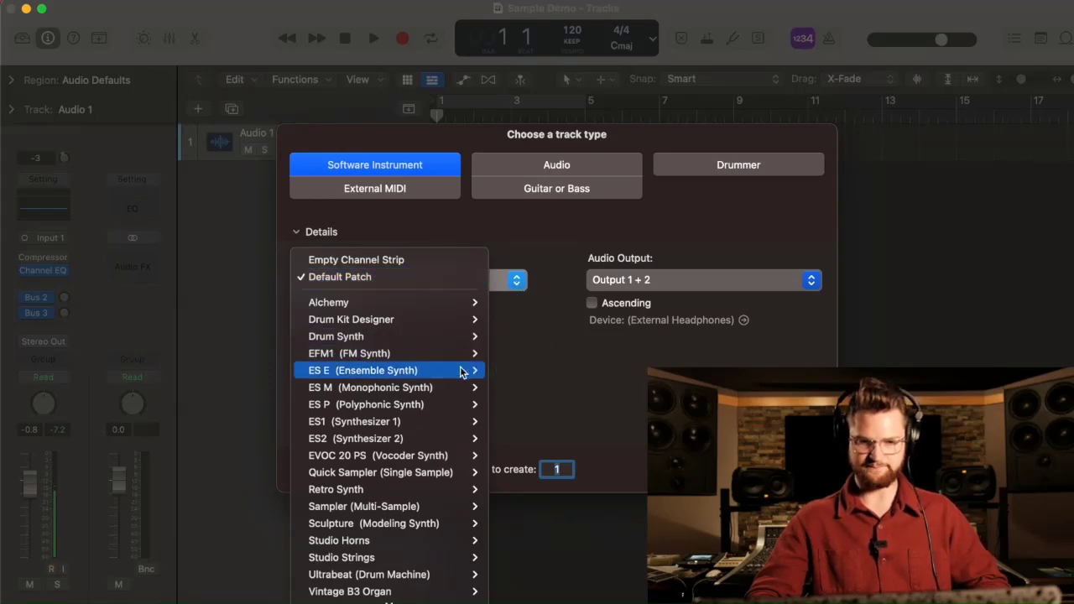
mouse_move(436, 508)
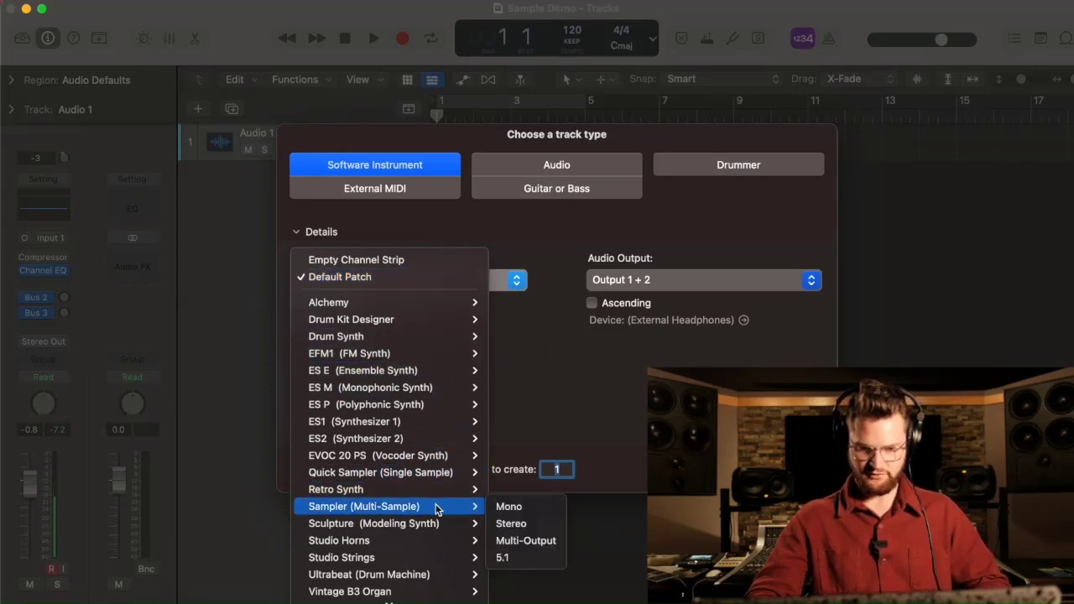
click(547, 529)
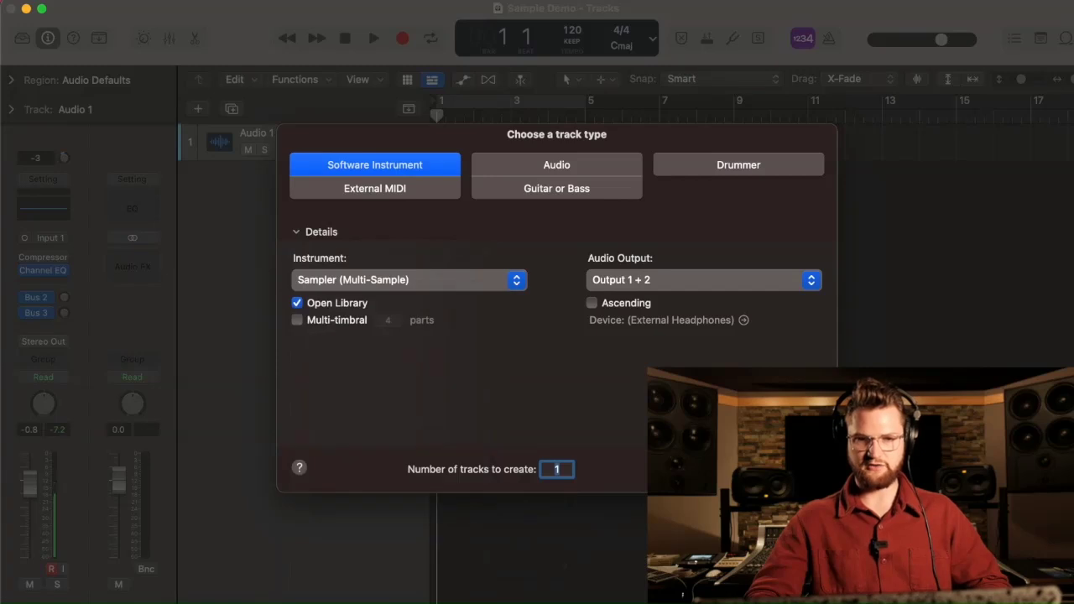
key(Return)
Delete the Audio 1 track from the project
click(642, 133)
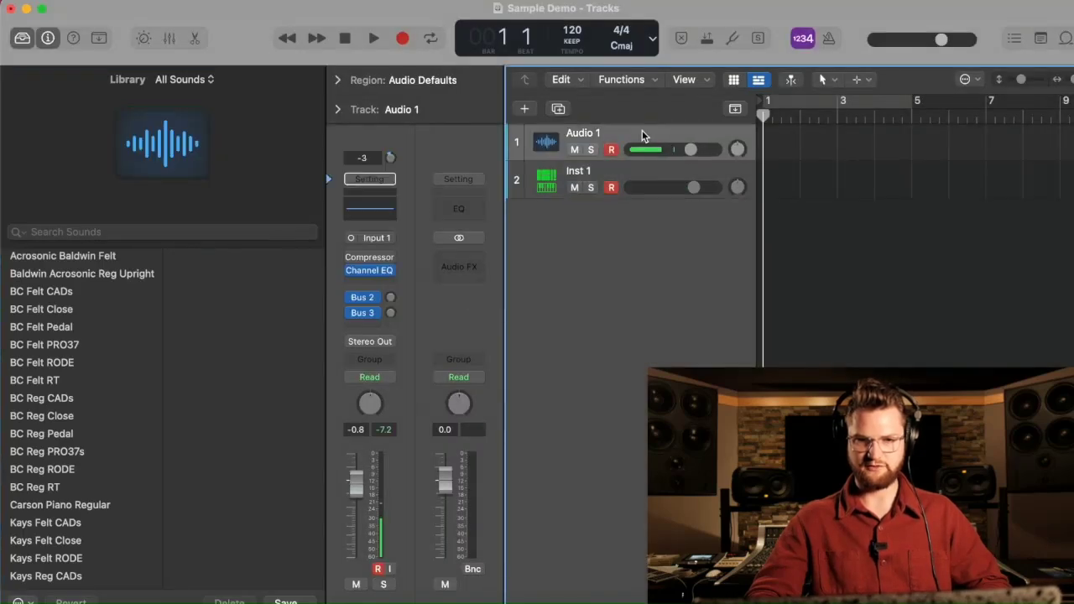
right_click(642, 133)
click(679, 268)
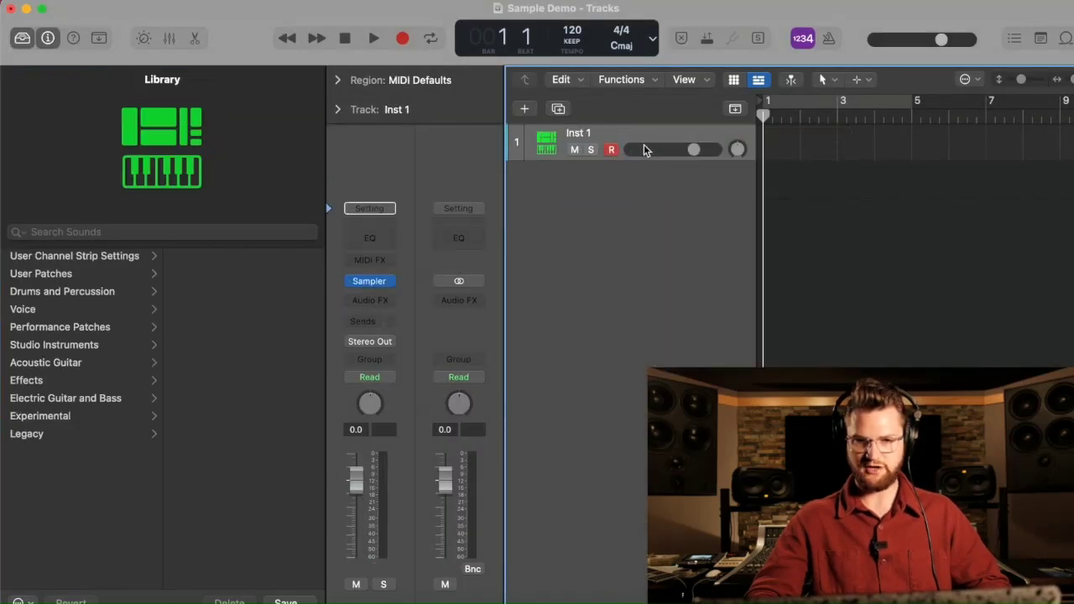
Make the instrument track taller and rename it Sample Piano Demo
drag(631, 158, 631, 228)
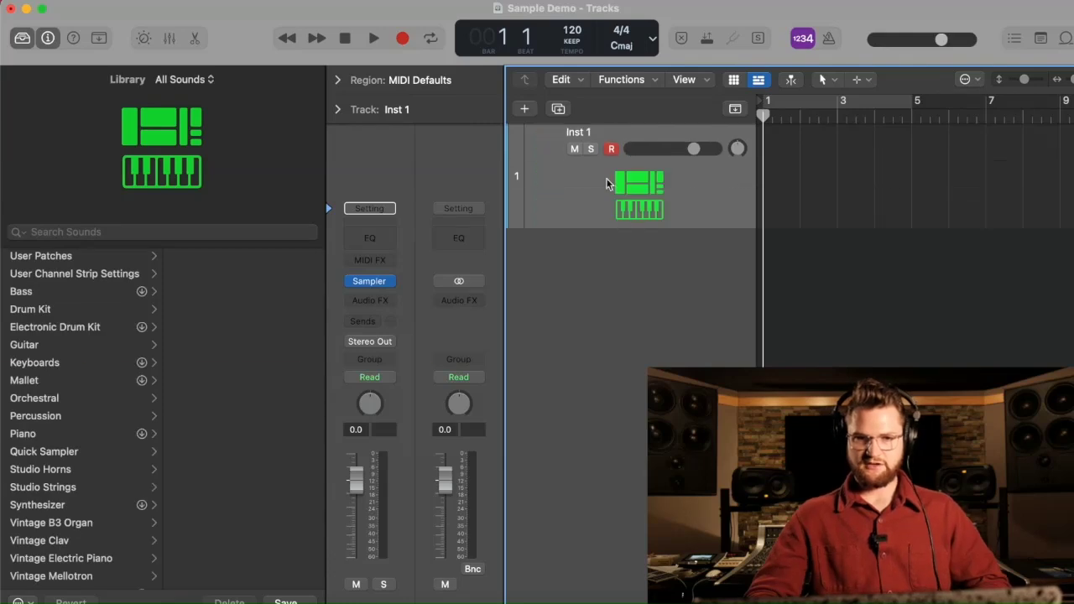
double_click(579, 132)
text(Sam)
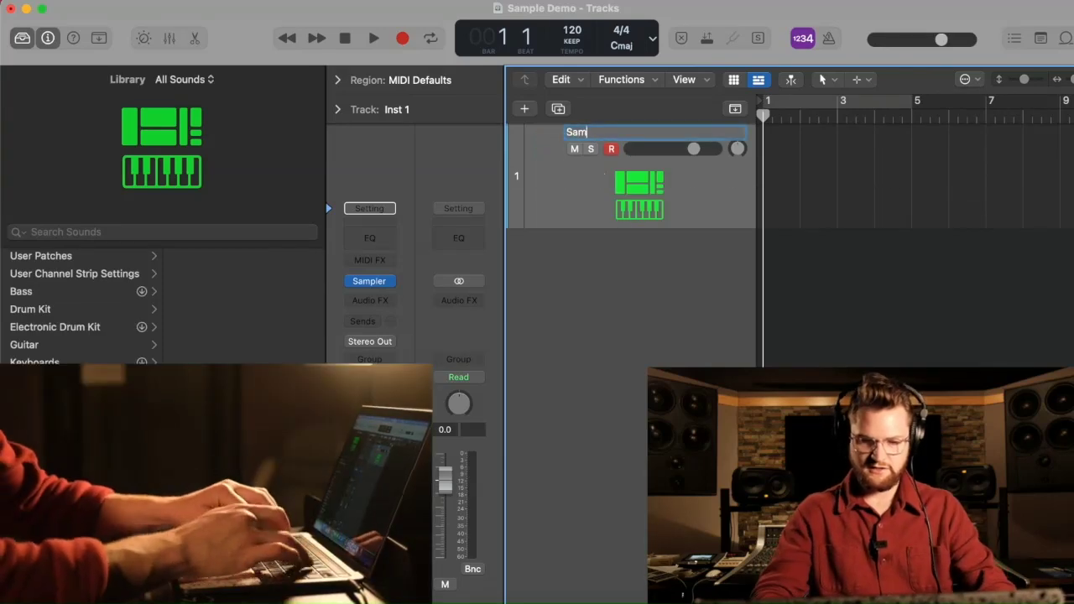
text(ple Piano Demo)
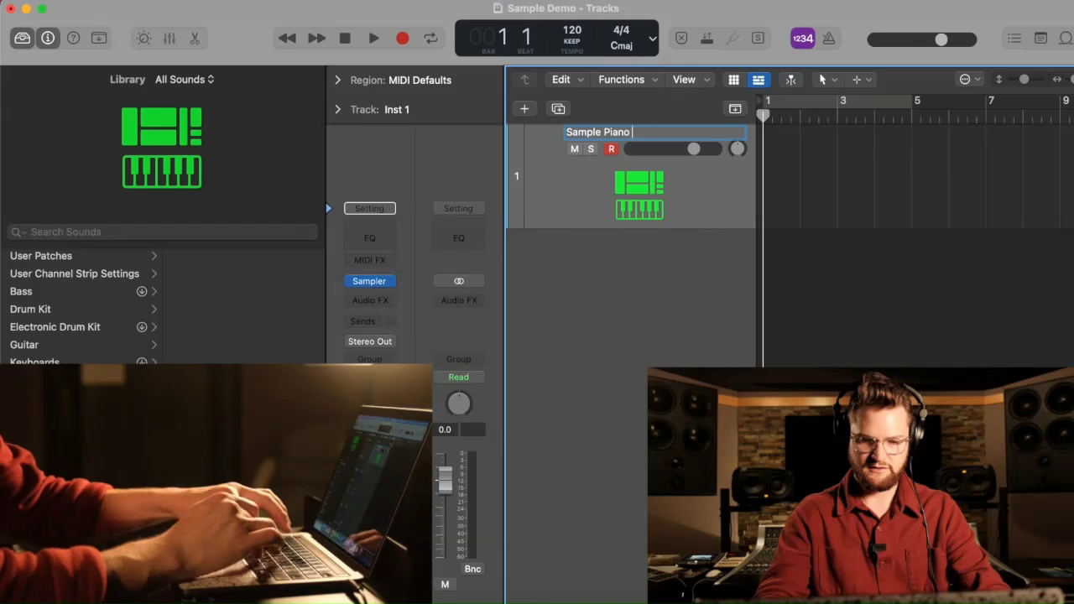
key(Return)
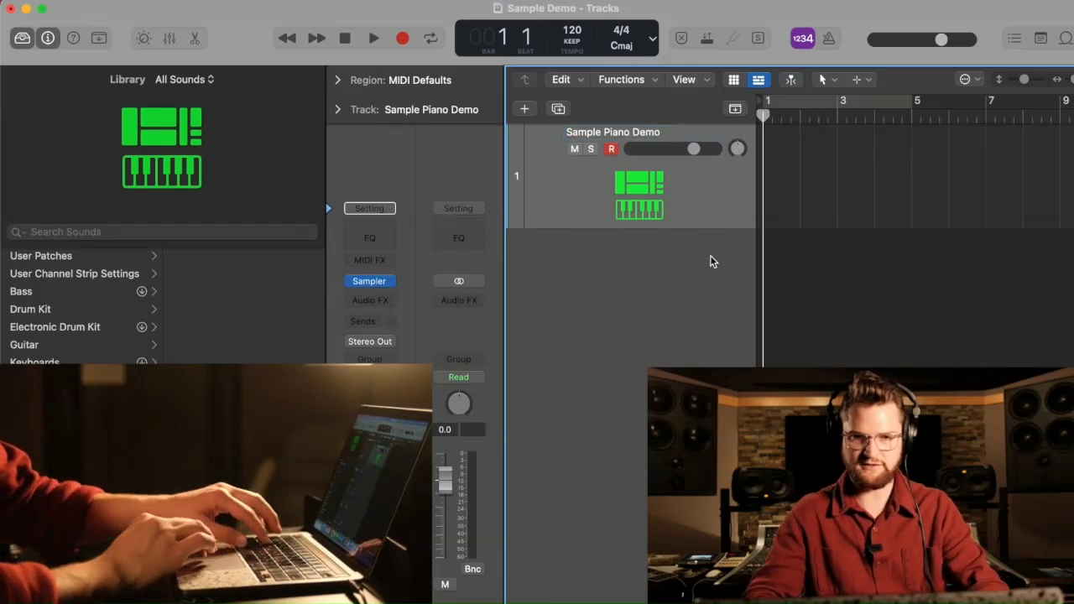
Open the Sampler on the Sample Piano Demo track and show its Mapping section
mouse_move(374, 287)
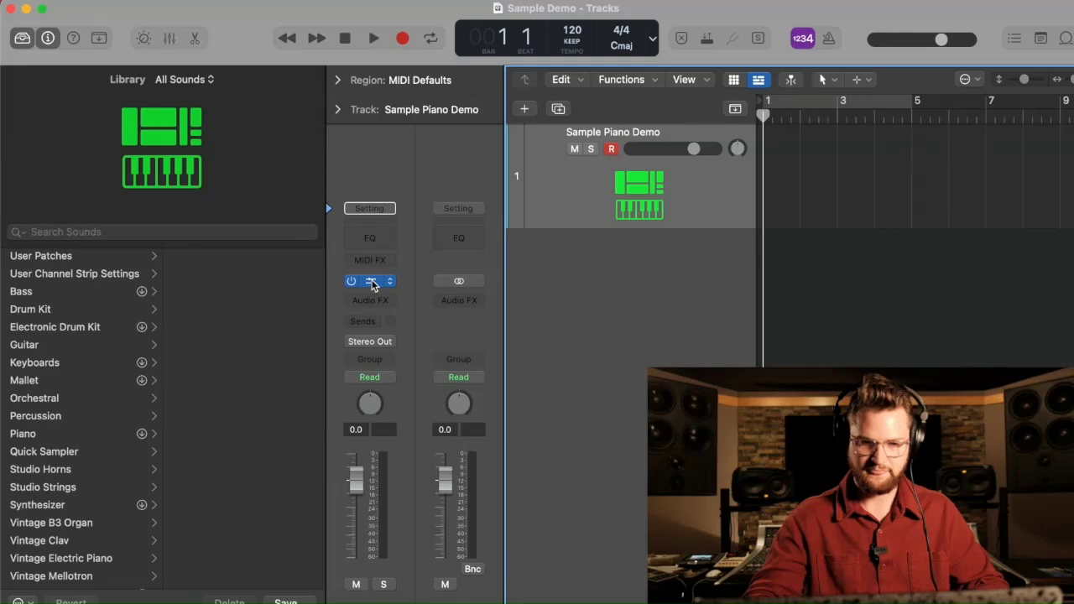
click(372, 282)
drag(755, 64, 444, 50)
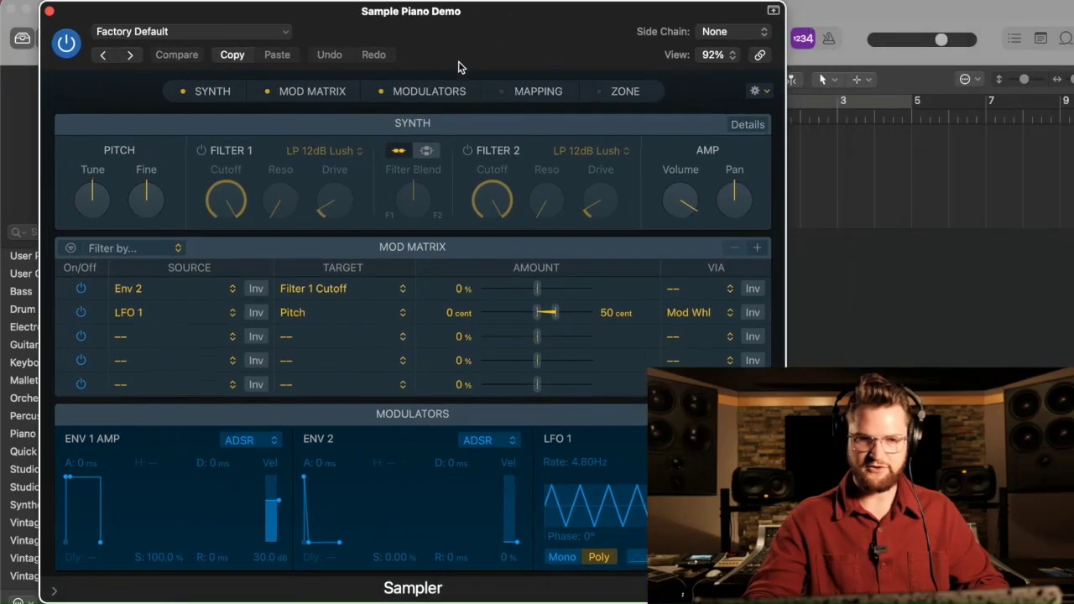
click(527, 94)
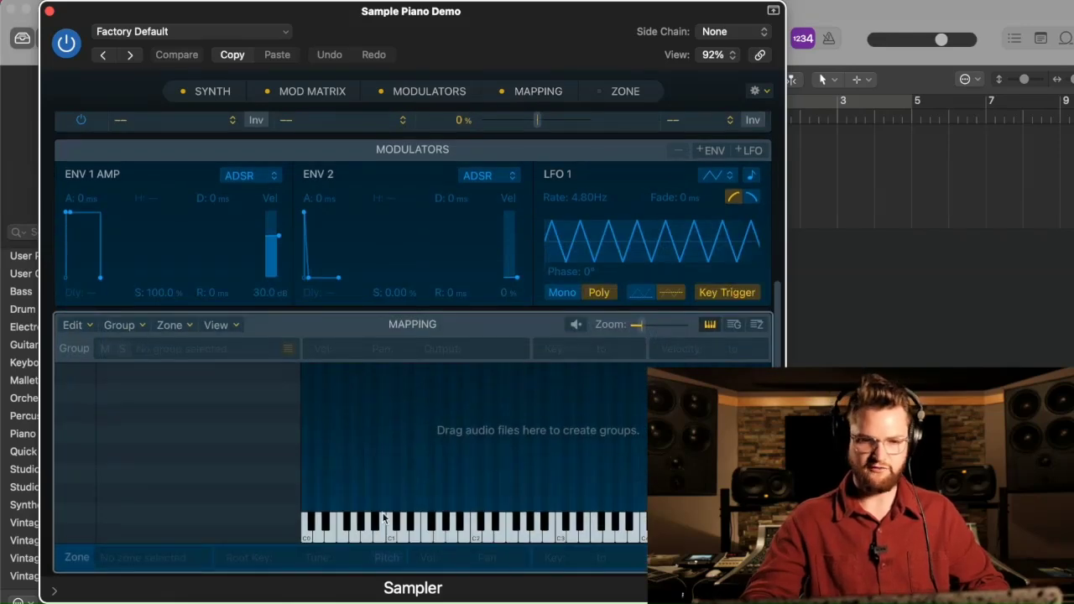
Switch to the Bauer Final Samples folder in Finder, place its window beside the Sampler's mapping area, and open CAD's REG > SOFT folder
click(189, 600)
drag(376, 214, 452, 160)
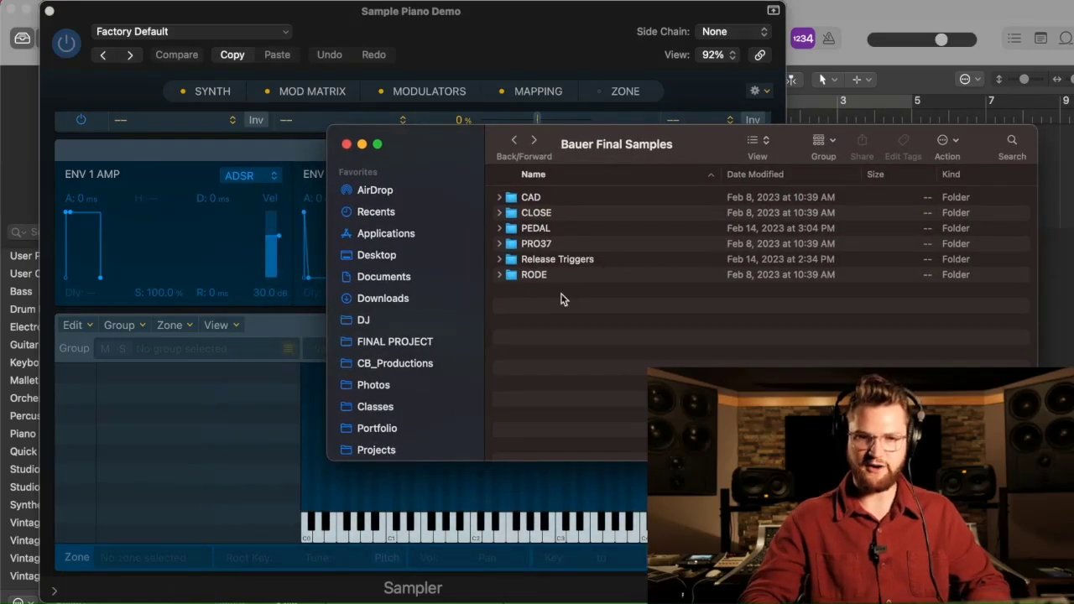
drag(463, 153, 504, 120)
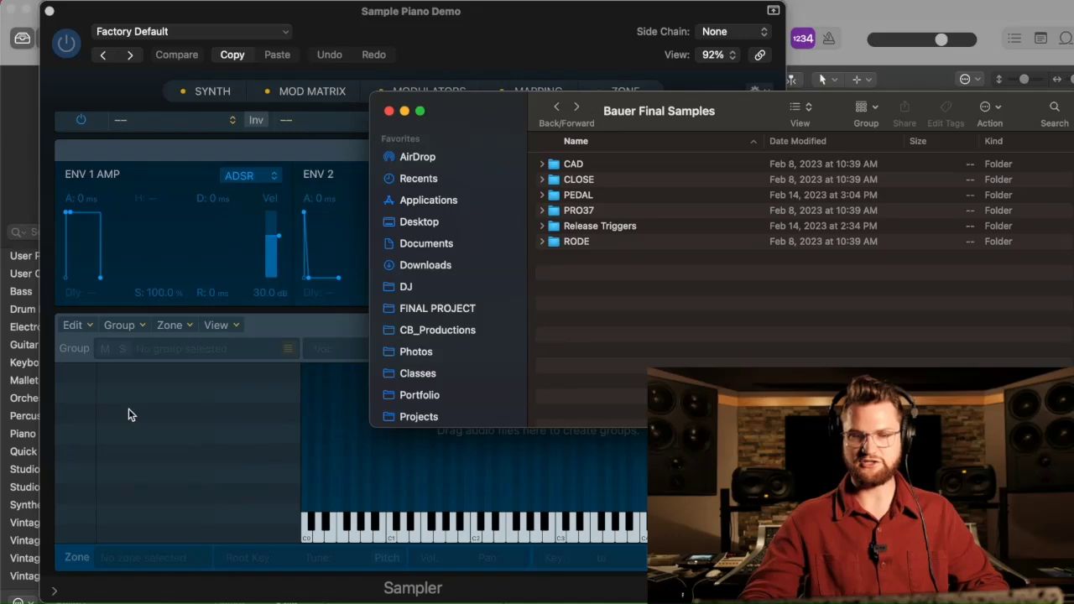
double_click(588, 165)
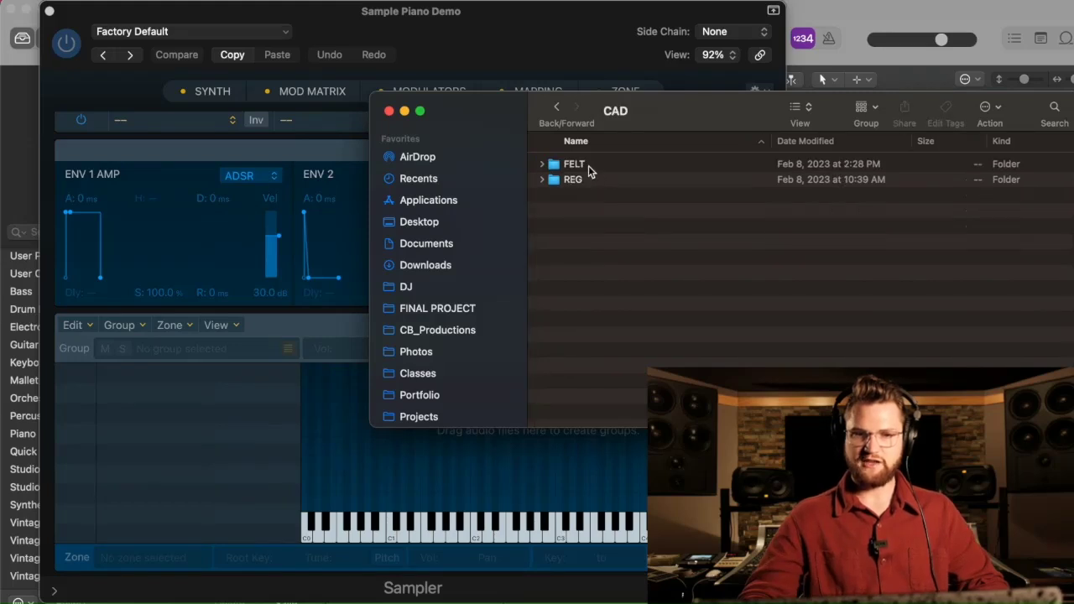
double_click(589, 180)
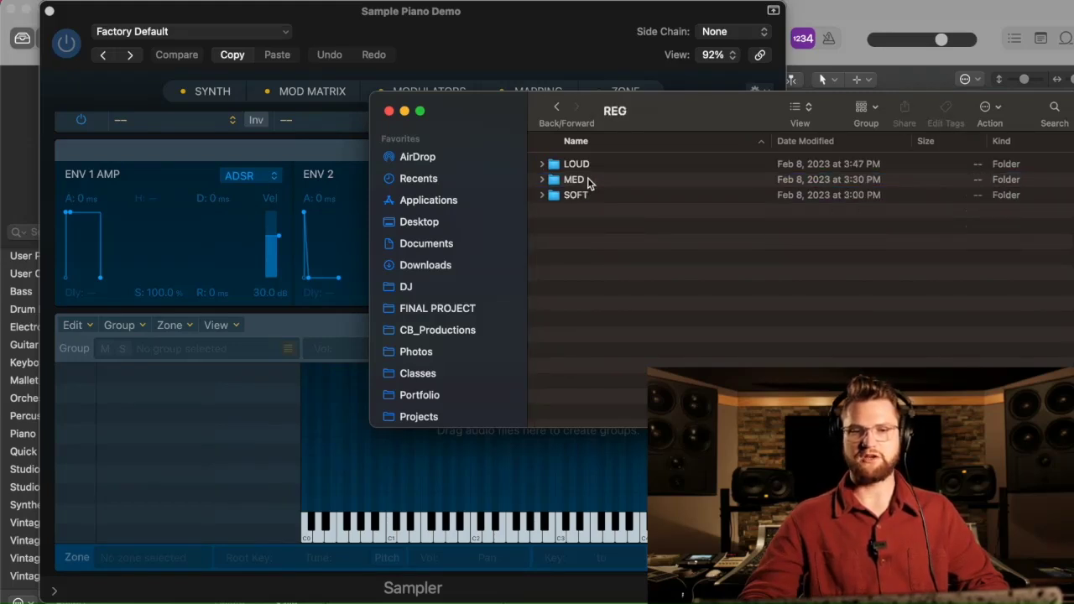
double_click(595, 195)
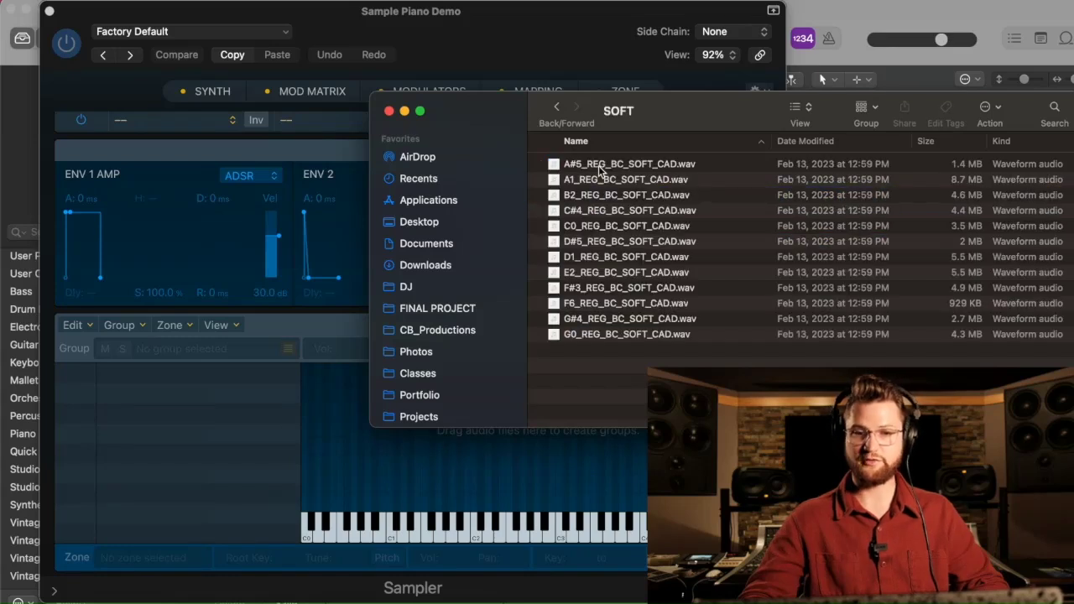
Add all the sample files of the SOFT folder to the Sampler's mapping area as separate zones in one group
click(600, 168)
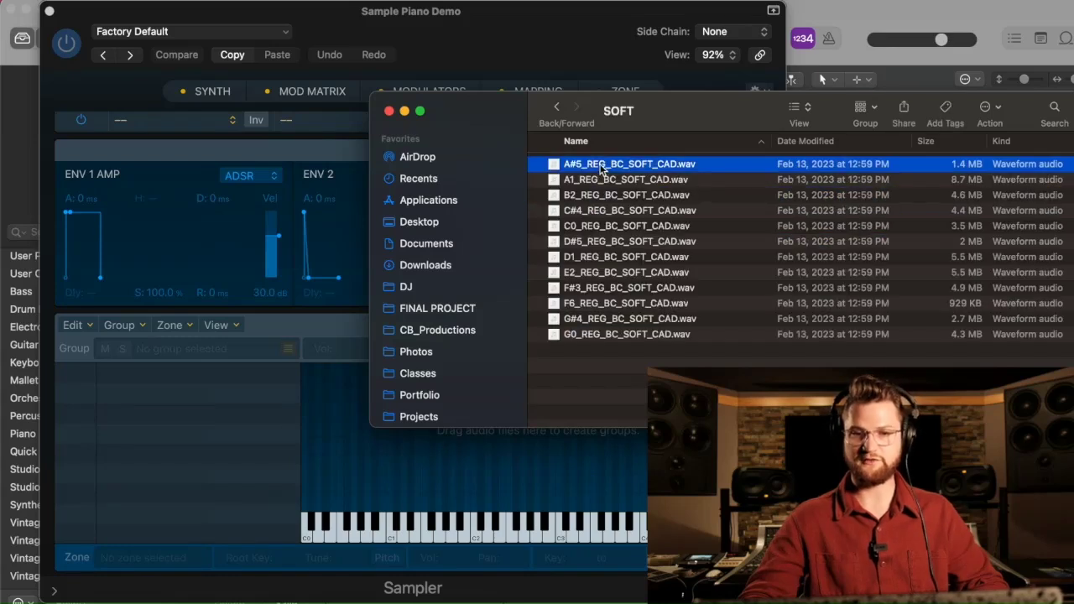
shift+click(588, 336)
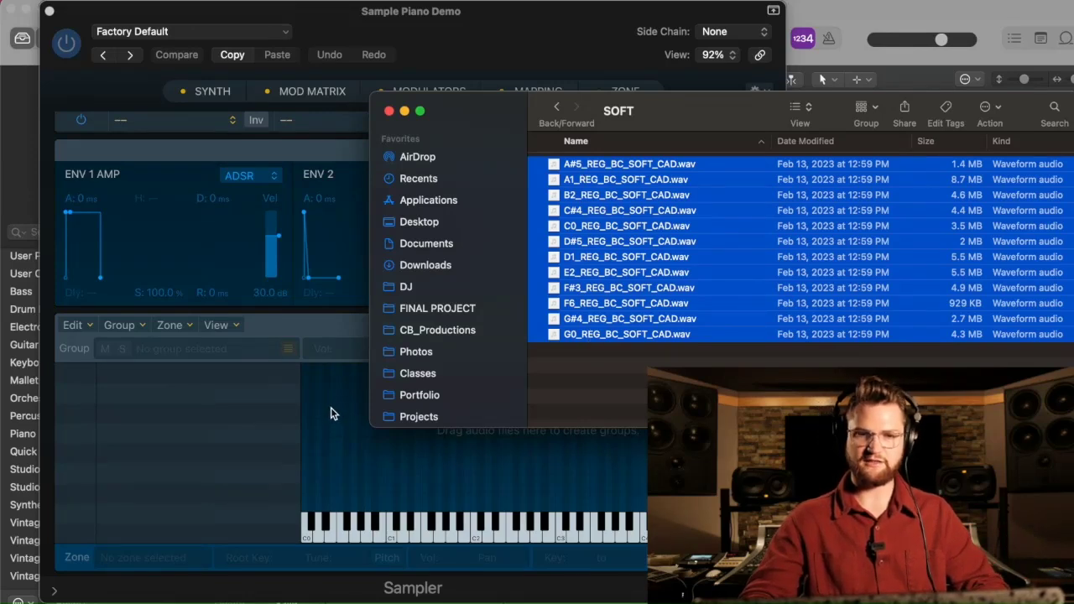
drag(496, 120, 543, 85)
drag(653, 134, 348, 447)
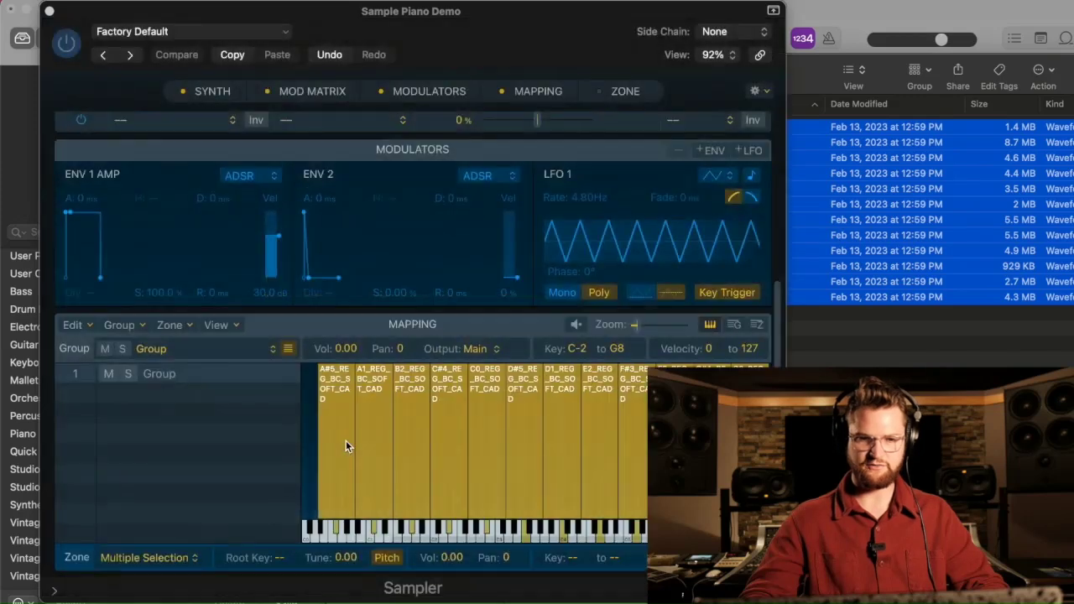
click(307, 426)
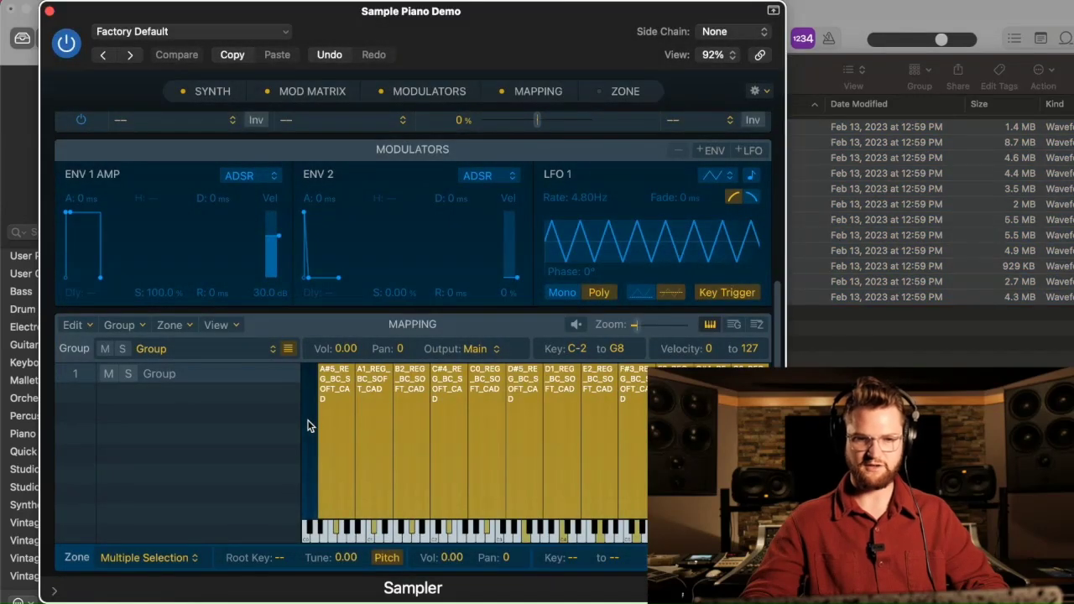
click(308, 426)
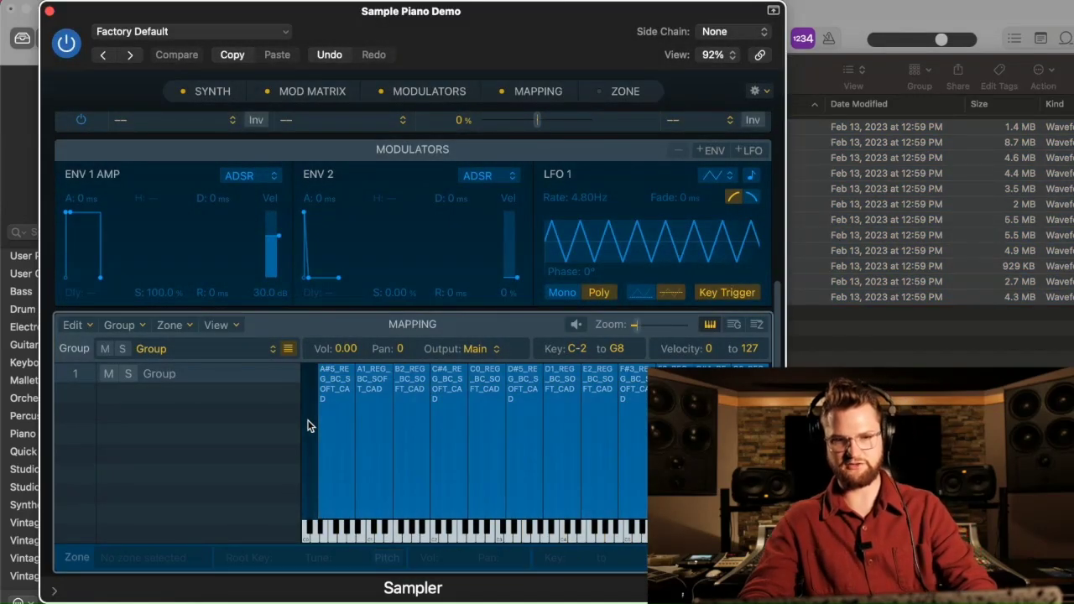
Automap all the zones using the root note from the audio file names
key(super+a)
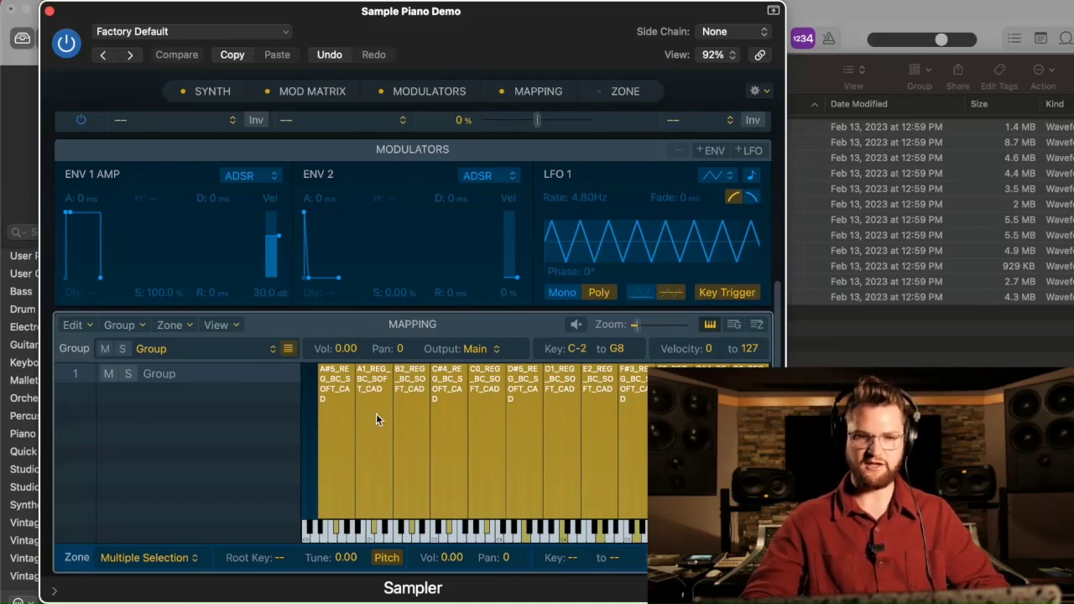
click(236, 325)
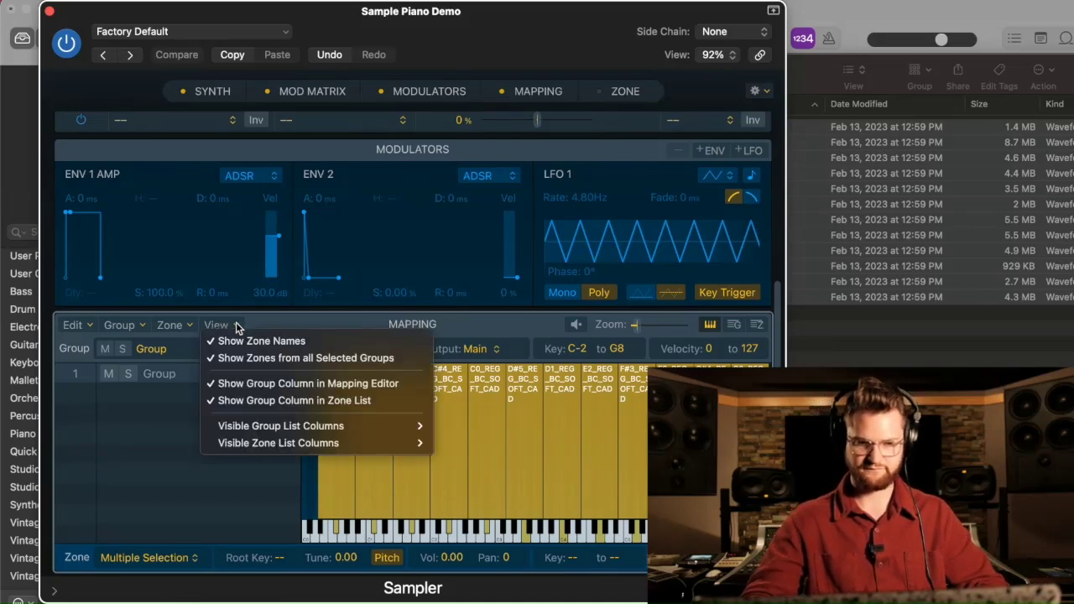
click(273, 323)
click(178, 326)
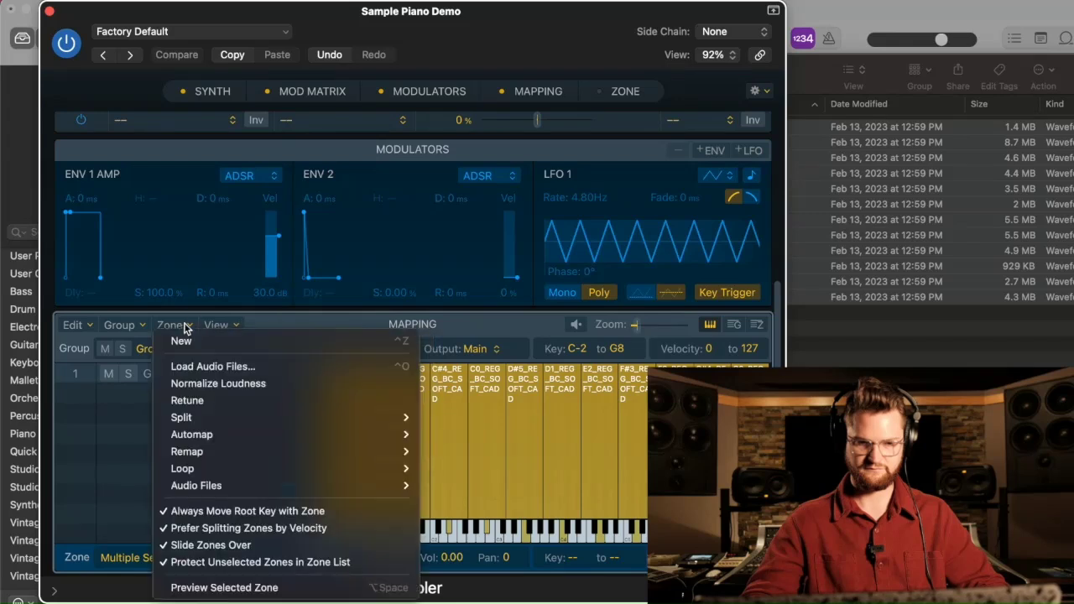
click(186, 327)
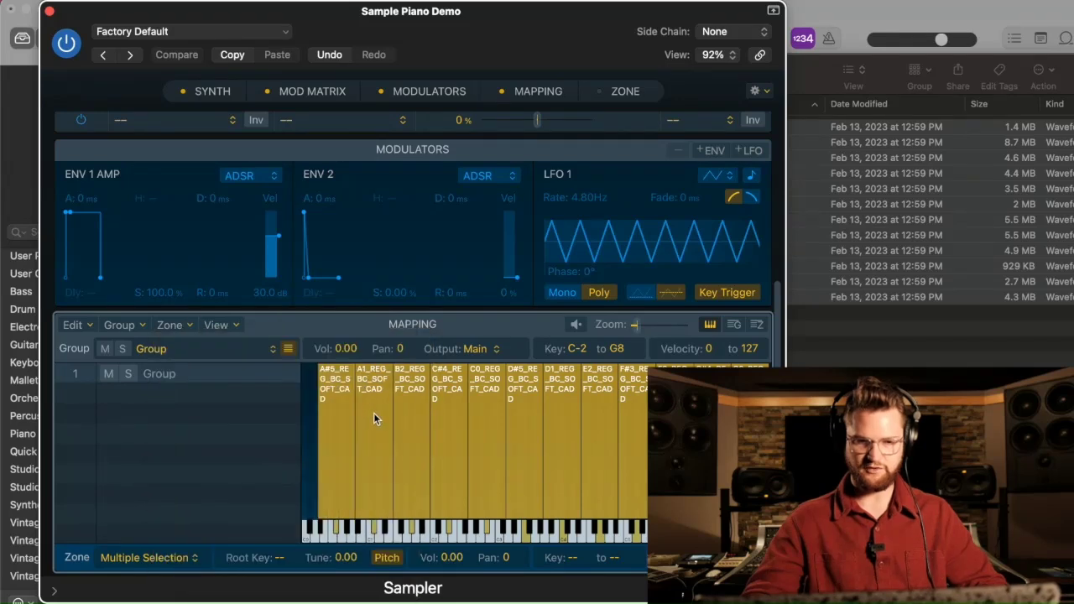
click(189, 326)
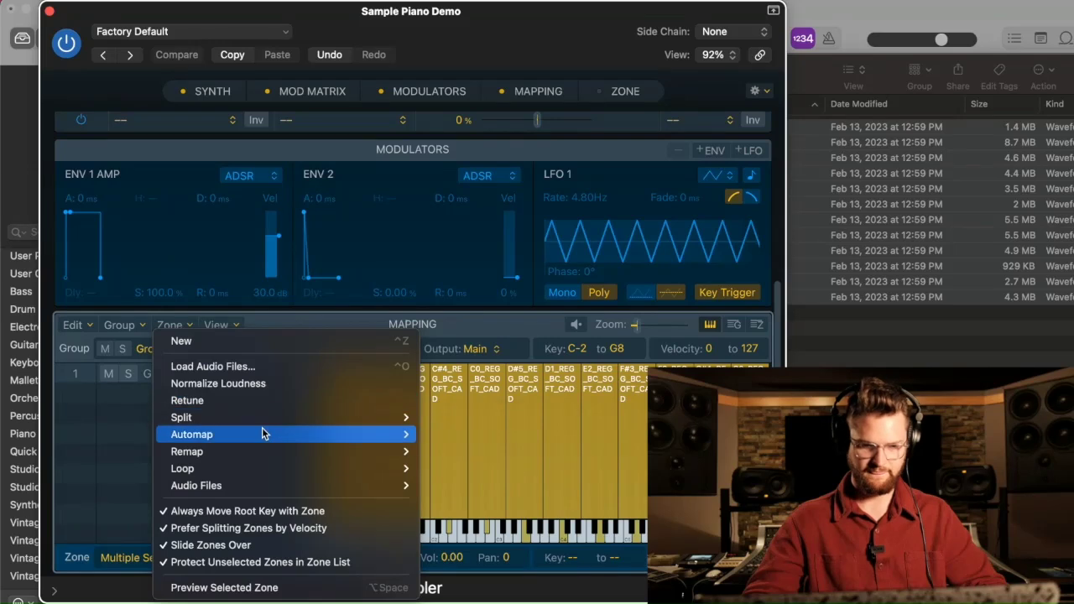
mouse_move(262, 433)
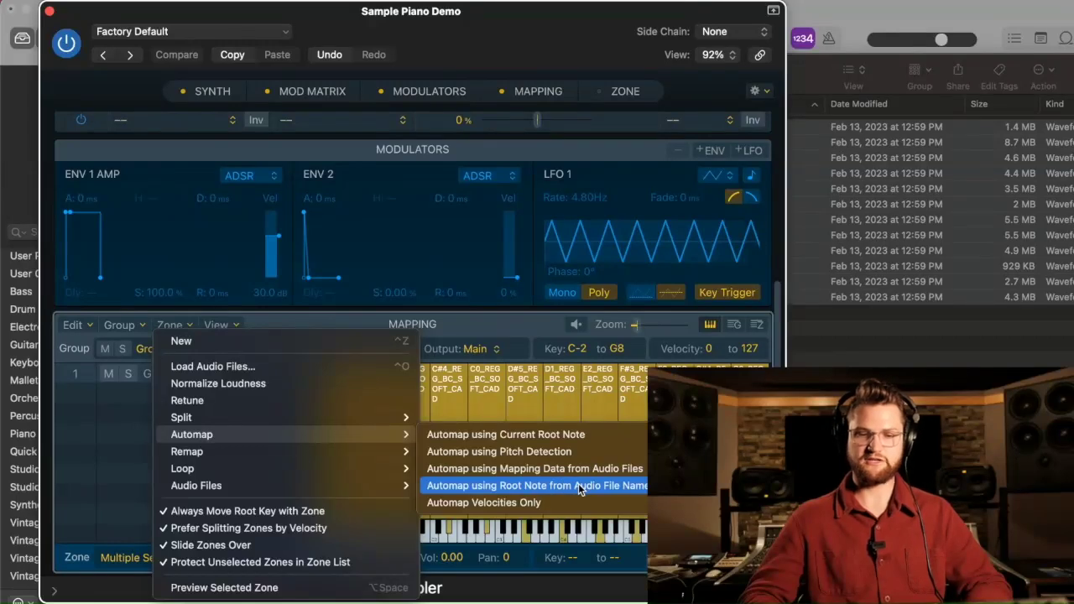
click(580, 486)
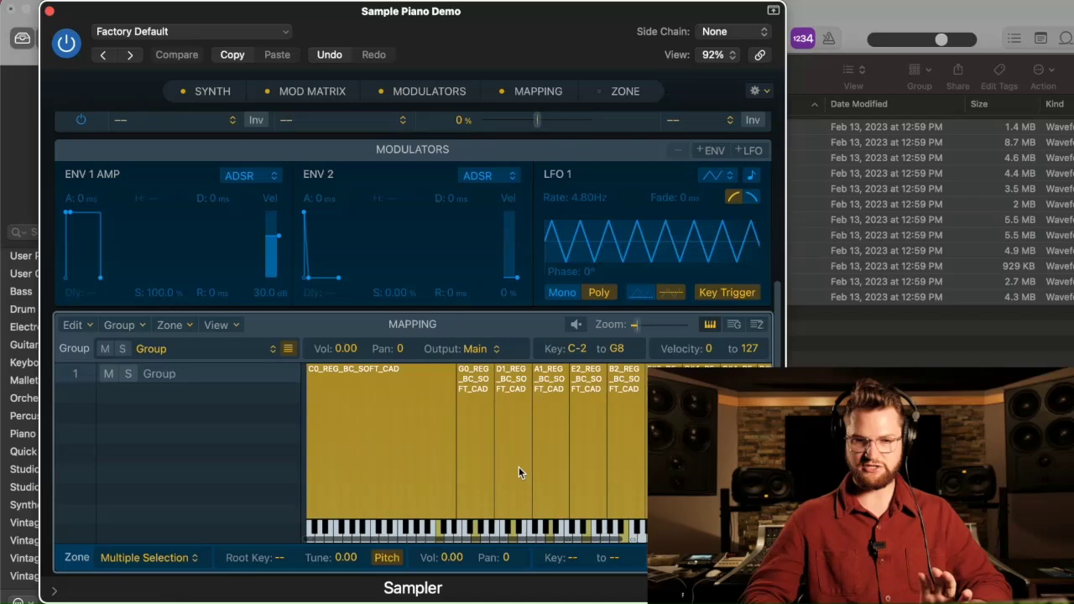
Shorten the outer zones' key ranges so the C0 zone starts at A-1 and the F6 zone ends at C7
click(366, 444)
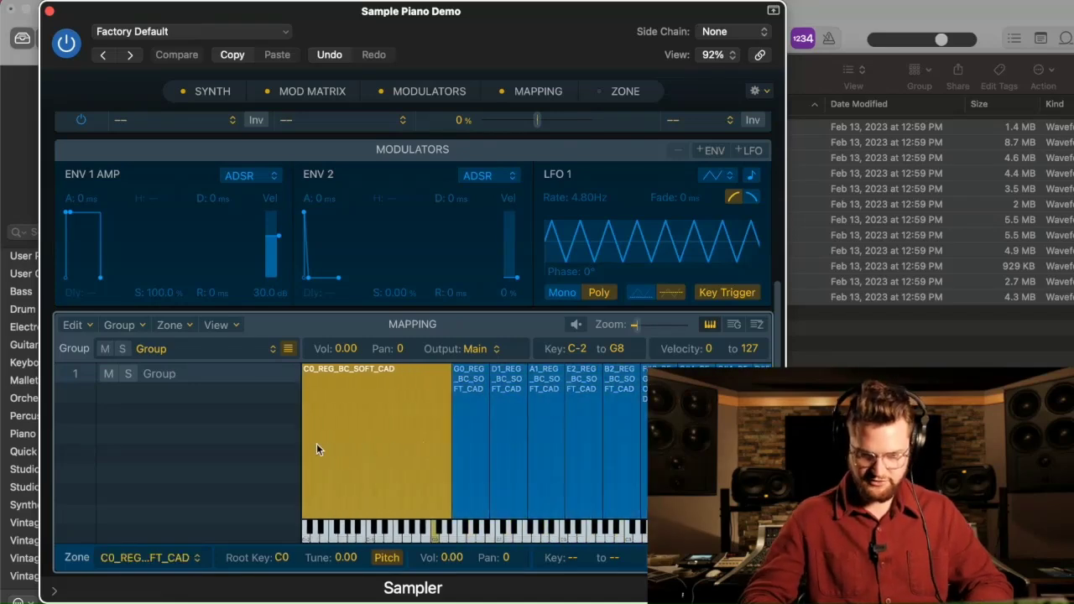
drag(305, 448, 420, 459)
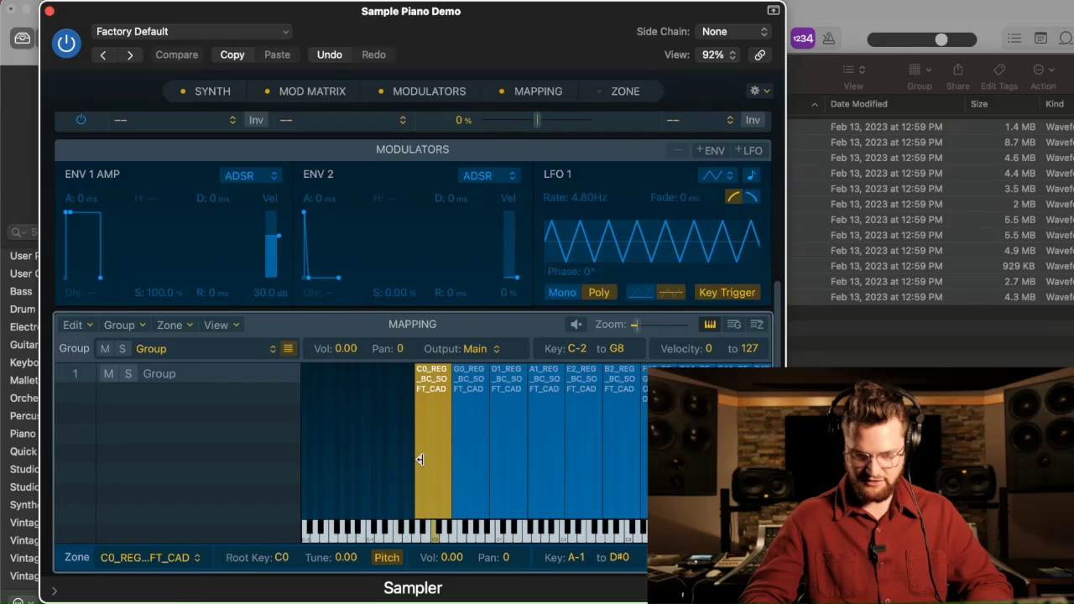
scroll(422, 459, right, 5)
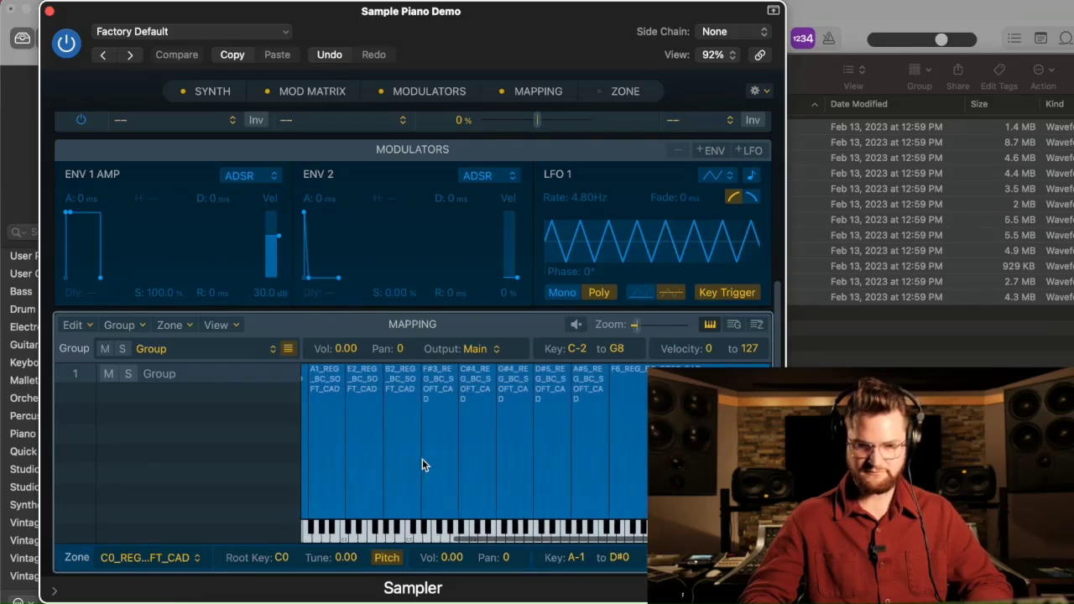
click(629, 444)
drag(770, 448, 665, 449)
scroll(664, 449, left, 5)
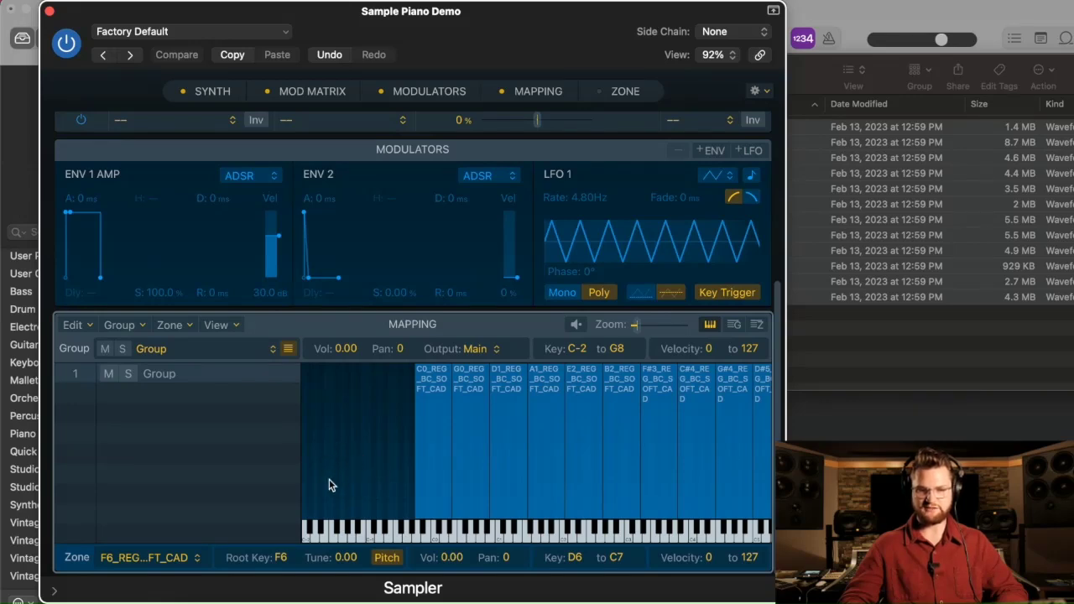
Limit the velocity range of all the SOFT zones to 0 to 39 in the mapping area
scroll(371, 484, right, 3)
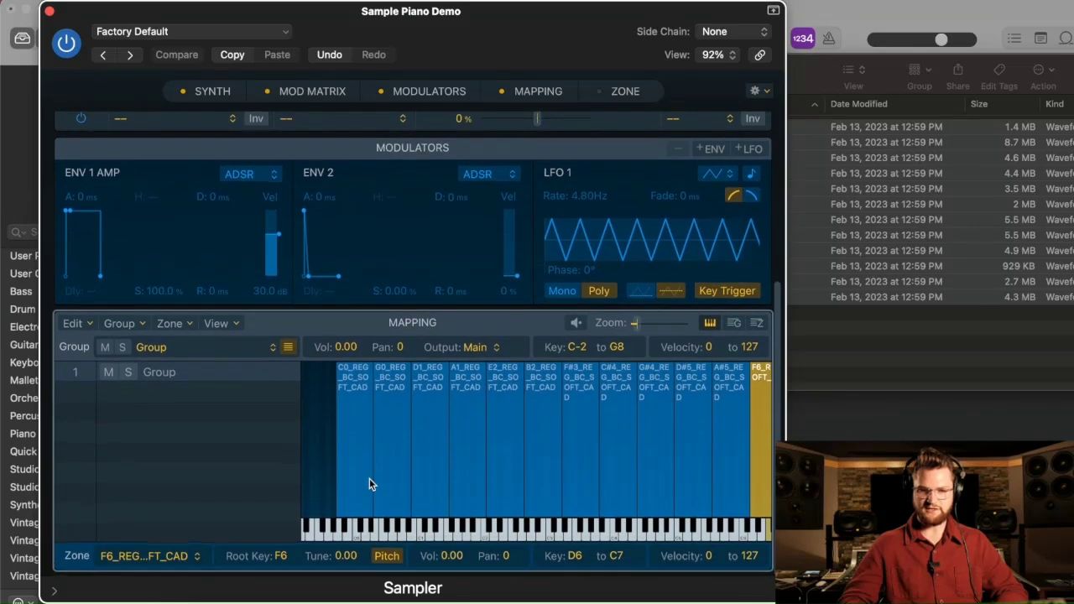
click(325, 435)
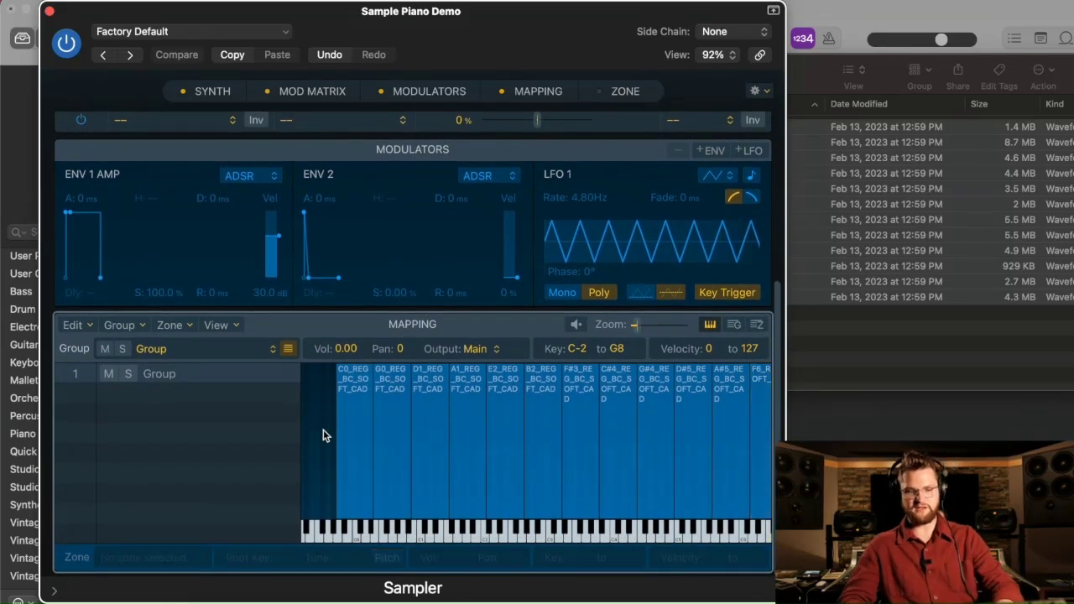
key(super+a)
click(355, 428)
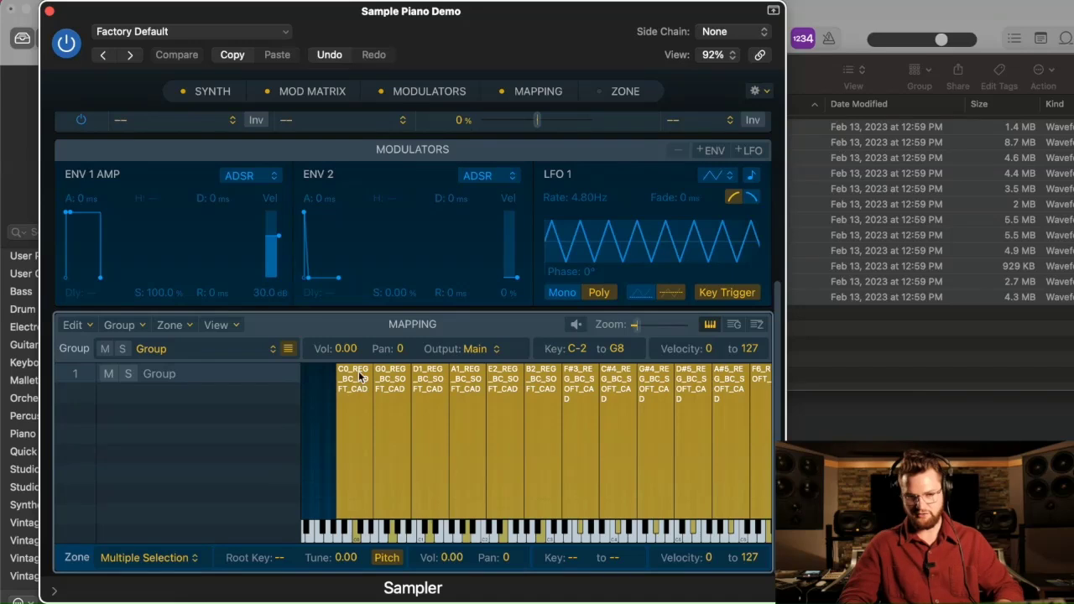
drag(358, 368, 355, 474)
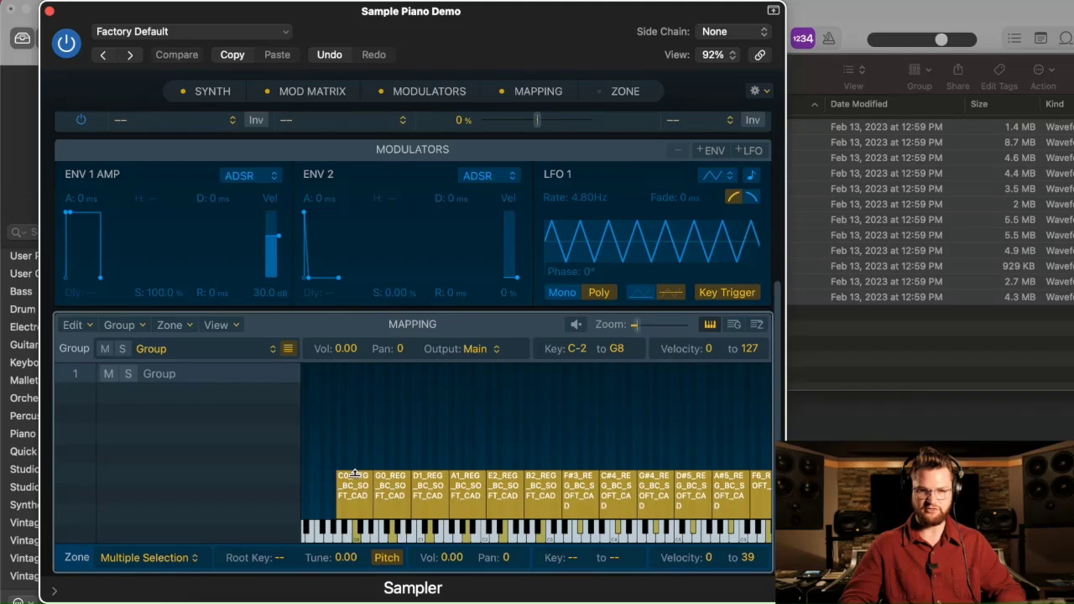
click(356, 458)
scroll(586, 458, right, 2)
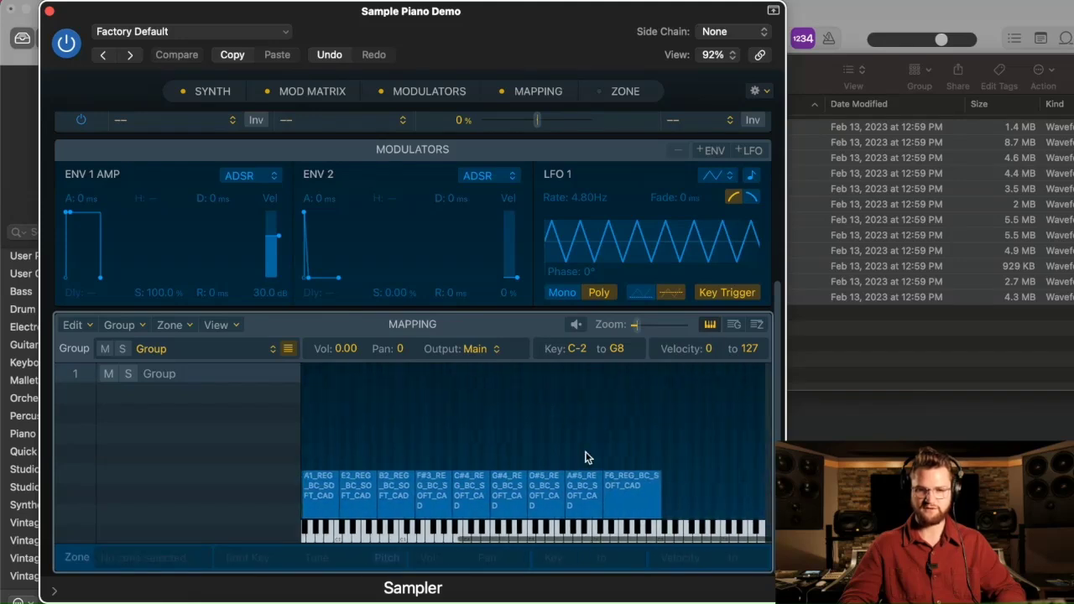
Switch to Finder, open the REG > MED folder and add all its sample files to the Sampler's mapping area above the SOFT zones
click(931, 322)
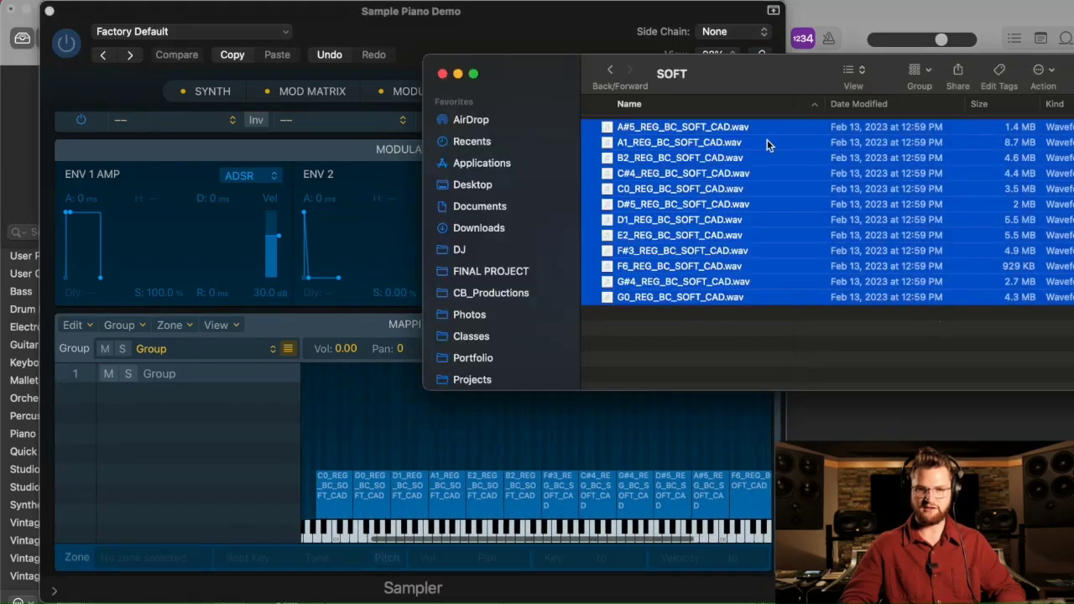
click(609, 73)
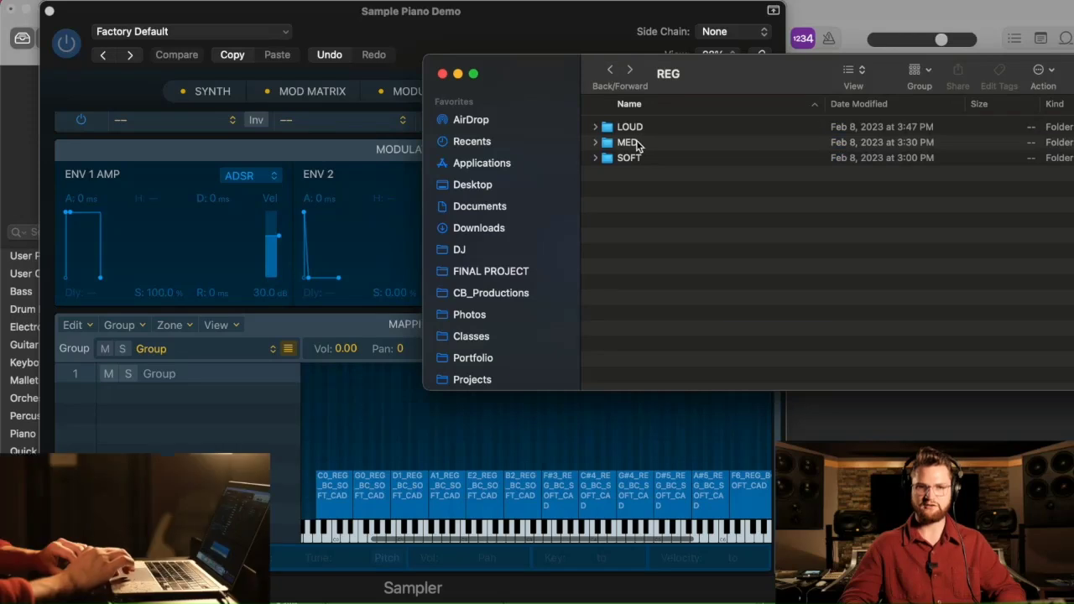
double_click(636, 144)
click(641, 128)
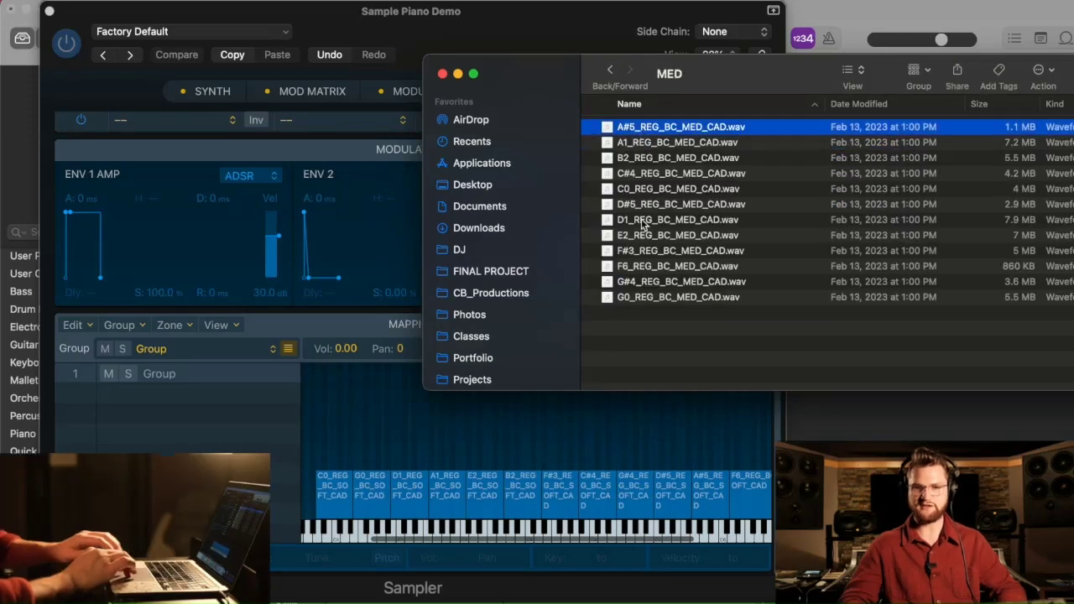
shift+click(645, 297)
drag(634, 125, 333, 401)
drag(332, 401, 331, 395)
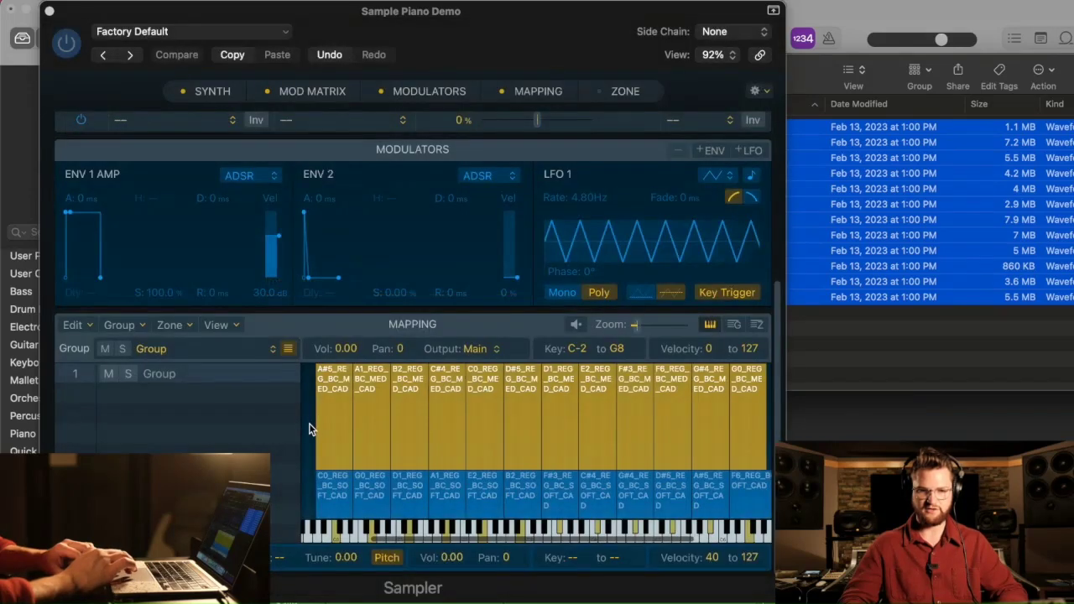
Automap the selected MED zones using the root note from the audio file names
click(308, 429)
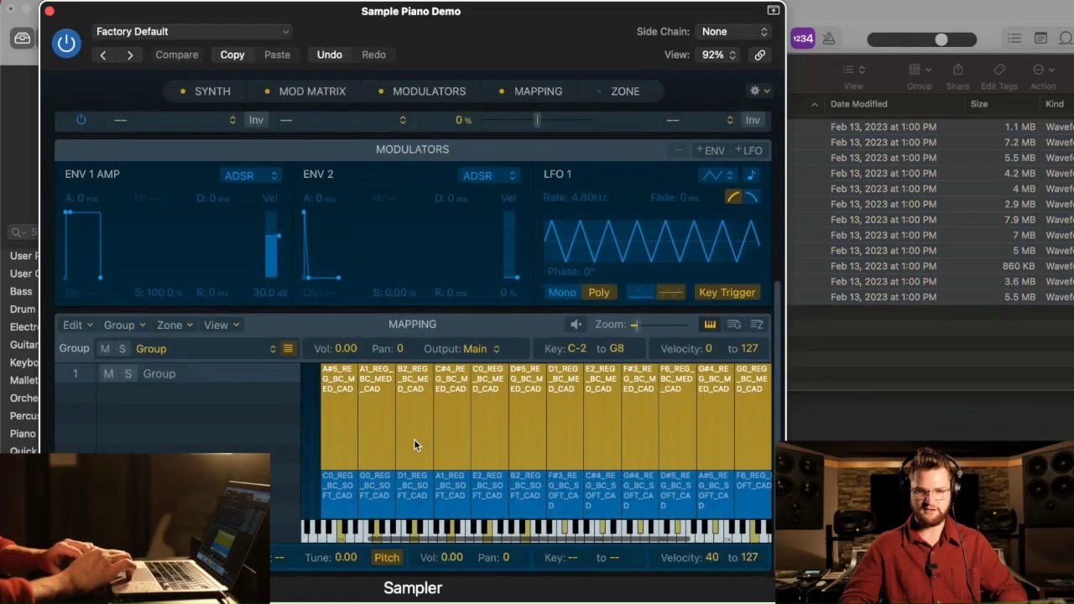
click(170, 324)
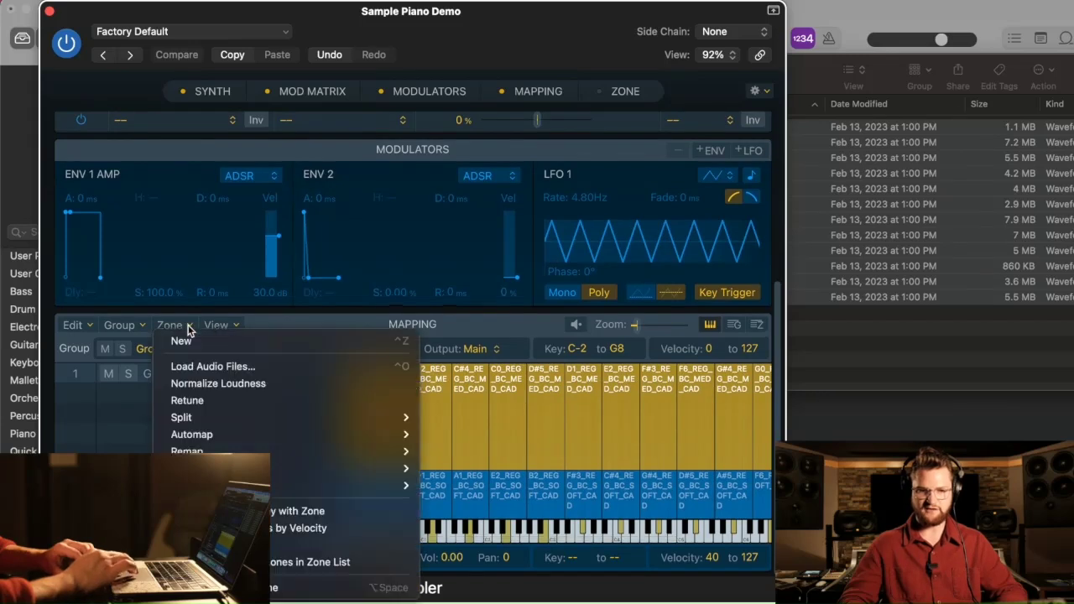
mouse_move(268, 436)
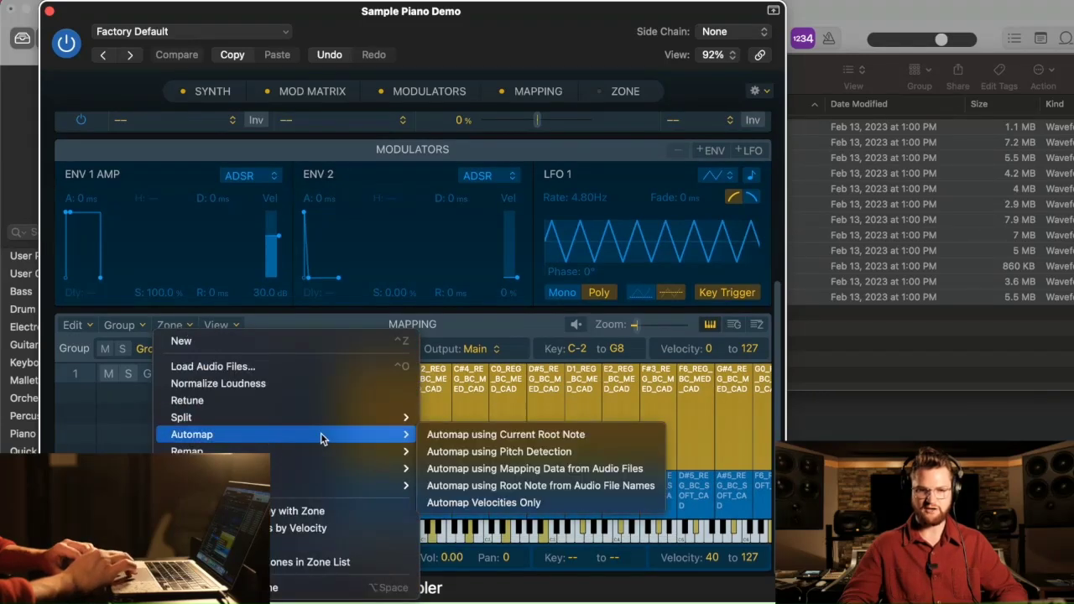
click(554, 487)
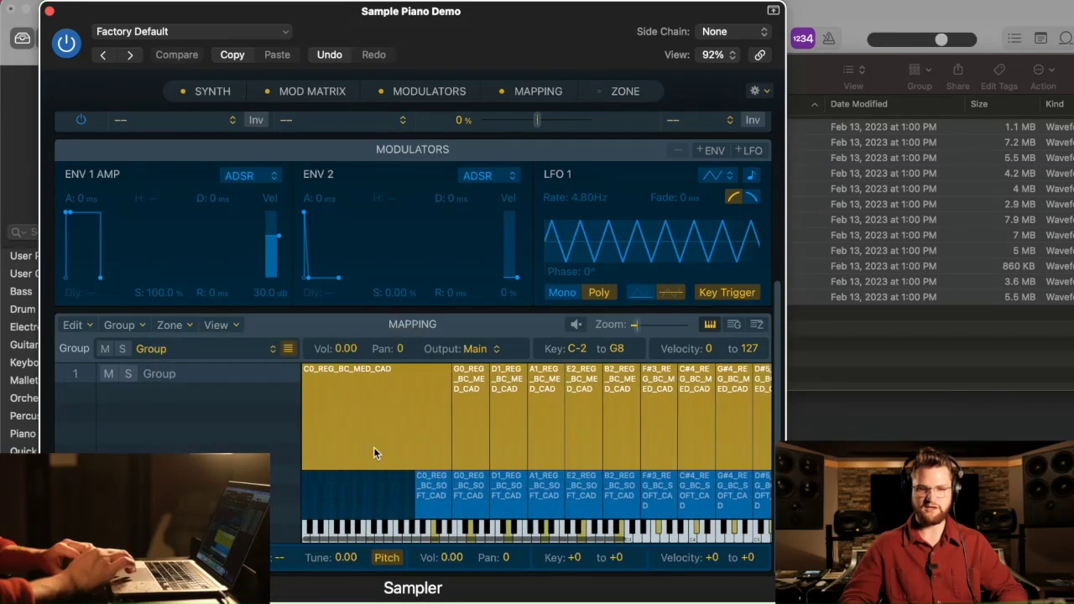
Shorten the outer MED zones' key ranges so the C0 zone starts at A-1 and the F6 zone ends at C7
click(374, 452)
drag(300, 437, 417, 447)
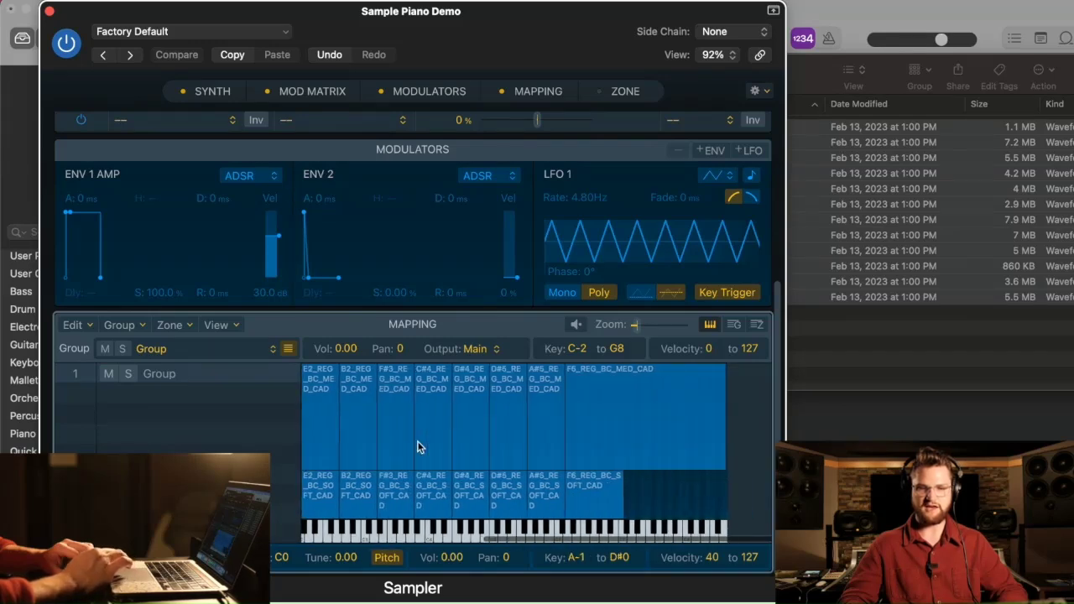
click(667, 419)
drag(767, 434, 663, 434)
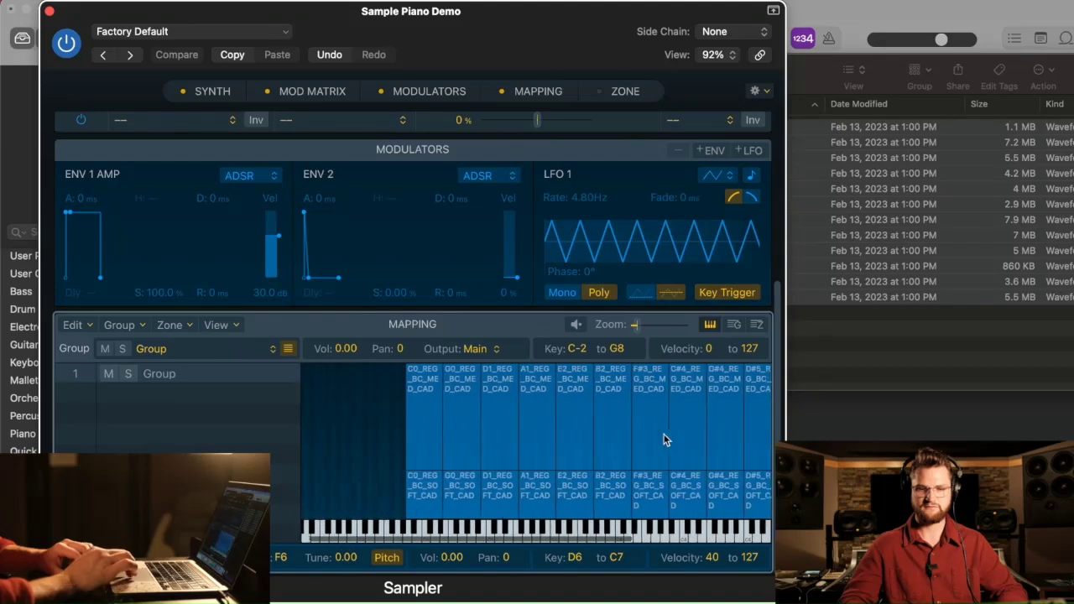
Lower the upper velocity limit of all the MED zones, leaving velocities 80 to 127 free above them
drag(359, 419, 714, 411)
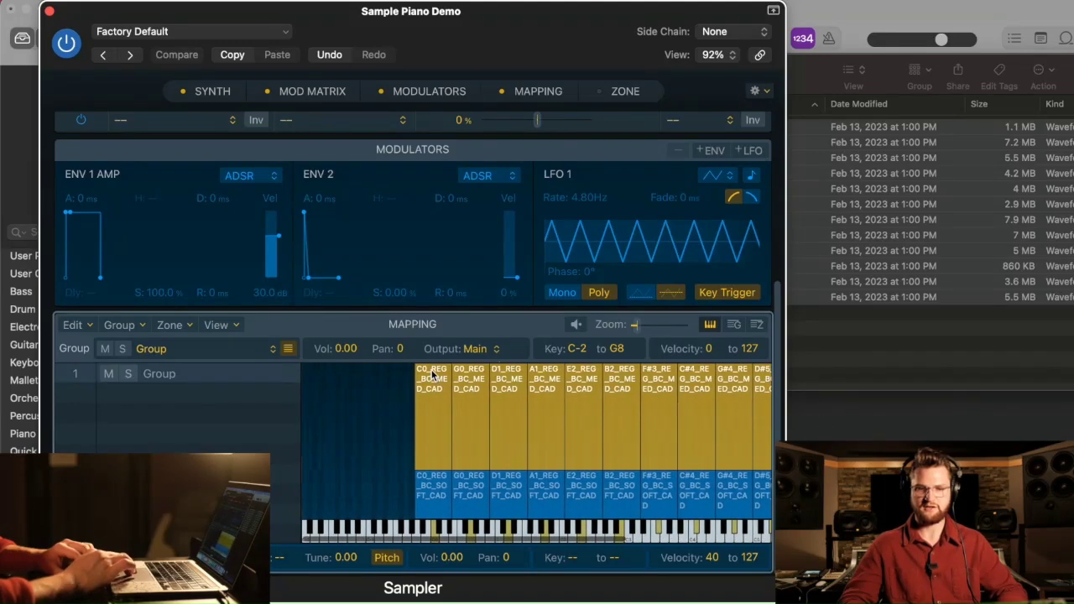
drag(430, 367, 430, 429)
click(397, 443)
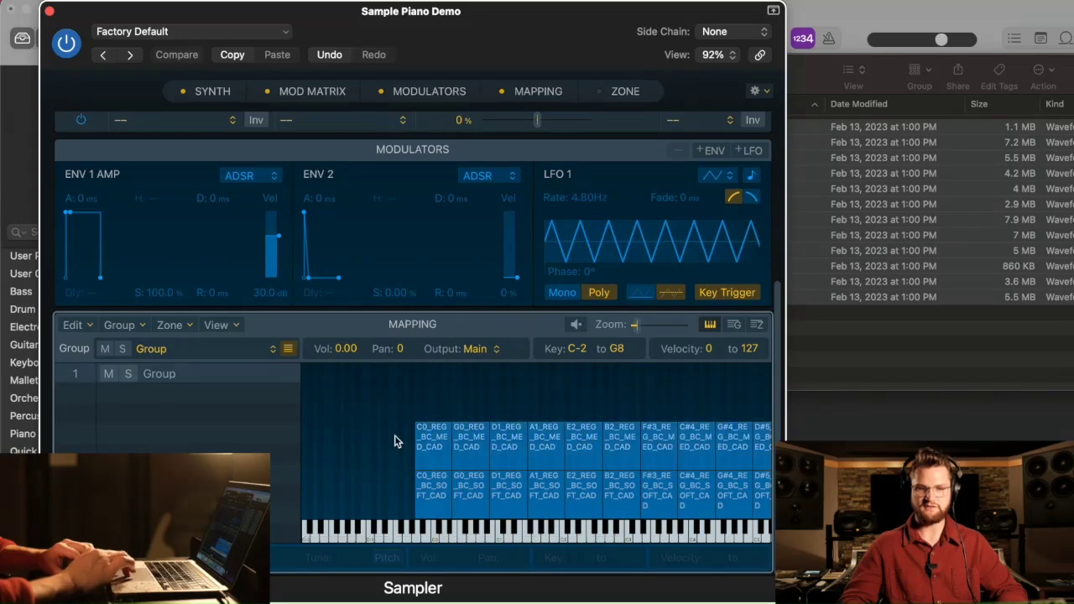
Switch to Finder, open the REG > LOUD folder and add all its sample files to the Sampler's mapping area above the MED zones
click(850, 364)
click(609, 73)
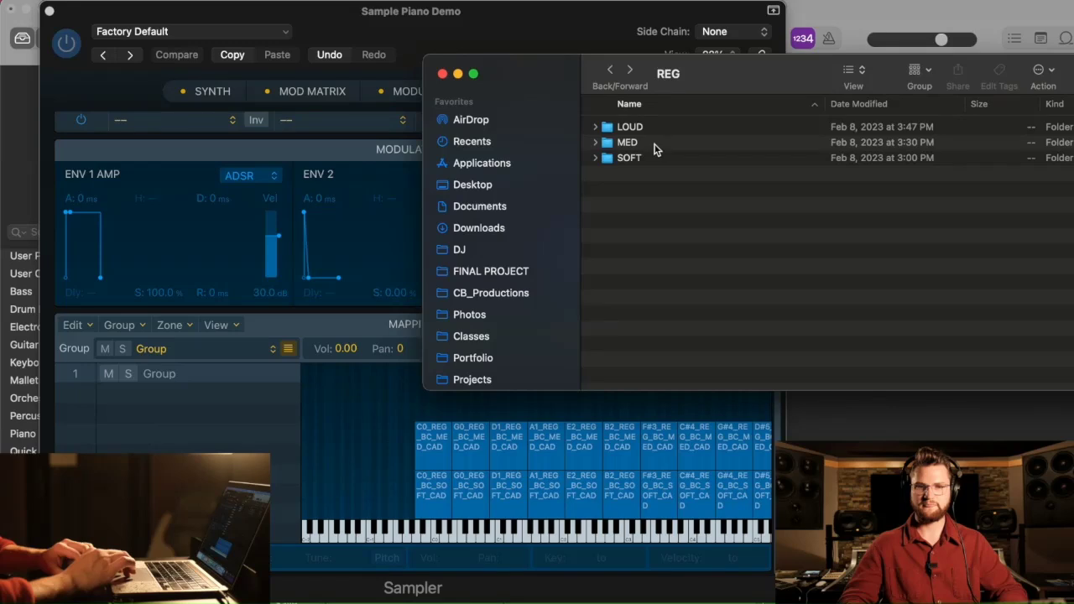
double_click(644, 130)
click(645, 127)
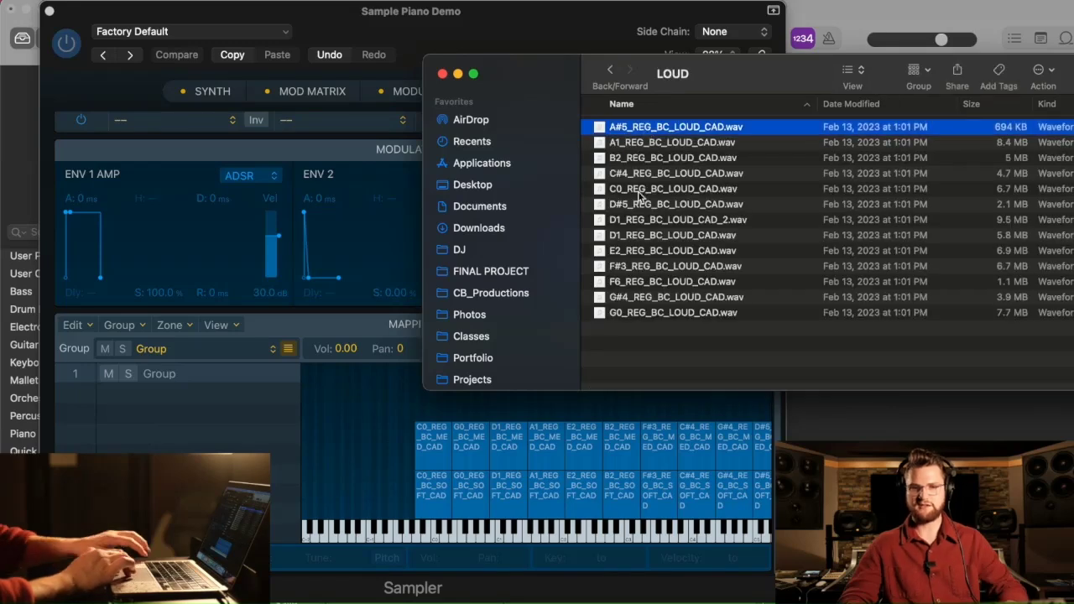
shift+click(597, 312)
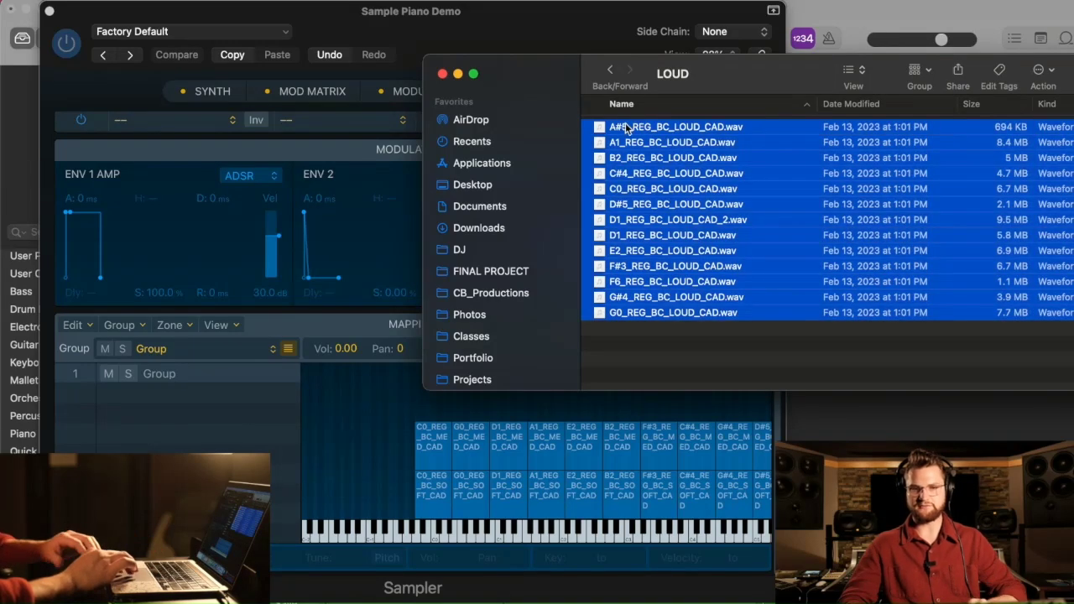
drag(470, 244, 366, 408)
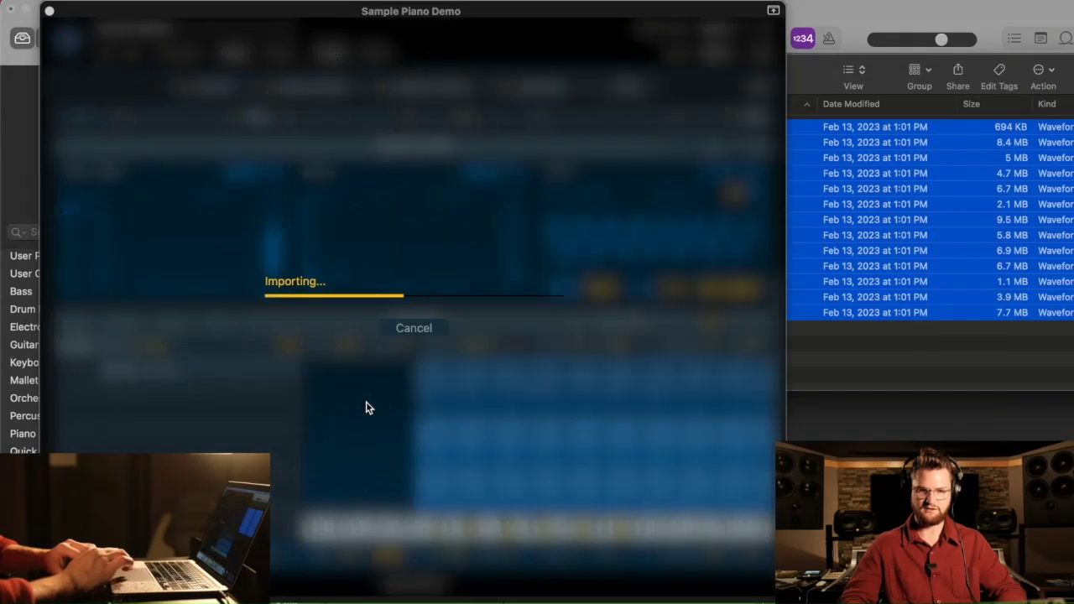
scroll(360, 403, right, 2)
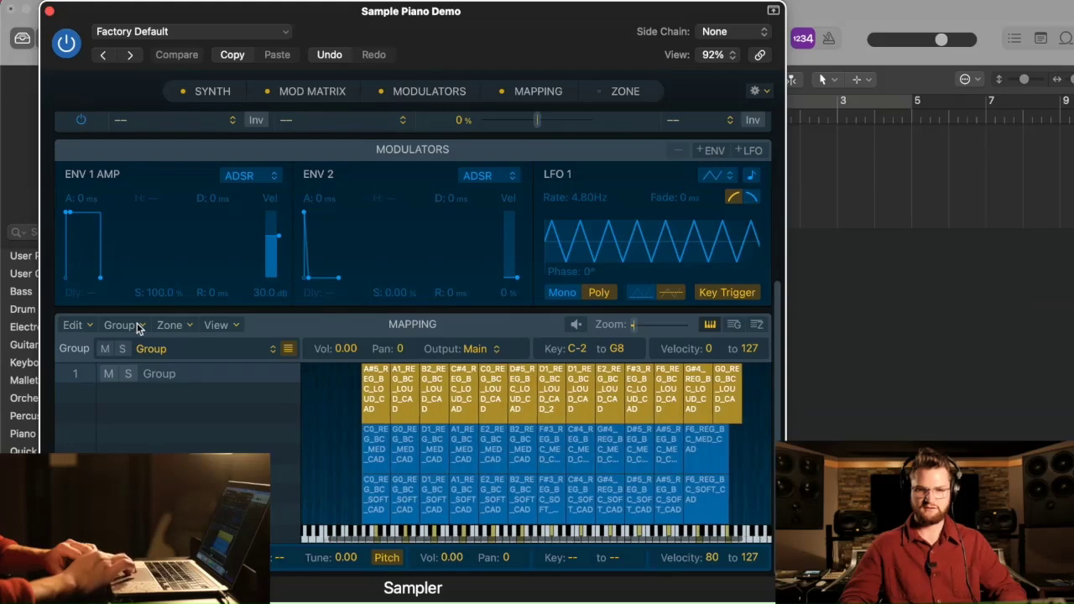
Automap the selected LOUD zones using the root note from the audio file names
click(169, 325)
mouse_move(261, 434)
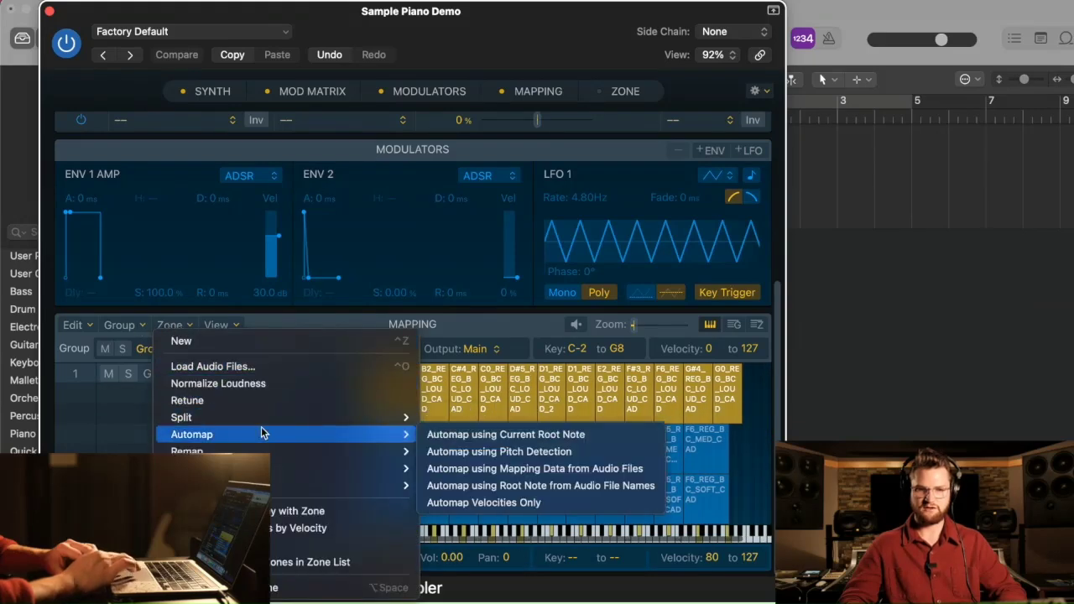
click(519, 486)
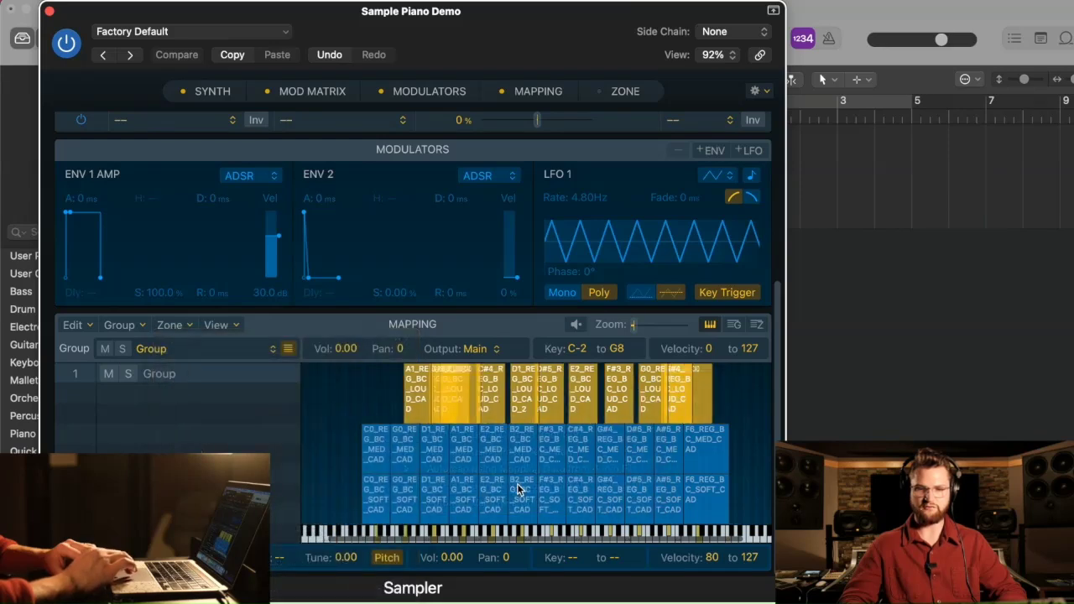
Shorten the outer LOUD zones' key ranges so C0 starts at A-1 and F6 ends level with the MED and SOFT F6 zones
click(349, 393)
drag(317, 395, 386, 402)
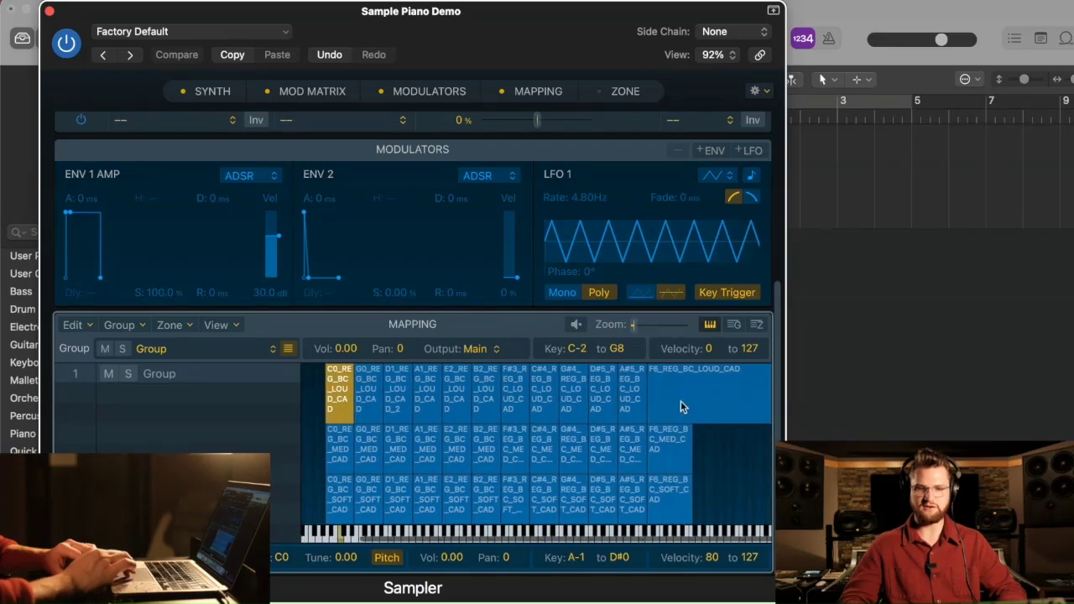
click(684, 401)
drag(765, 411, 689, 410)
click(732, 412)
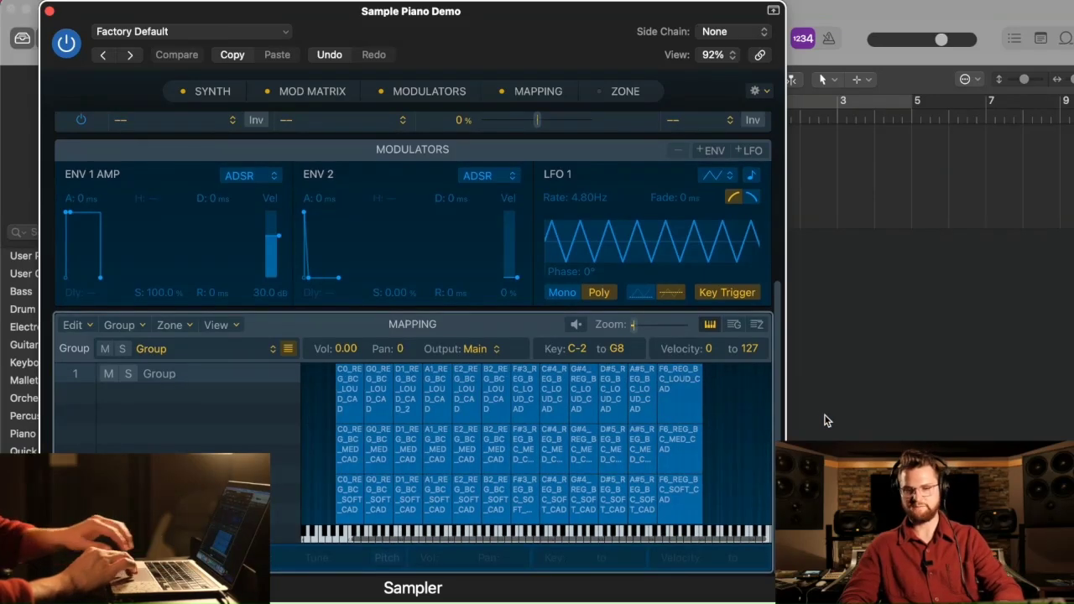
scroll(699, 427, left, 3)
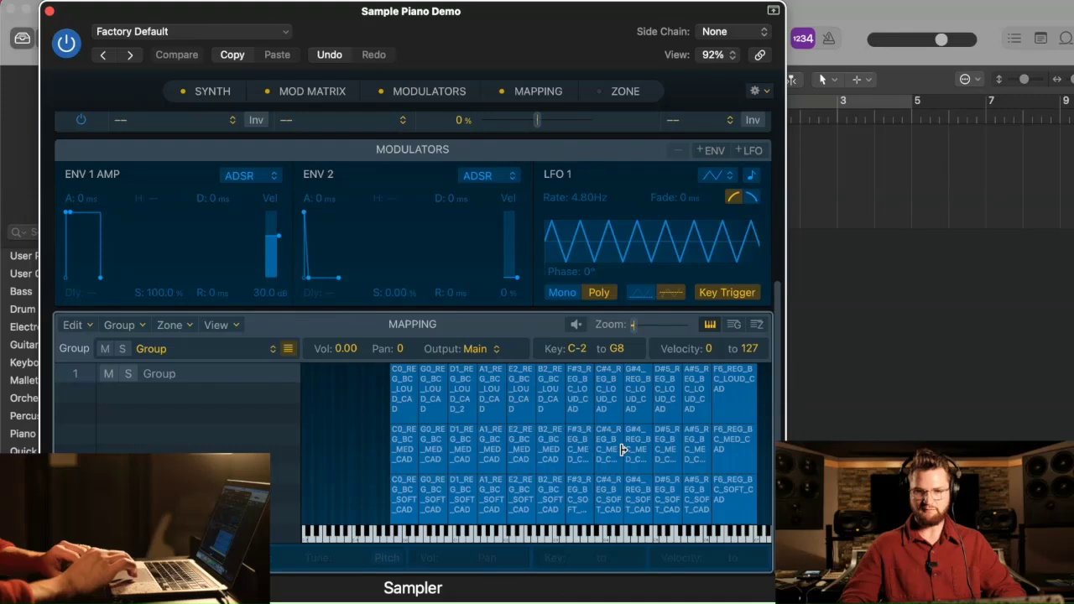
scroll(618, 450, right, 2)
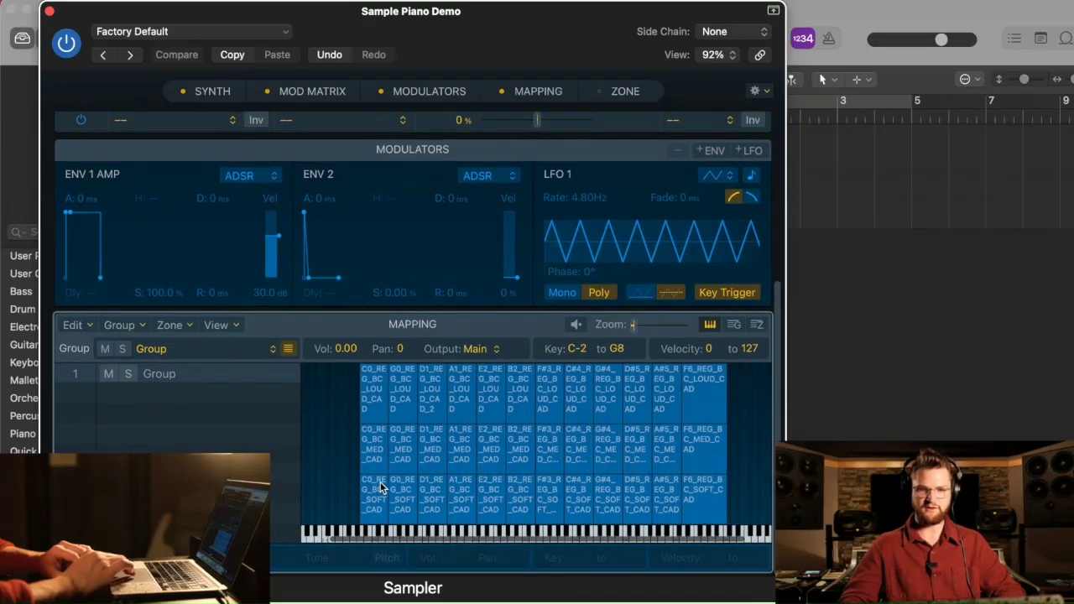
scroll(381, 482, left, 2)
Rename the group containing the SOFT, MED and LOUD zones as Reg Notes and leave no group selected
click(214, 438)
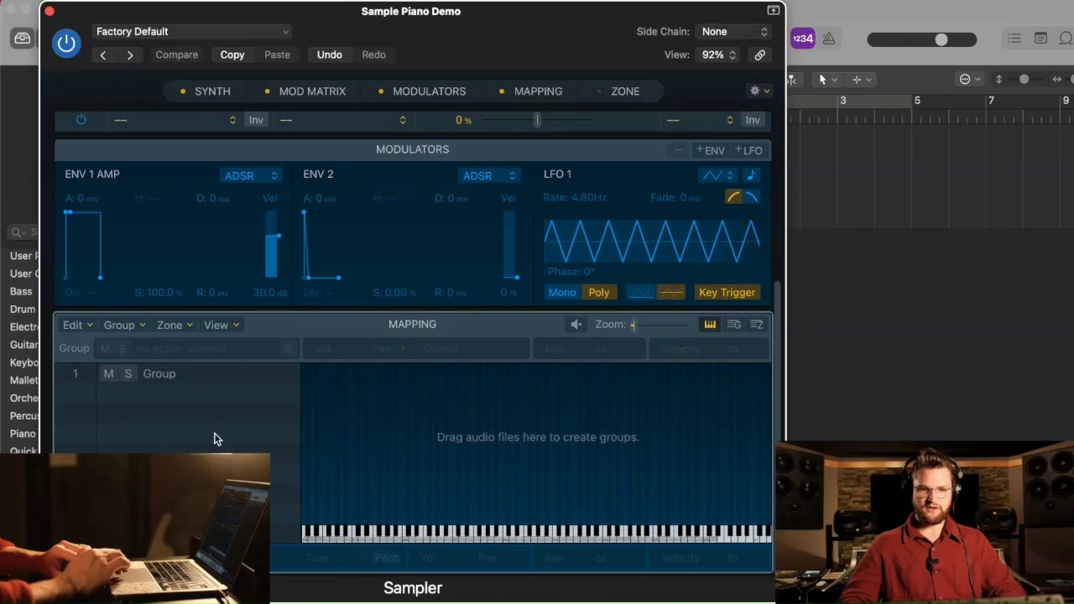
click(172, 374)
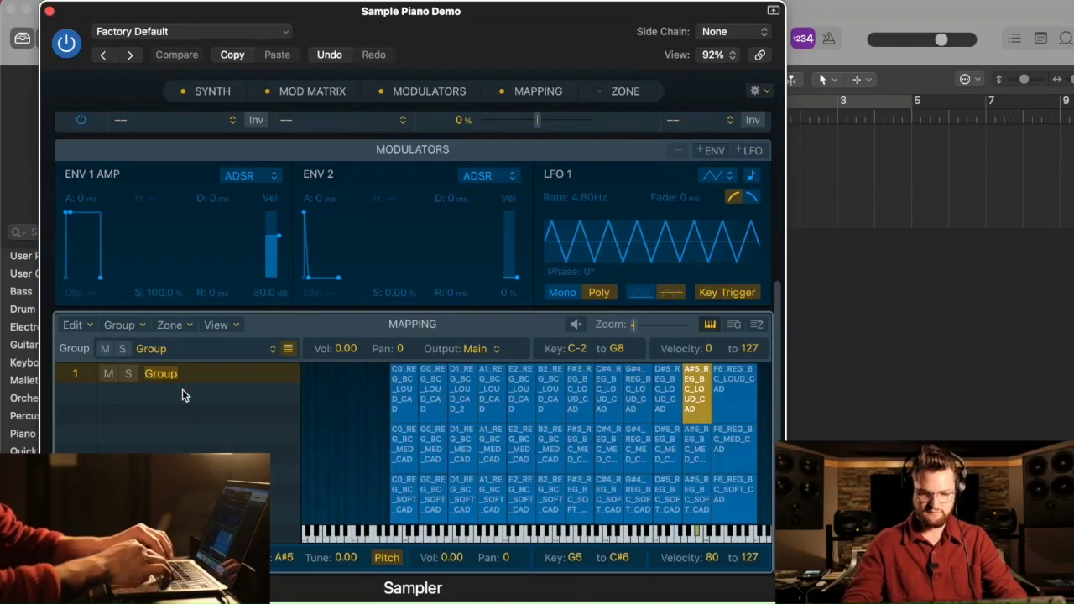
text(Reg )
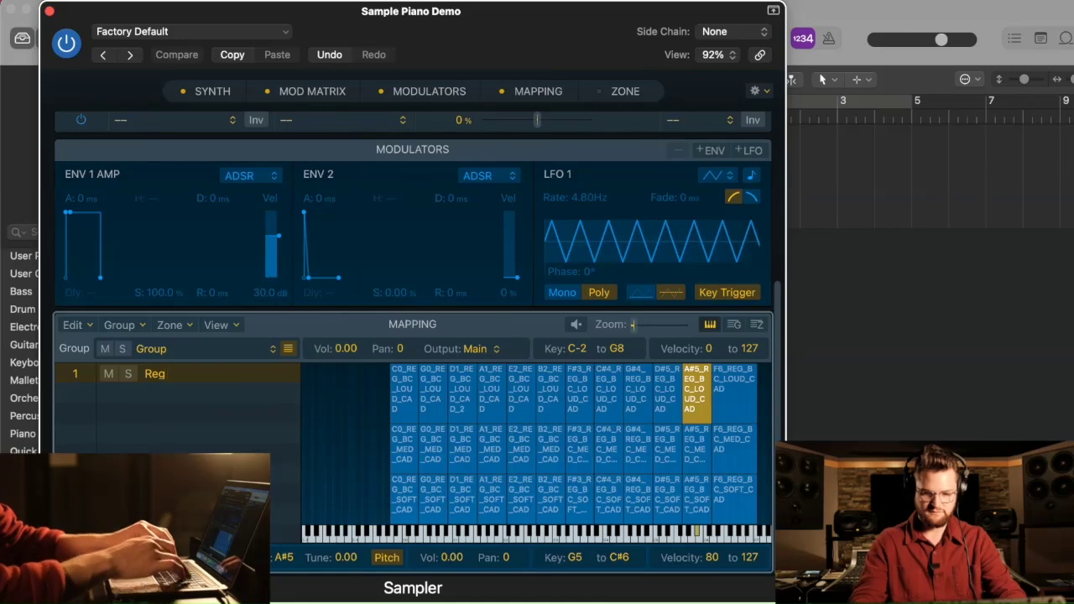
text(Not)
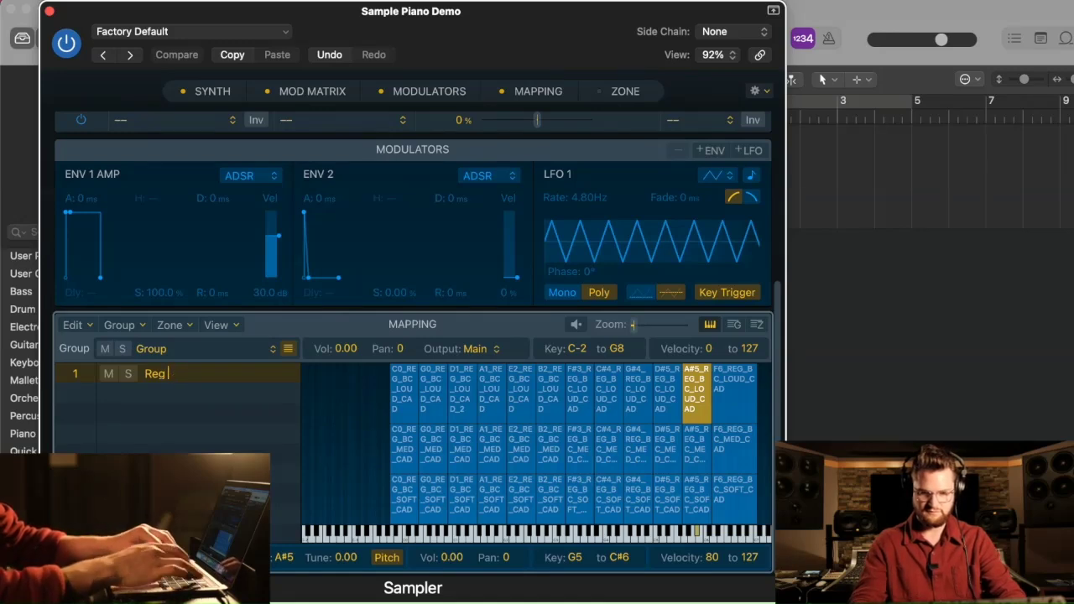
text(es)
key(Return)
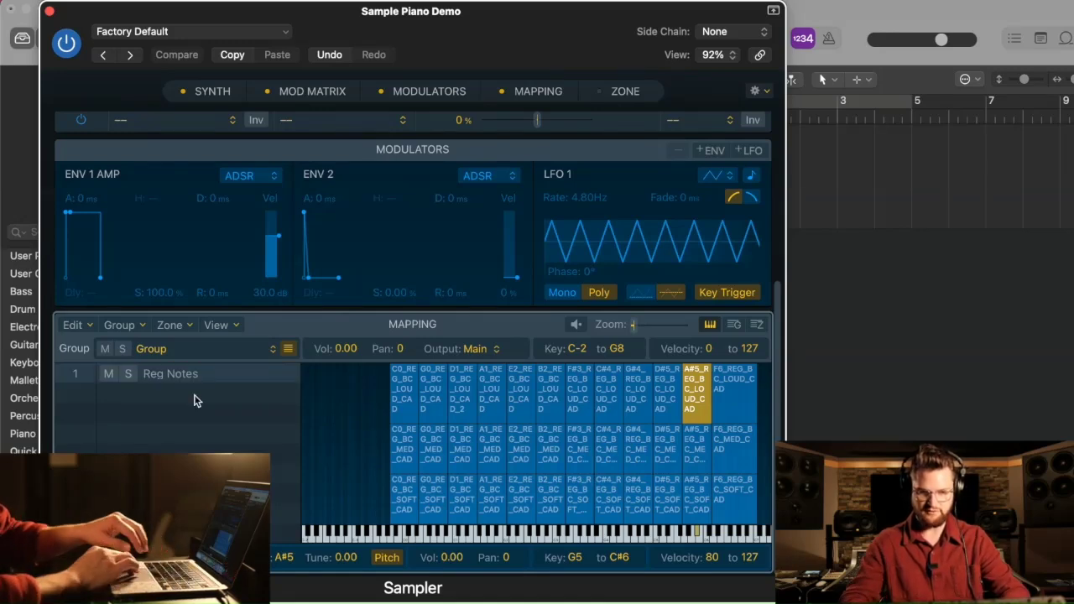
click(202, 421)
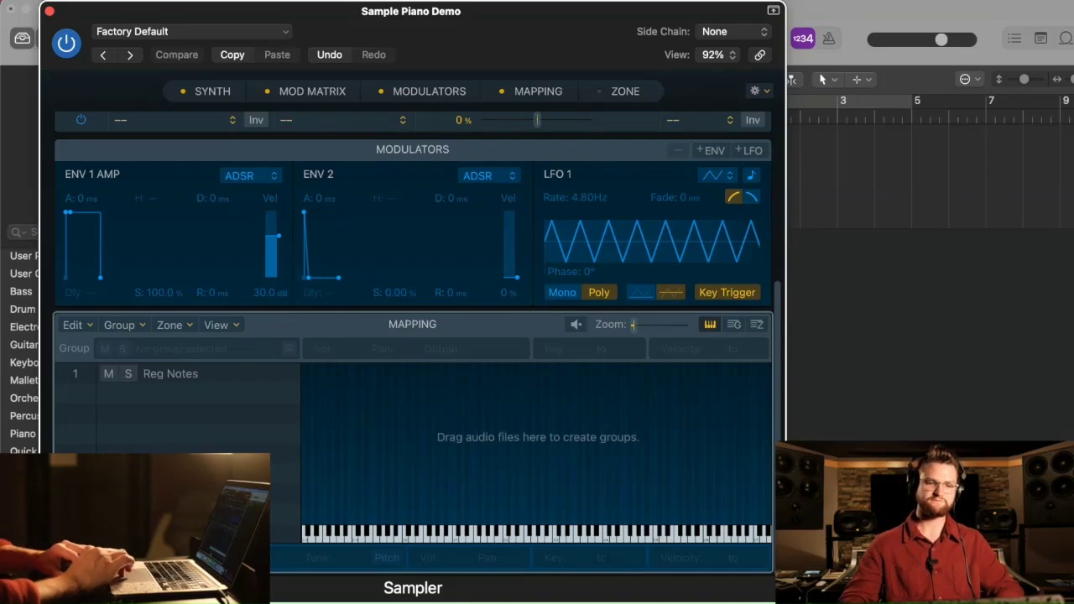
Switch to Finder and go back from the REG folder to the Bauer Final Samples folder
key(super+Tab)
click(612, 73)
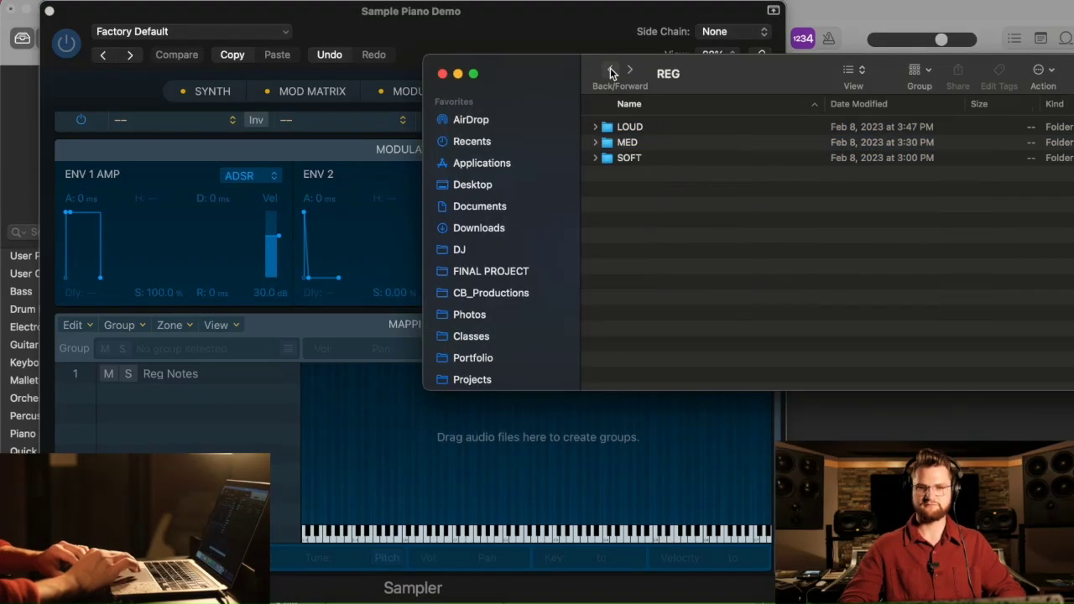
click(243, 379)
click(185, 375)
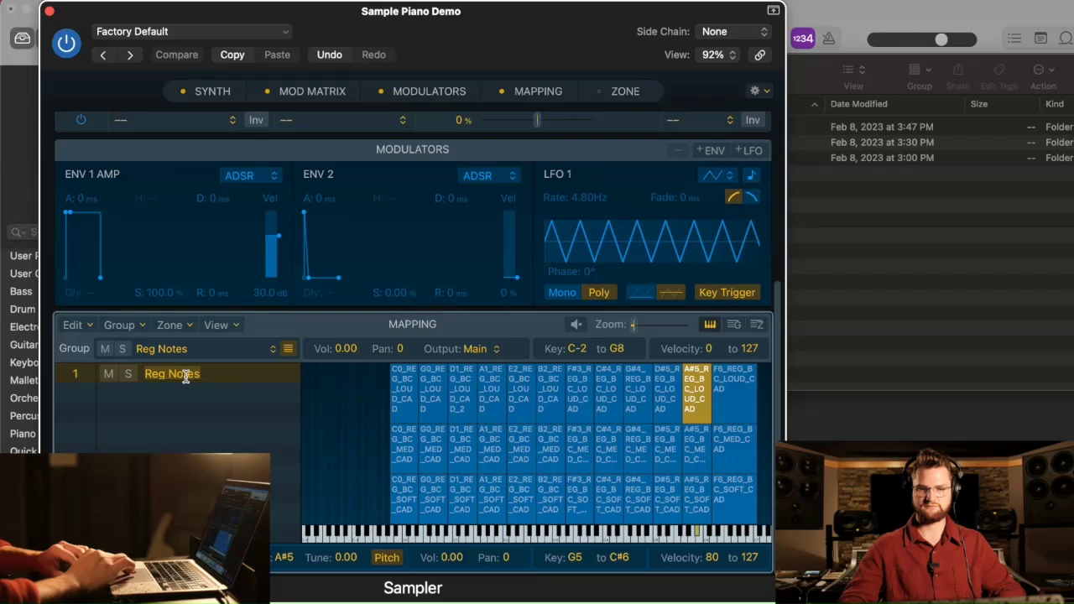
click(350, 414)
key(super+Tab)
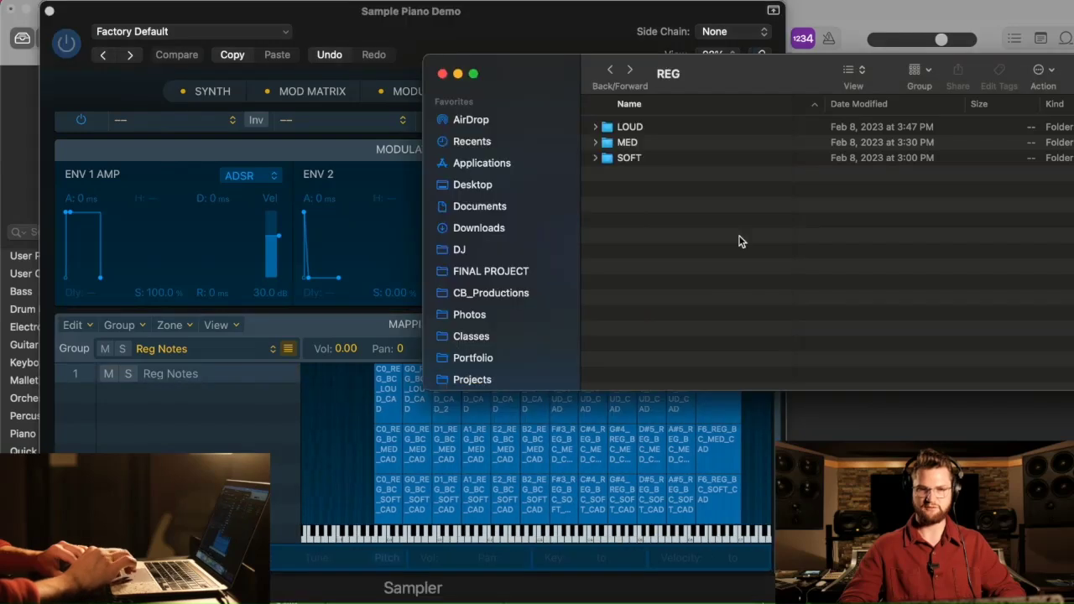
click(611, 73)
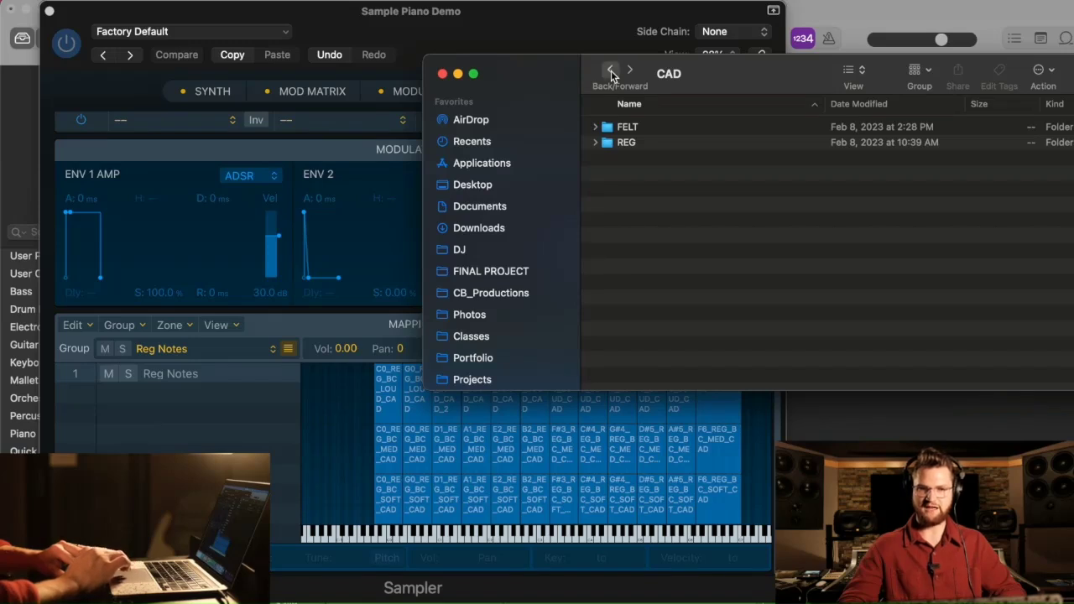
click(611, 73)
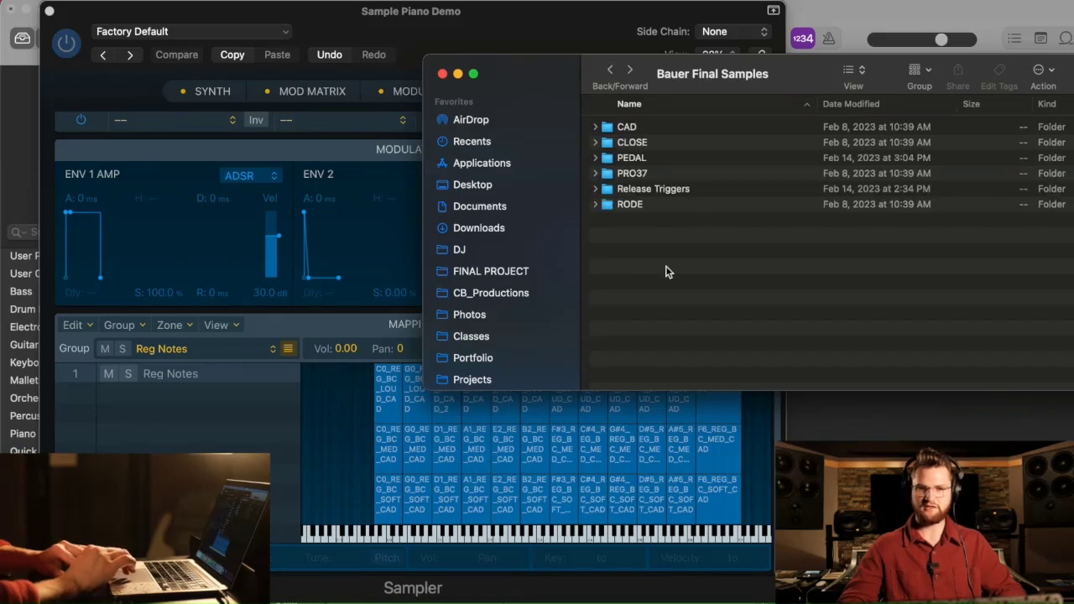
Set the ENV 1 AMP release to 144 ms and its velocity sensitivity to 36.5 dB in the Sampler
click(257, 430)
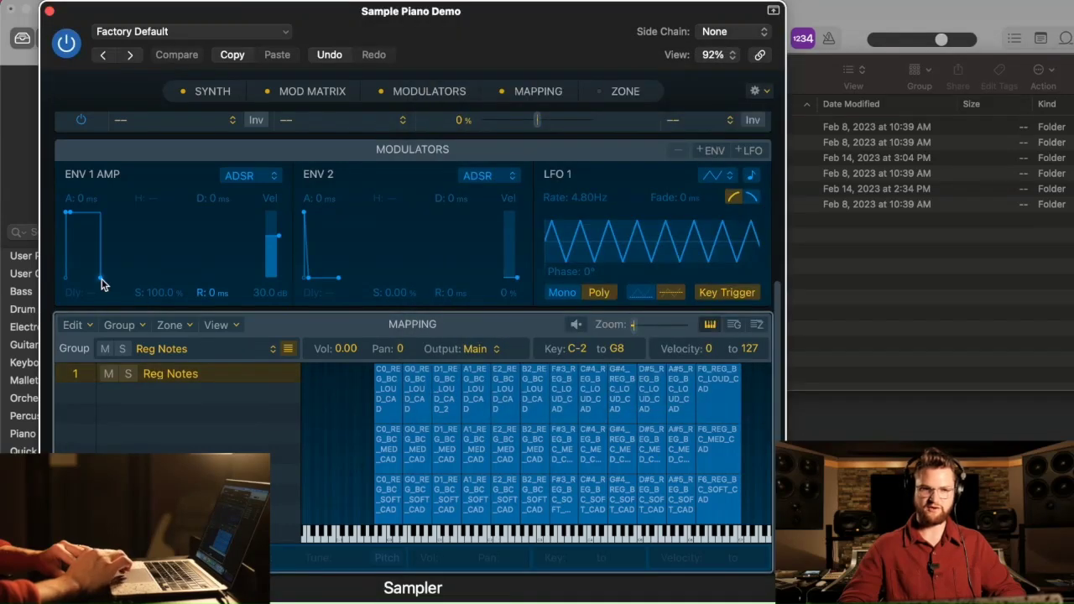
drag(101, 280, 119, 277)
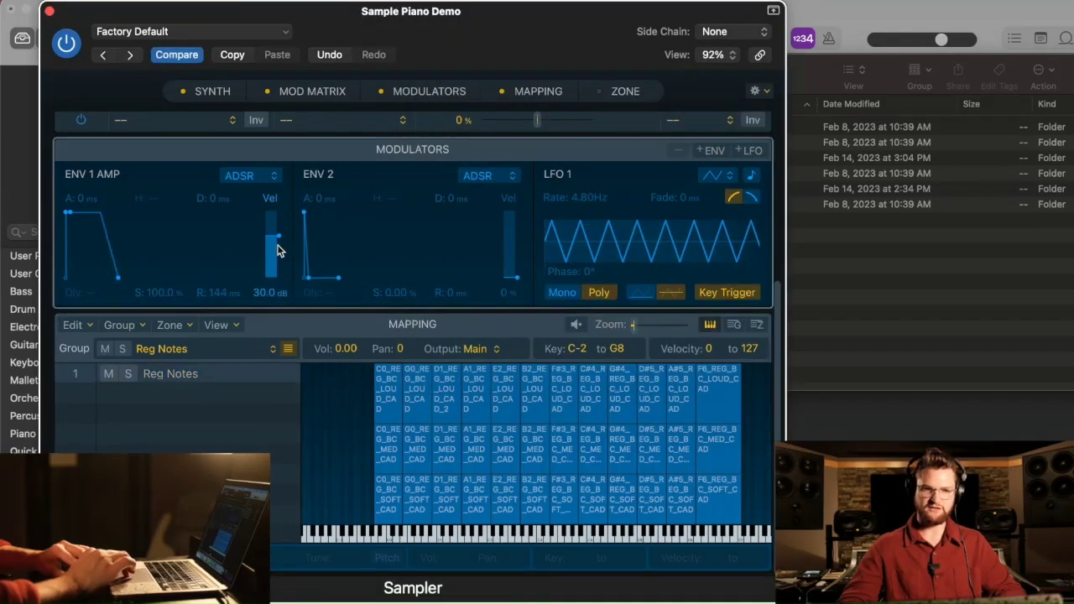
drag(274, 230, 275, 214)
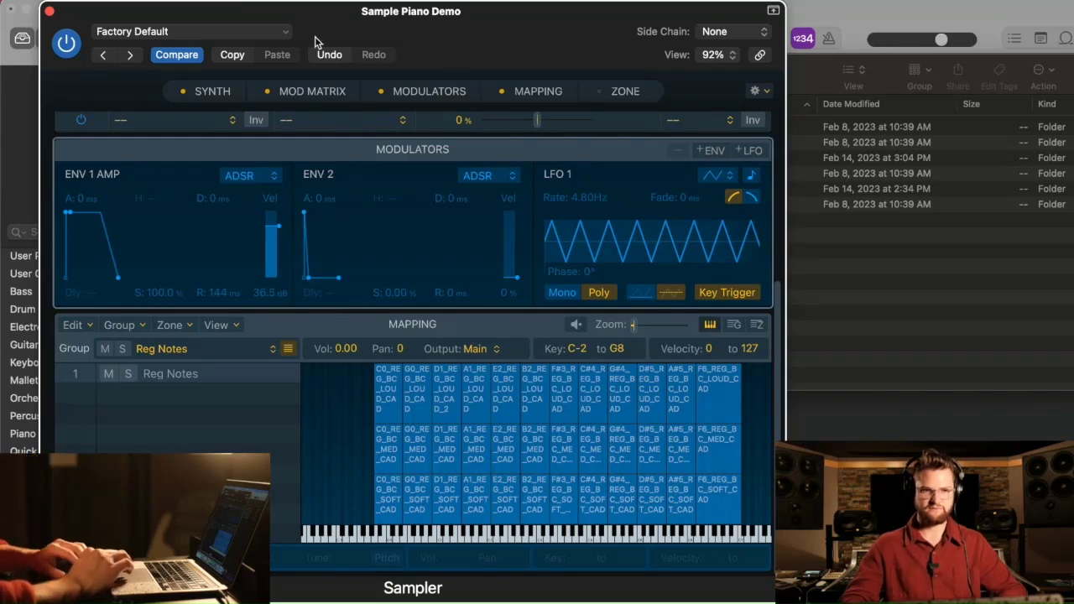
click(225, 31)
click(459, 34)
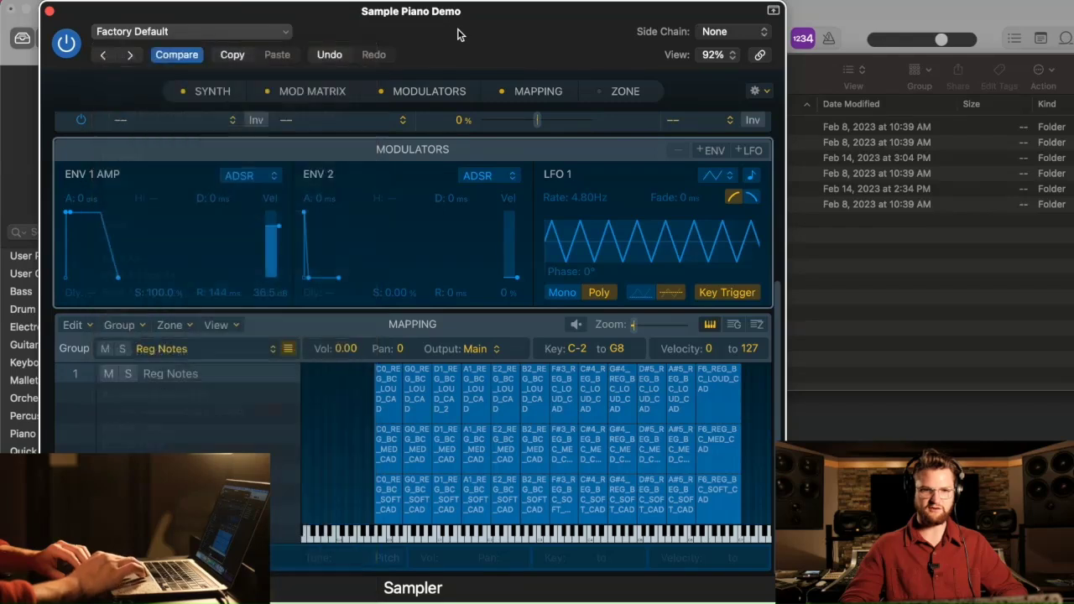
scroll(525, 445, right, 3)
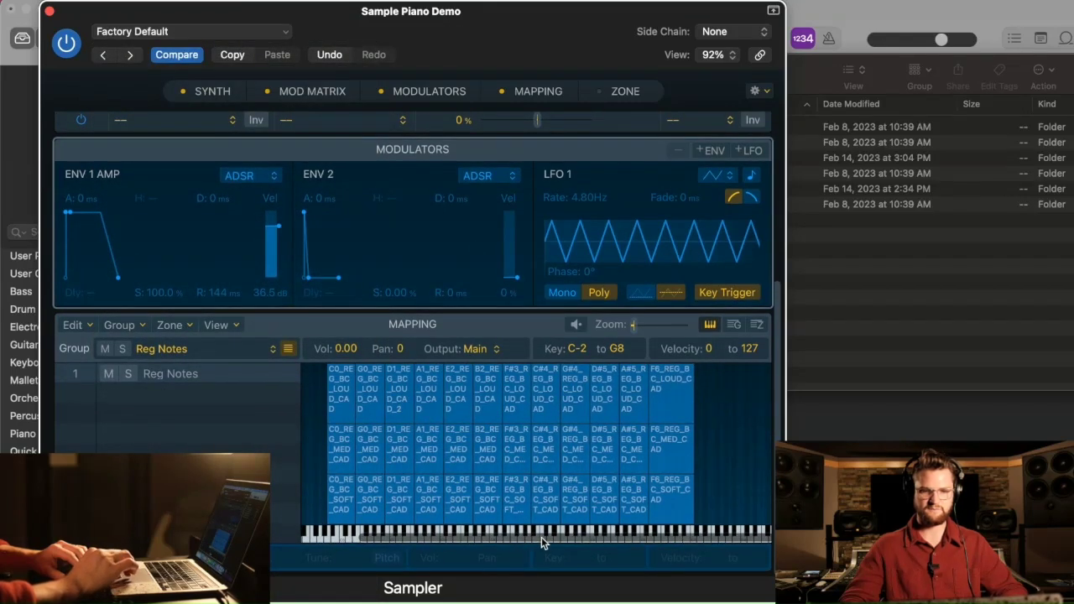
Save the Sampler instrument as BC_CAD Sample Demo in the Sampler Instruments folder
click(143, 31)
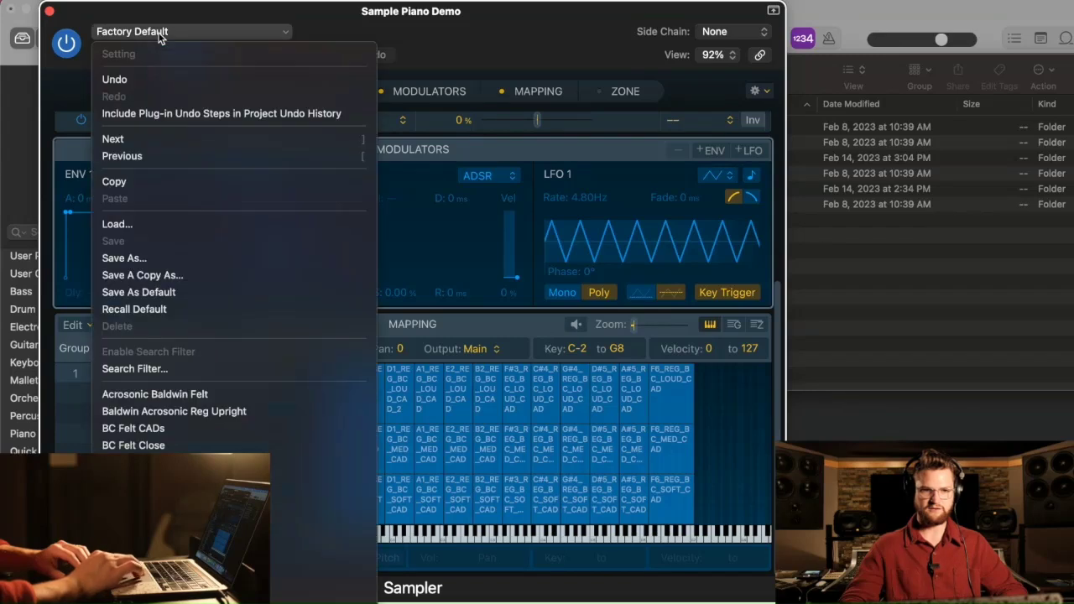
click(391, 297)
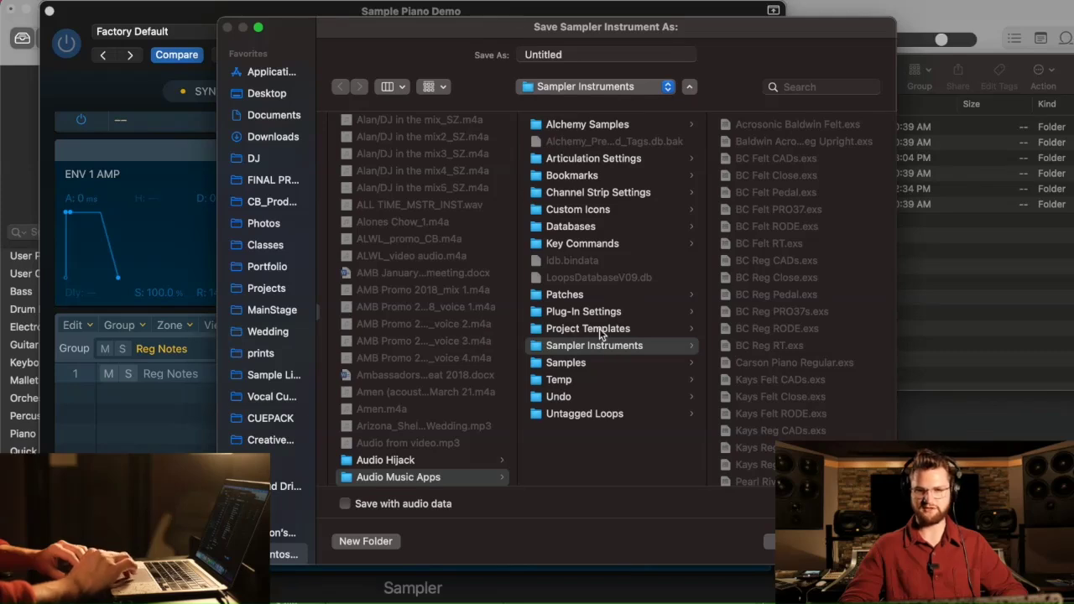
click(571, 54)
key(BackSpace)
key(BackSpace)
key(BackSpace)
key(BackSpace)
key(BackSpace)
key(BackSpace)
key(BackSpace)
key(BackSpace)
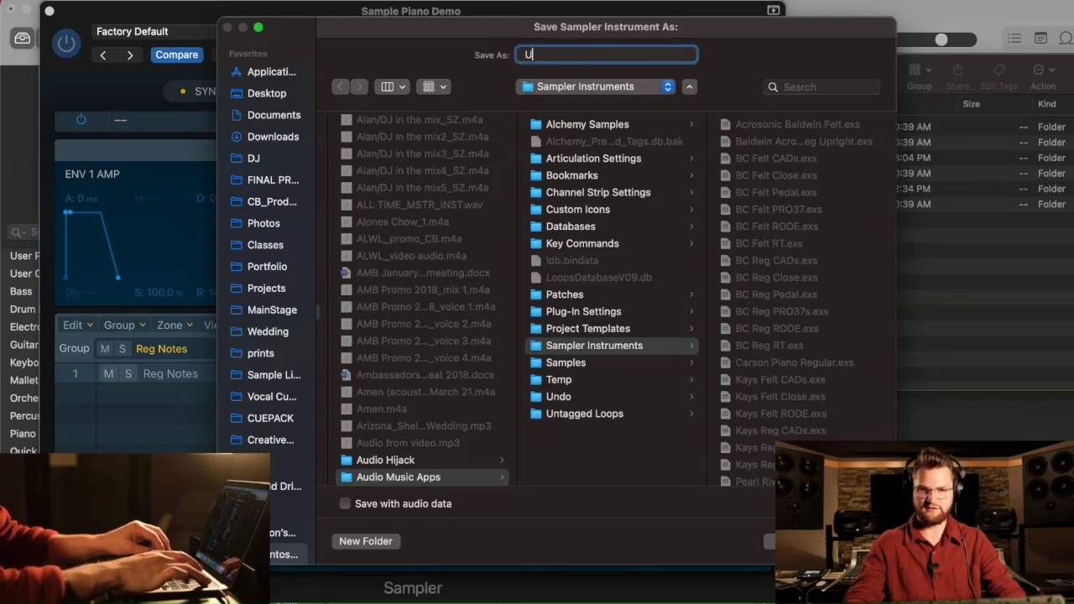
text(CAD Sample Demo)
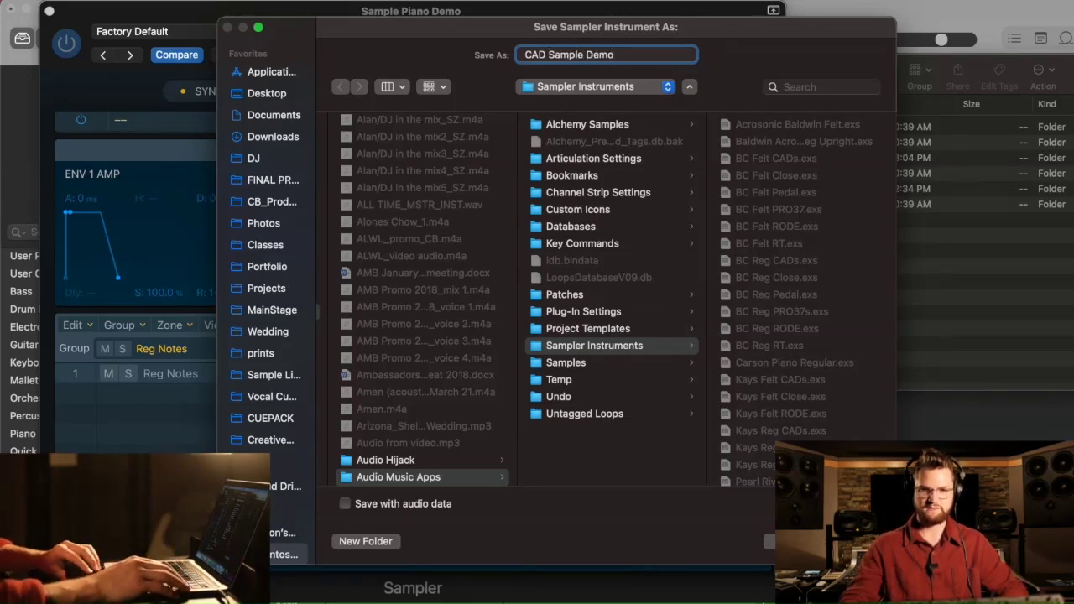
key(super+a)
key(Left)
text(BC_)
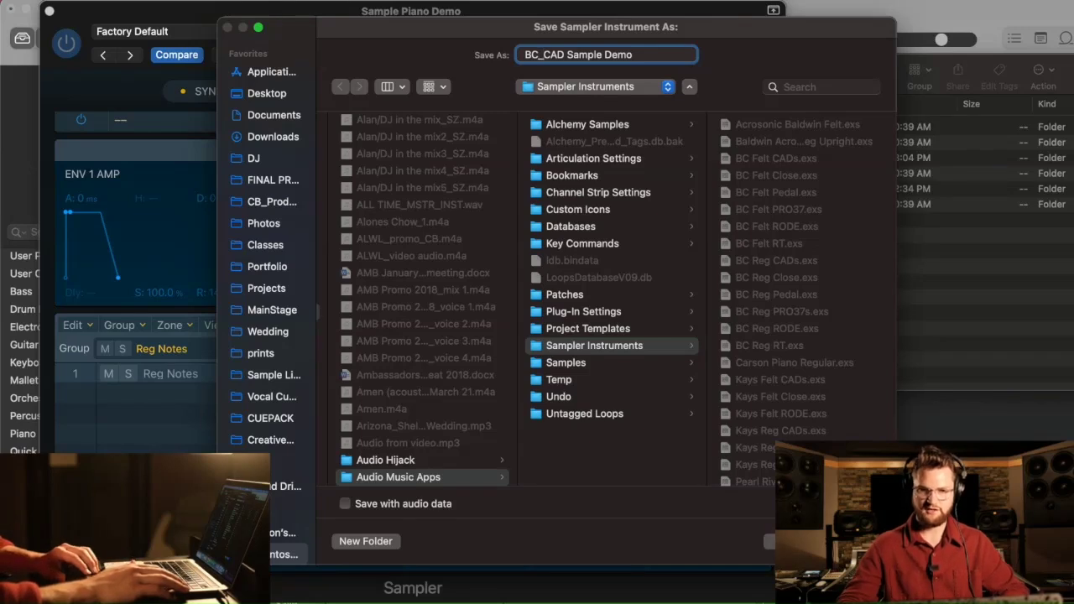
key(Return)
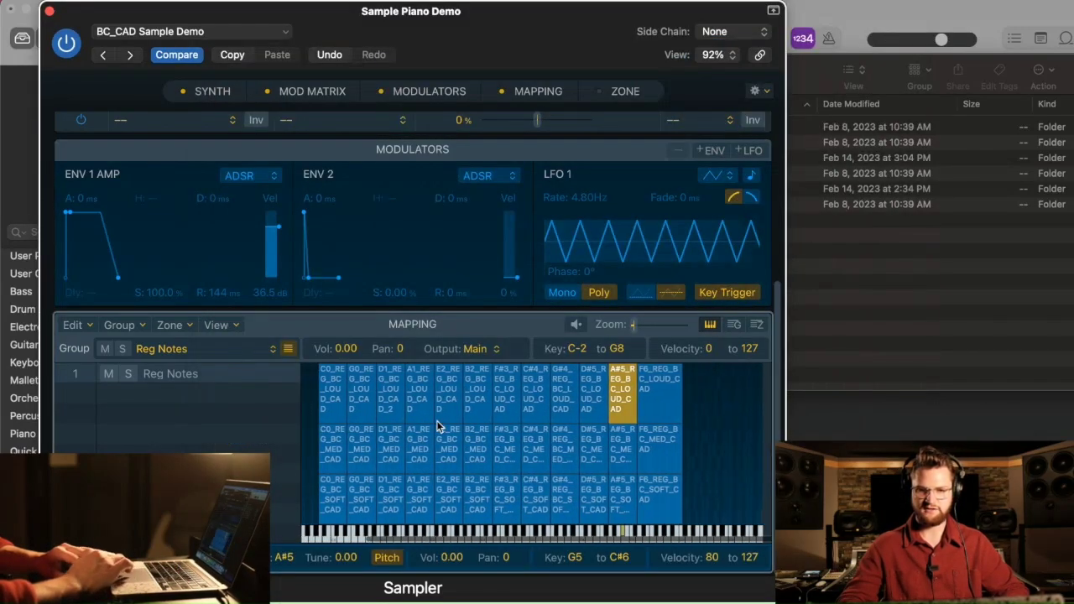
Close the Sampler window and duplicate the Sample Piano Demo track
click(341, 408)
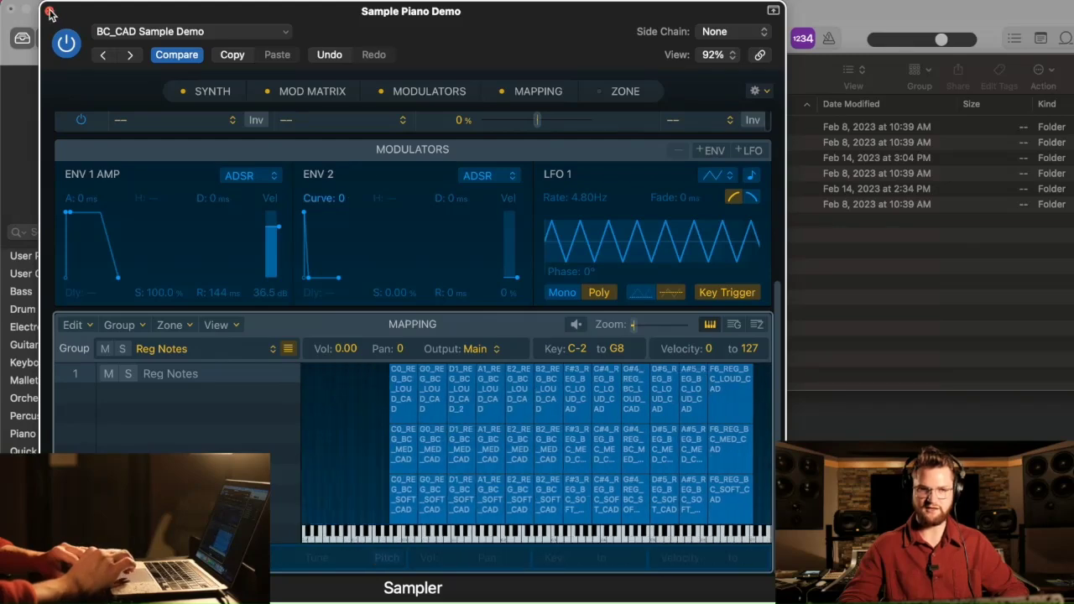
click(49, 11)
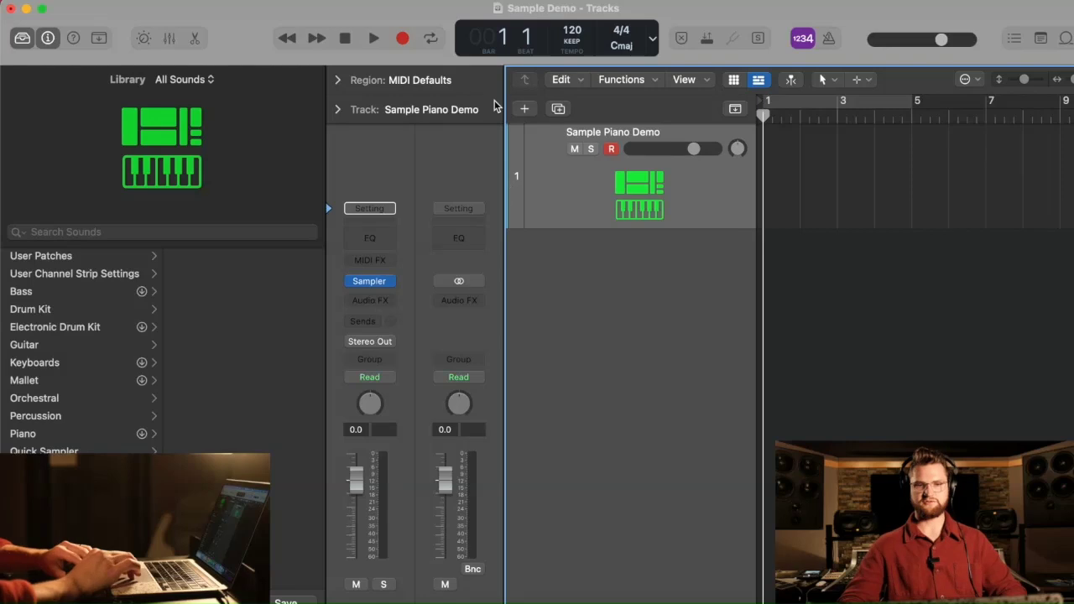
click(558, 110)
Open the duplicated track's Sampler and clear all the CAD zones from the Reg Notes group's mapping
mouse_move(367, 286)
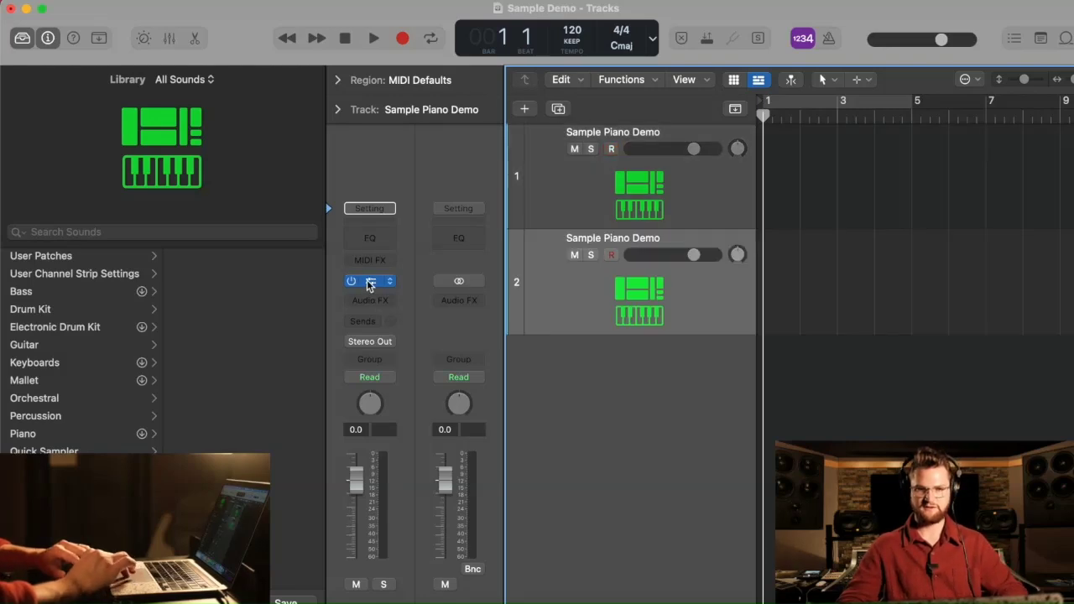
click(370, 284)
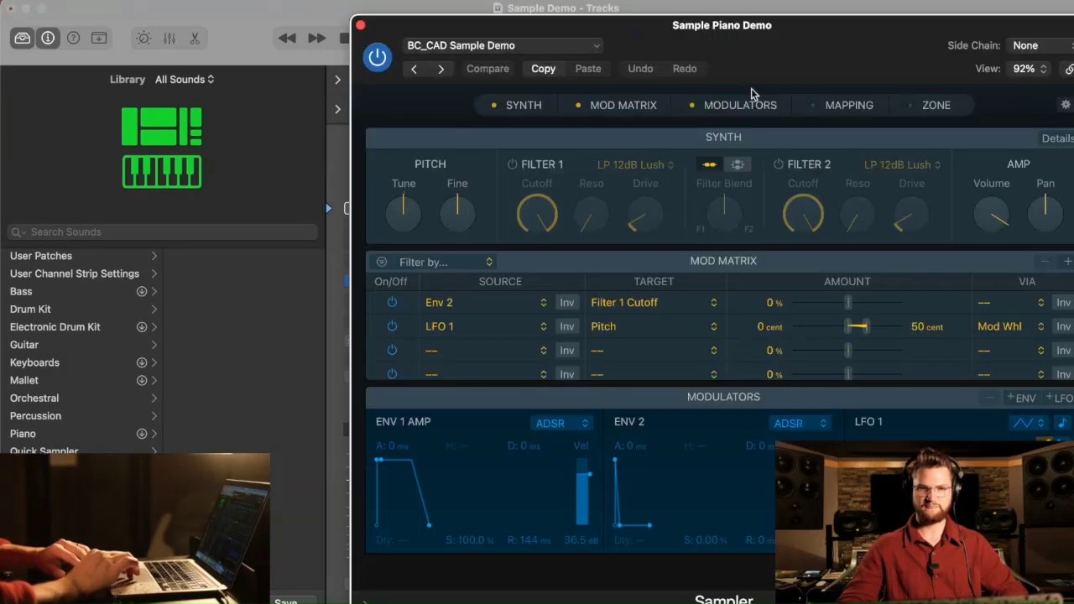
click(843, 109)
scroll(672, 429, down, 5)
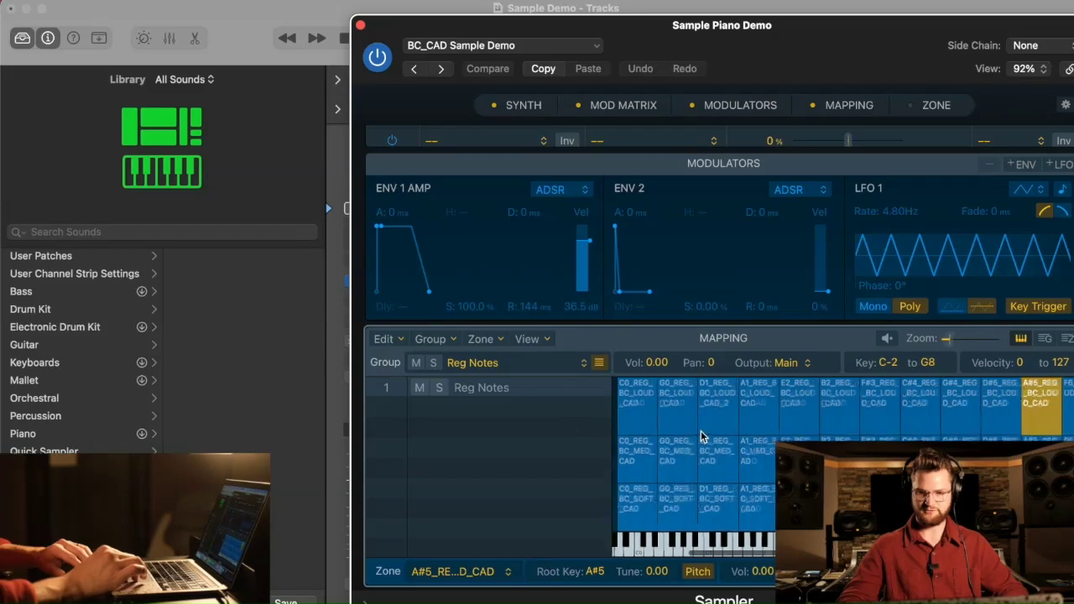
drag(673, 411, 1016, 498)
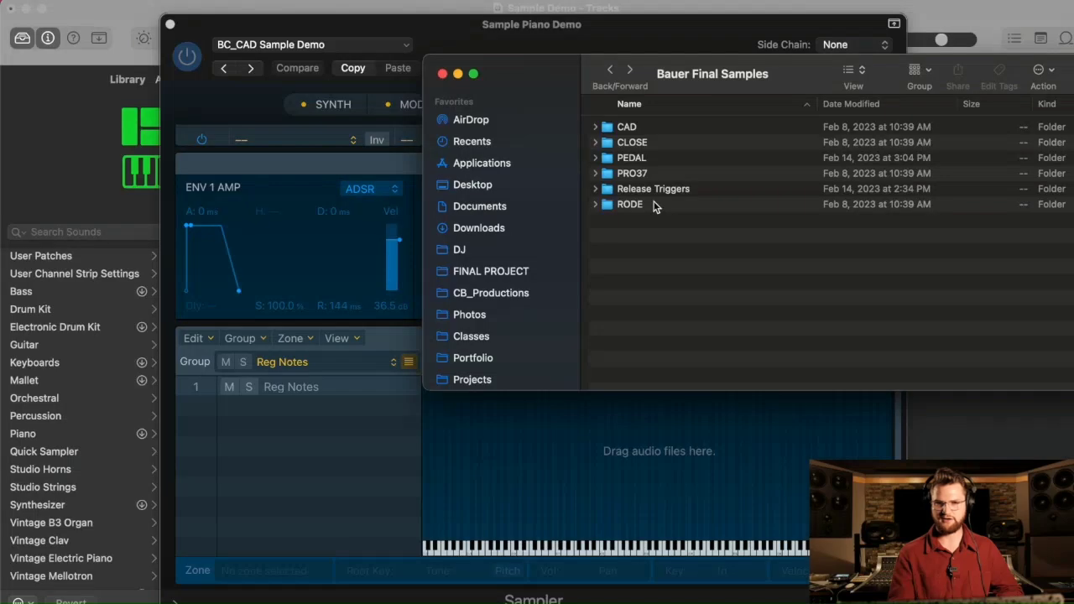
In Finder, open the RODE > REG > SOFT folder and select all its sample files
double_click(654, 205)
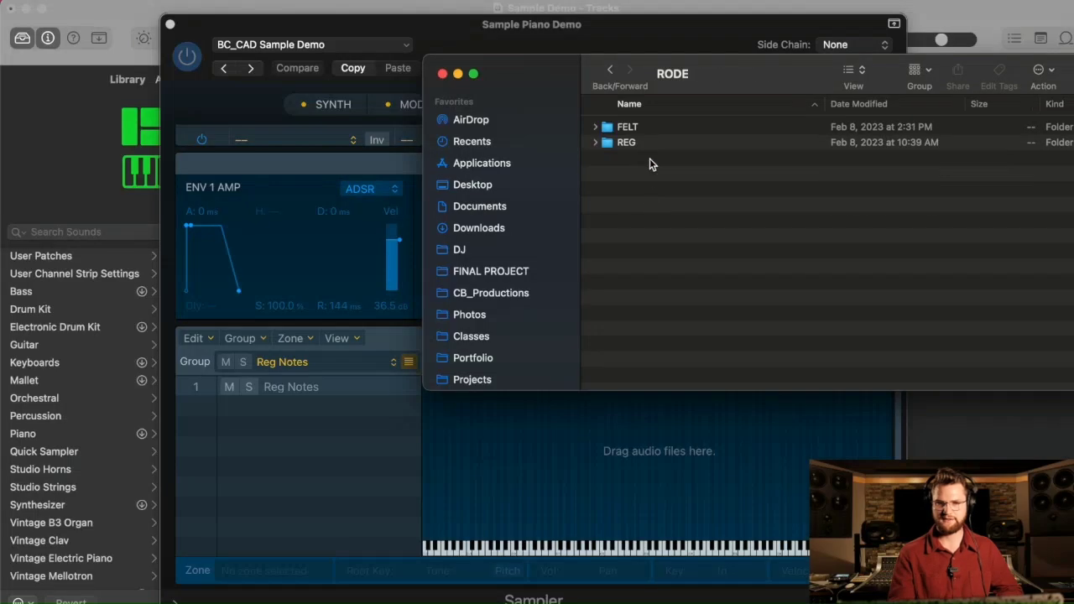
double_click(637, 144)
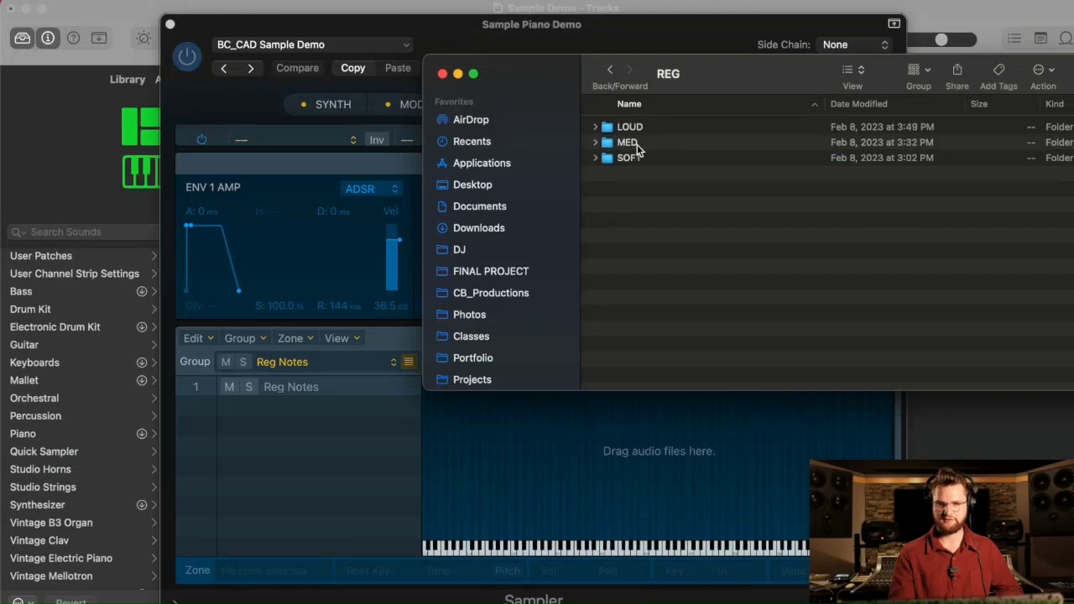
click(648, 161)
double_click(648, 161)
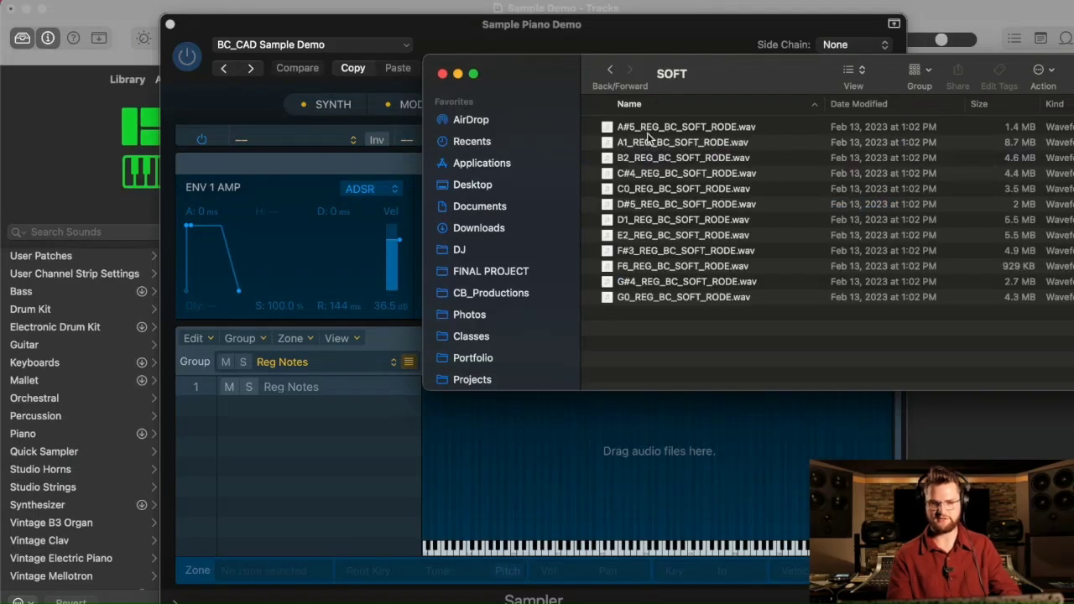
click(652, 127)
shift+click(645, 298)
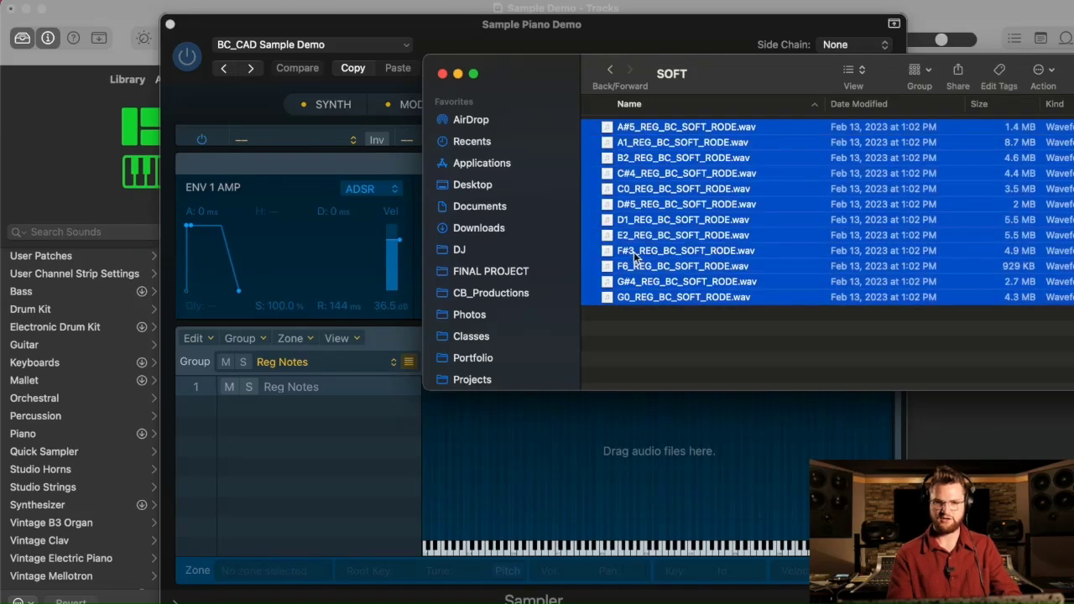
Try to add the selected SOFT files to the Sampler's mapping area, and delete the resulting zones and extra group
drag(615, 282, 550, 442)
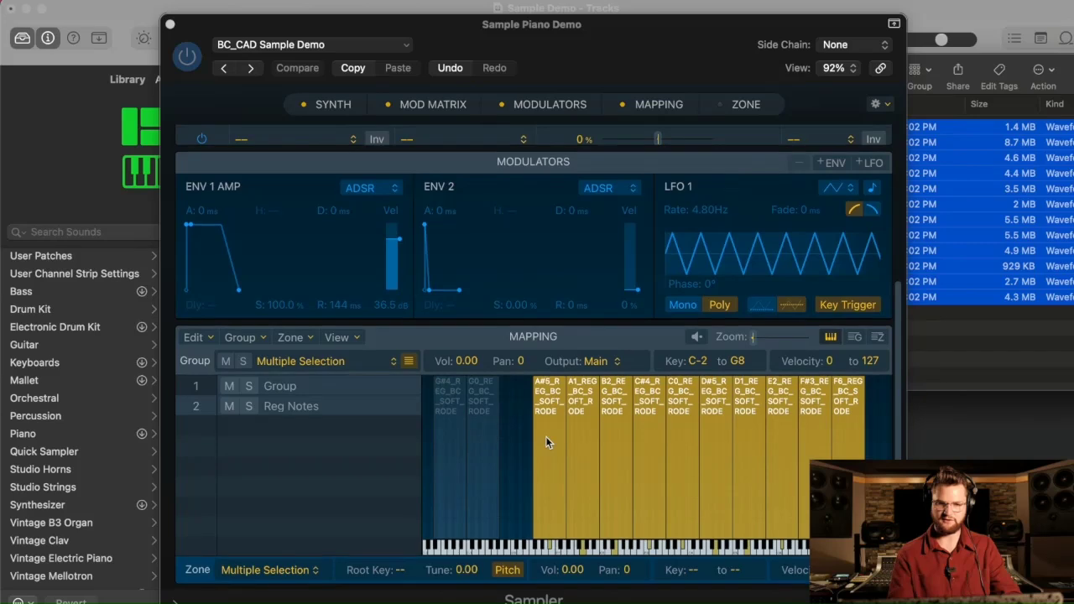
click(516, 444)
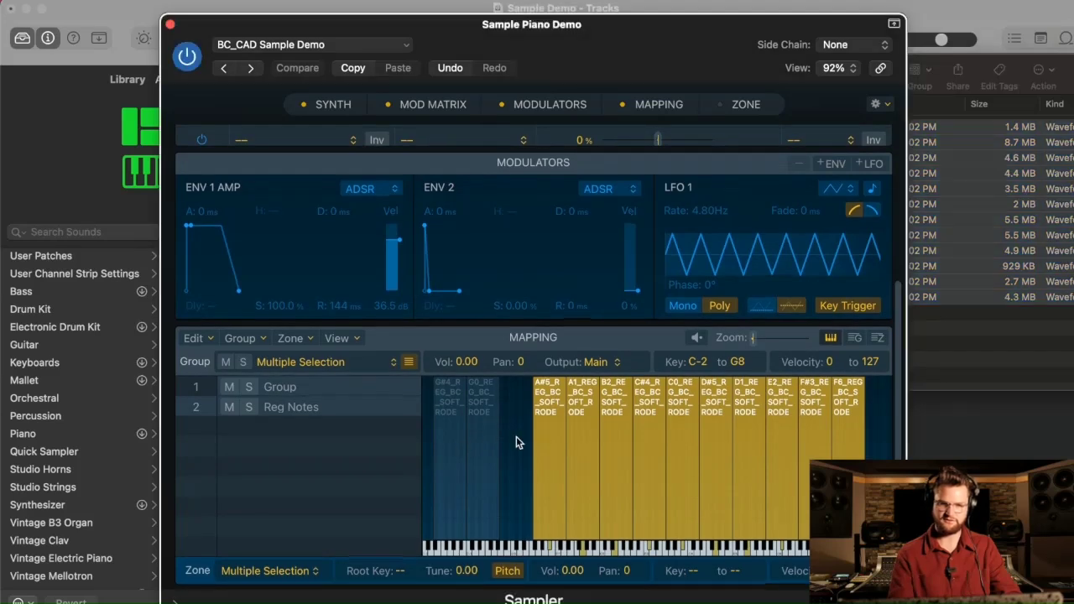
click(319, 443)
click(306, 409)
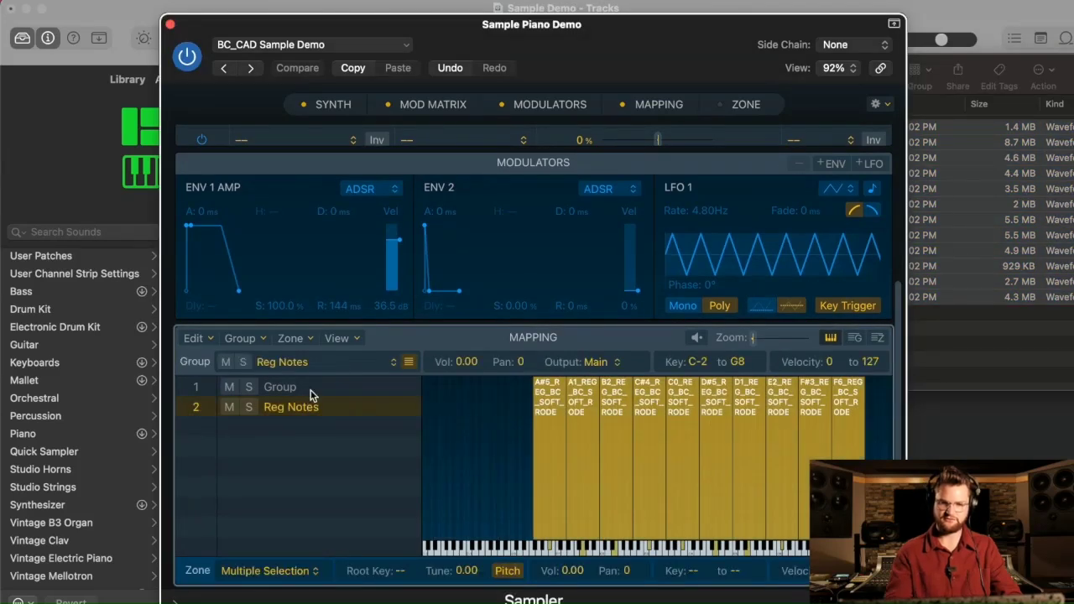
click(310, 390)
key(Delete)
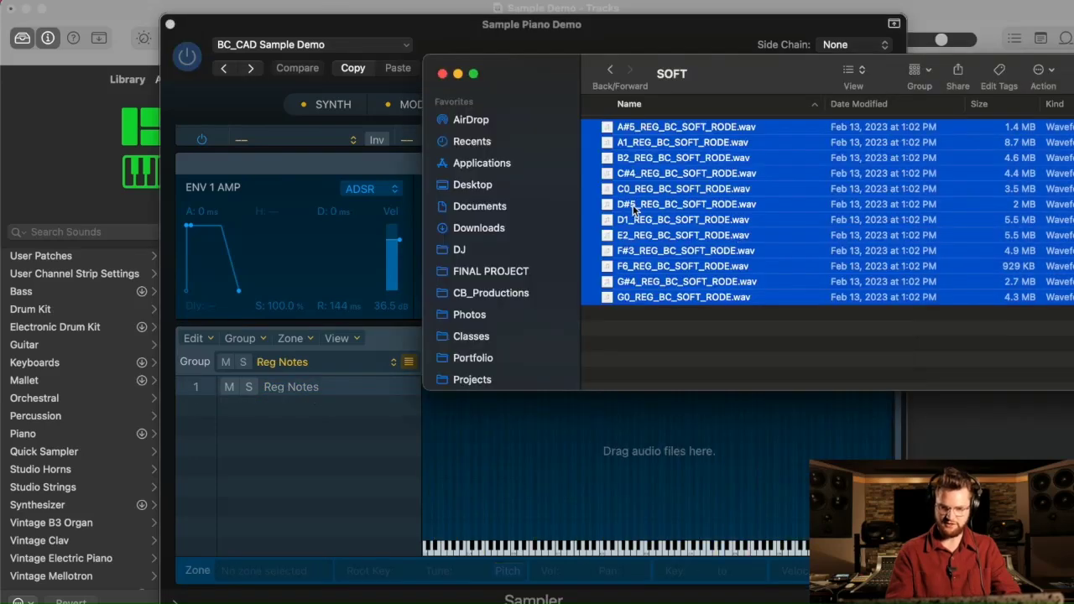
Add the SOFT RODE files to the Reg Notes mapping and automap them using the root note from the audio file names
drag(633, 205, 512, 460)
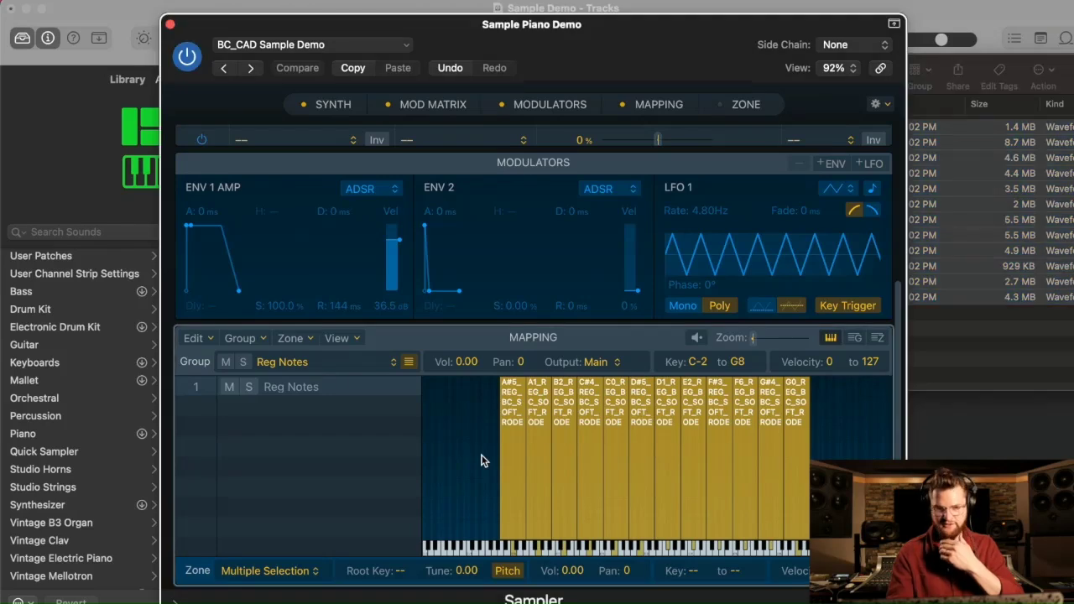
click(476, 455)
drag(474, 454, 831, 460)
click(294, 338)
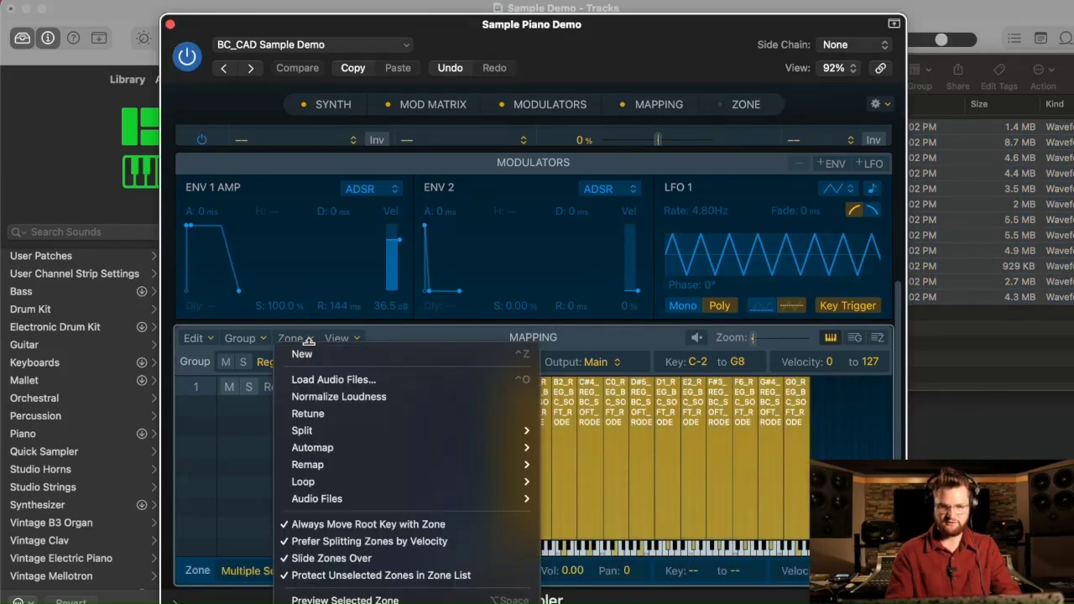
mouse_move(377, 447)
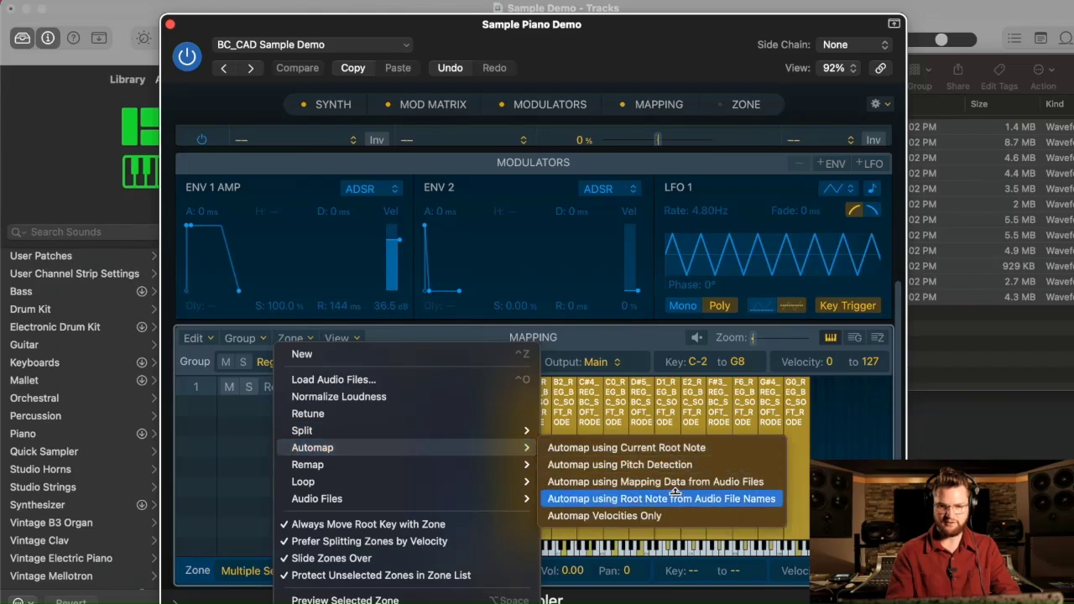
click(676, 500)
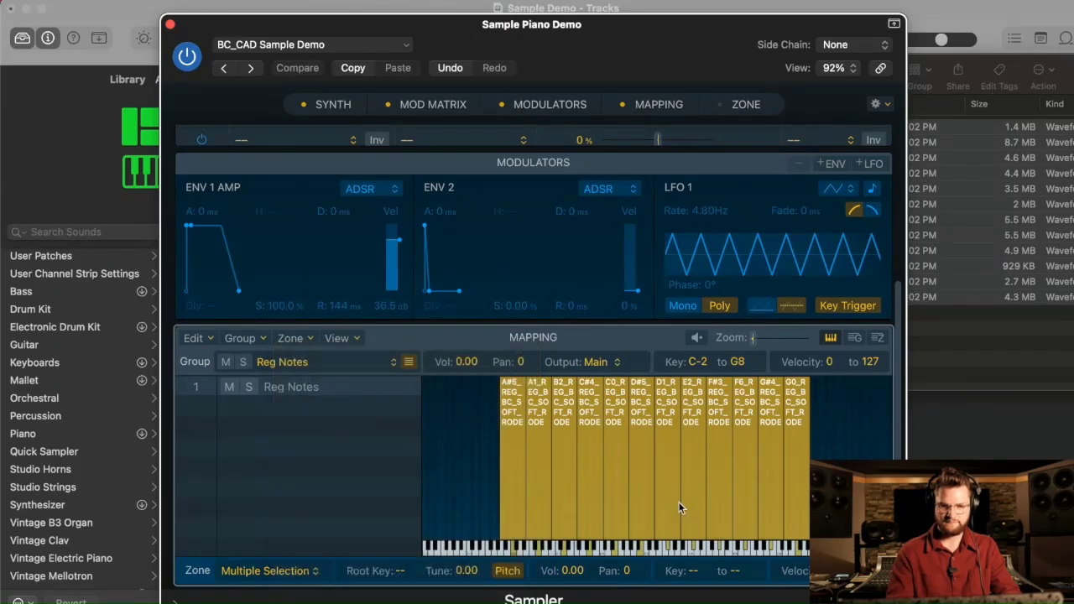
click(451, 458)
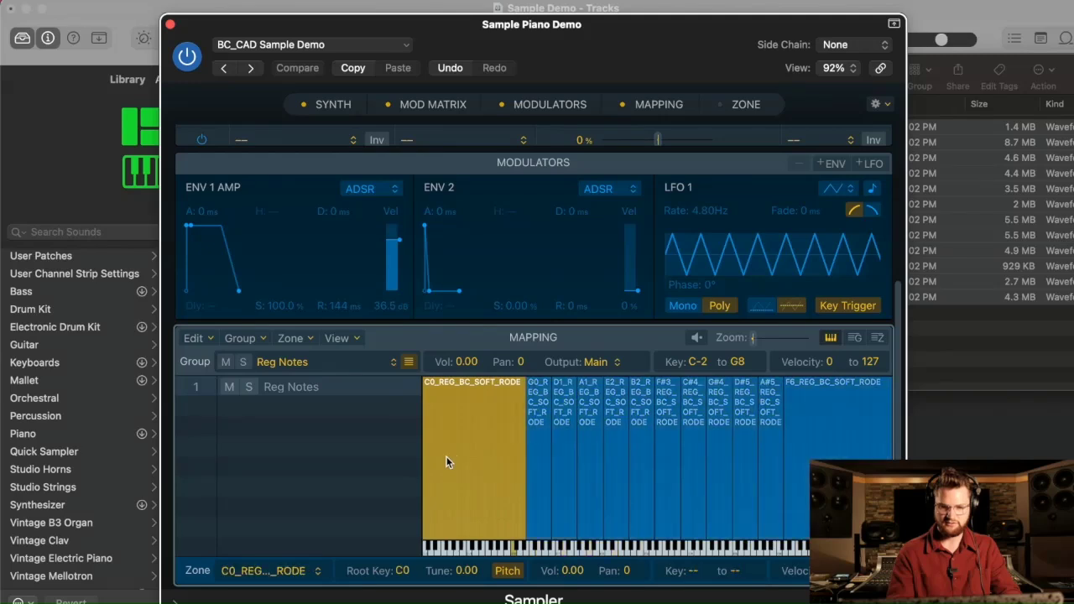
Trim the outer SOFT zones, starting the C0 zone at A-1 and ending the F6 zone at C7
drag(424, 467, 501, 468)
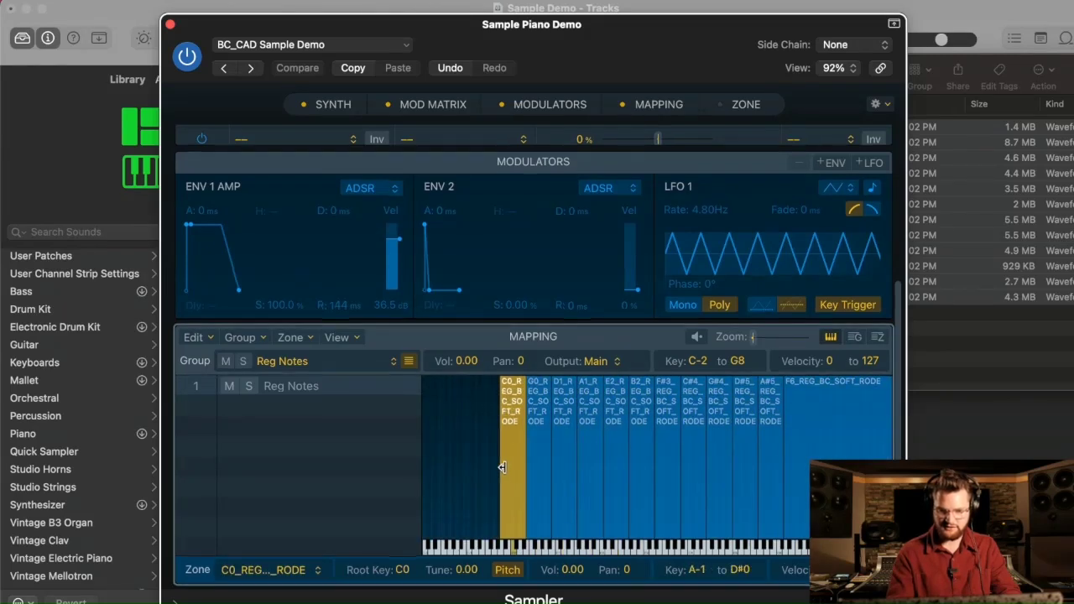
click(835, 446)
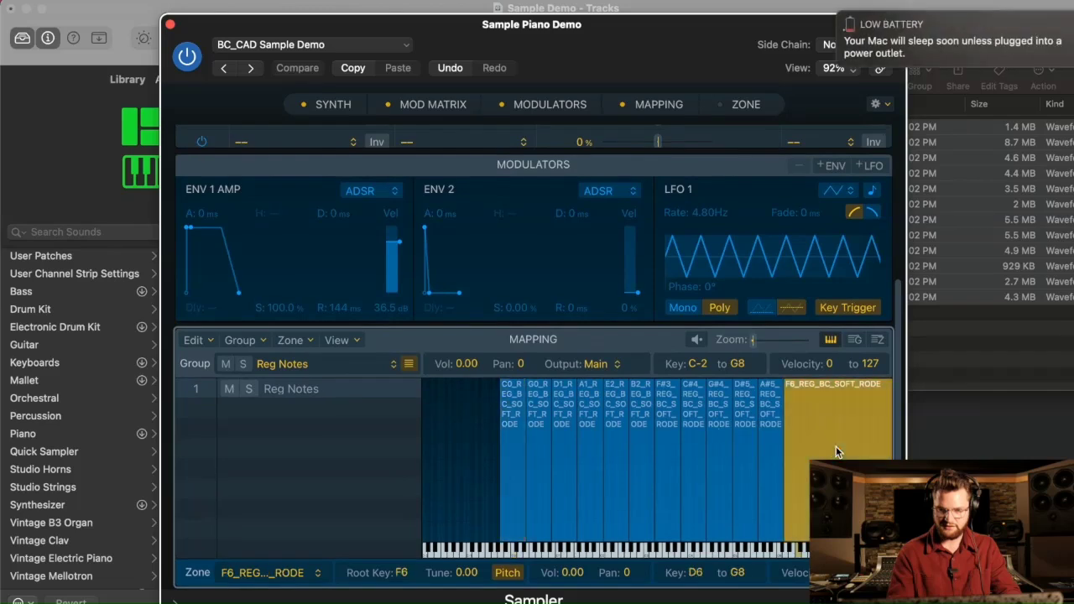
drag(893, 503, 824, 504)
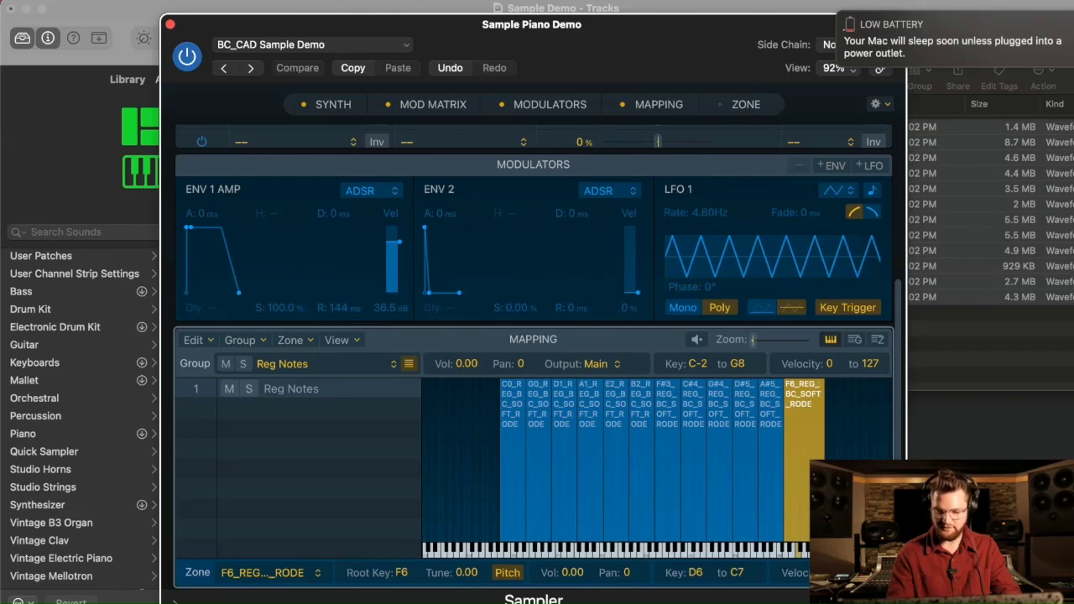
click(831, 504)
Select all the SOFT RODE zones and lower their upper velocity limit to about 42
scroll(831, 504, up, 2)
drag(481, 476, 823, 490)
drag(515, 375, 521, 485)
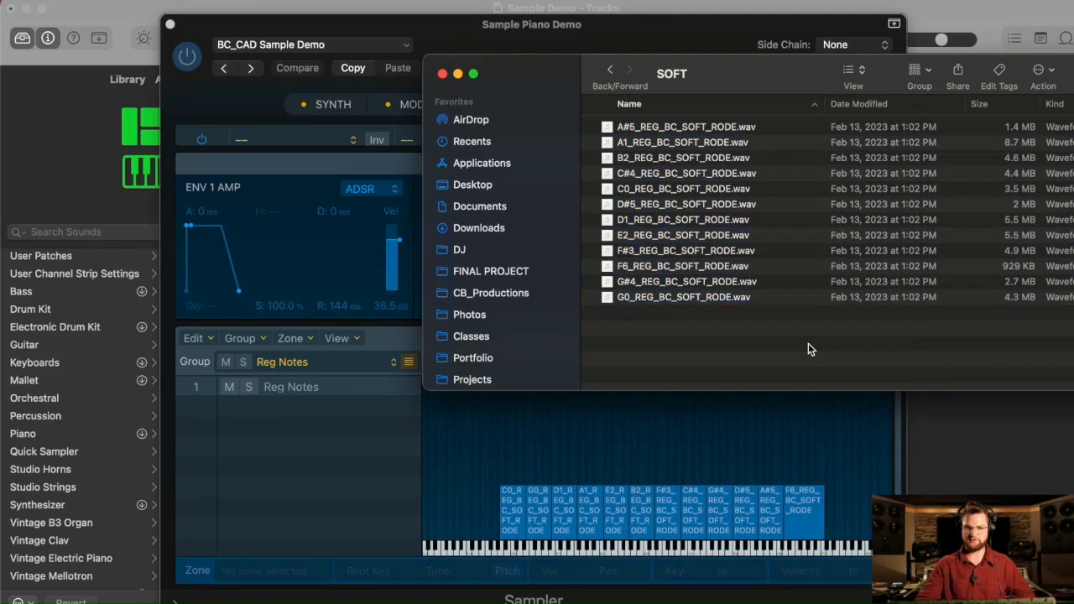
Add all MED RODE files from Finder above the SOFT layer and automap them using the root note from the audio file names
click(610, 70)
double_click(651, 143)
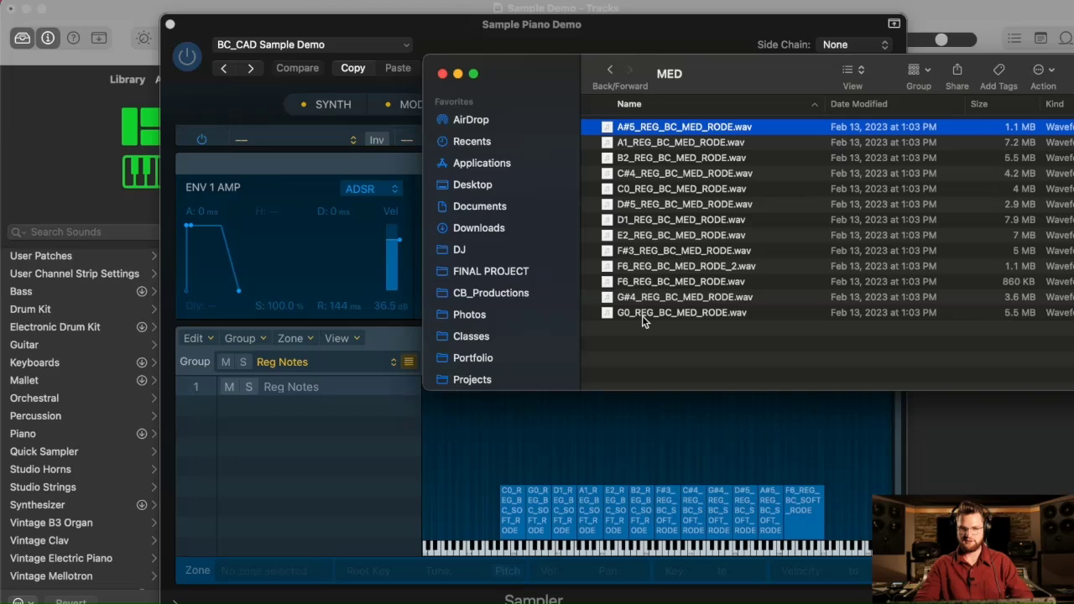
shift+click(643, 315)
drag(638, 304, 483, 444)
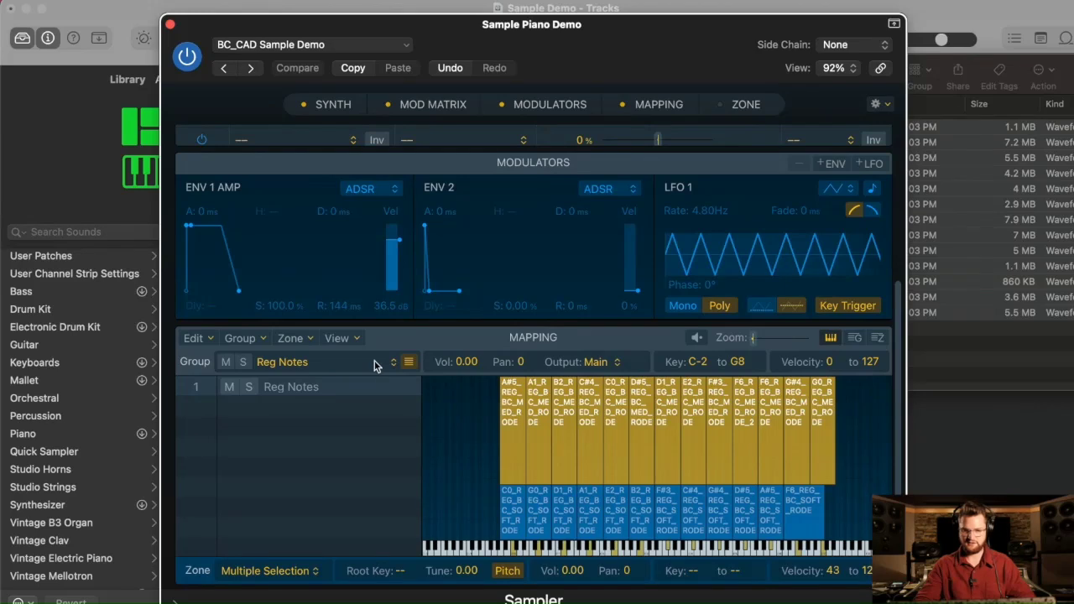
click(305, 340)
mouse_move(353, 451)
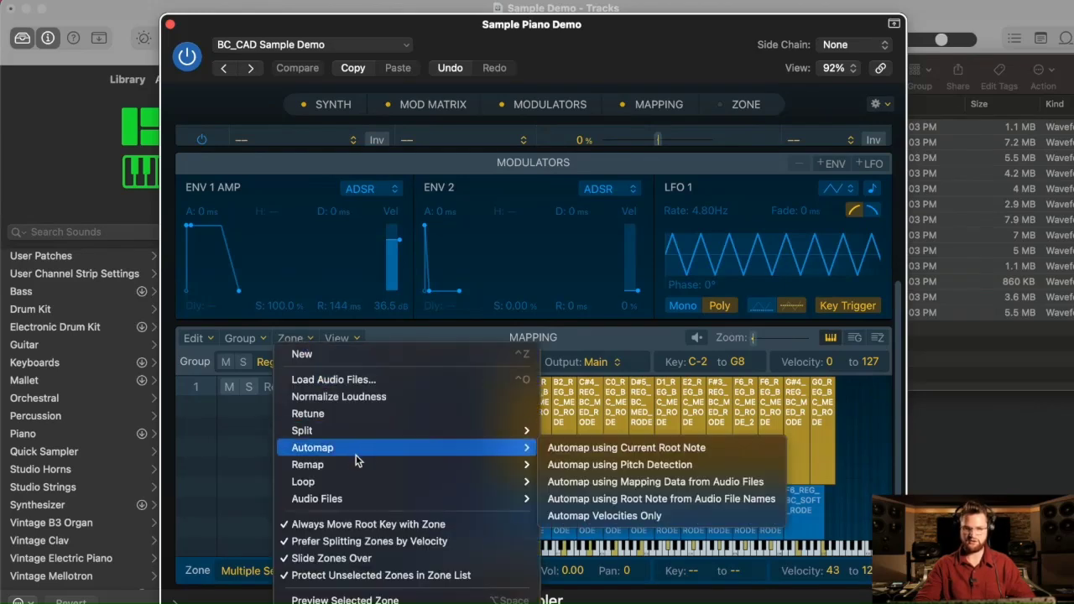
click(653, 503)
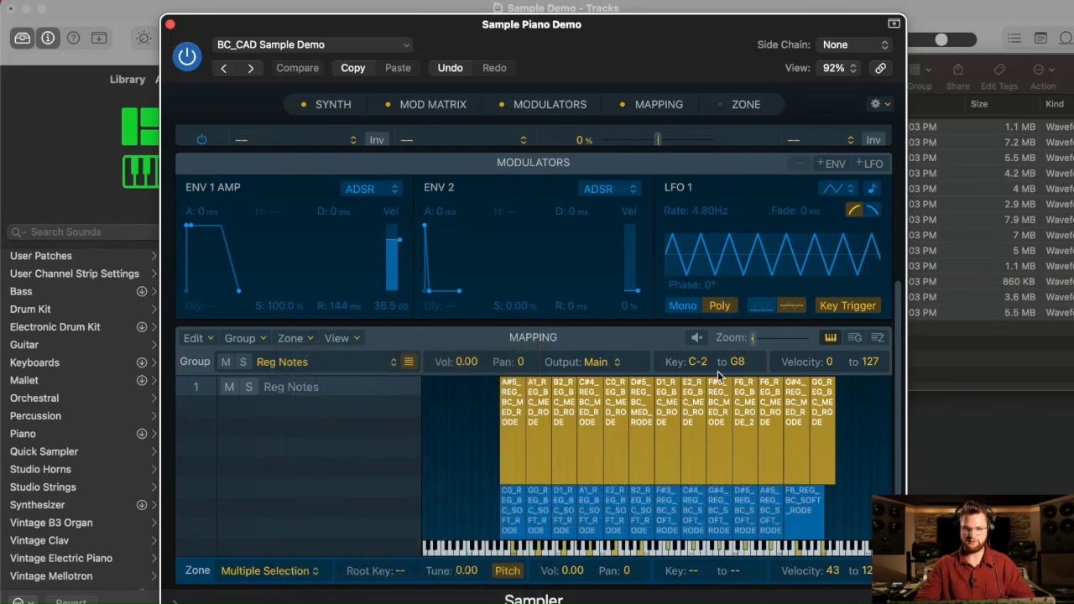
Trim the C0 MED zone's low end to match the SOFT layer, and lower the C0 to A#5 MED zones' top velocity to about 80
click(467, 414)
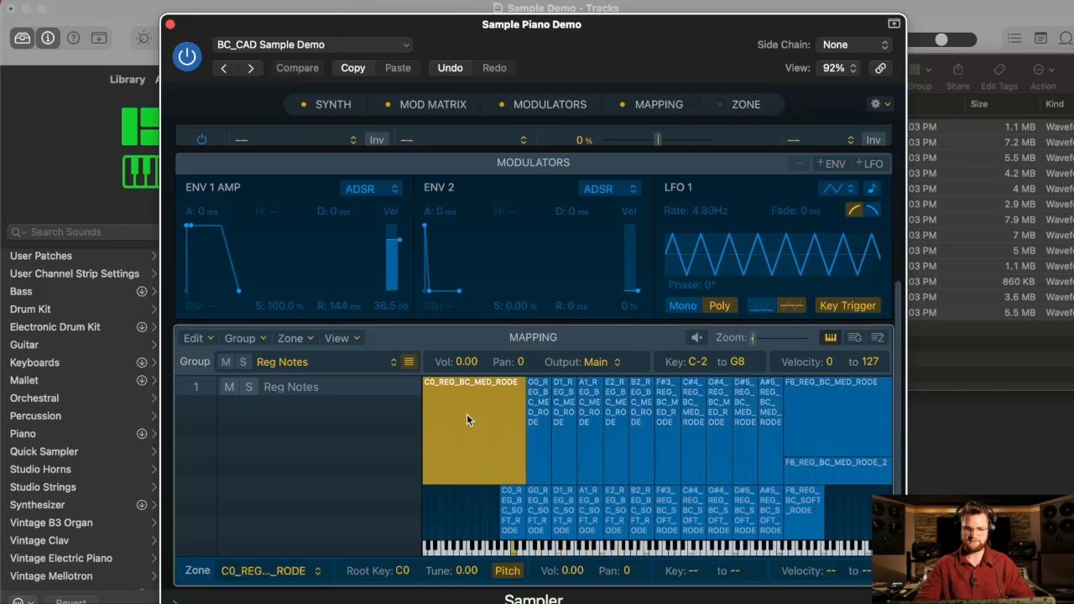
drag(425, 422, 503, 424)
click(838, 440)
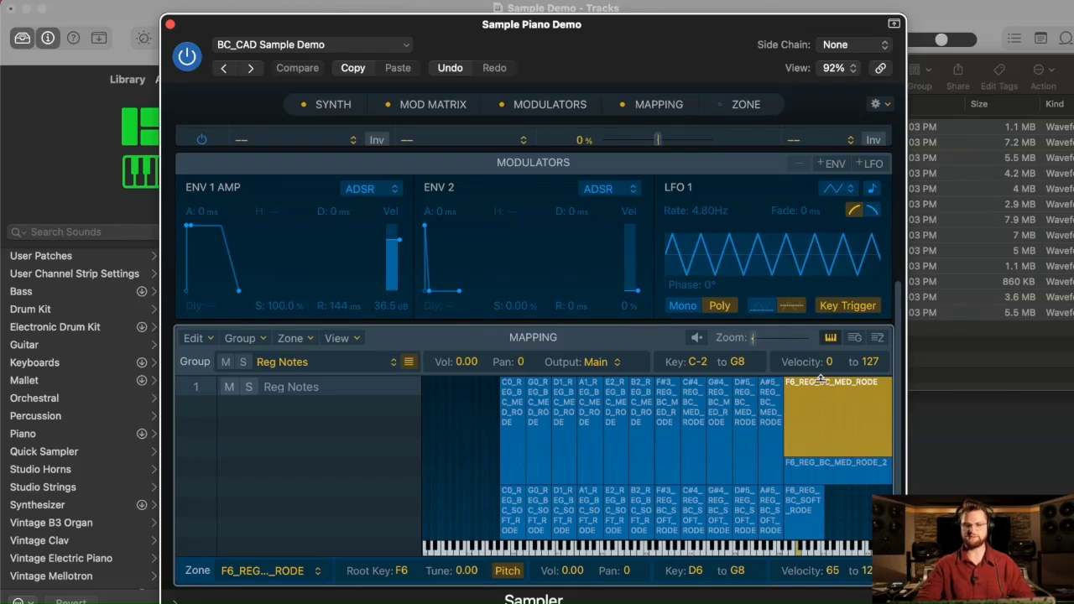
drag(470, 380, 759, 456)
drag(513, 380, 513, 440)
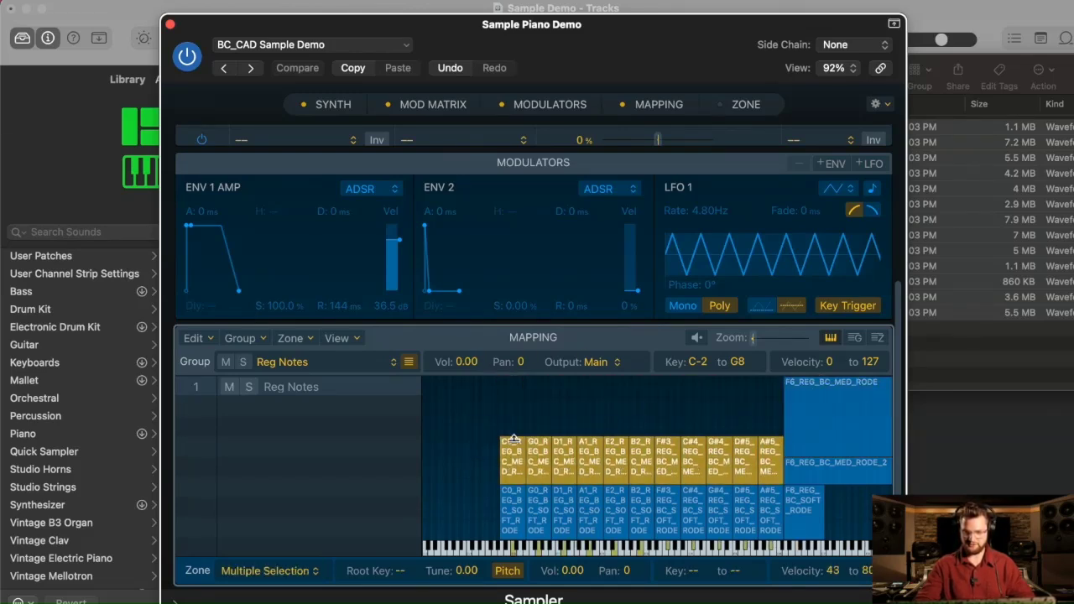
click(577, 410)
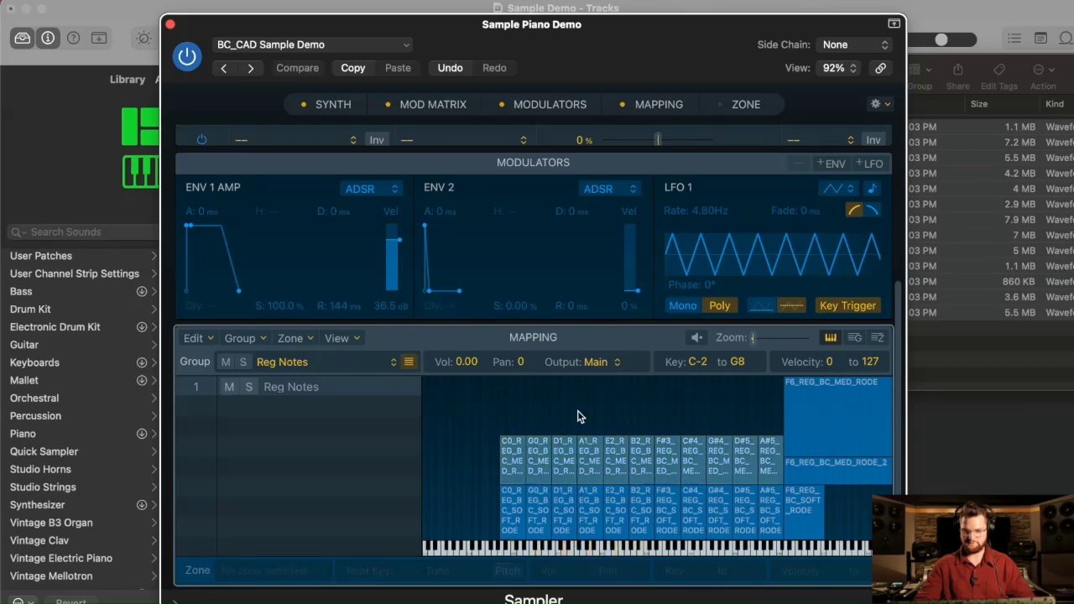
Lower the top velocity of F6_REG_BC_MED_RODE_2 to about 60 and of F6_REG_BC_MED_RODE to 81
click(819, 469)
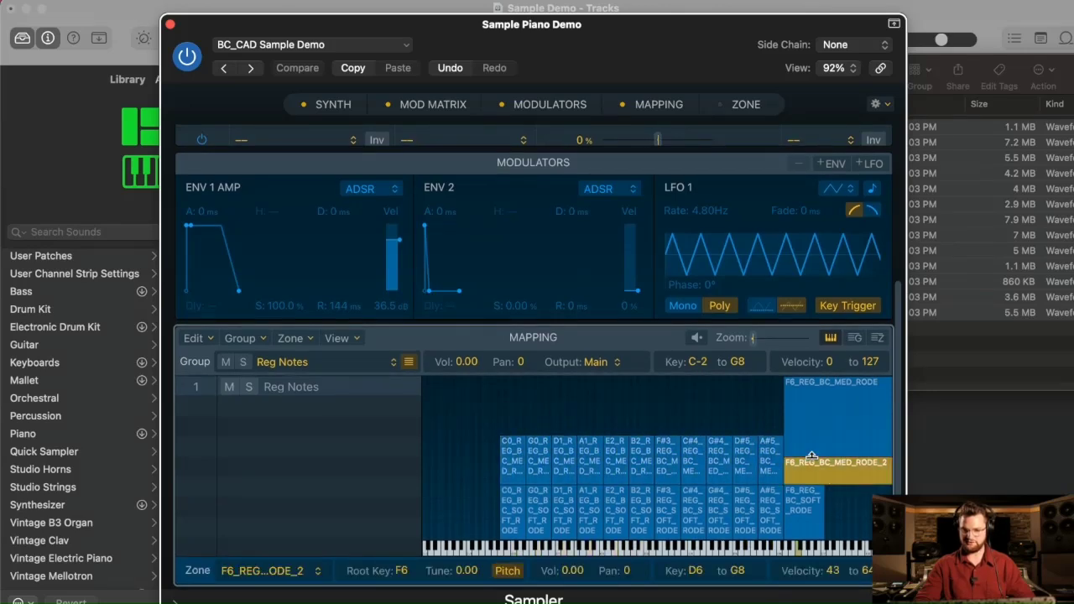
drag(811, 457, 812, 461)
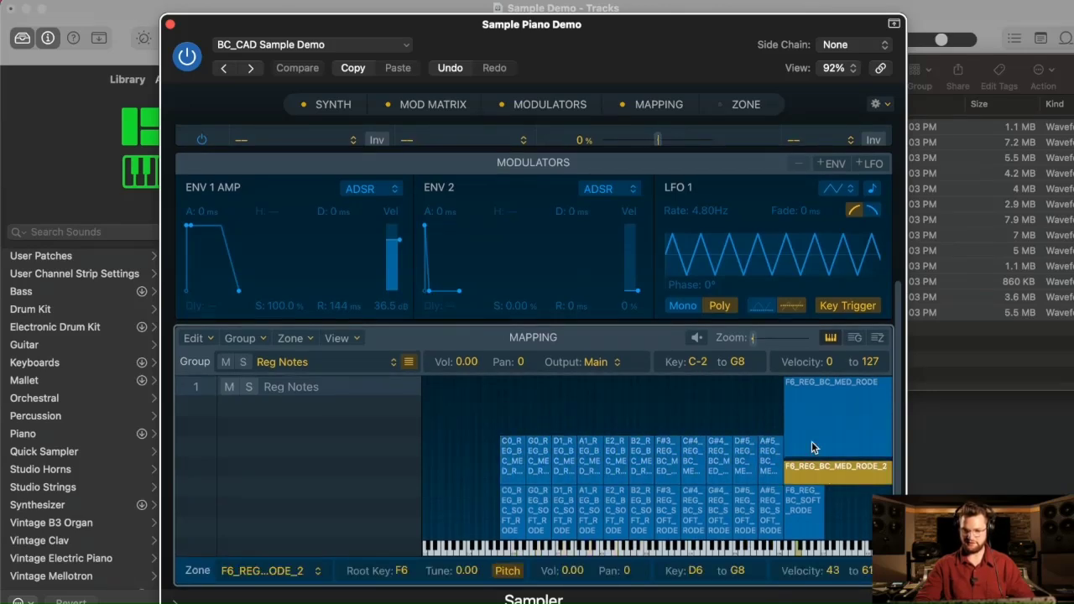
click(812, 442)
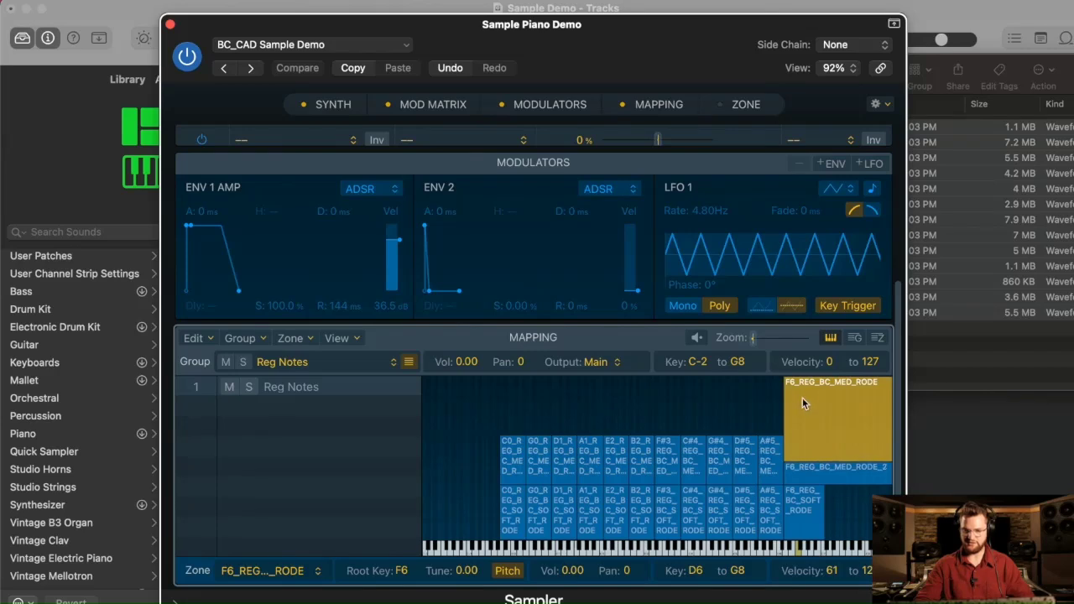
drag(805, 380, 803, 438)
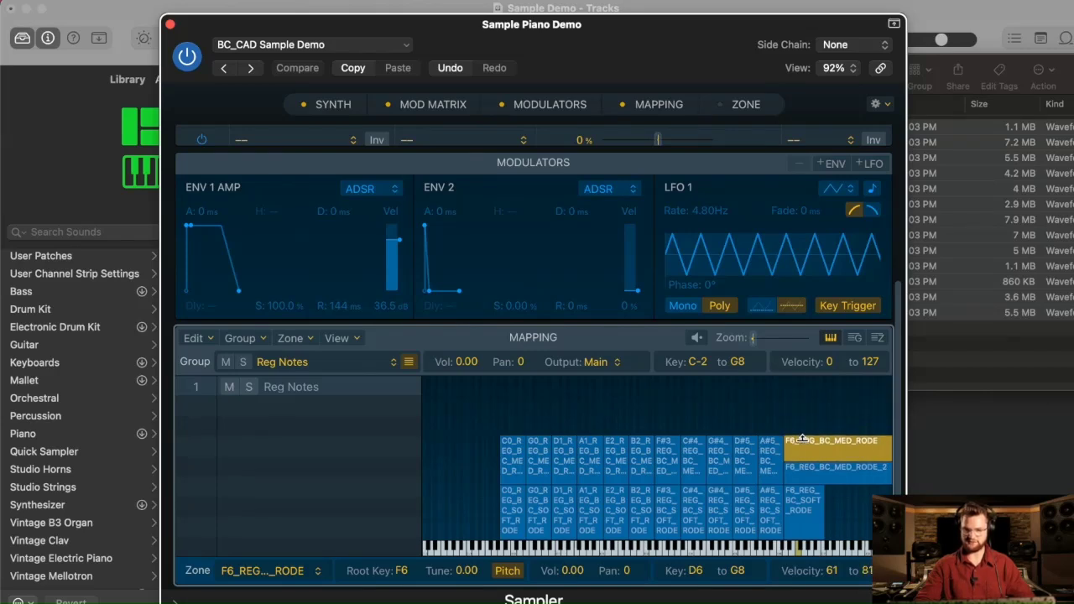
click(805, 422)
Shorten both F6 MED zones so that their key ranges end at C#7
click(851, 451)
drag(889, 450, 829, 449)
click(851, 466)
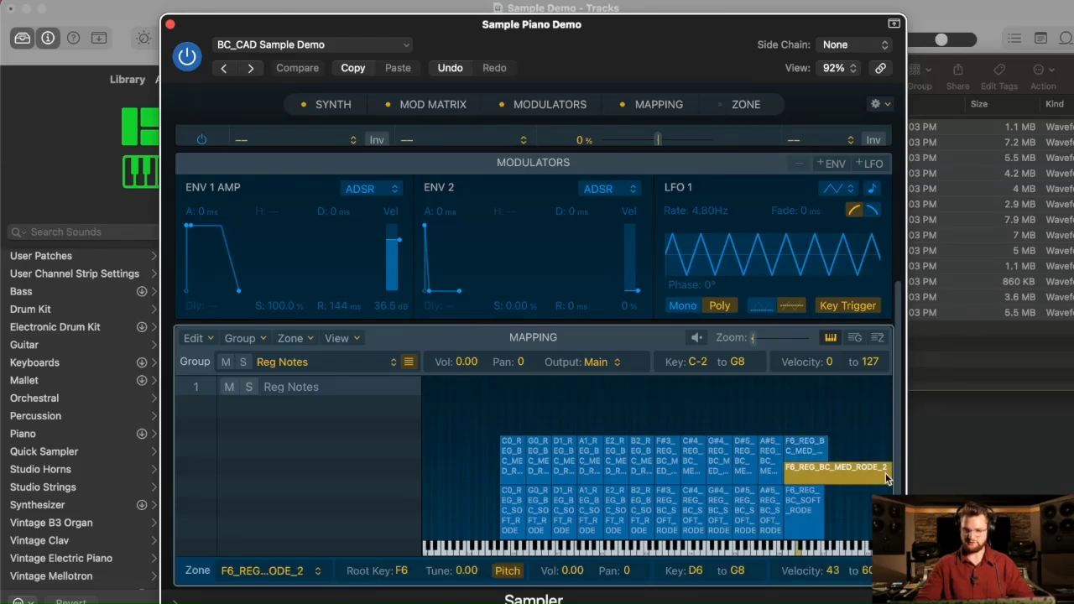
drag(890, 474, 830, 470)
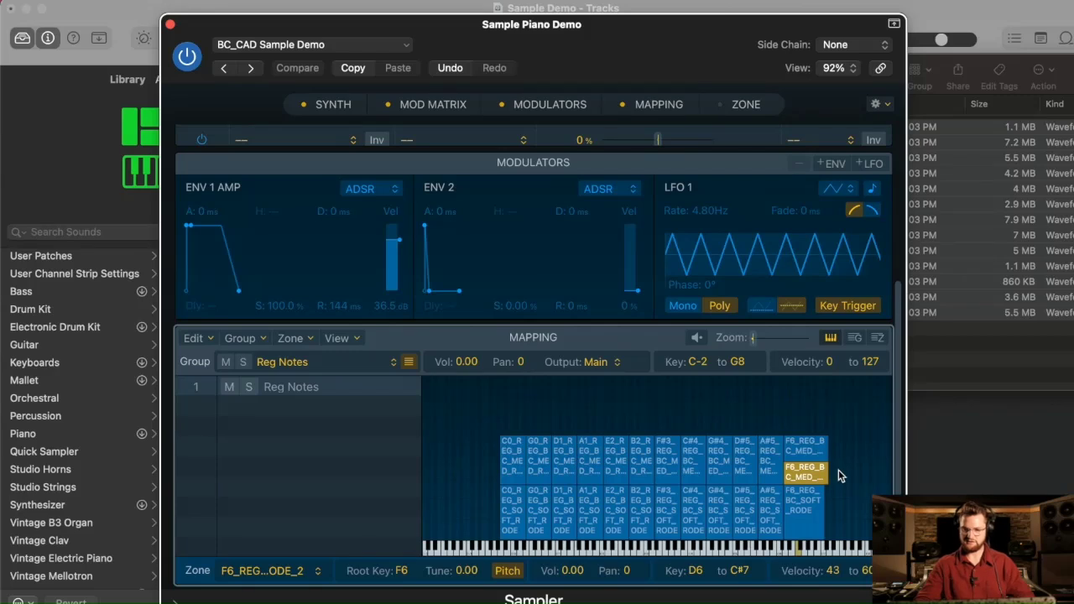
click(845, 476)
Add all LOUD RODE files from Finder above the MED layer and automap them using the root note from the audio file names
click(944, 365)
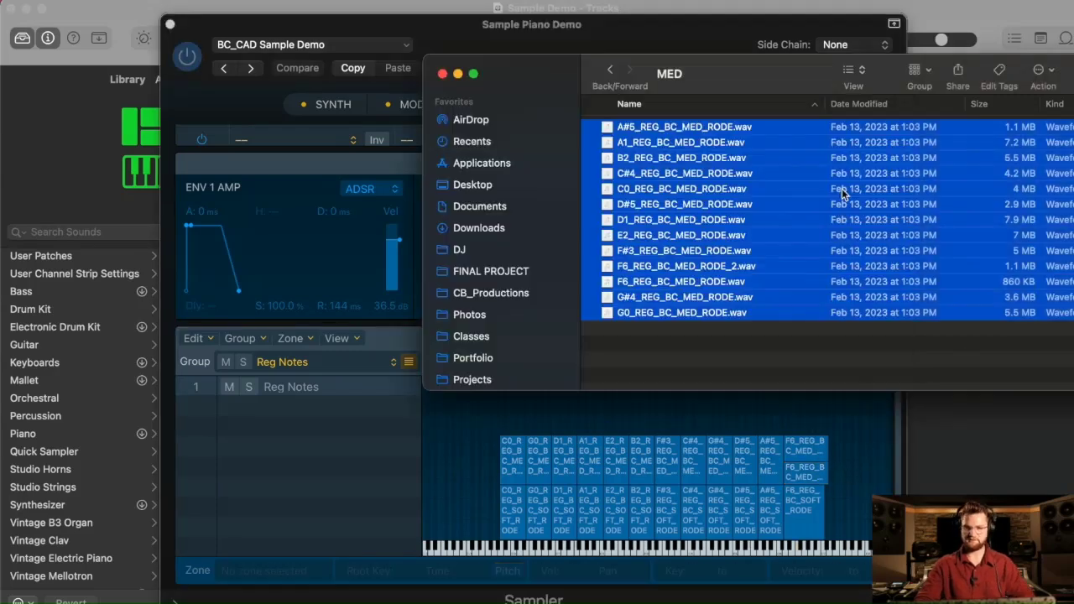
click(610, 70)
double_click(622, 125)
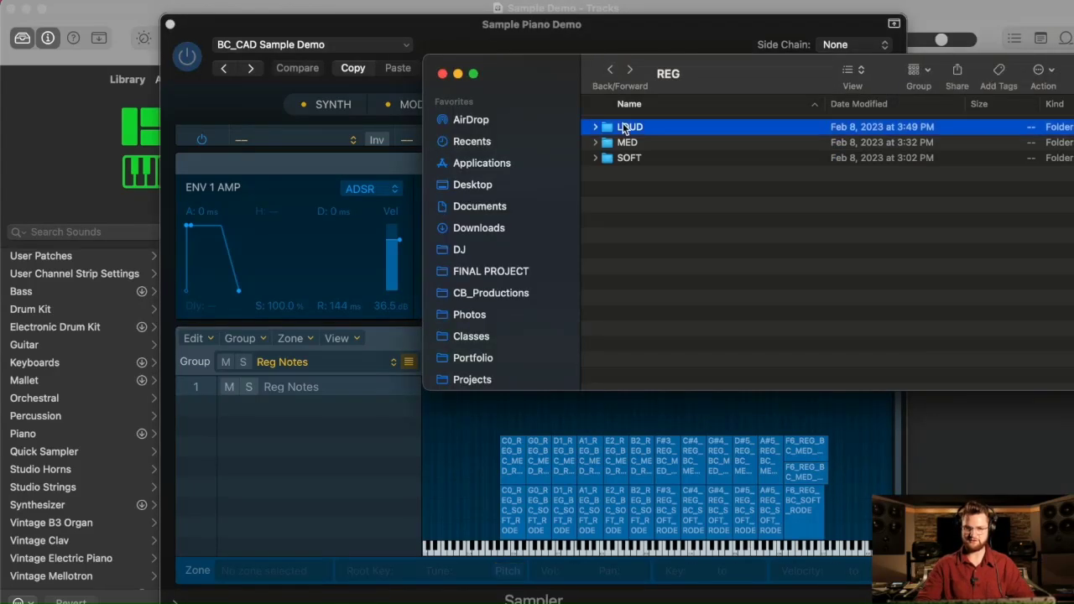
click(651, 127)
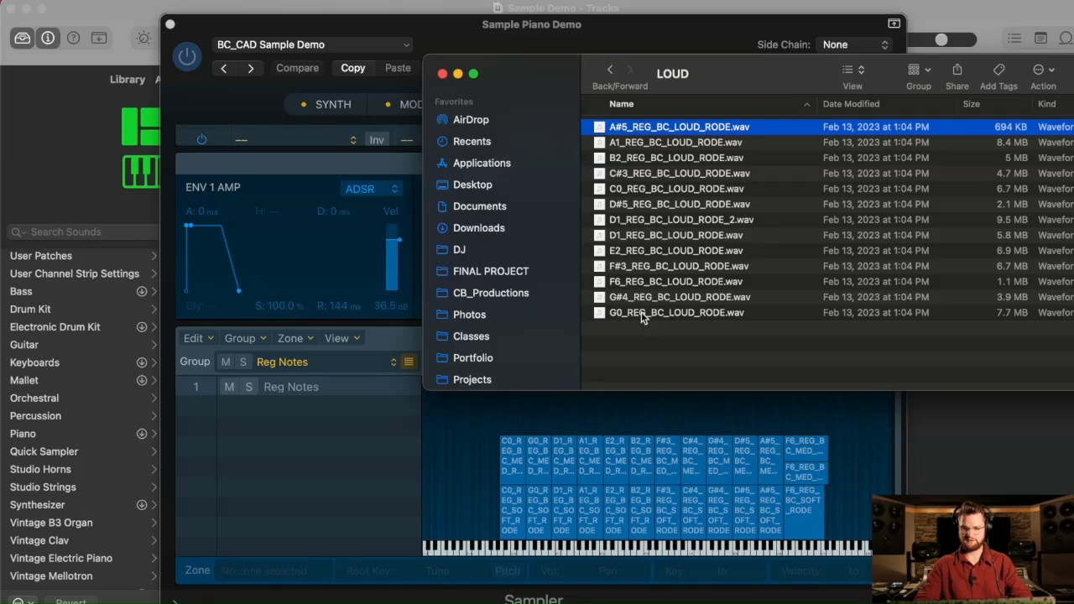
shift+click(642, 316)
drag(629, 270, 481, 409)
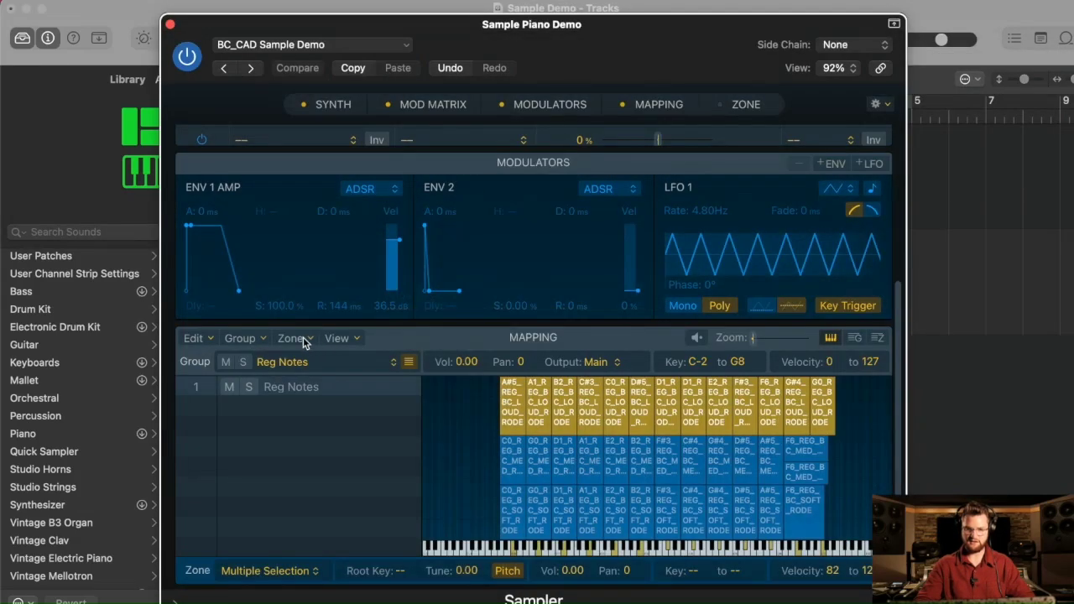
click(303, 336)
mouse_move(442, 444)
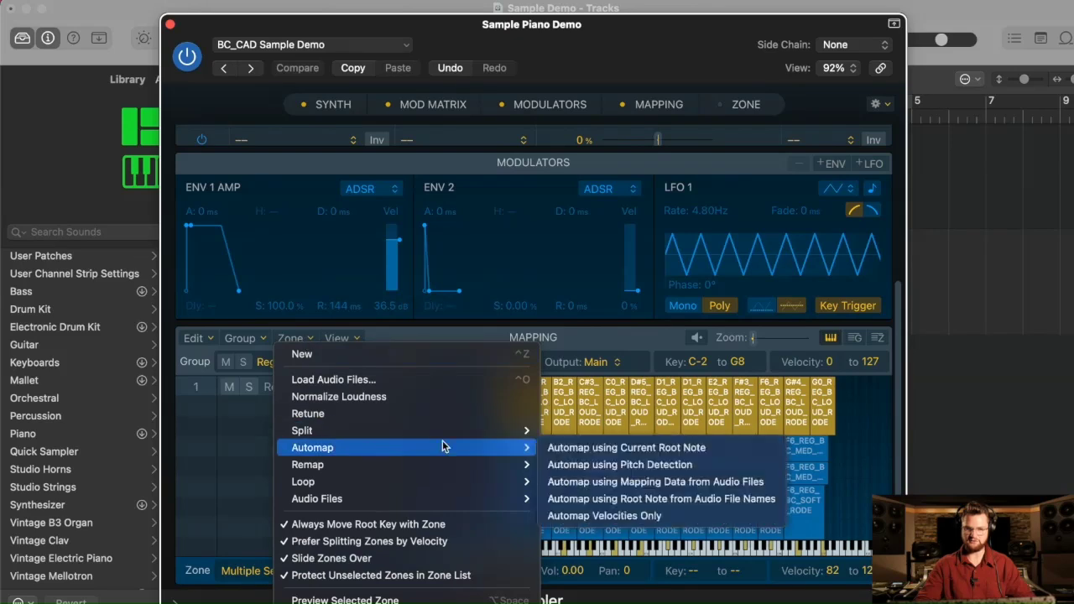
click(640, 500)
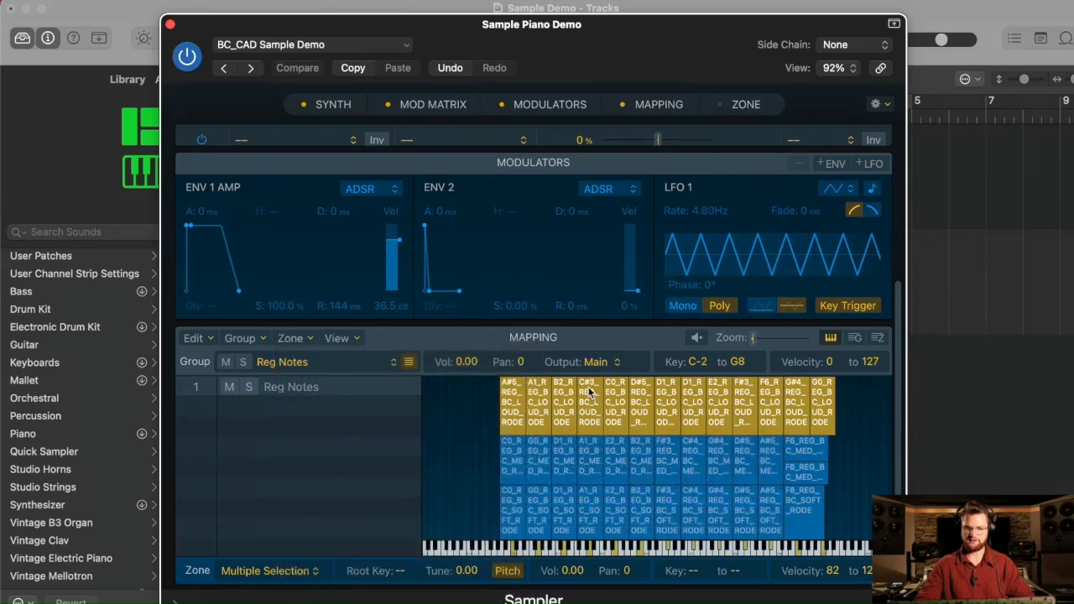
Trim the outer LOUD zones, starting the C0 zone at A-1 and ending the F6 zone at C#7
click(455, 460)
click(463, 412)
drag(423, 414, 501, 415)
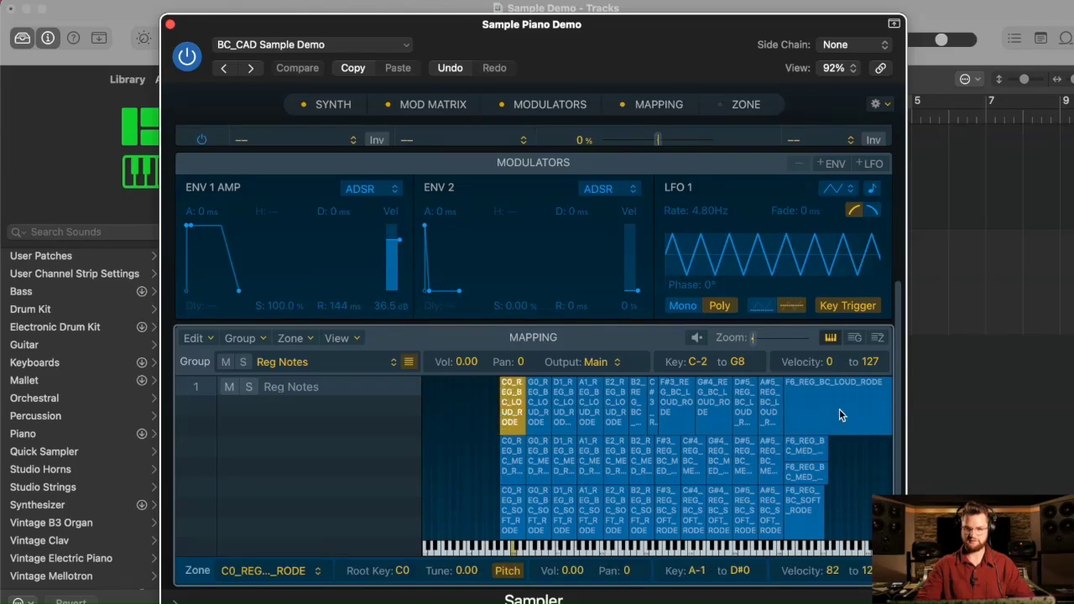
click(839, 408)
drag(891, 412, 821, 417)
Narrow the LOUD zones around the C#4 gap, starting the G#4 zone at F4 and ending the F#3 zone at A3
scroll(755, 438, up, 5)
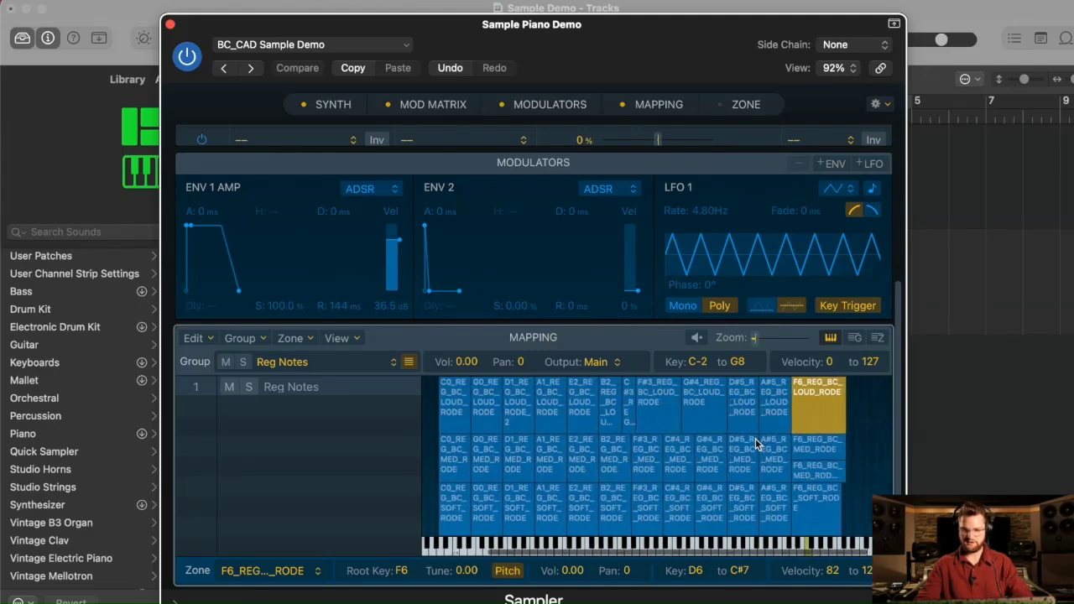
scroll(755, 438, up, 3)
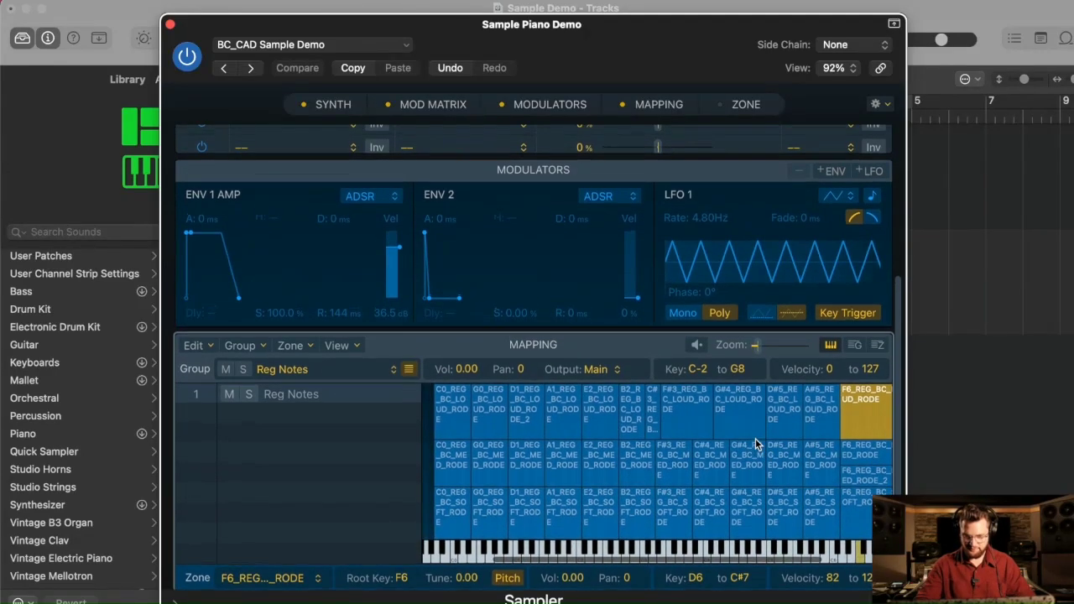
click(686, 406)
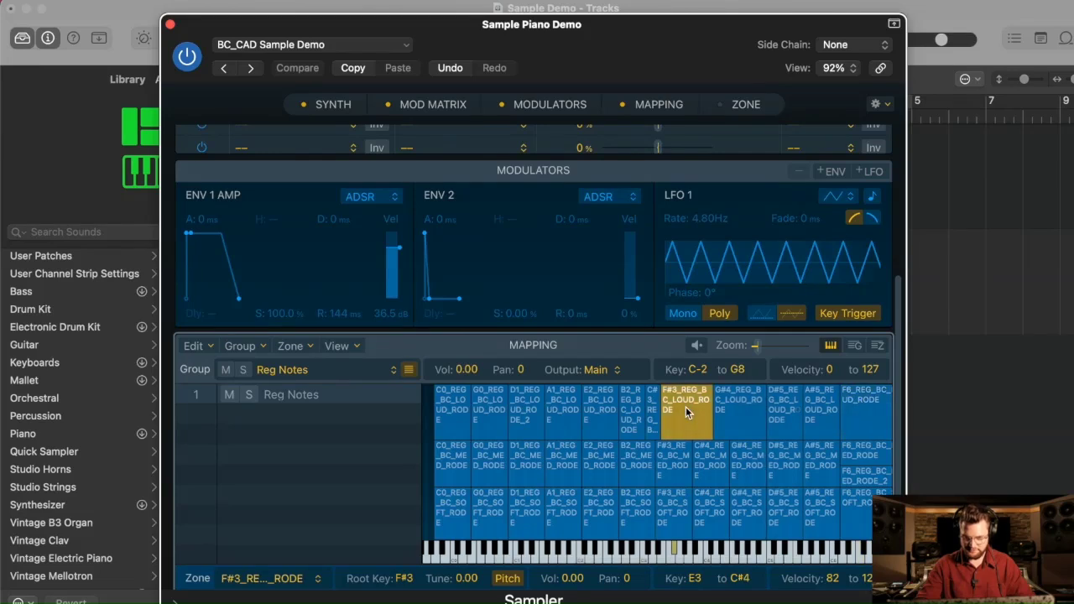
drag(714, 415, 733, 415)
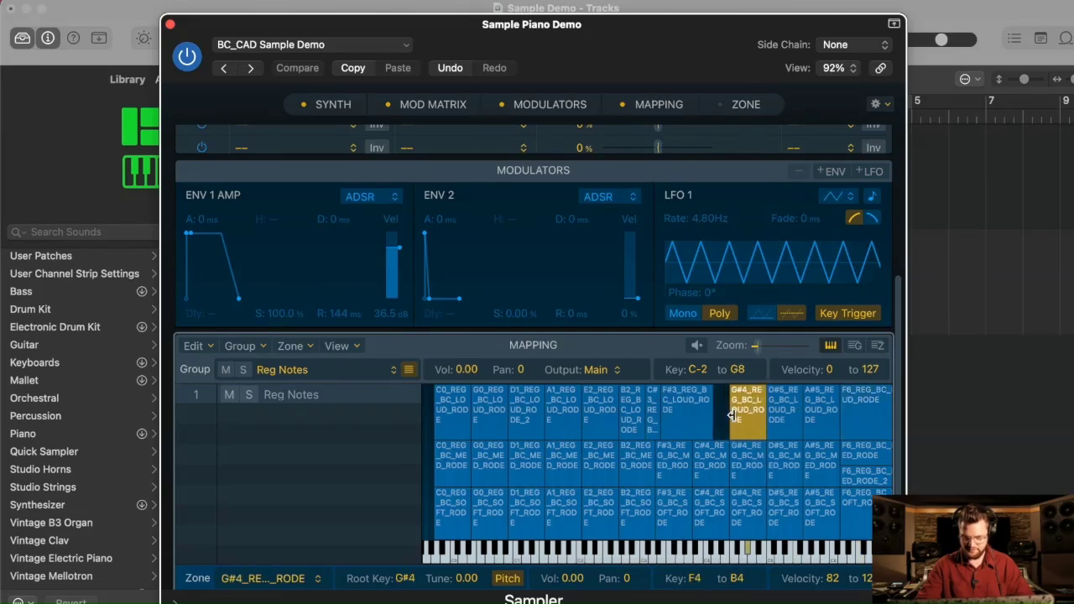
click(692, 415)
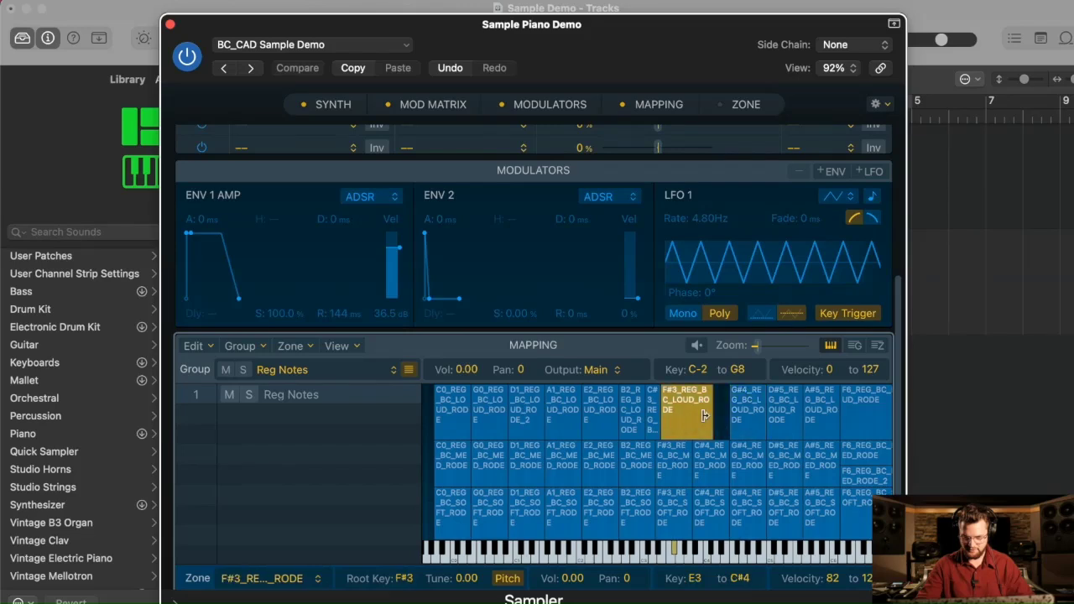
drag(725, 415, 687, 417)
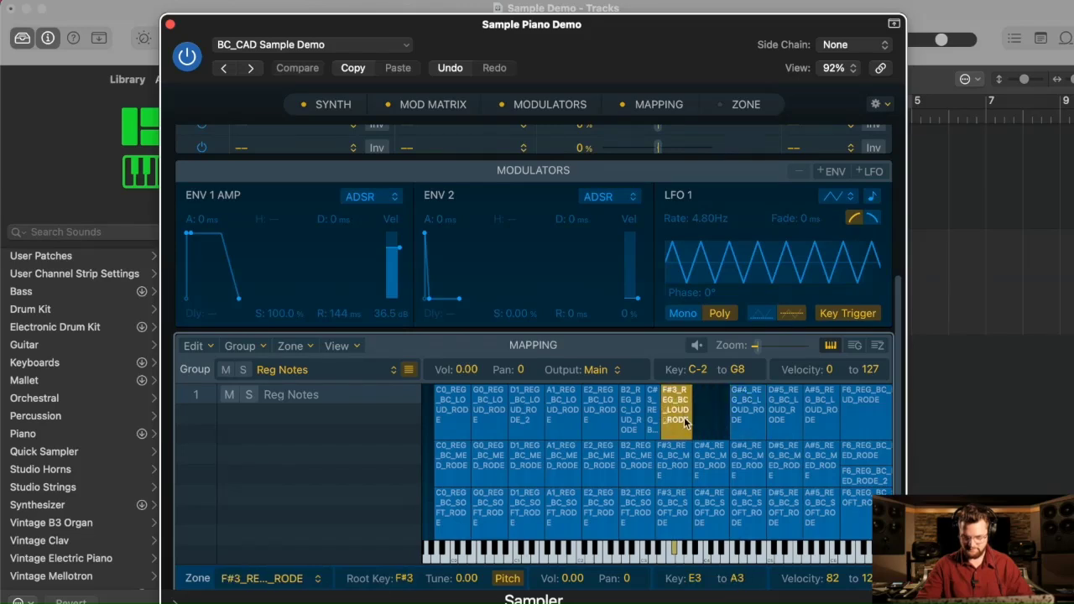
Delete the C#3 and F#3 LOUD zones between the B2 zone and the C#4 gap
double_click(654, 419)
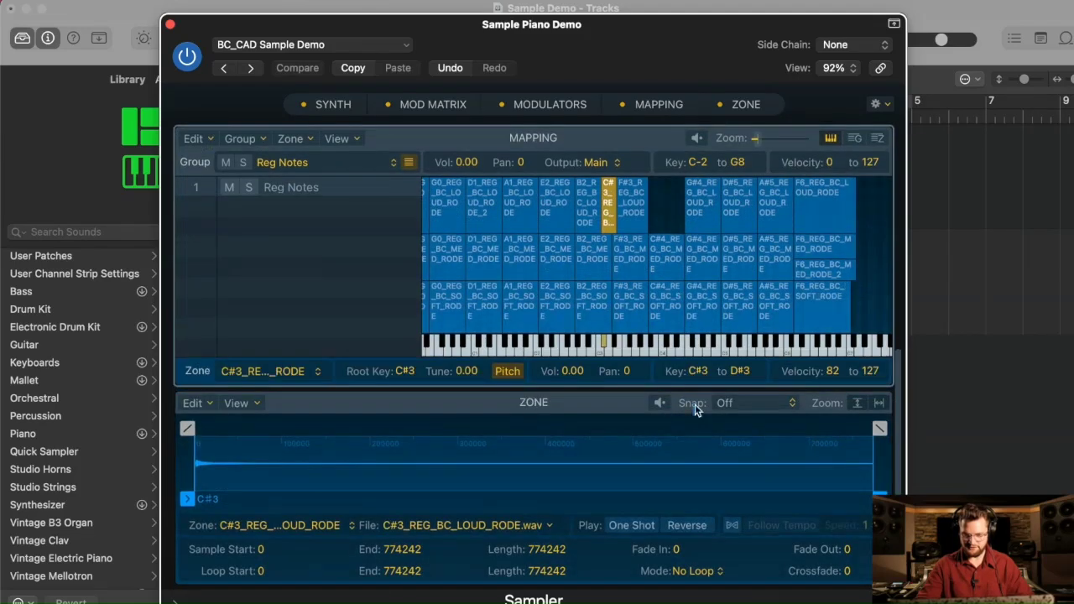
click(666, 213)
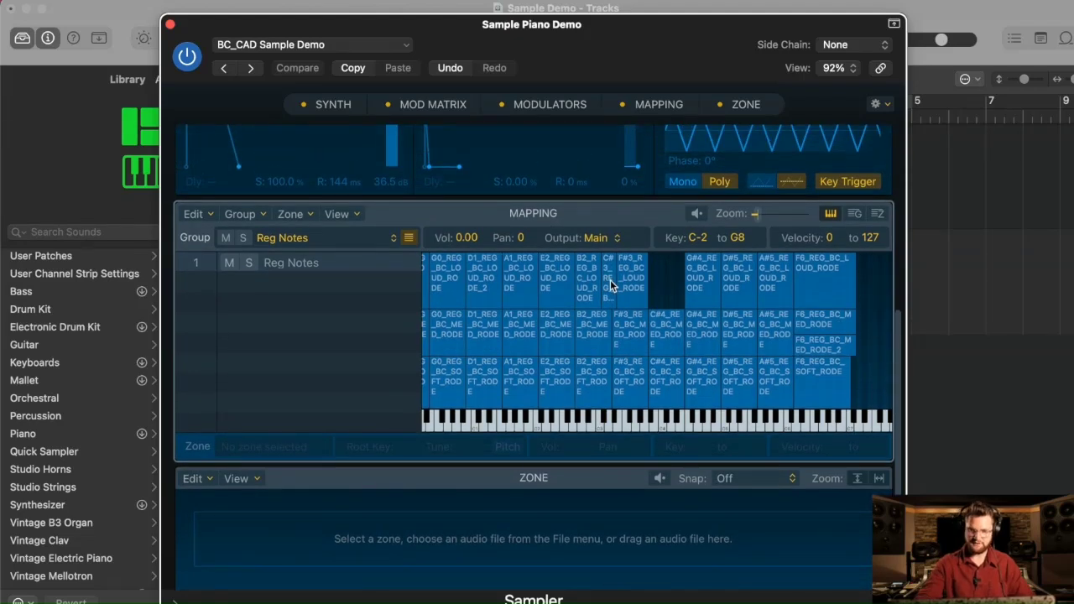
scroll(610, 285, up, 2)
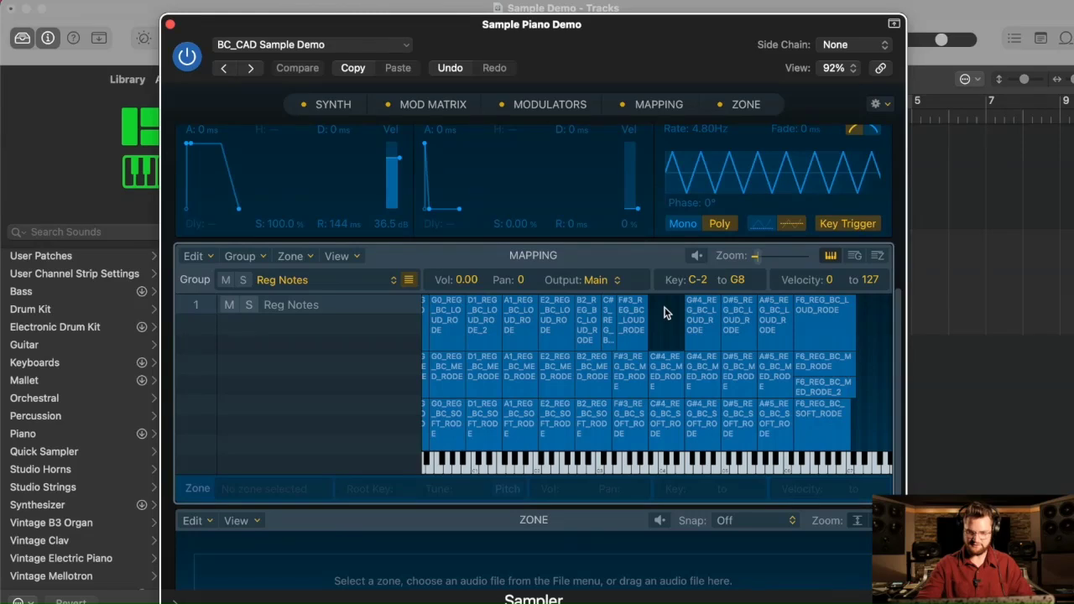
click(586, 317)
scroll(578, 333, up, 1)
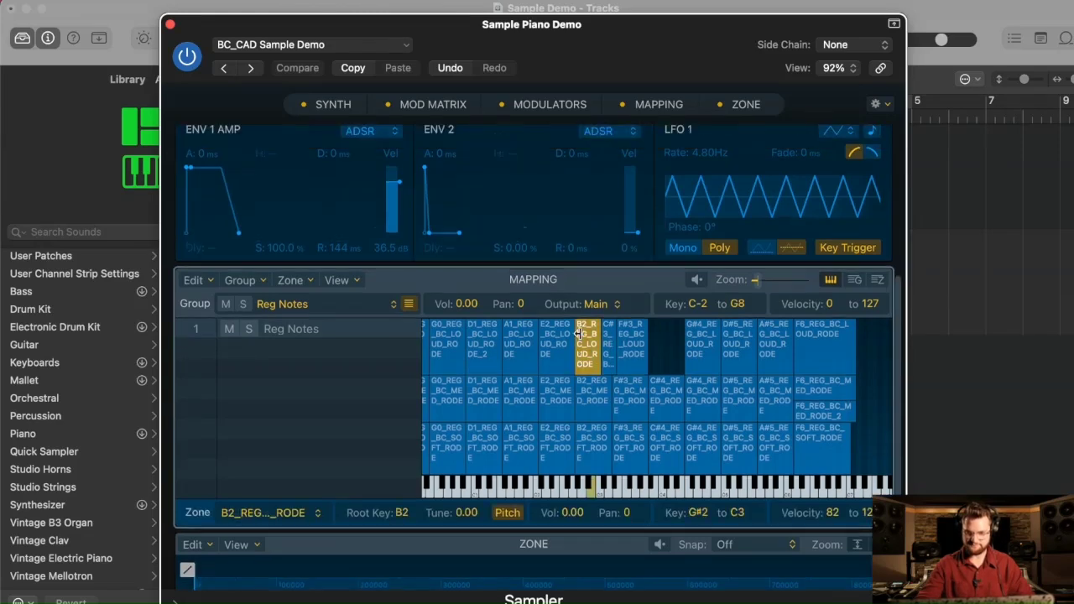
key(super+shift+a)
scroll(610, 348, up, 2)
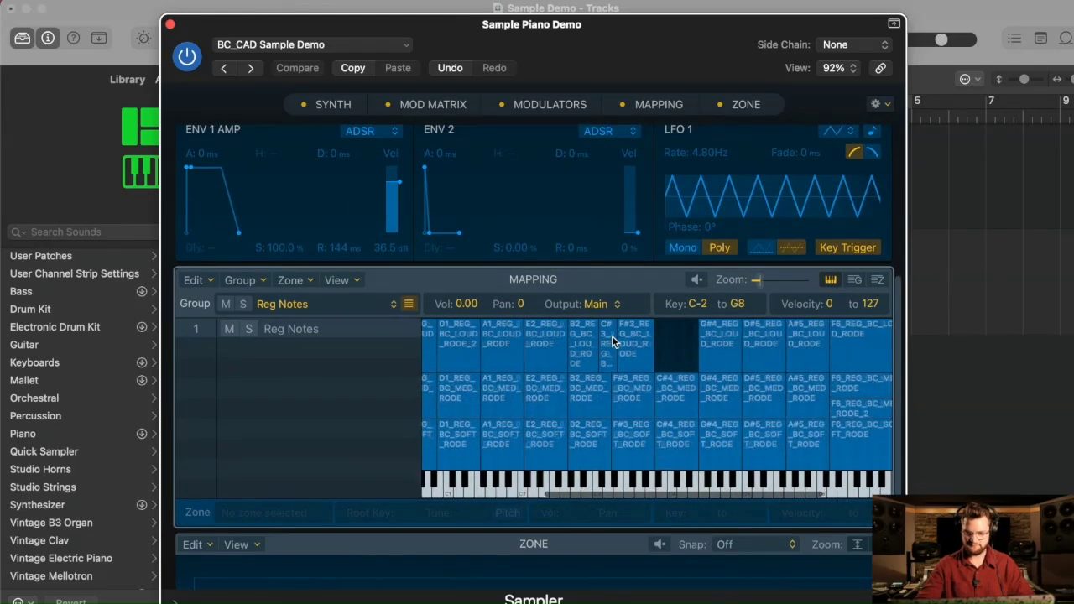
scroll(610, 342, up, 5)
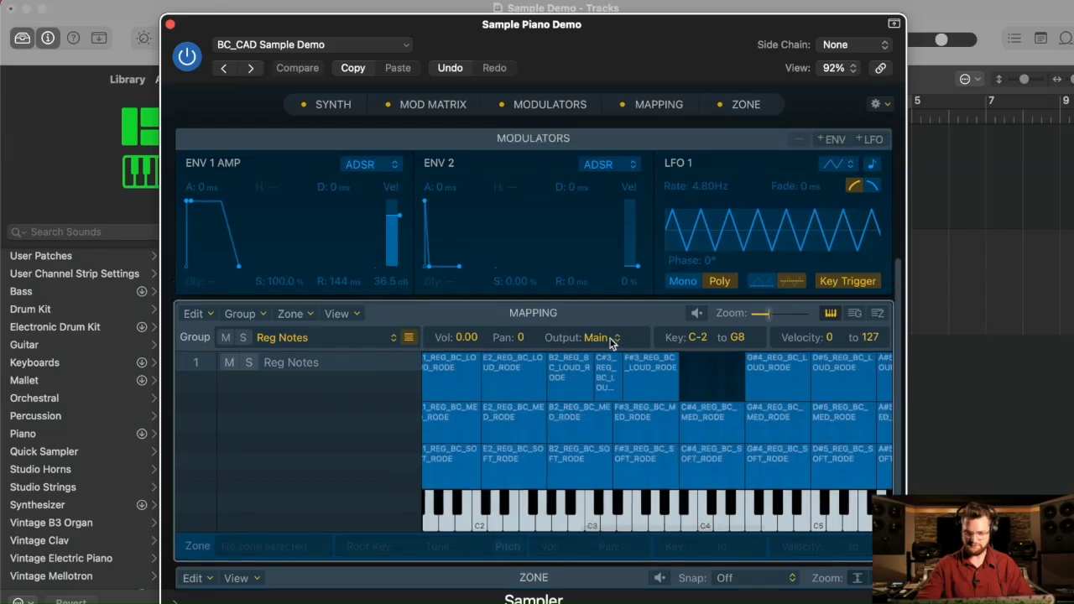
click(587, 393)
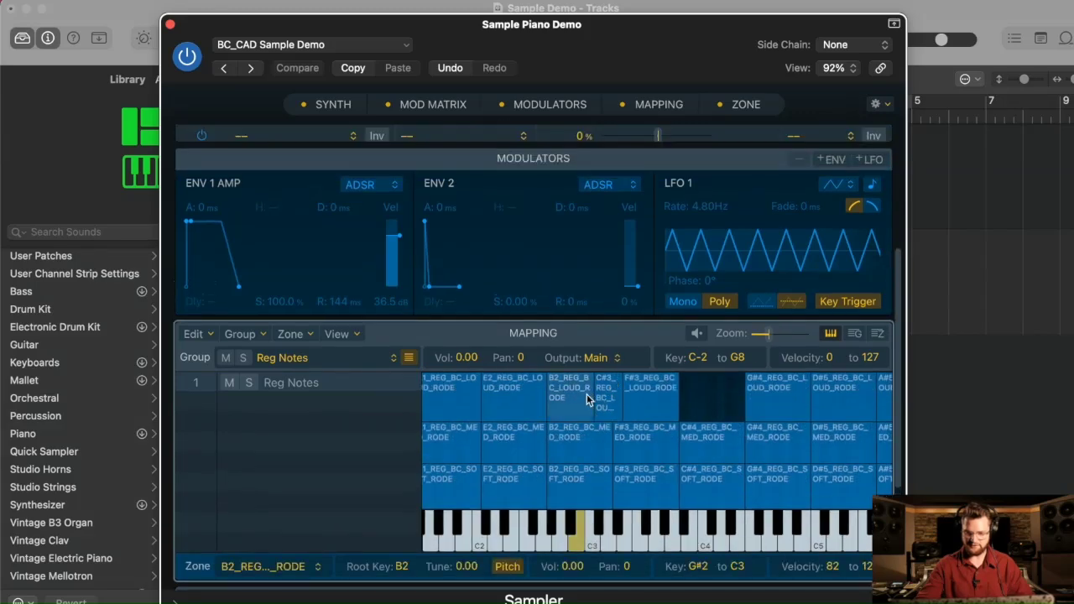
click(699, 391)
drag(698, 391, 619, 394)
key(Delete)
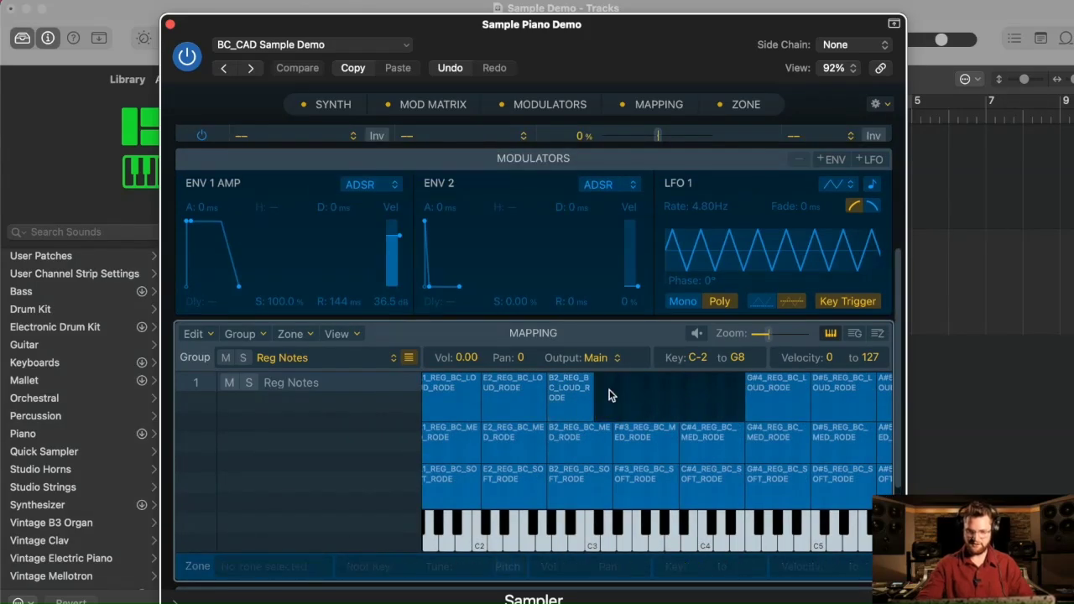
Add the C#3 and F#3 LOUD RODE files from Finder into the gap between the B2 and G#4 zones of the LOUD layer
click(189, 599)
click(723, 367)
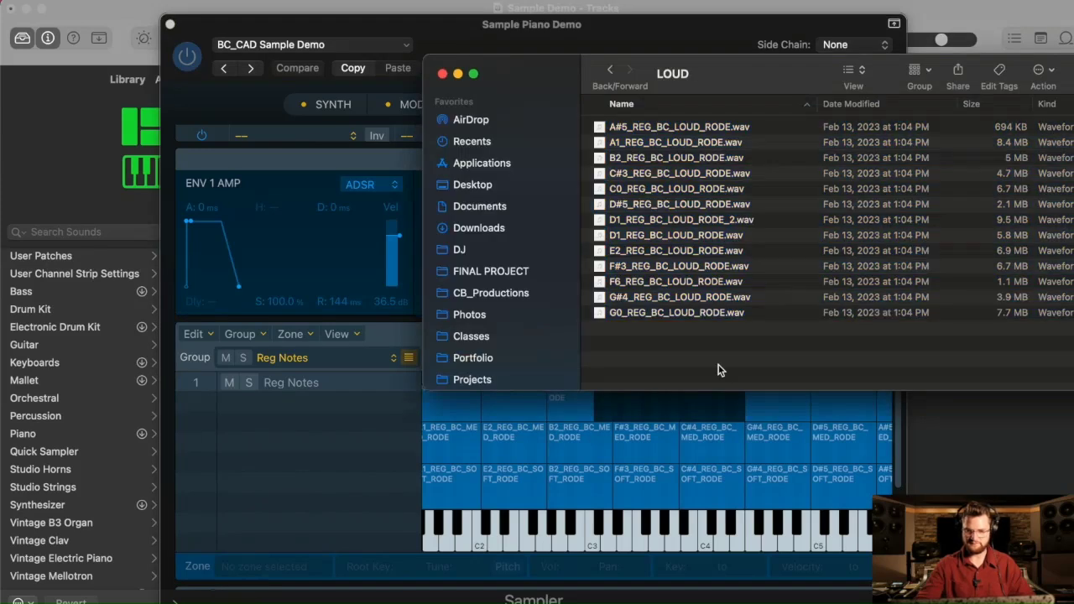
click(647, 267)
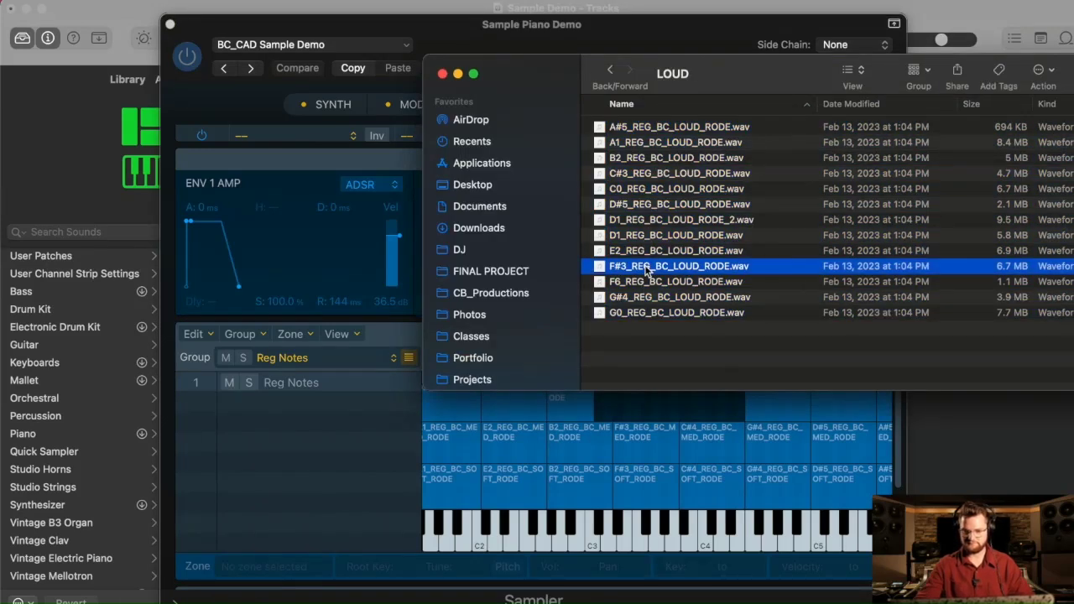
shift+click(655, 177)
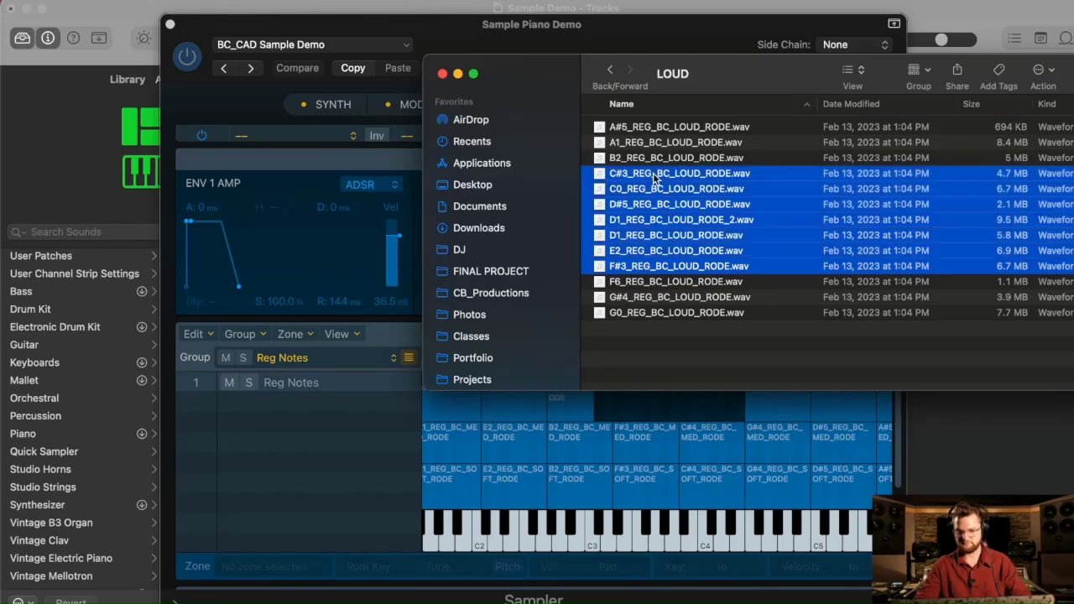
click(665, 177)
click(693, 144)
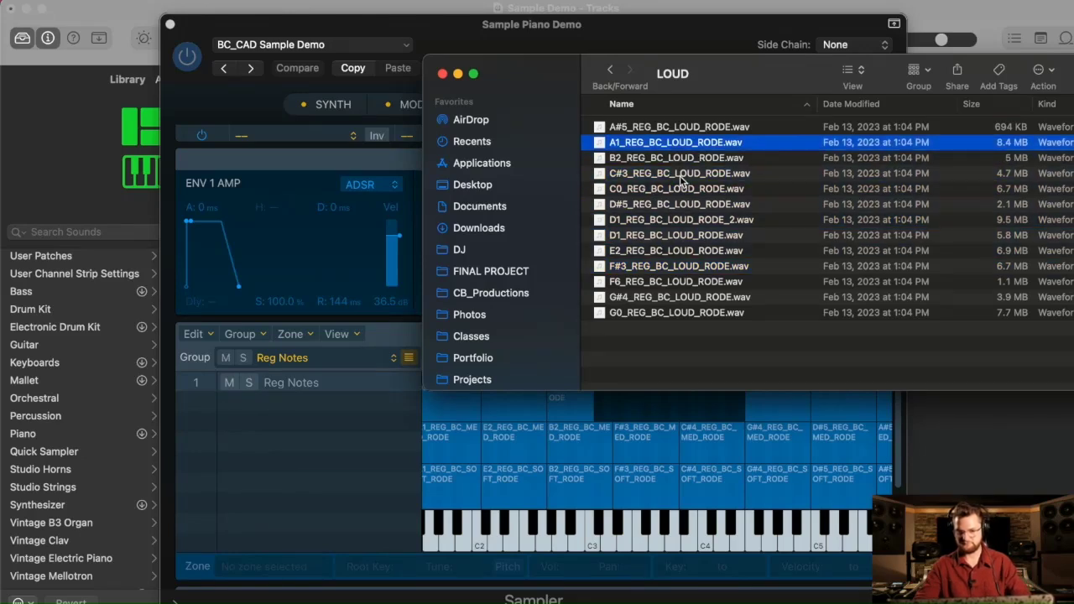
click(683, 174)
super+click(653, 267)
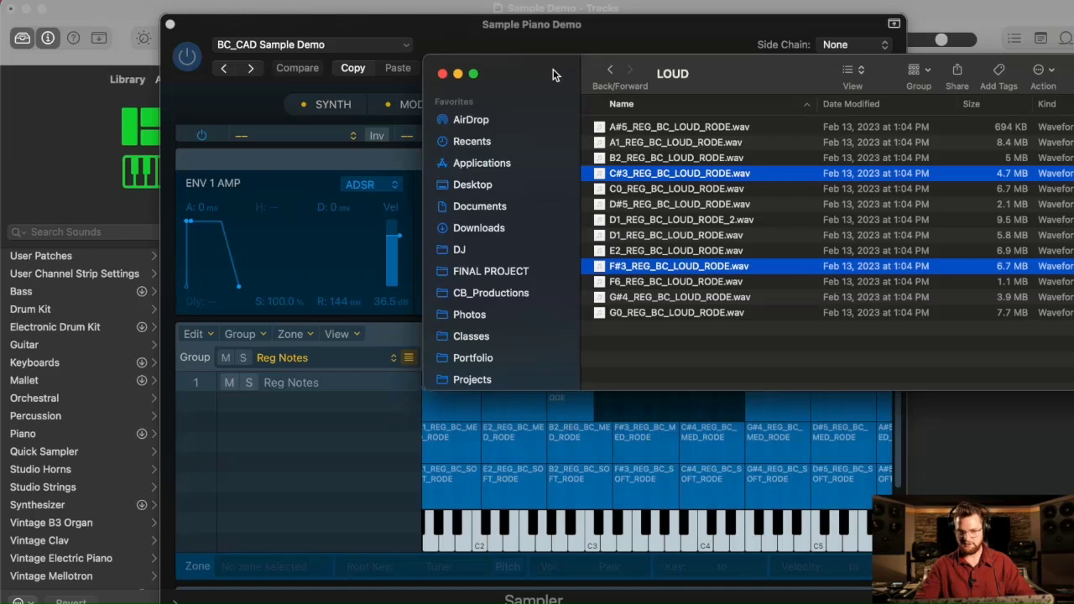
drag(553, 69, 270, 14)
drag(382, 124, 637, 396)
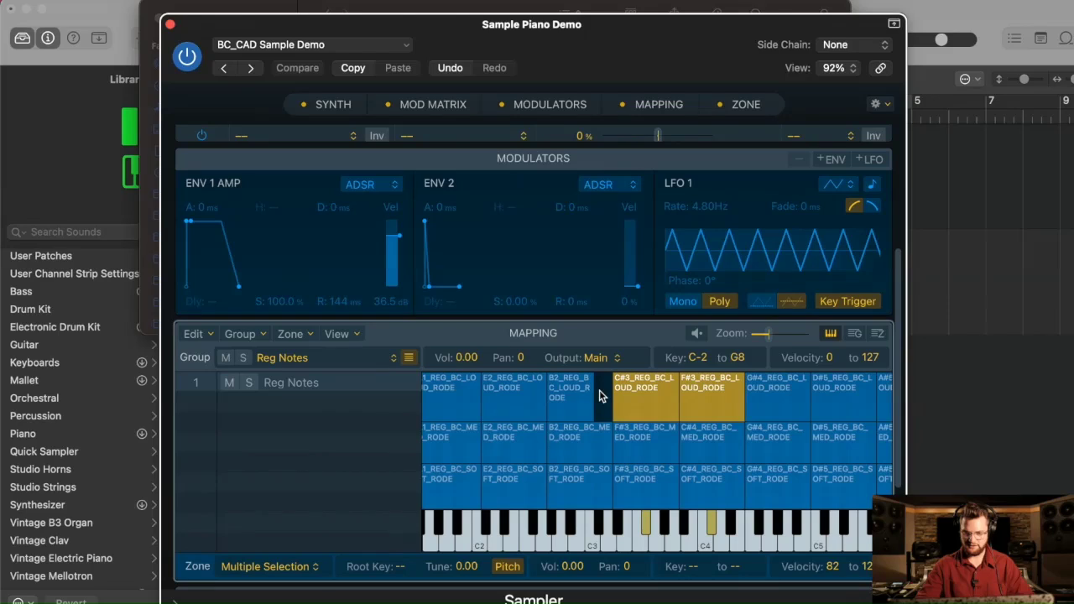
Delete the newly added C#3 LOUD zone
click(599, 396)
click(622, 396)
key(Delete)
Move the F#3 LOUD zone to the keys D#3 to A3 and extend the B2 LOUD zone up to D3
drag(709, 391, 636, 391)
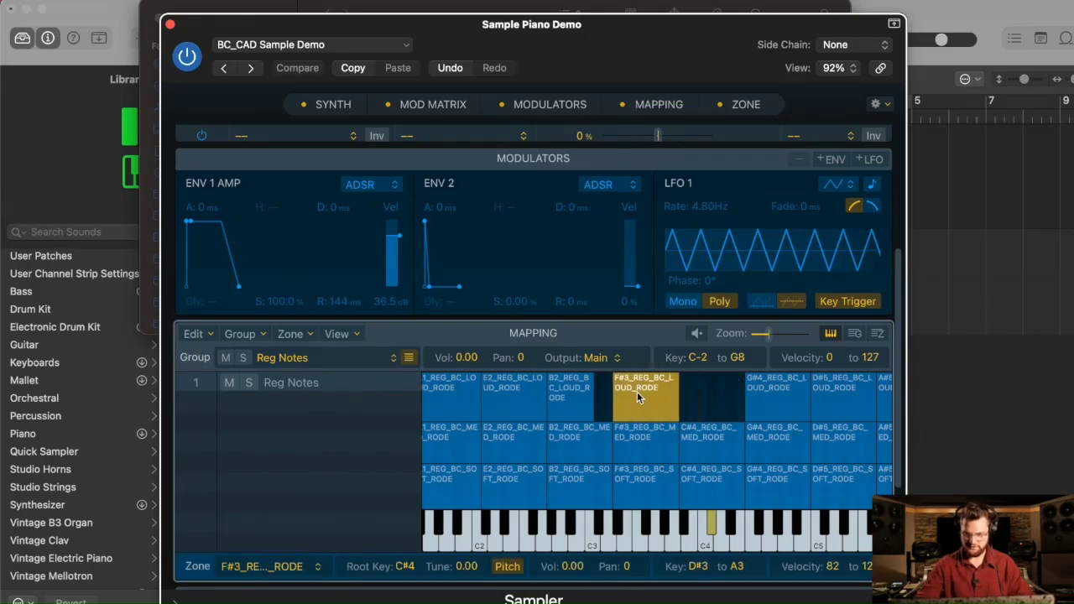
click(569, 393)
drag(590, 399, 612, 399)
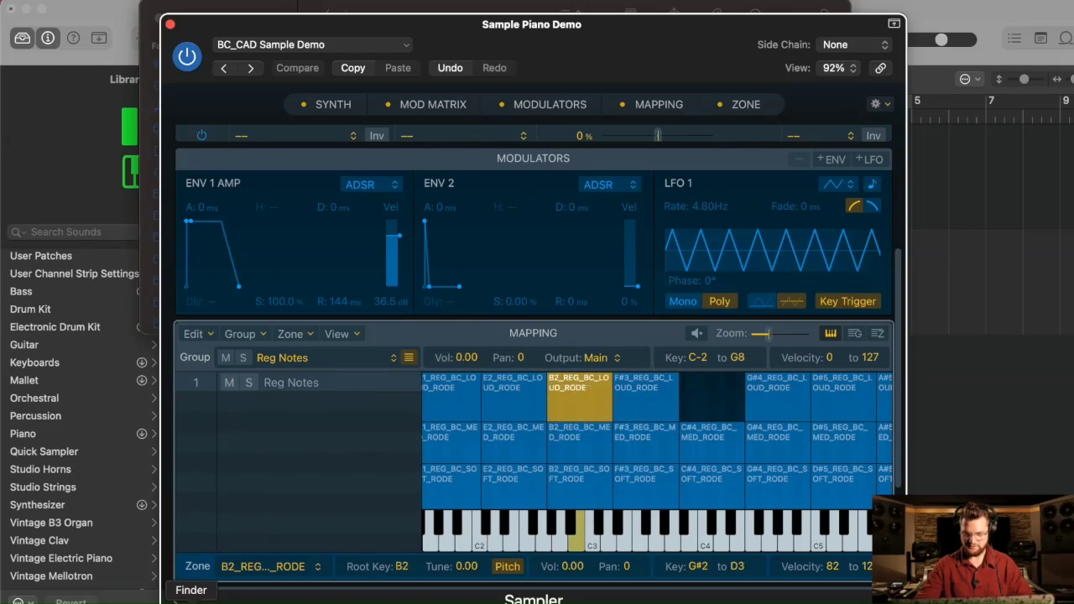
Add the C#3 LOUD RODE file from Finder to the remaining LOUD gap, covering the keys A#3 to E4
click(180, 597)
click(482, 286)
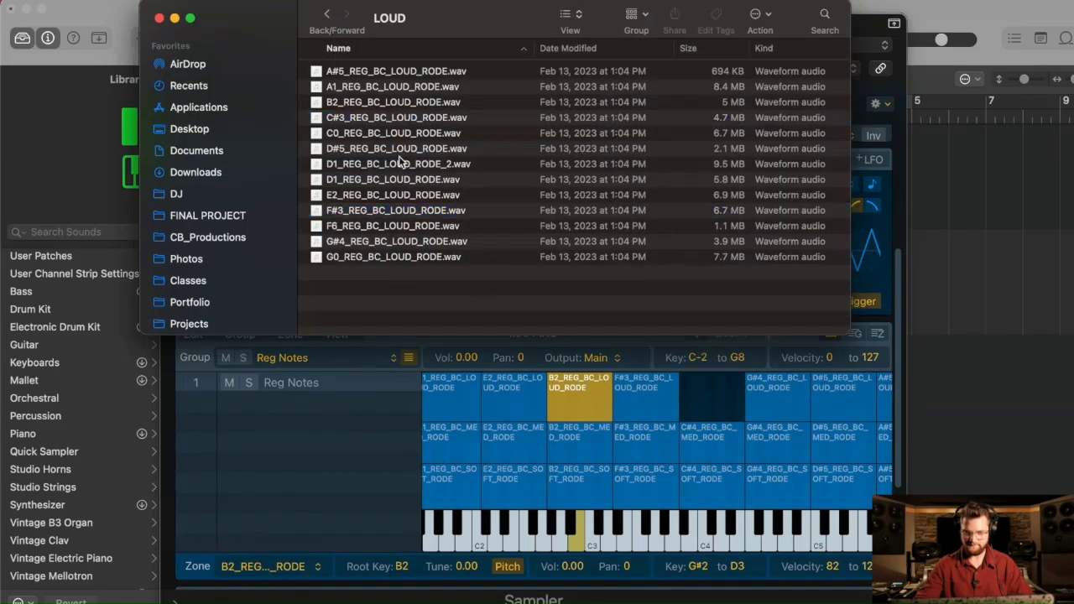
click(369, 242)
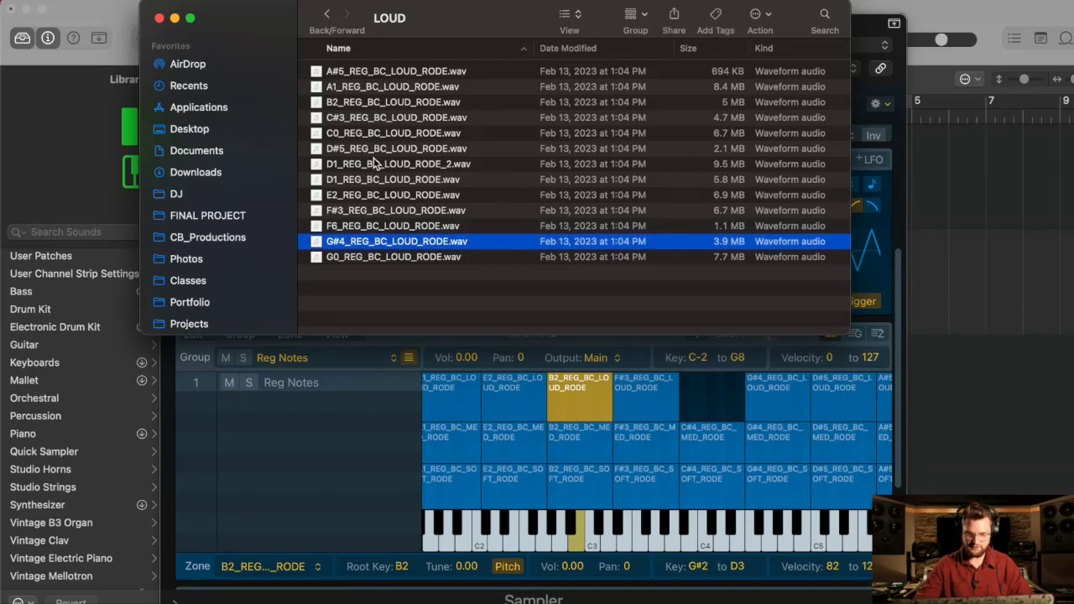
click(398, 287)
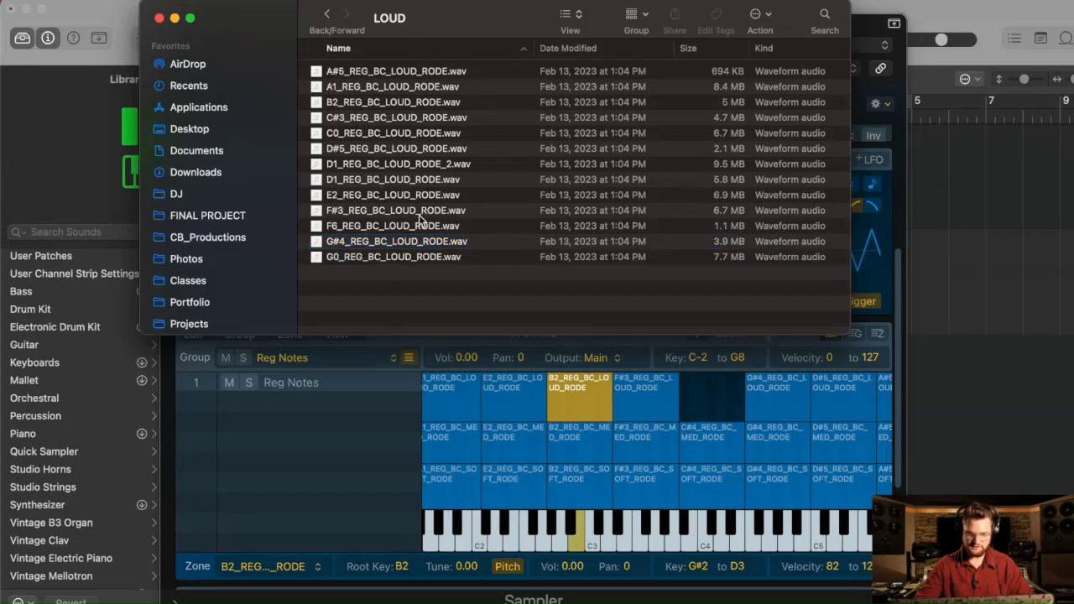
click(364, 117)
drag(362, 118, 645, 399)
click(594, 391)
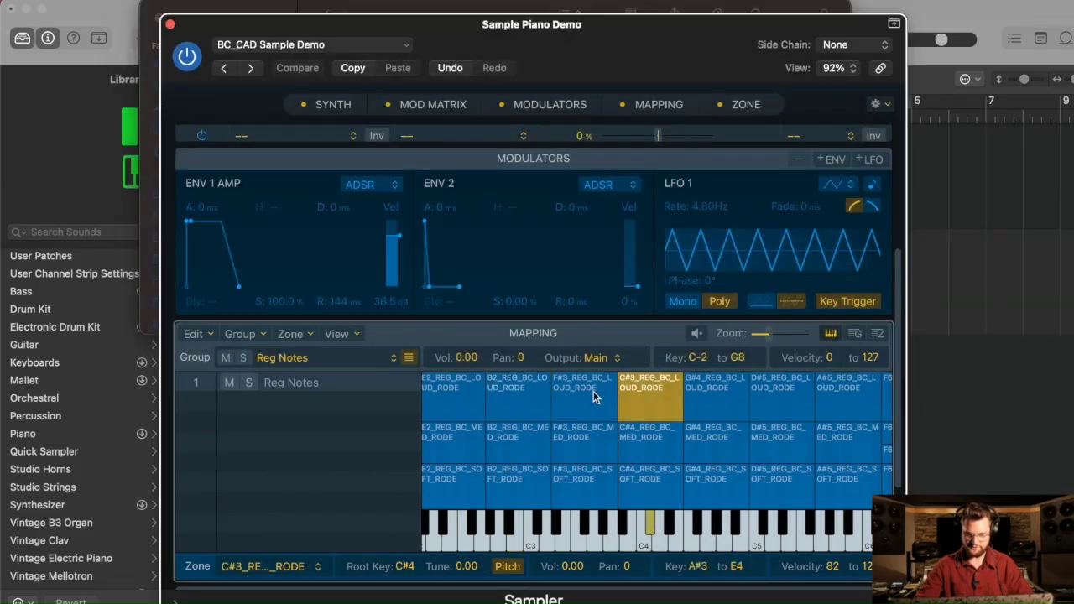
click(582, 395)
click(628, 396)
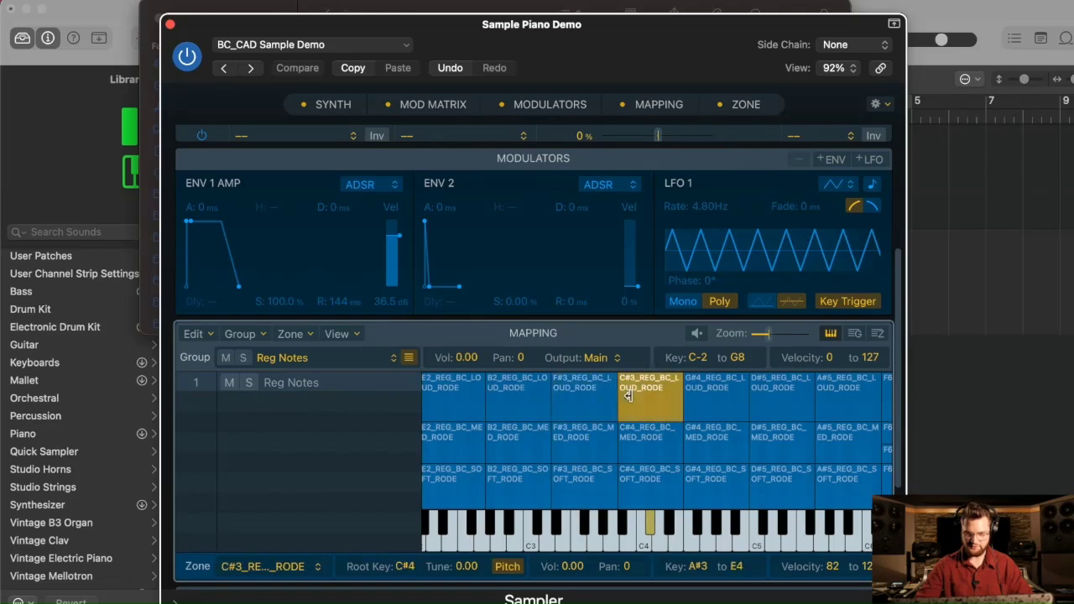
scroll(630, 395, down, 4)
scroll(630, 395, down, 3)
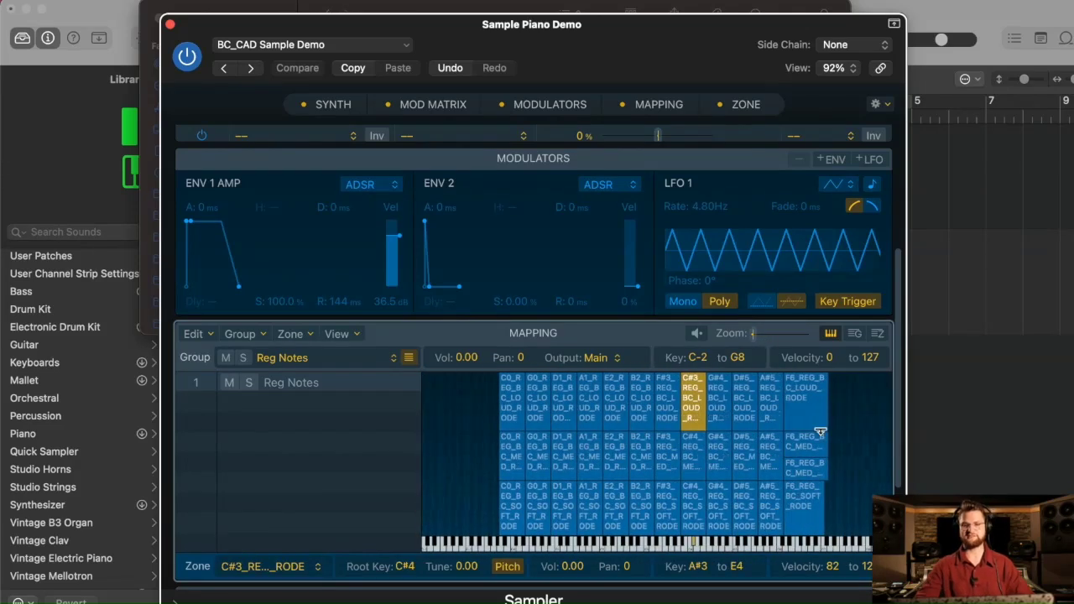
click(845, 411)
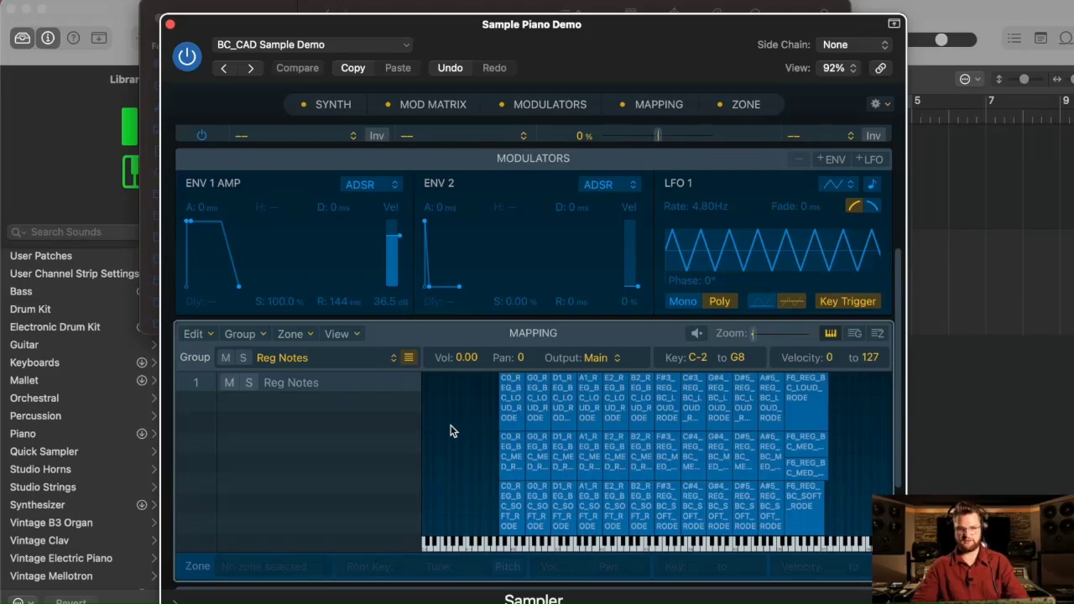
Save the sampler instrument under the new name BC_Rode Sample Demo and close the instrument window
click(312, 46)
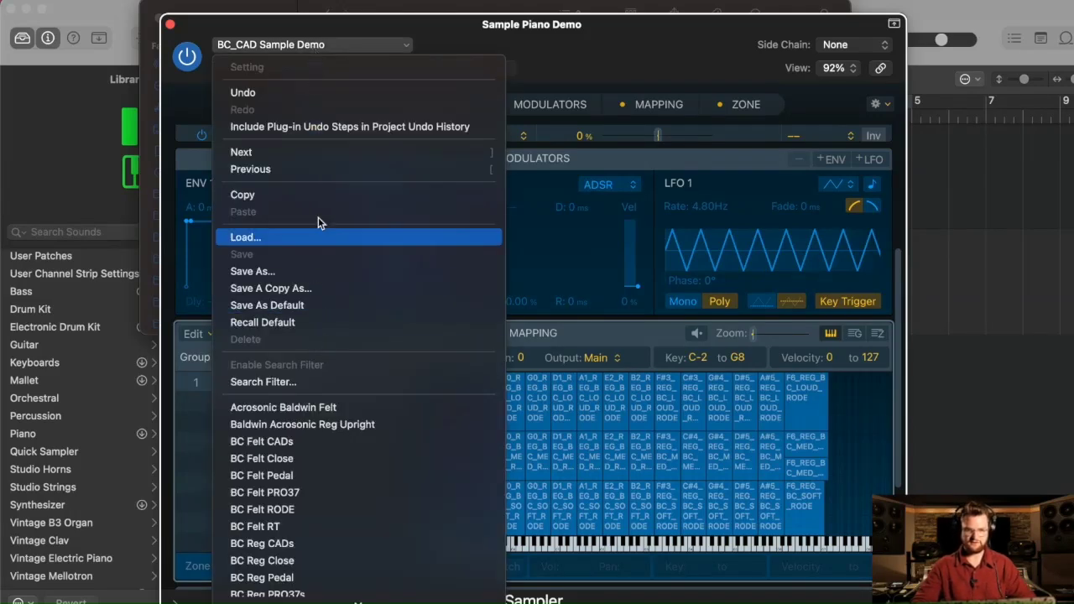
click(313, 271)
key(super+shift+s)
click(564, 54)
key(BackSpace)
key(BackSpace)
key(BackSpace)
text(Rode Sample Demo)
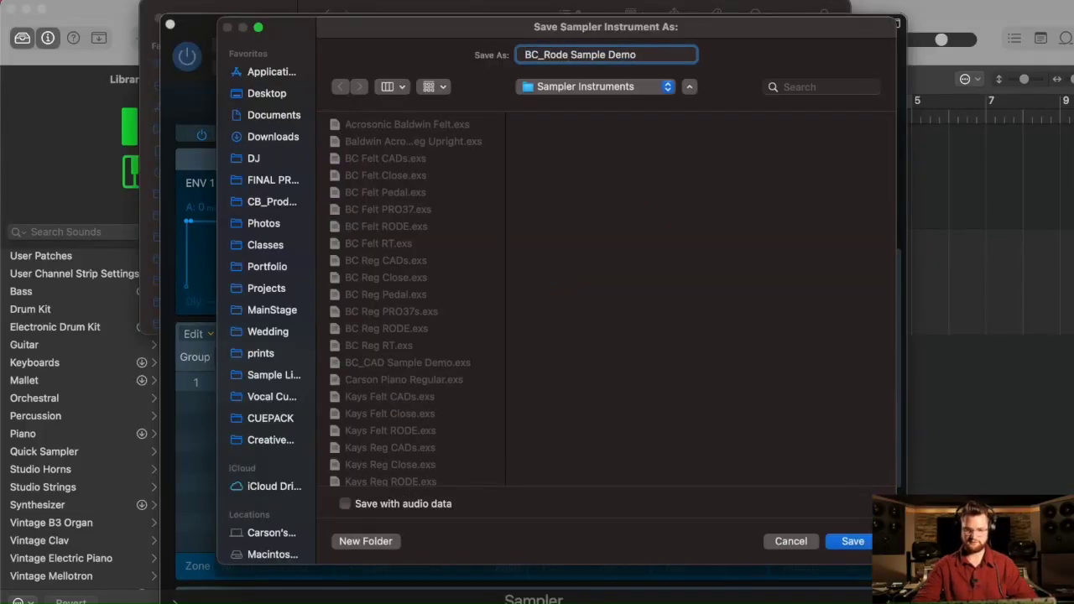
key(Return)
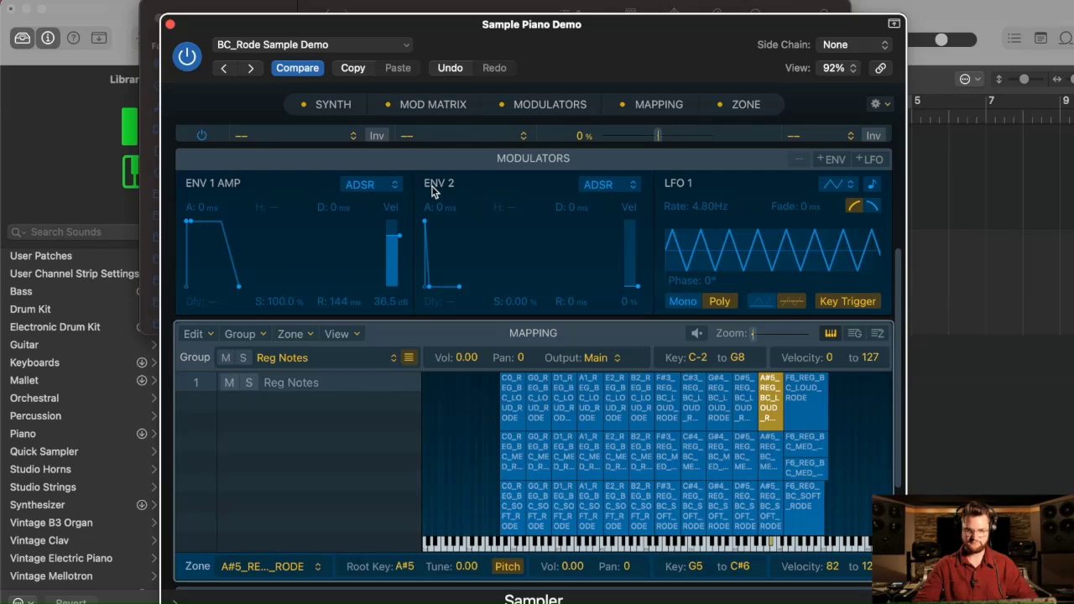
click(170, 25)
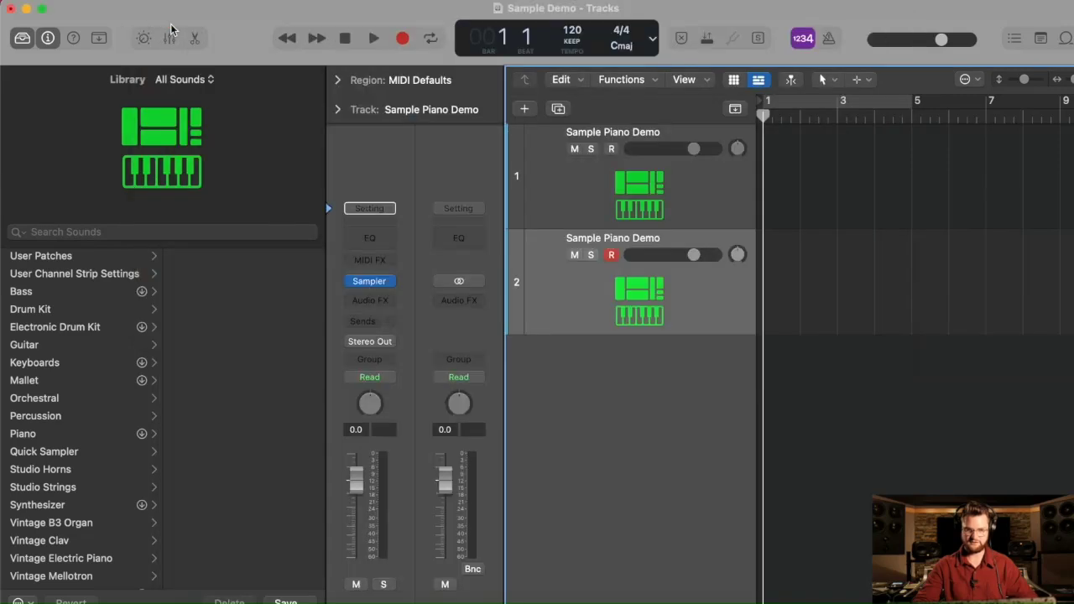
Rename the second track as Sample Piano Demo - Rode and the first track as Sample Piano Demo - CAD
double_click(679, 239)
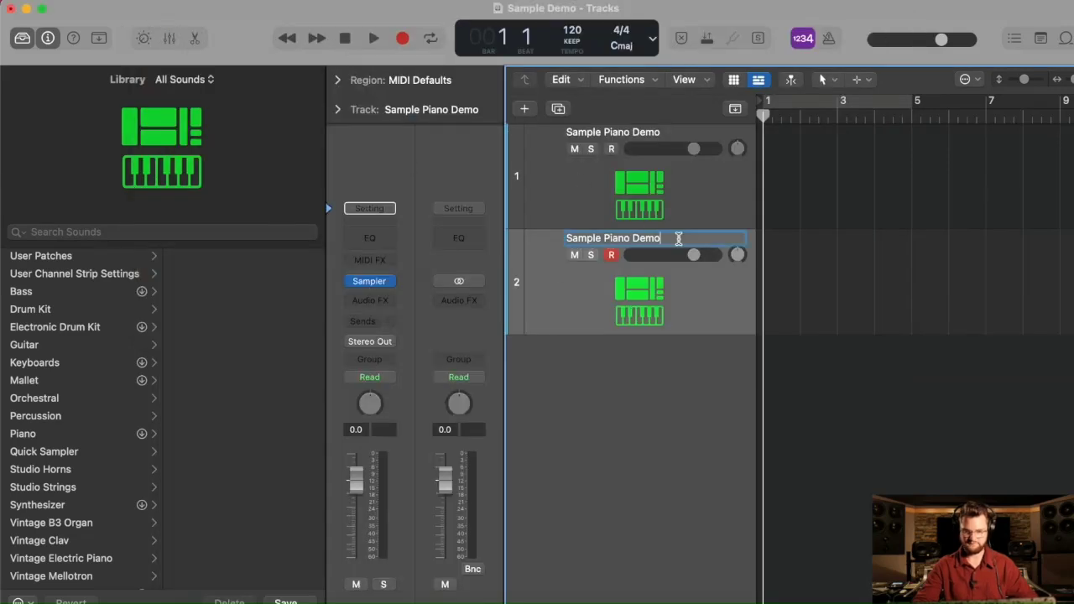
text(- Rode)
key(Return)
click(663, 132)
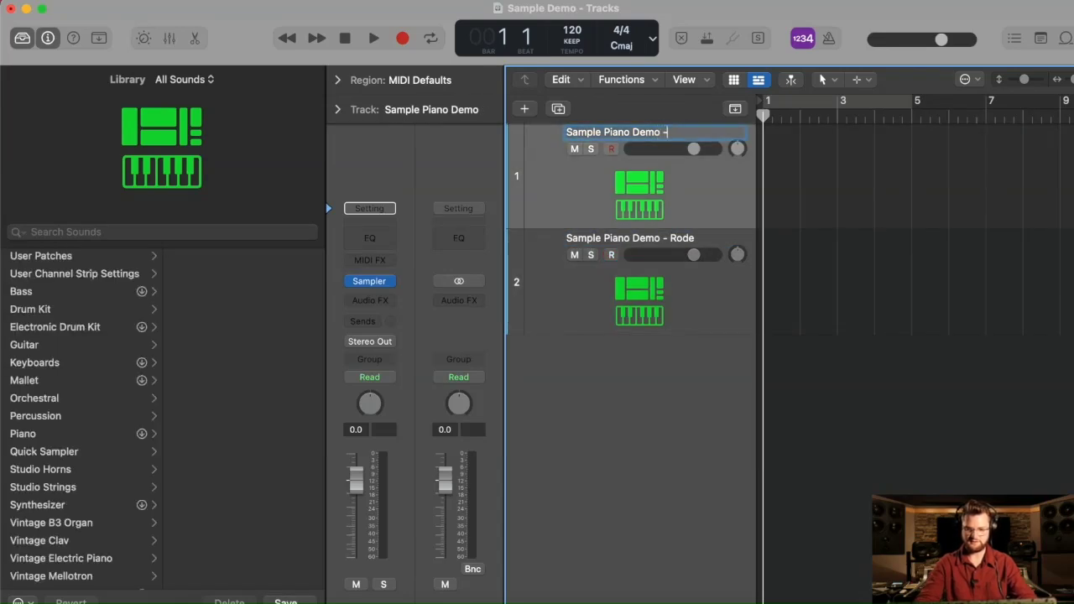
text(- CAD)
key(Return)
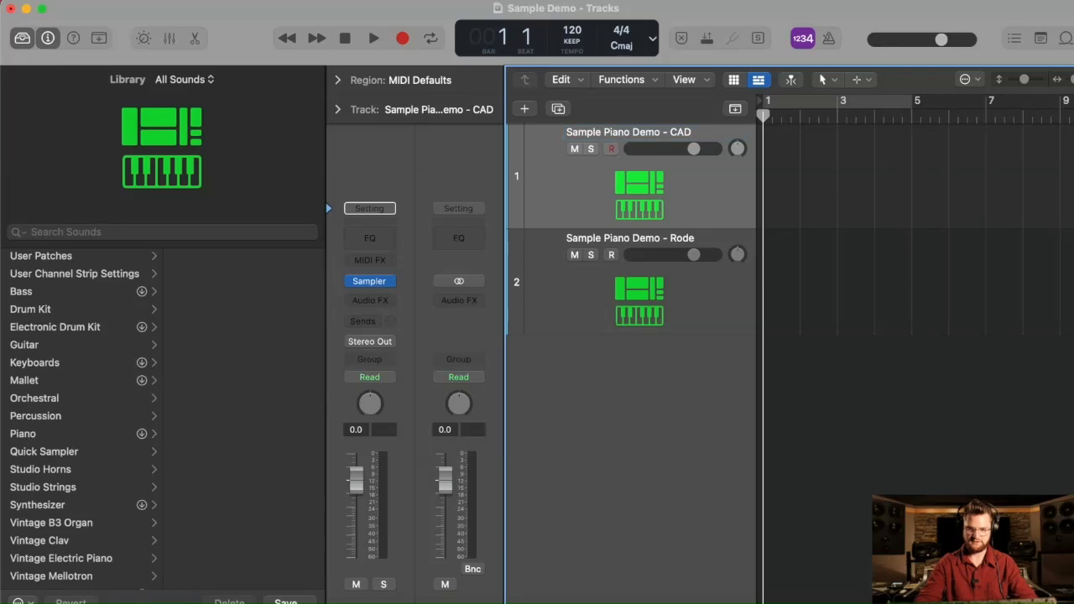
Duplicate the Rode track with its settings and name the new track Sample Piano Demo - Pro37
click(698, 301)
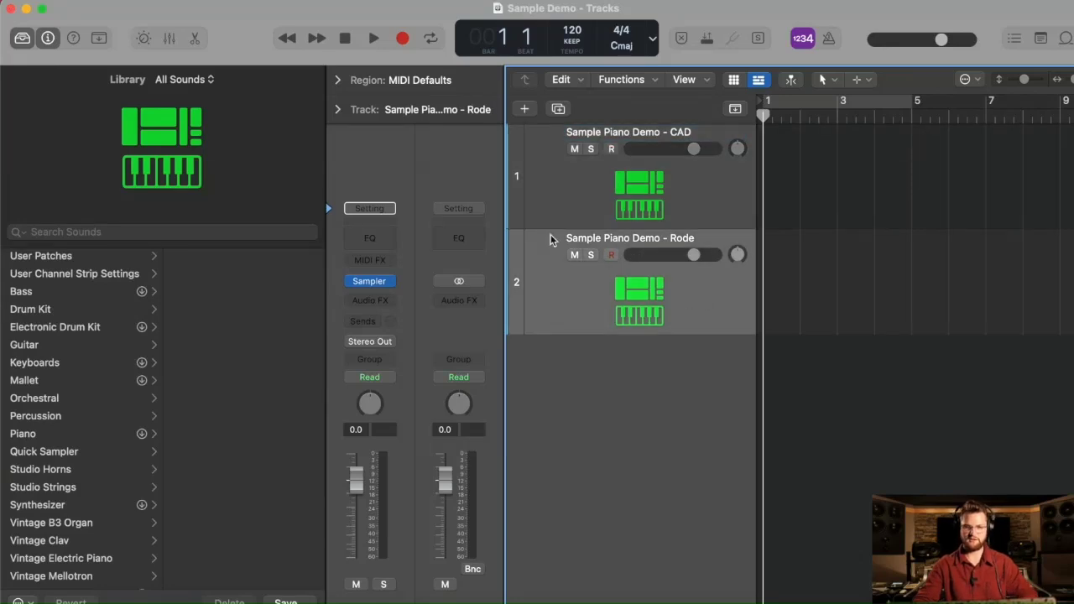
click(559, 109)
double_click(686, 344)
click(696, 346)
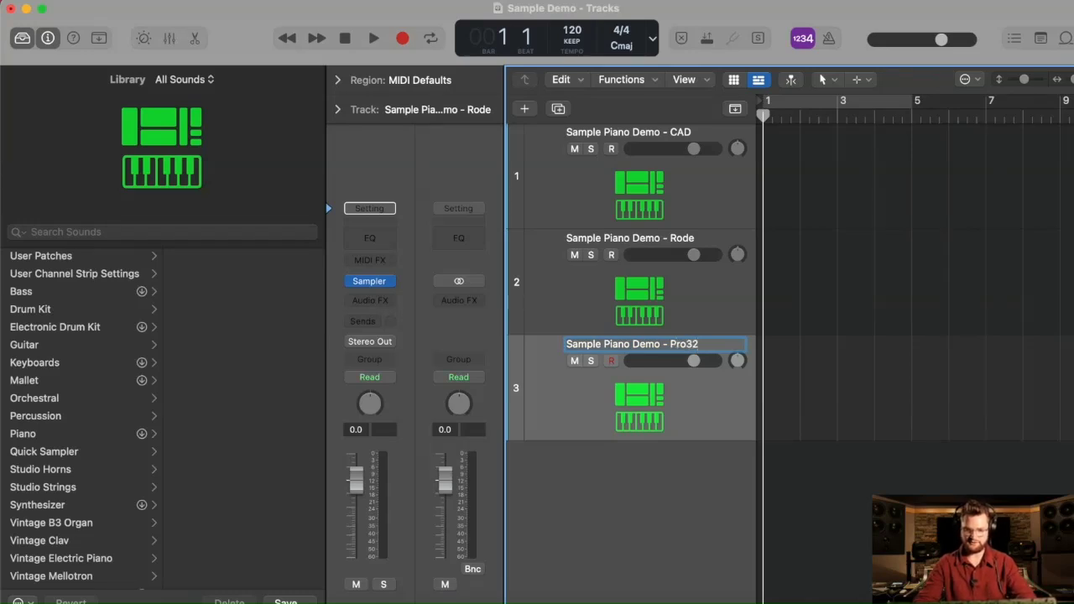
key(Return)
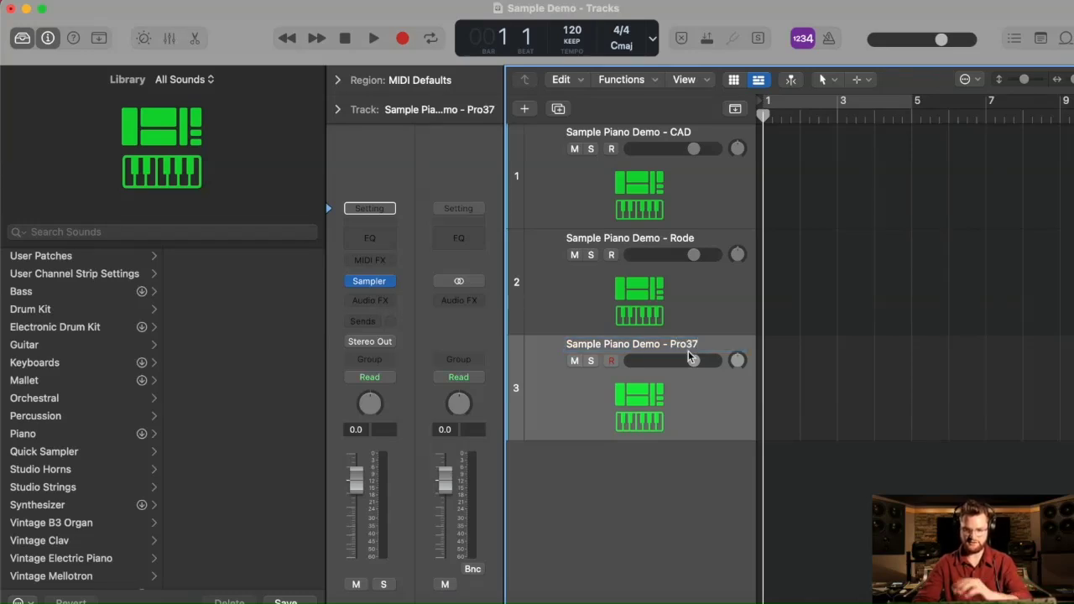
Open the Sampler on the Pro37 track and show its zone mapping
click(369, 279)
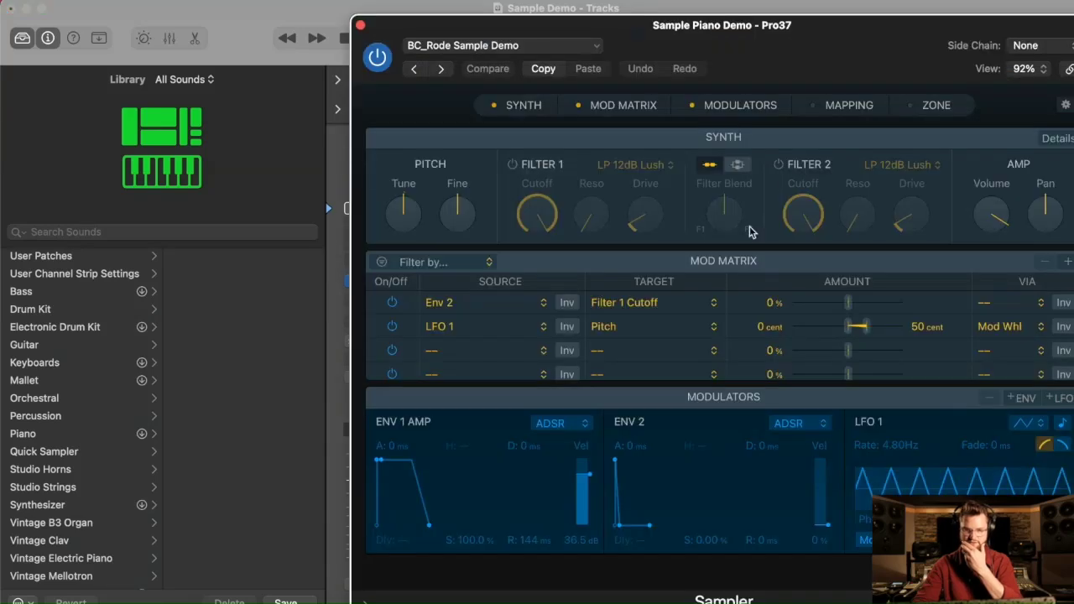
click(847, 105)
scroll(749, 408, down, 2)
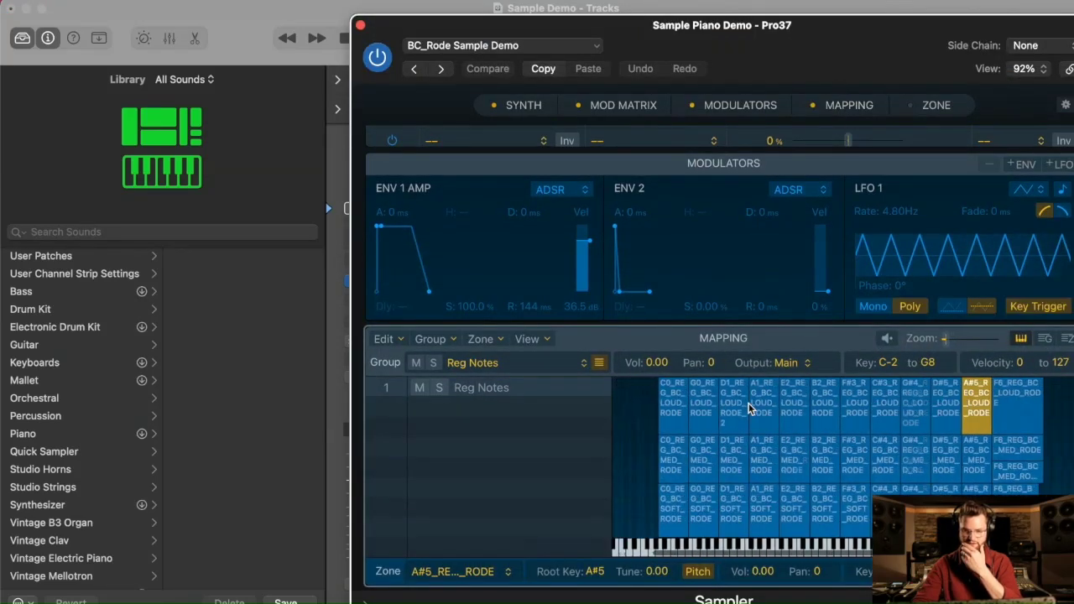
Delete all the copied Rode zones from the Pro37 track's Sampler mapping
drag(652, 395, 1044, 507)
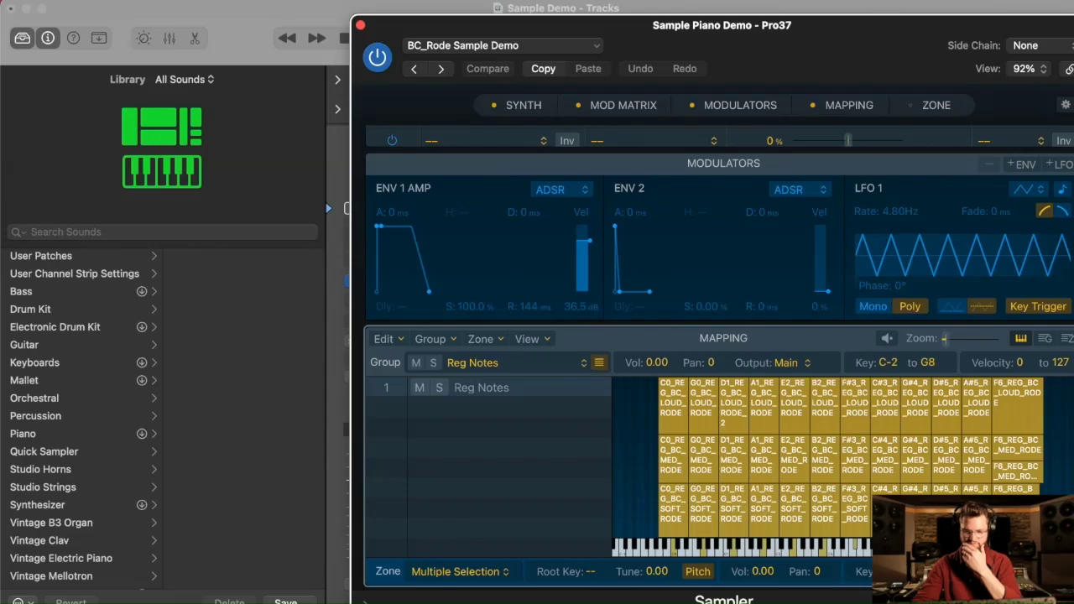
key(Delete)
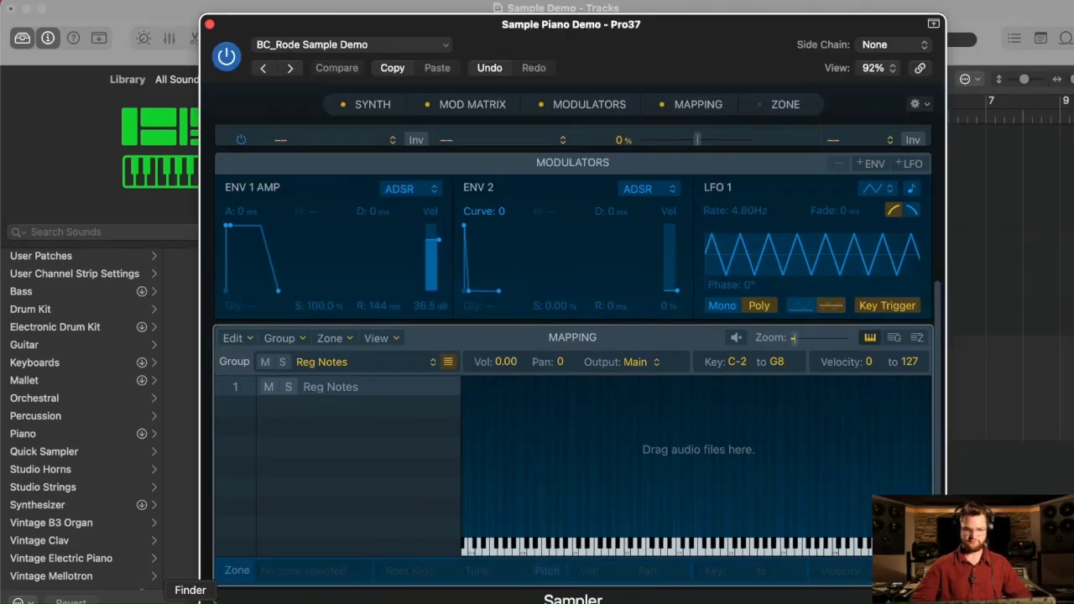
Switch to Finder and open the SOFT folder inside the REG samples of the Pro37 microphone
click(184, 602)
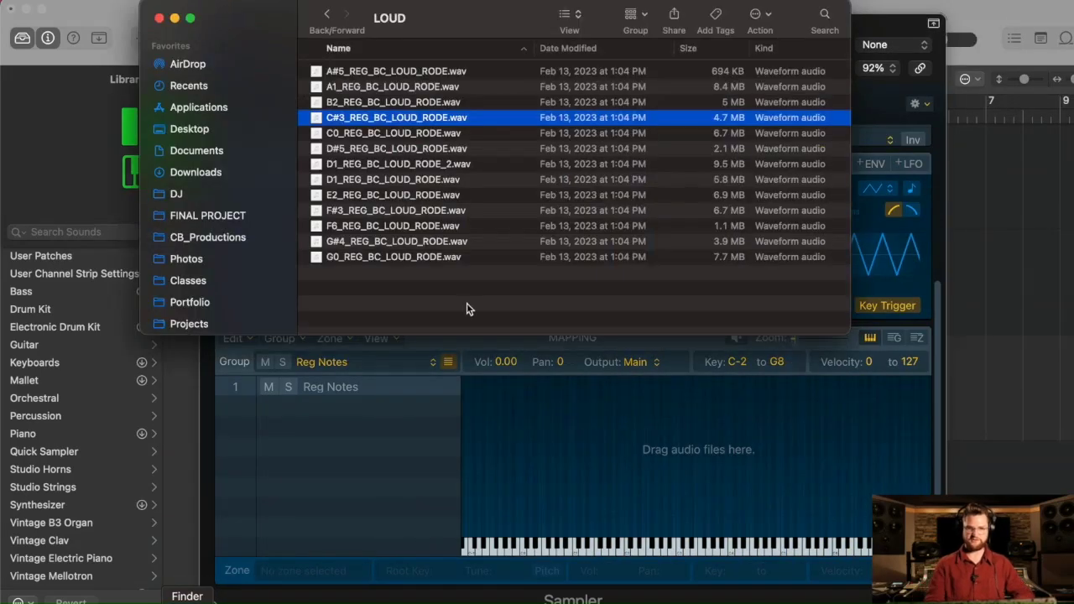
click(327, 15)
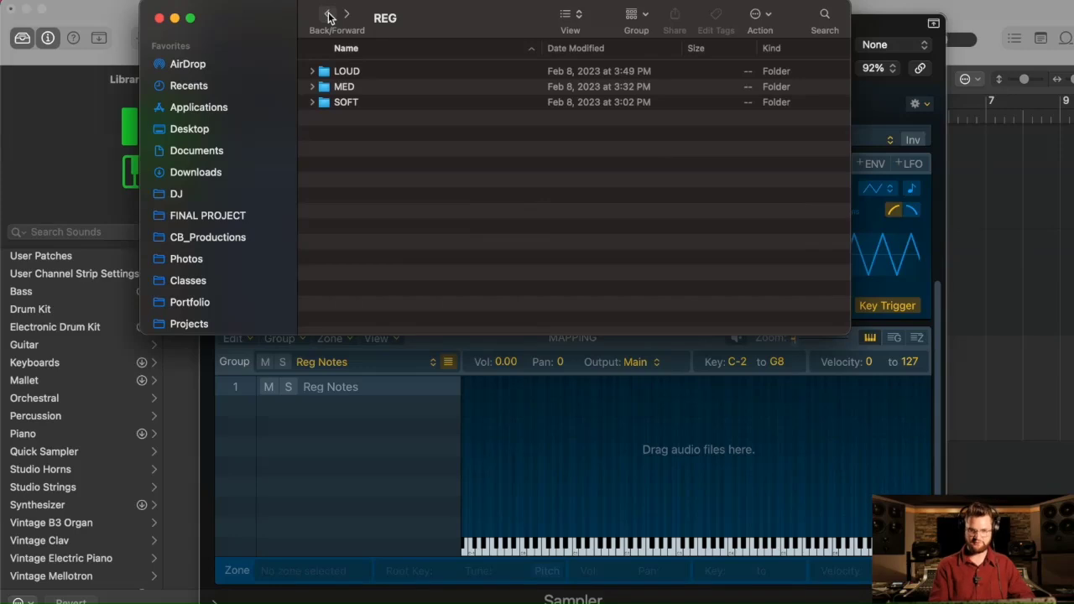
click(327, 15)
click(329, 14)
double_click(366, 117)
double_click(359, 88)
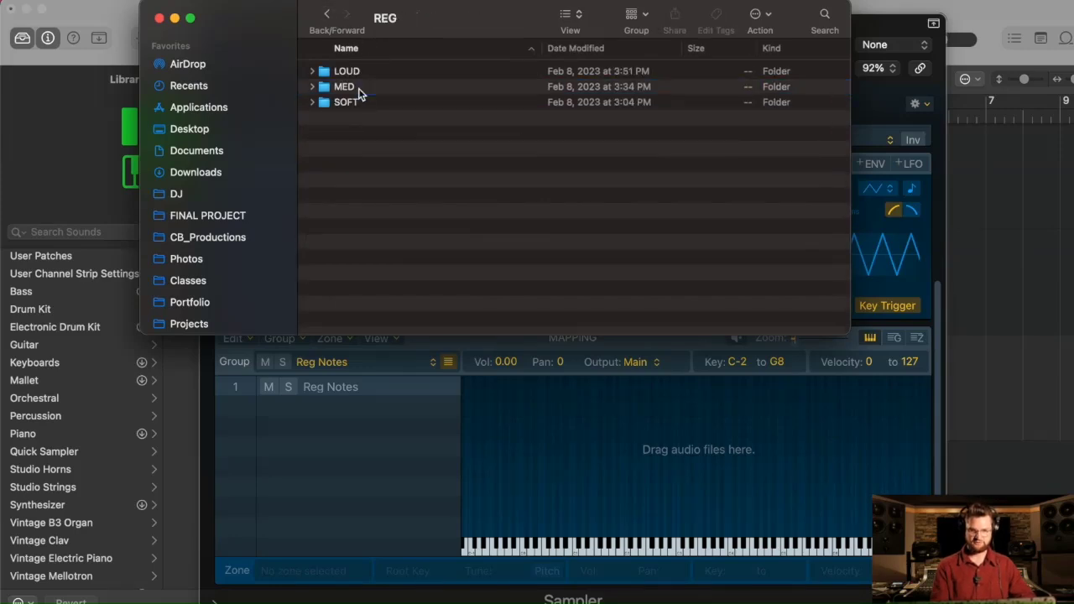
double_click(361, 101)
Arrange the Finder and Sampler windows and add all REG_BC_SOFT_PRO wav files to the empty mapping area as separate zones
drag(253, 14, 612, 110)
click(627, 47)
drag(626, 47, 516, 45)
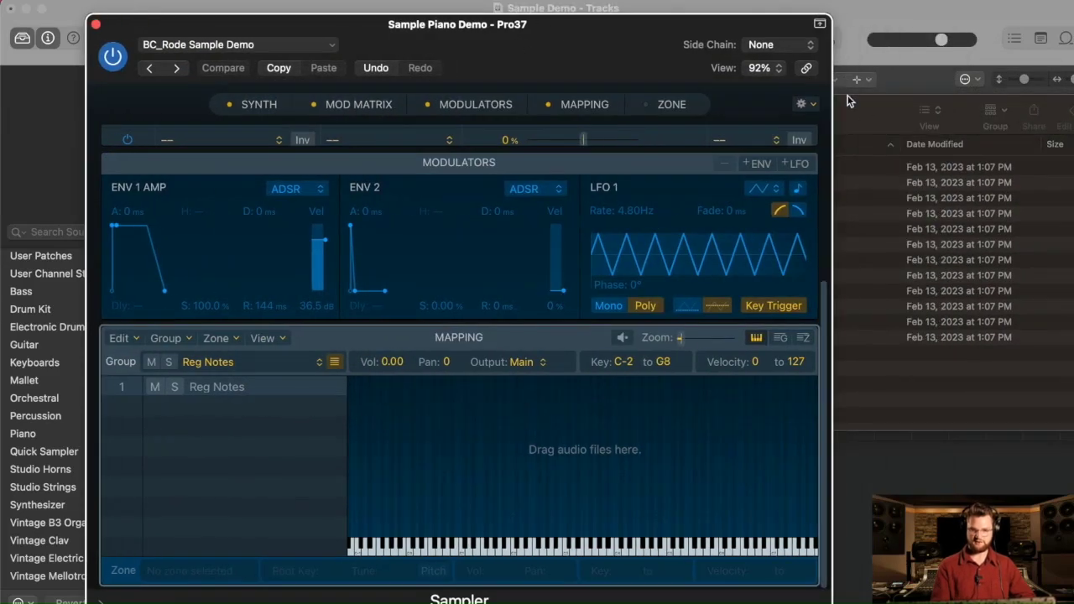
click(864, 110)
click(753, 165)
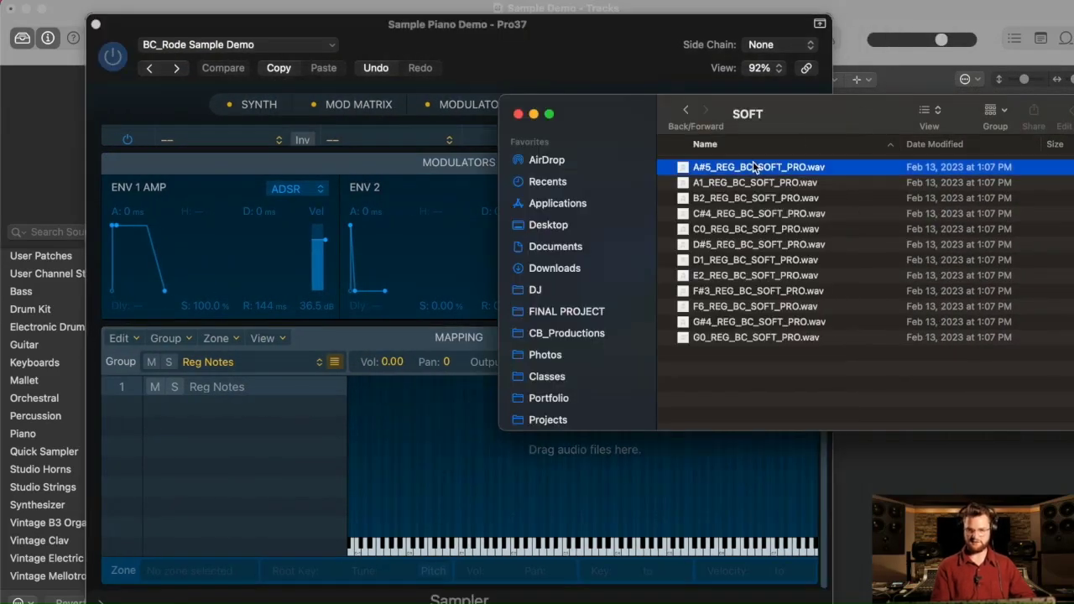
shift+click(714, 336)
drag(710, 312, 379, 444)
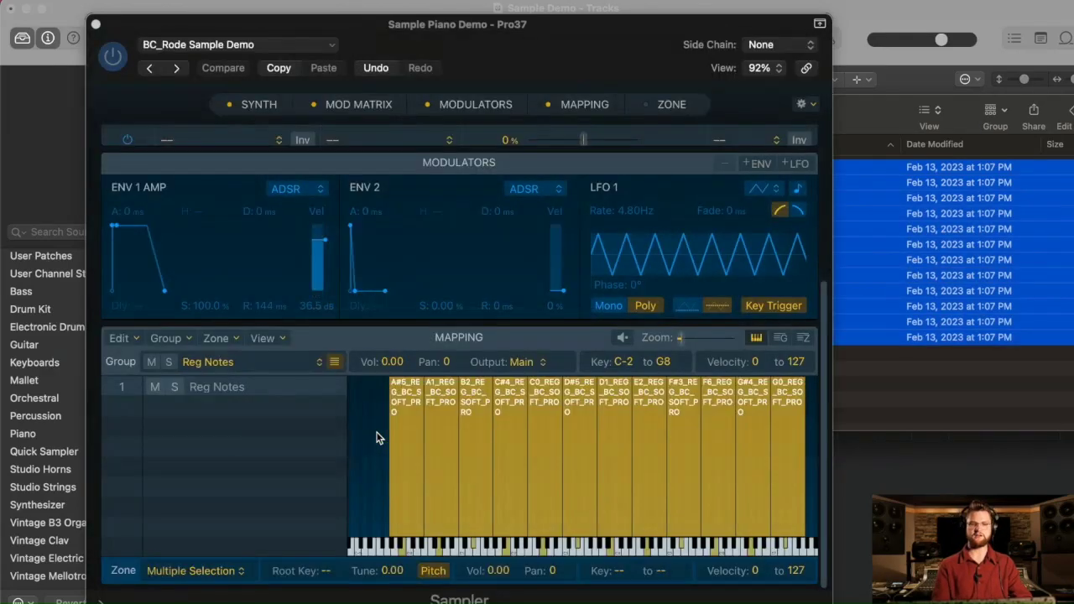
Open the automapping options for the selected SOFT_PRO zones
click(239, 338)
mouse_move(327, 447)
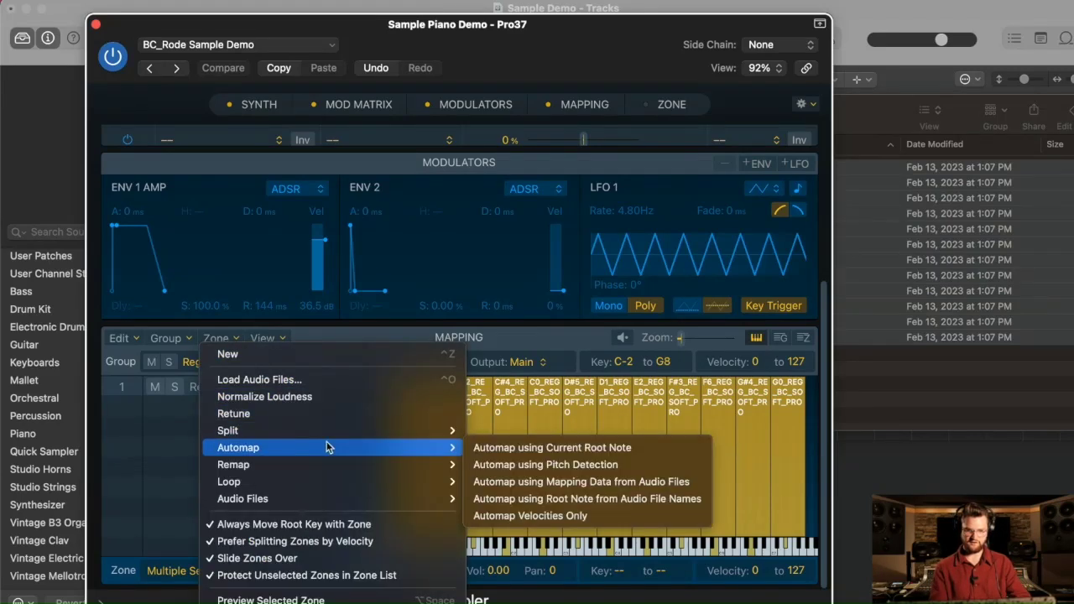
Automap the SOFT zones using root notes from their audio file names, and trim the outer zones to span A-1 through C7
click(558, 498)
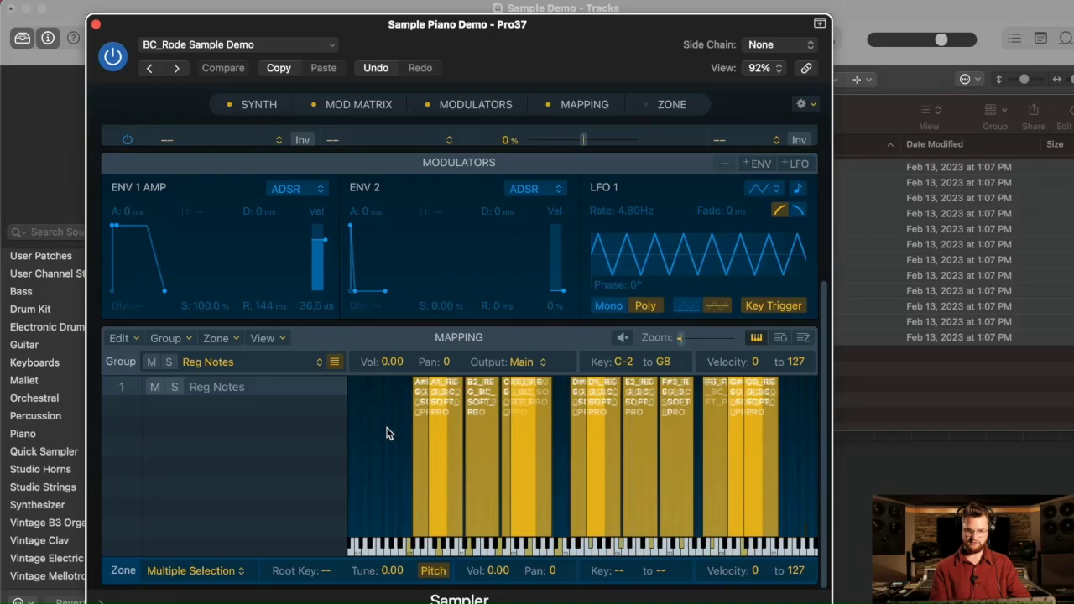
click(395, 430)
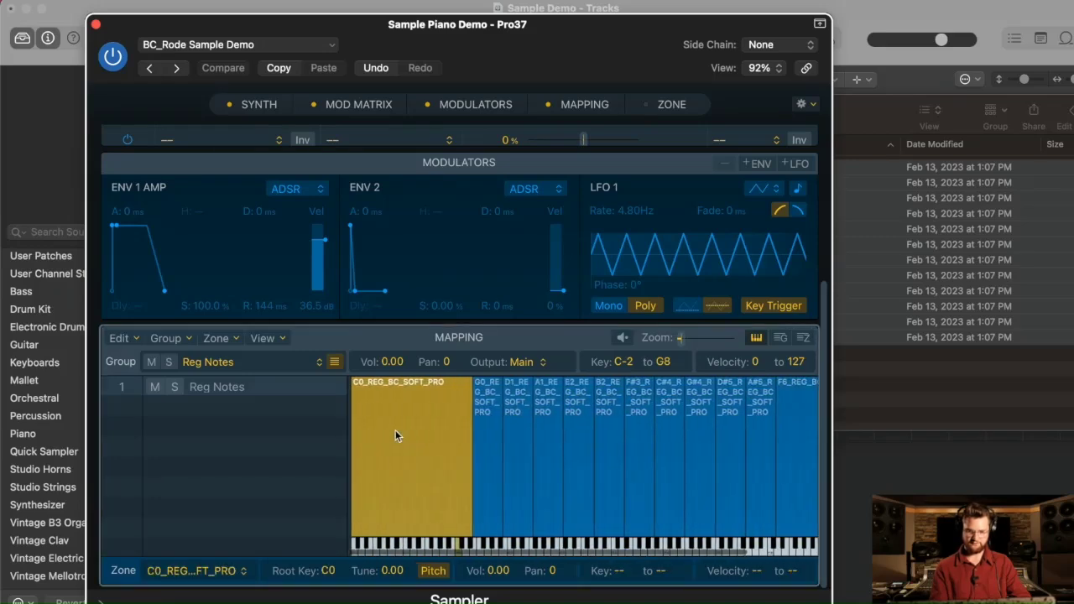
drag(349, 443, 441, 443)
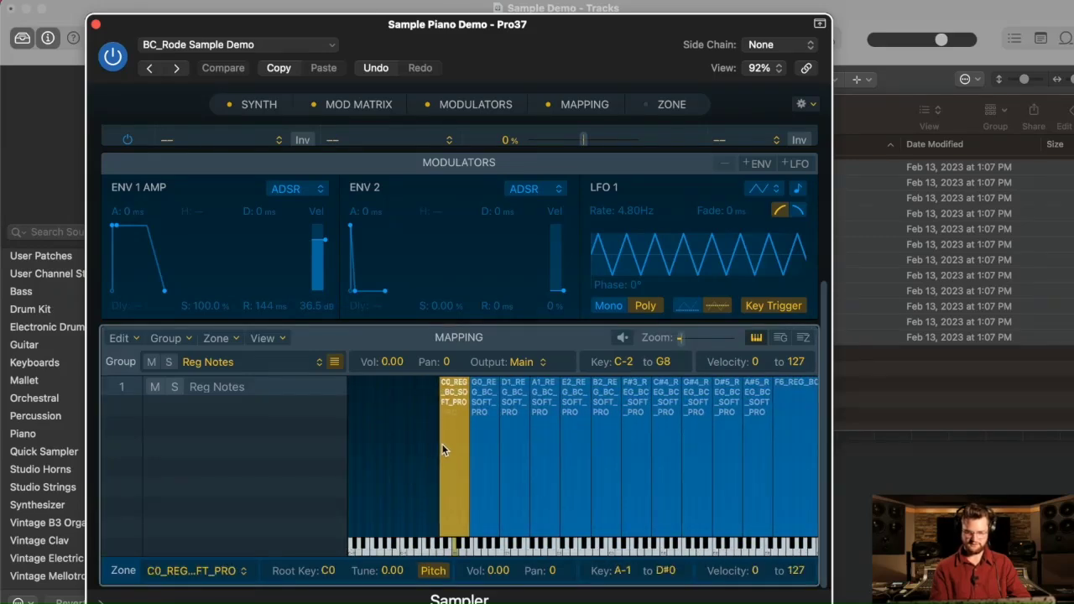
key(super+z)
click(763, 453)
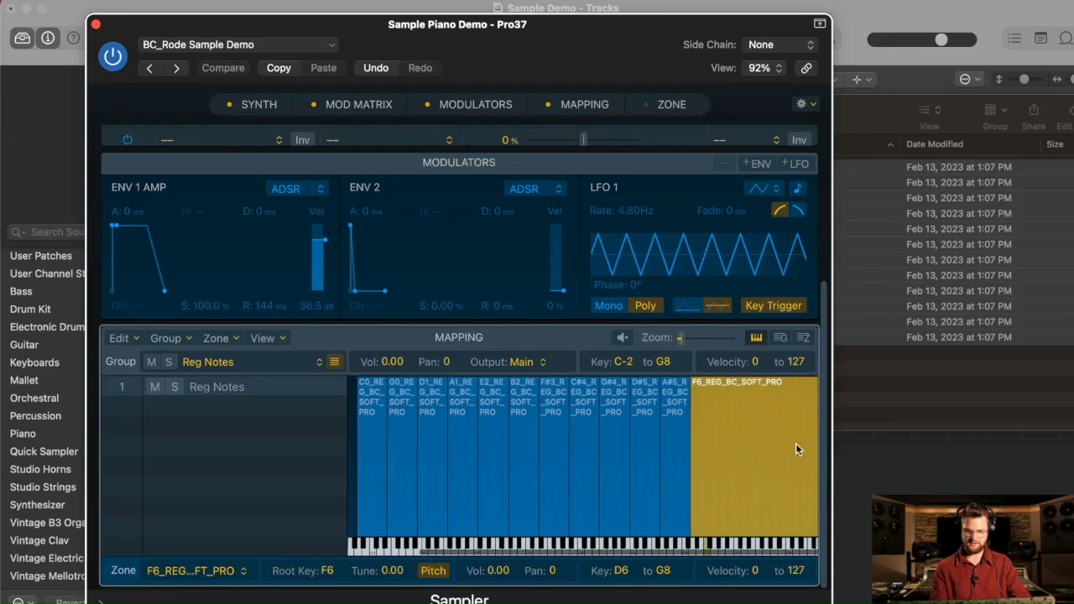
drag(817, 453, 730, 460)
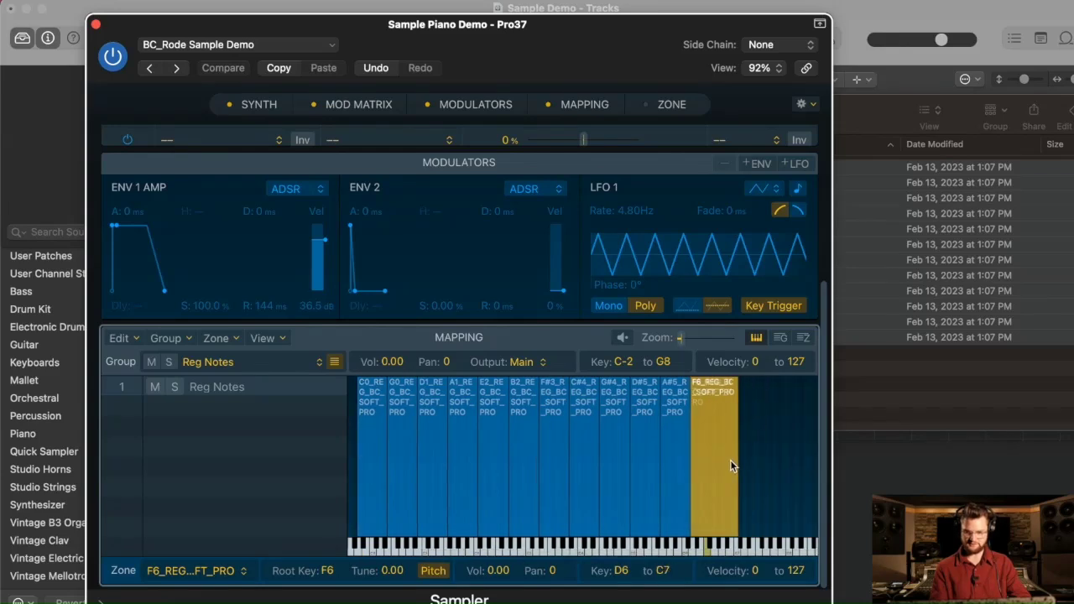
Lower the upper velocity limit of all SOFT zones together to 40
drag(391, 443, 788, 449)
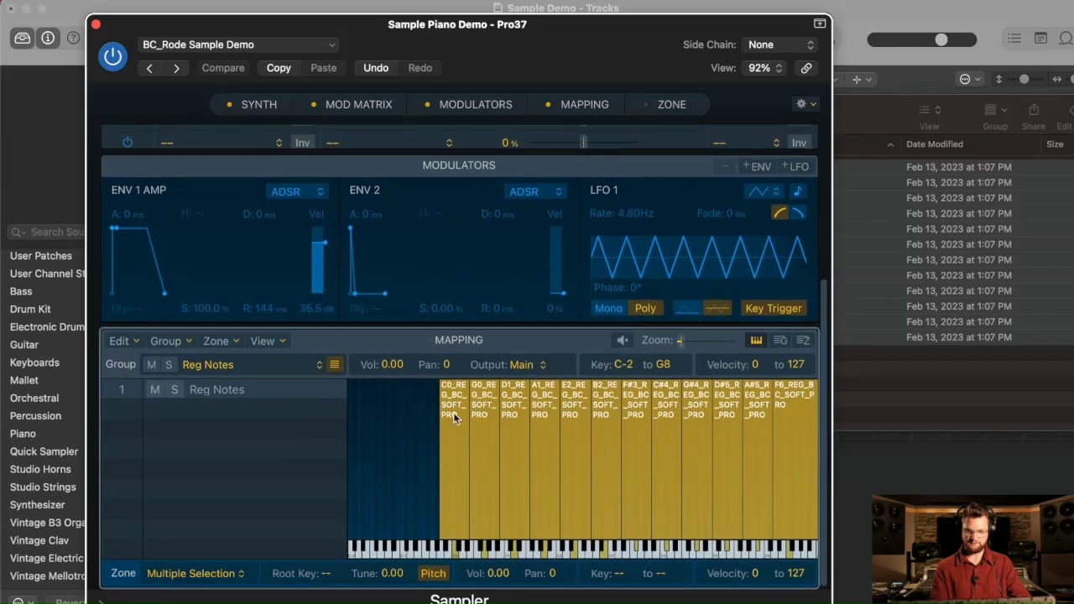
drag(435, 384, 443, 497)
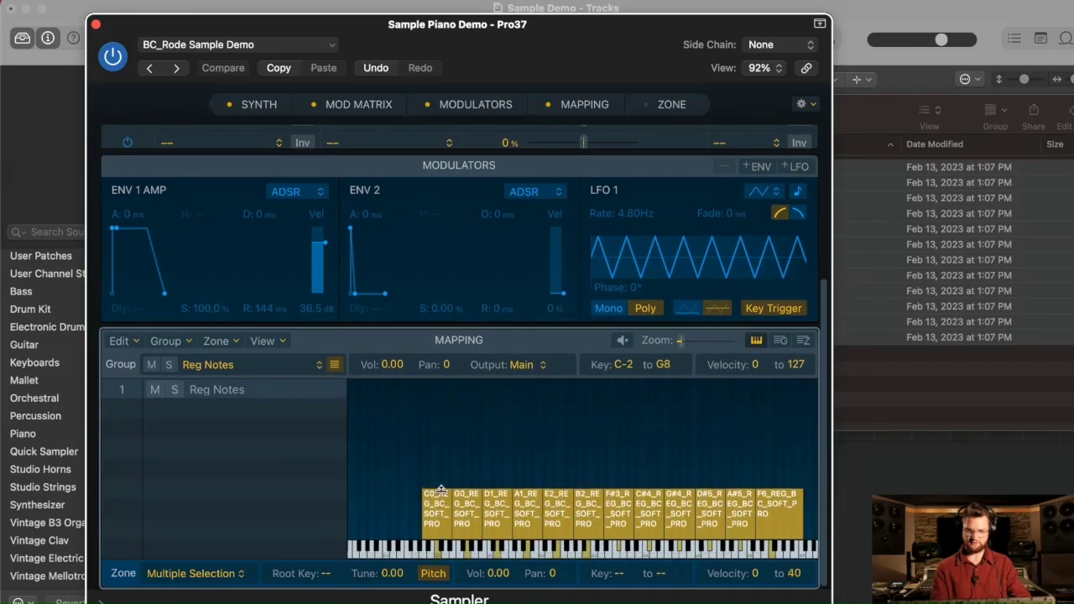
Bring all samples from the MED folder in Finder into the mapping, above the SOFT zones at velocity 41 to 127
click(902, 417)
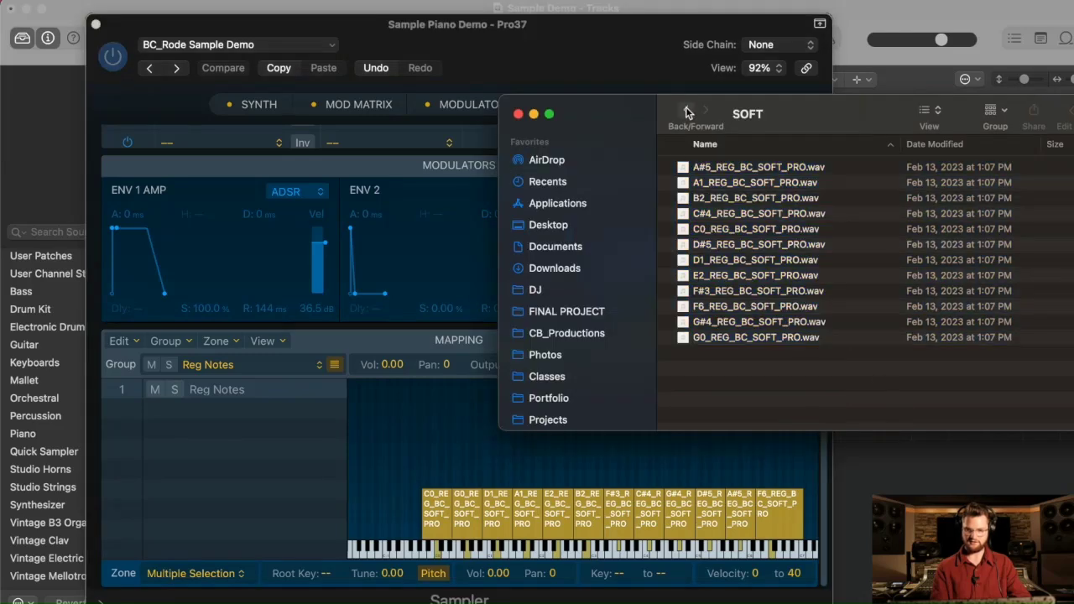
click(685, 110)
double_click(735, 185)
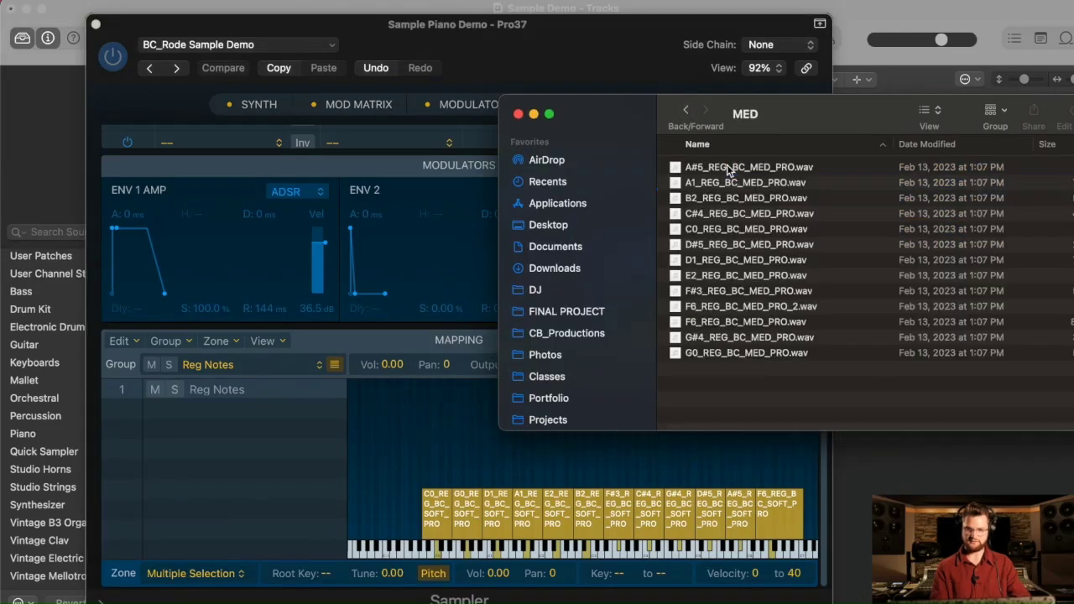
click(731, 168)
shift+click(716, 352)
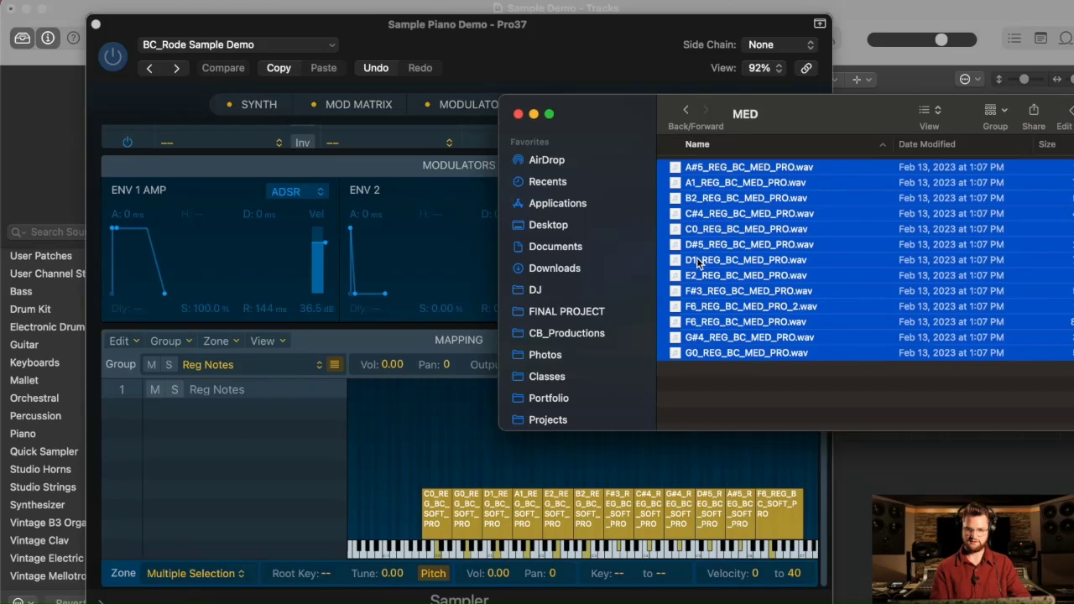
drag(696, 257, 402, 428)
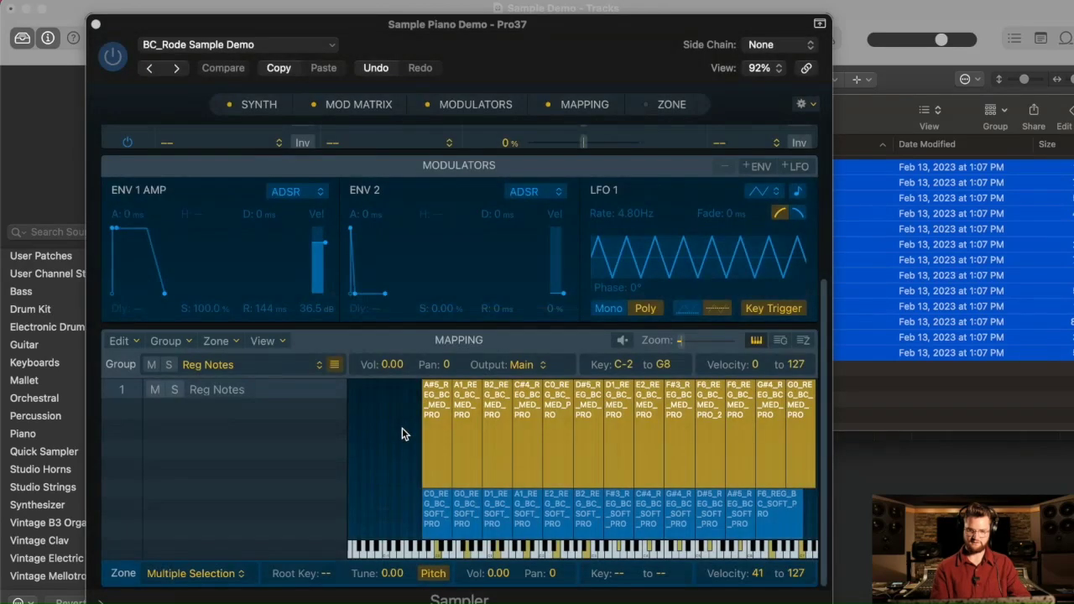
Automap the MED zones using root notes from audio file names, and trim the C0 MED zone's low edge to match the C0 SOFT zone
click(230, 340)
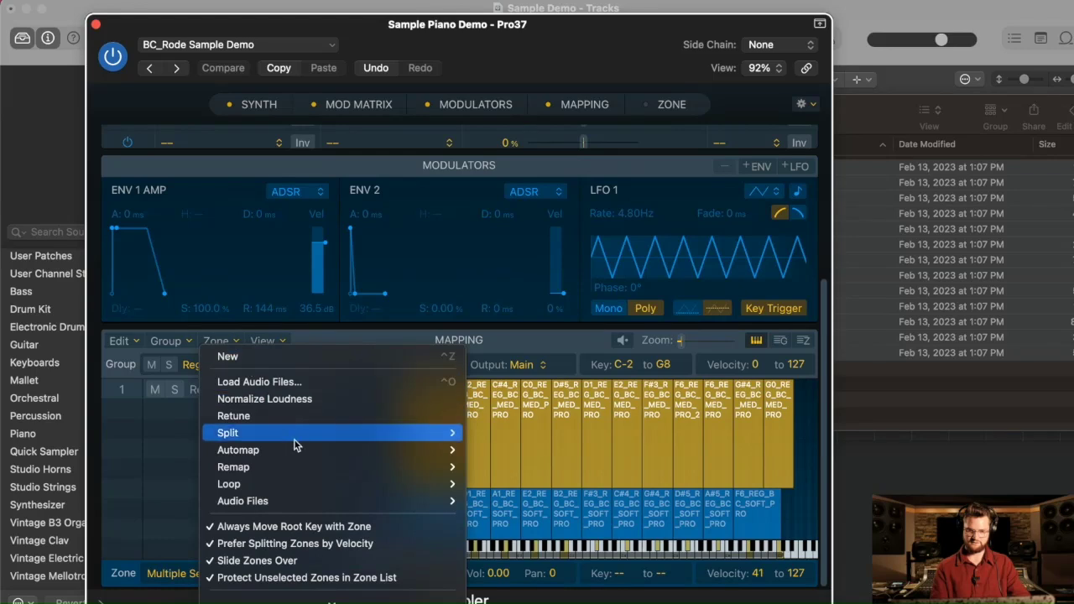
mouse_move(309, 452)
click(573, 498)
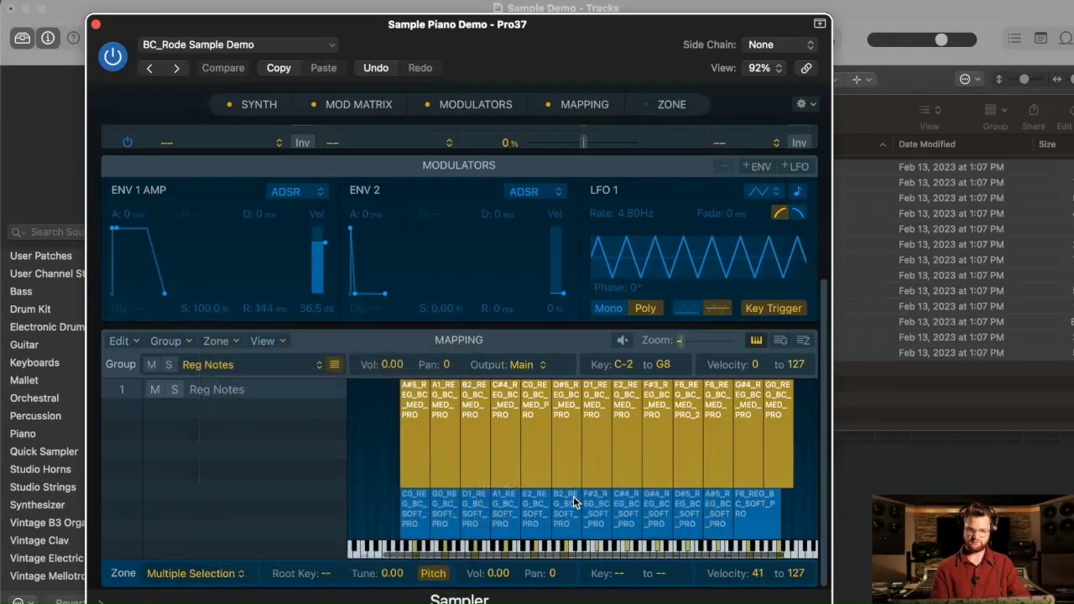
click(404, 458)
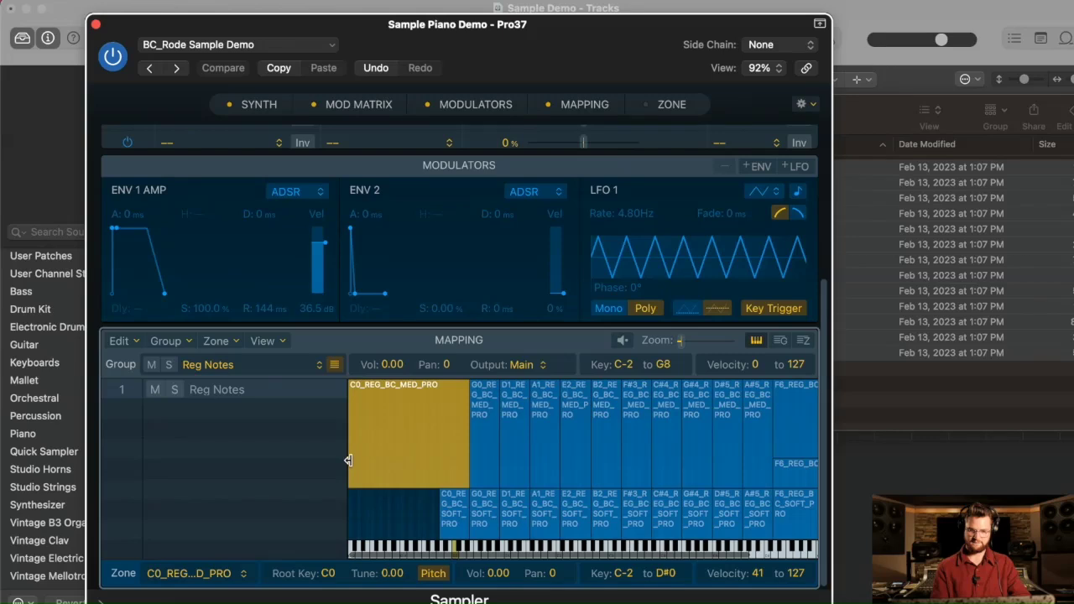
drag(355, 460, 780, 435)
Lower the upper velocity limit of the MED zones from C0 through A#5 to 74
drag(411, 436, 744, 447)
drag(452, 379, 459, 440)
click(459, 439)
Set the F6 MED_PRO_2 zone's upper velocity to 54 and limit the F6 MED_PRO zone to velocity 55 to 74
scroll(487, 425, right, 3)
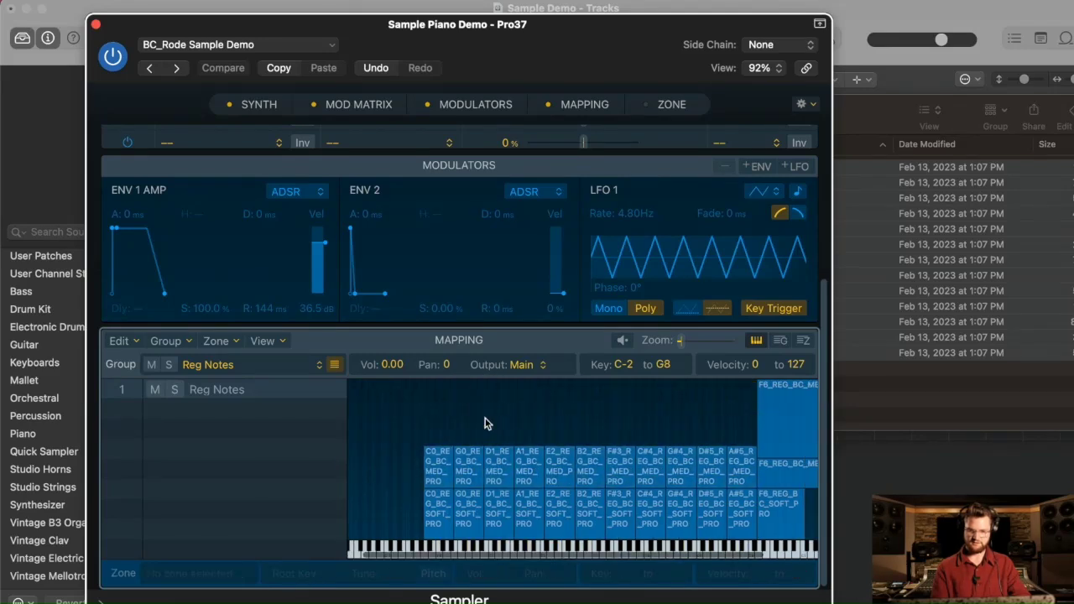
click(730, 465)
drag(730, 460, 730, 470)
click(732, 454)
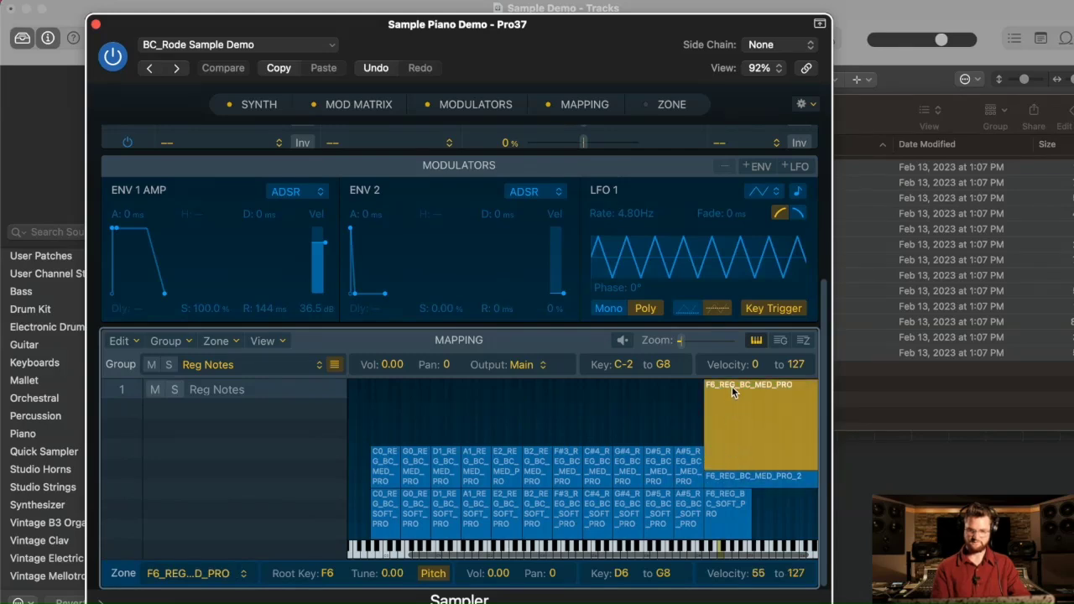
drag(733, 380, 729, 445)
Trim the high key of both F6 MED zones to C#7
click(853, 406)
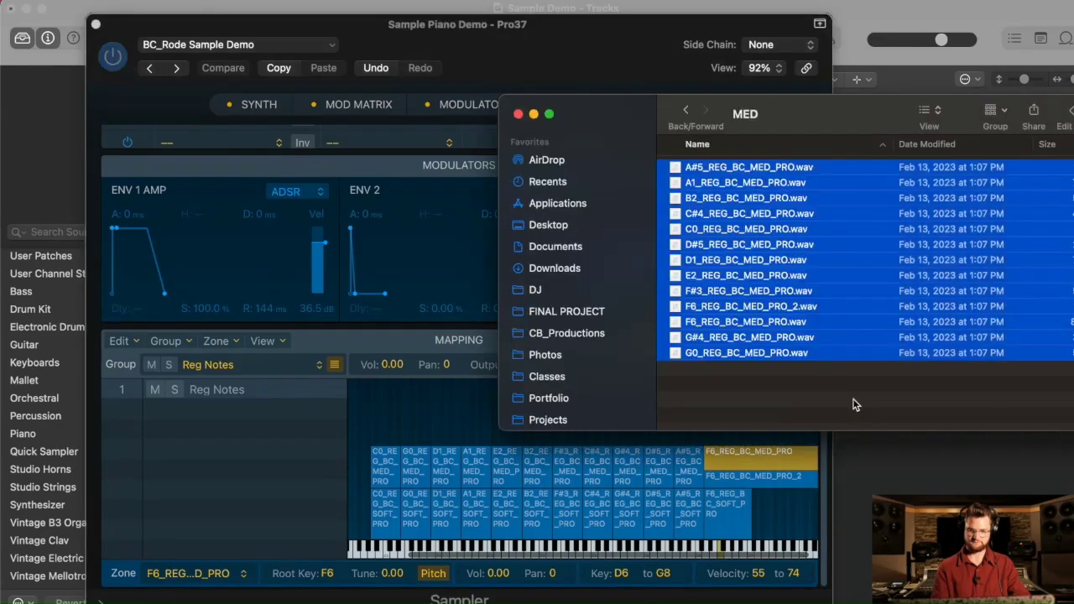
click(786, 501)
click(786, 482)
scroll(786, 487, right, 2)
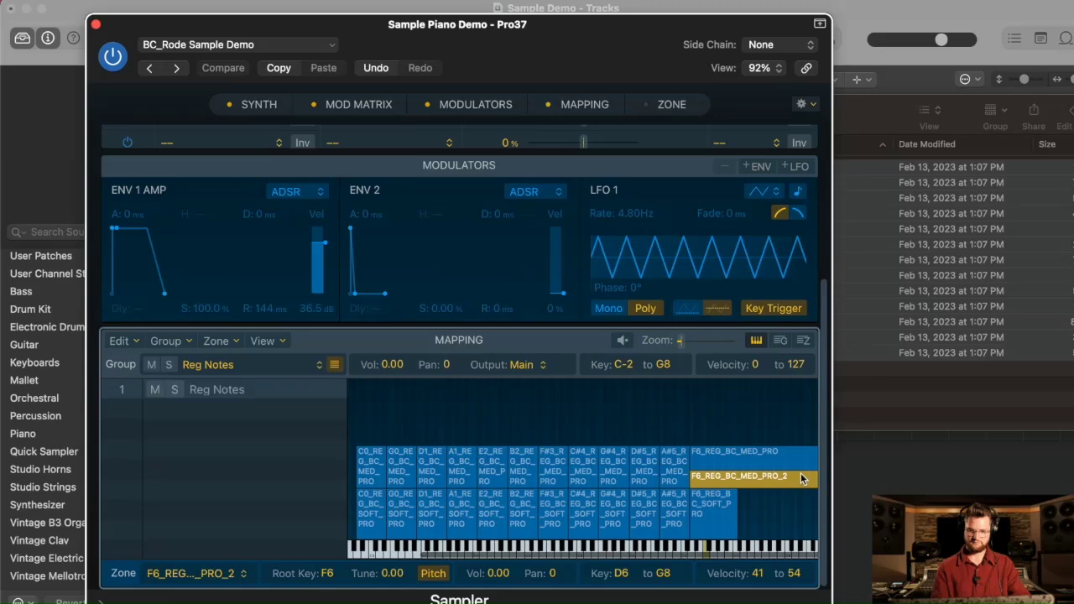
drag(818, 478, 739, 484)
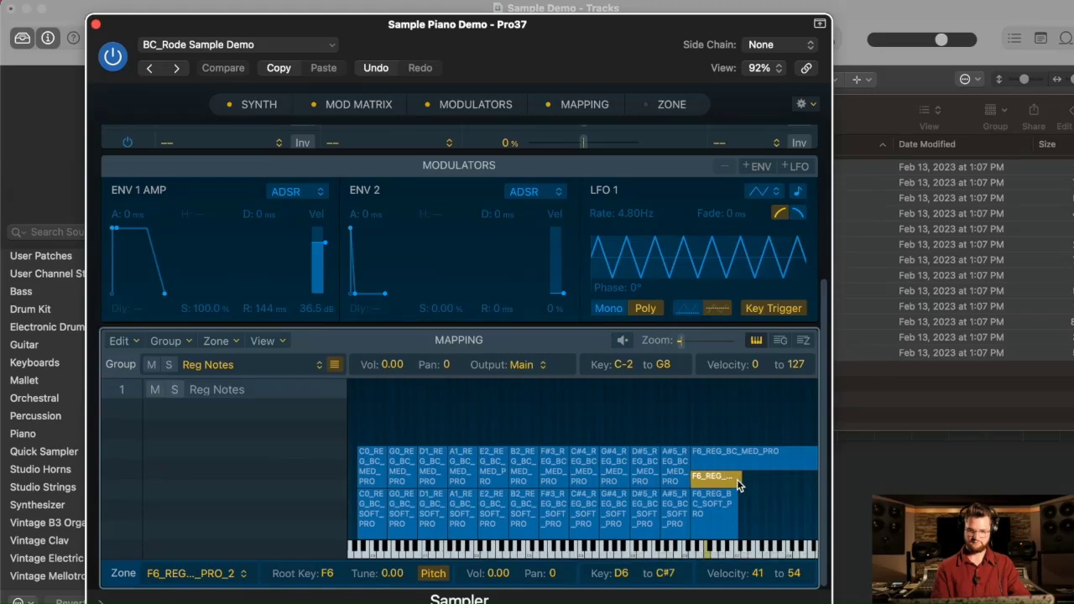
click(753, 464)
drag(819, 457, 739, 457)
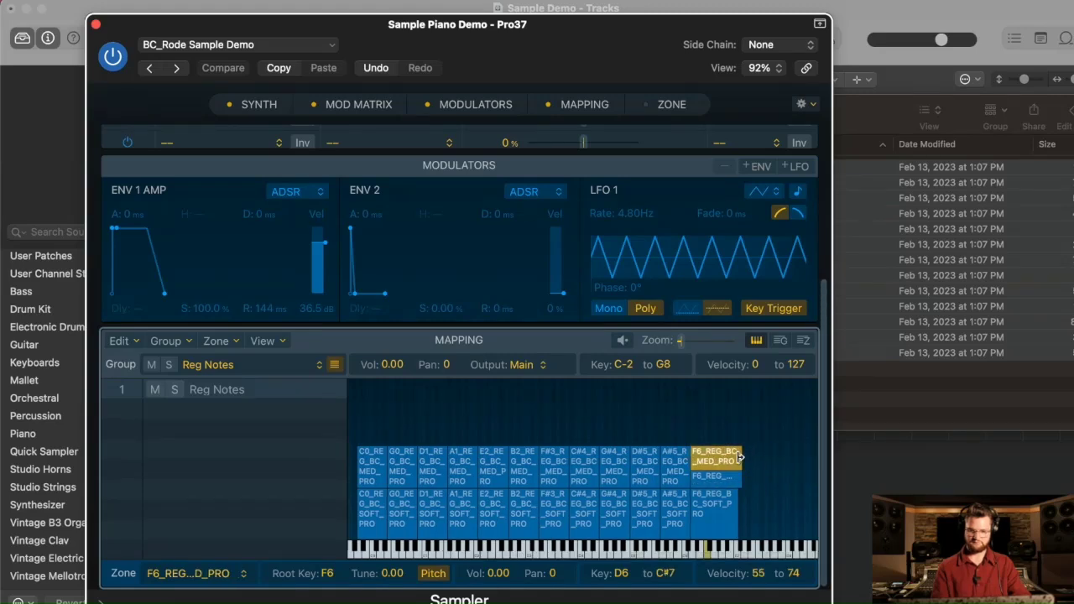
Bring all samples from the LOUD folder in Finder into the mapping, above the MED zones at velocity 75 to 127
click(896, 402)
click(686, 110)
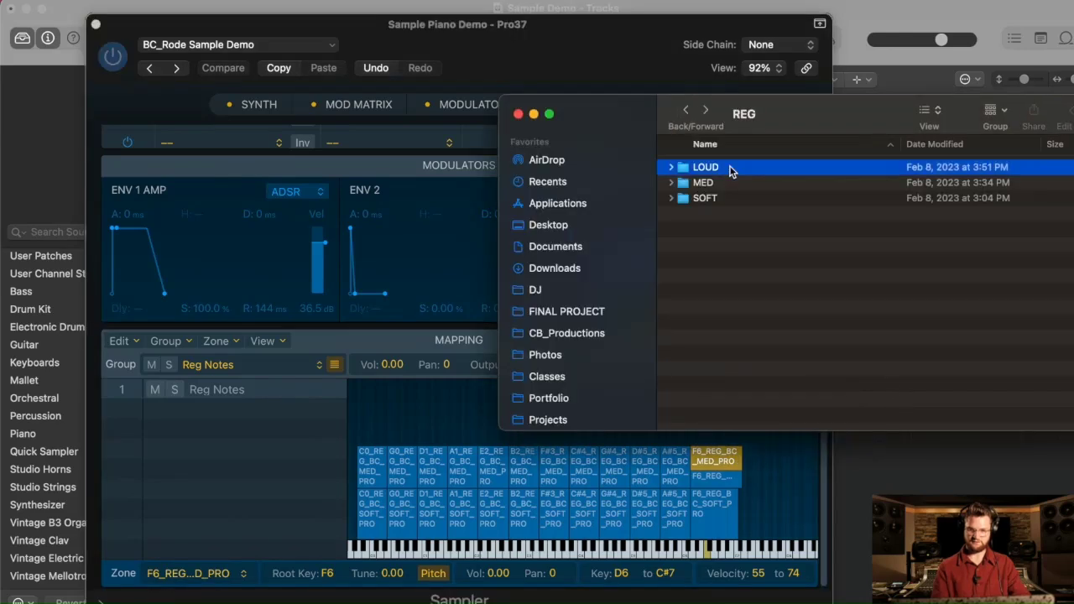
double_click(729, 170)
click(715, 167)
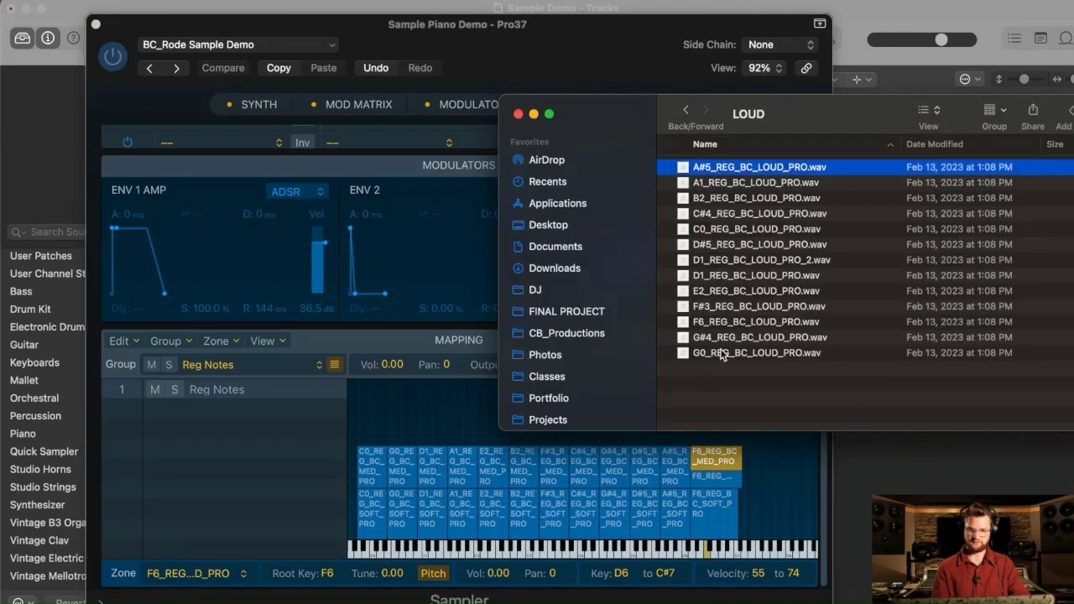
shift+click(720, 353)
drag(705, 308, 356, 456)
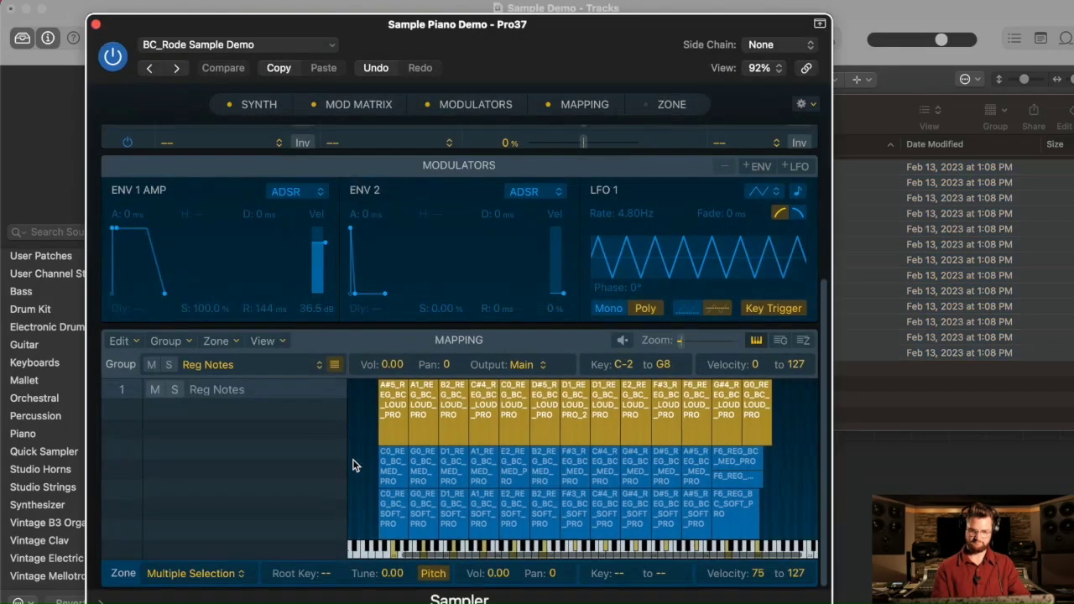
Automap the LOUD zones using root notes from their audio file names
click(237, 343)
mouse_move(282, 449)
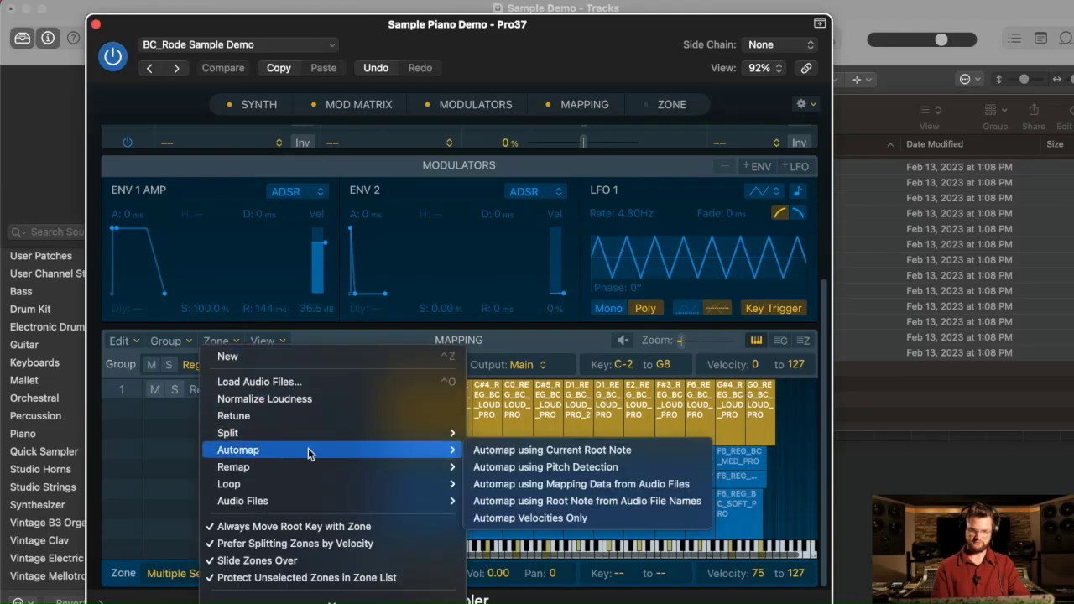
click(598, 502)
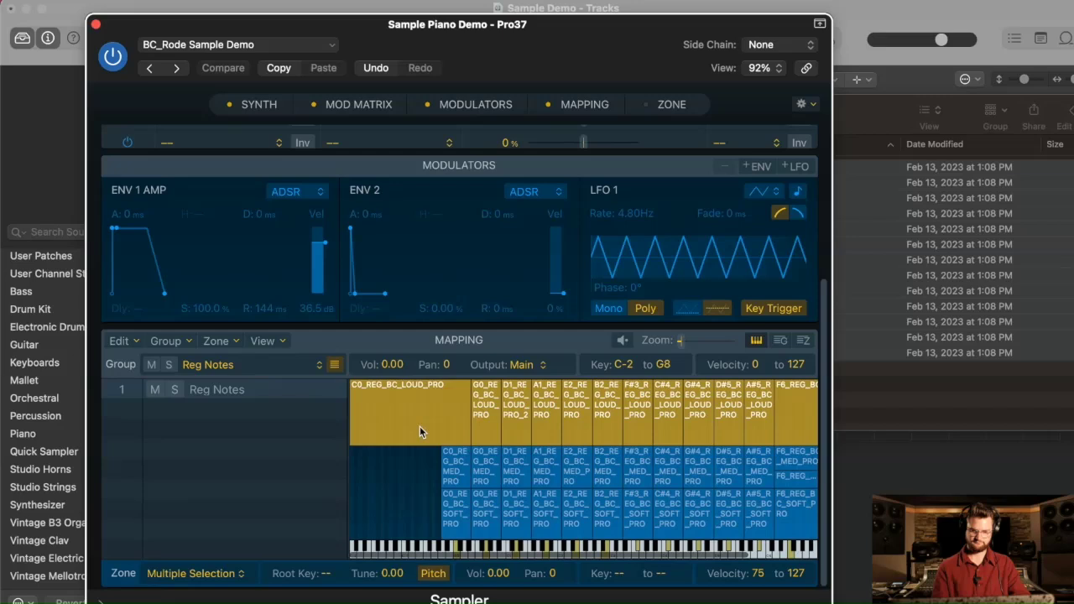
Trim the C0 LOUD zone's low edge and the F6 LOUD zone's high edge to line up with the MED zones below
click(409, 423)
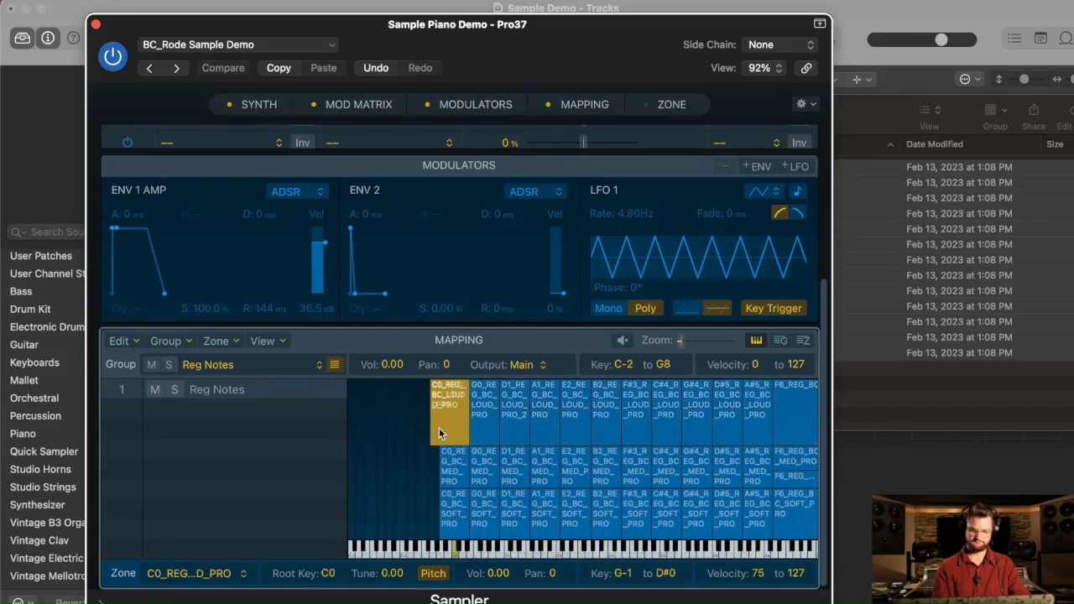
click(711, 413)
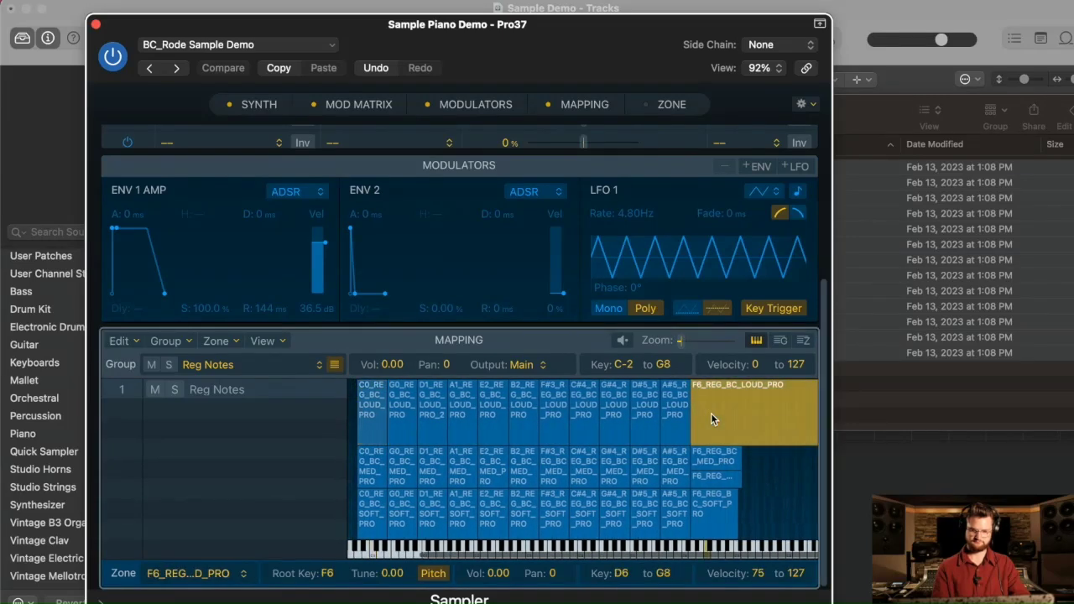
drag(816, 423, 740, 424)
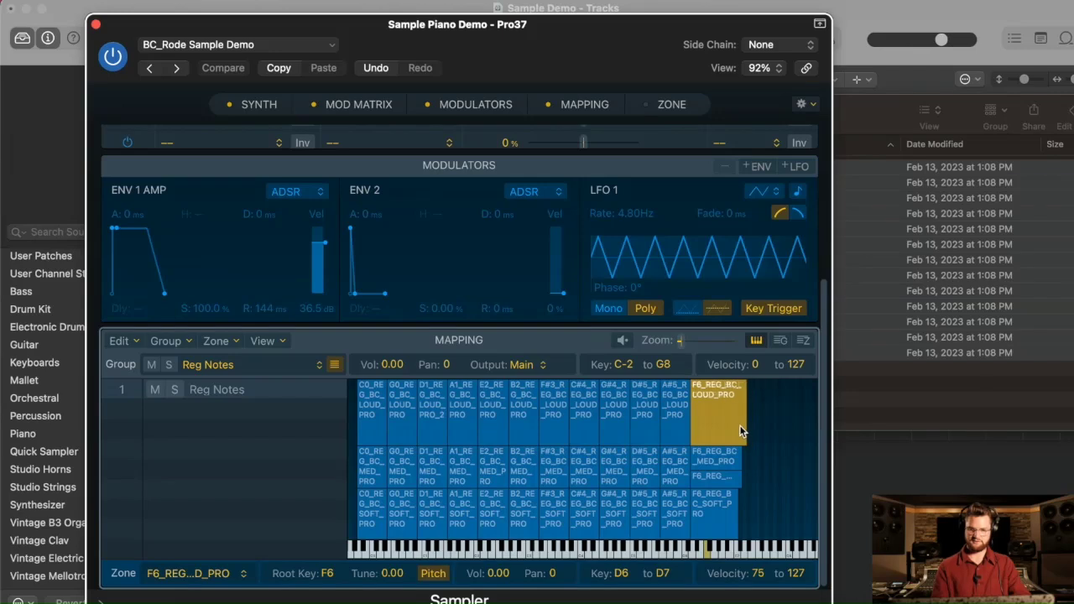
click(786, 433)
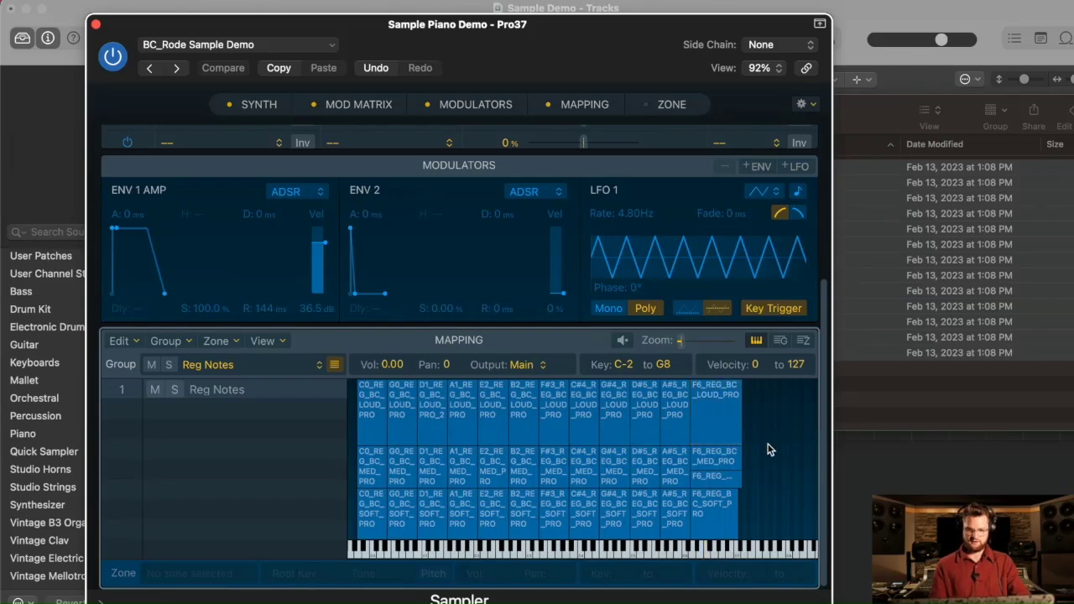
scroll(769, 449, left, 5)
scroll(650, 445, right, 3)
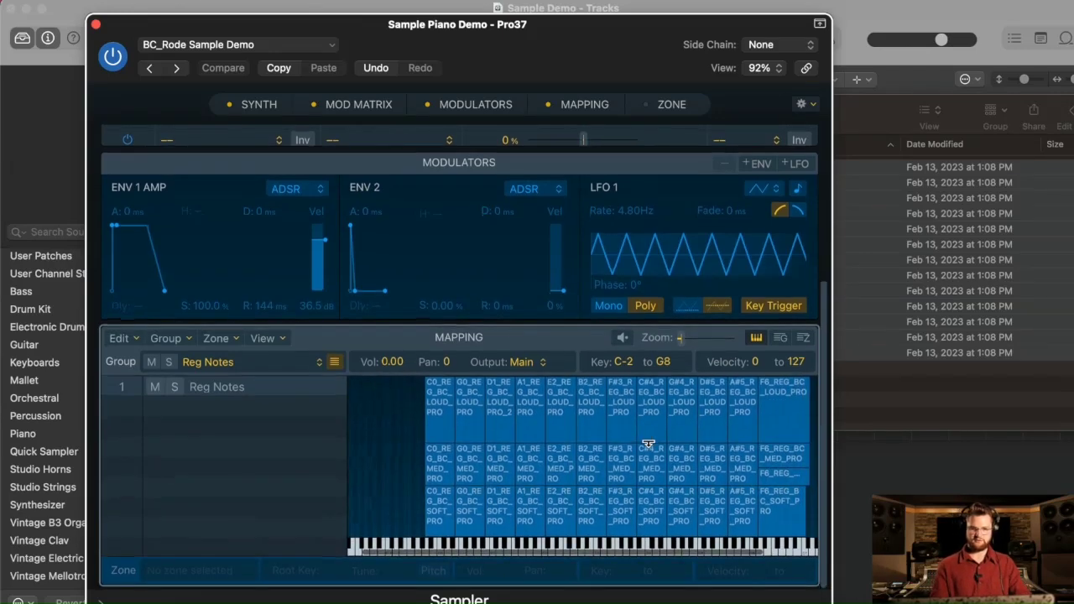
Save the sampler instrument under the new name "BC_Pro37 Sample Demo" in the Sampler Instruments folder
click(235, 47)
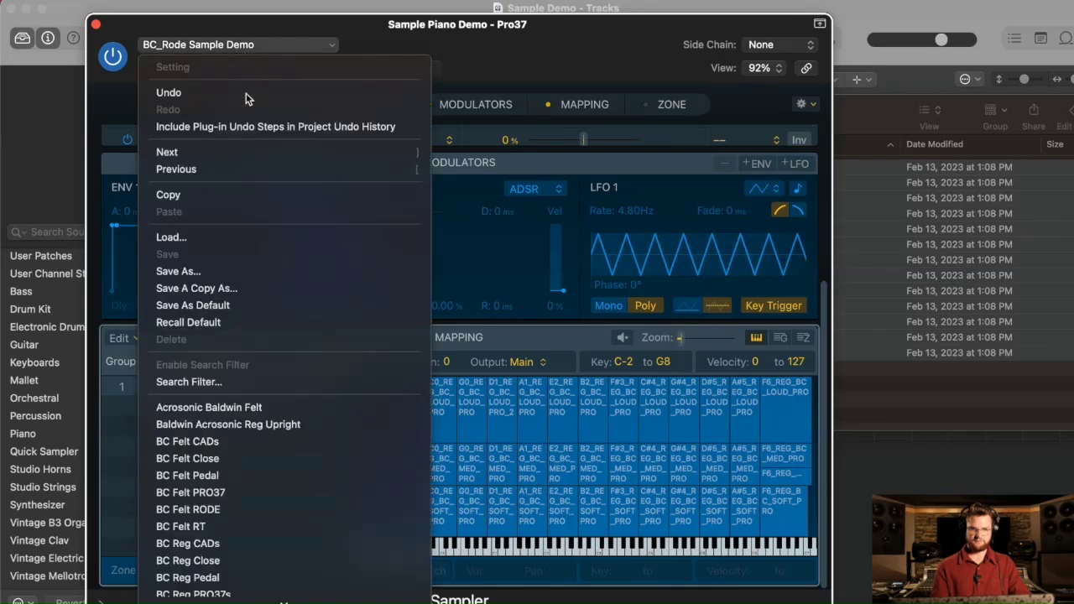
click(255, 270)
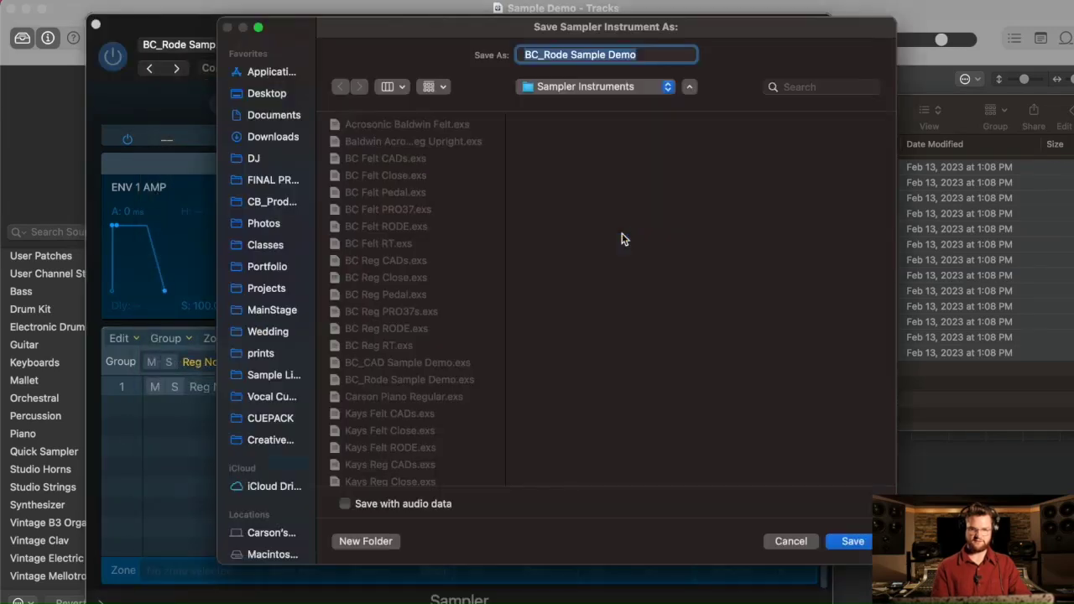
click(655, 59)
key(BackSpace)
key(BackSpace)
key(BackSpace)
key(BackSpace)
text(Pro)
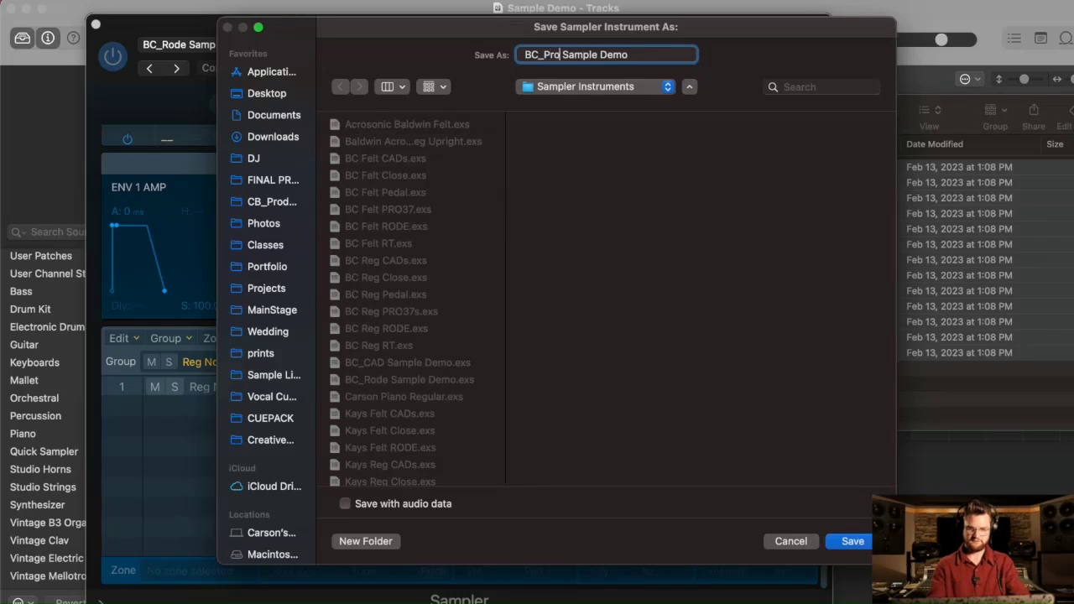
text(37)
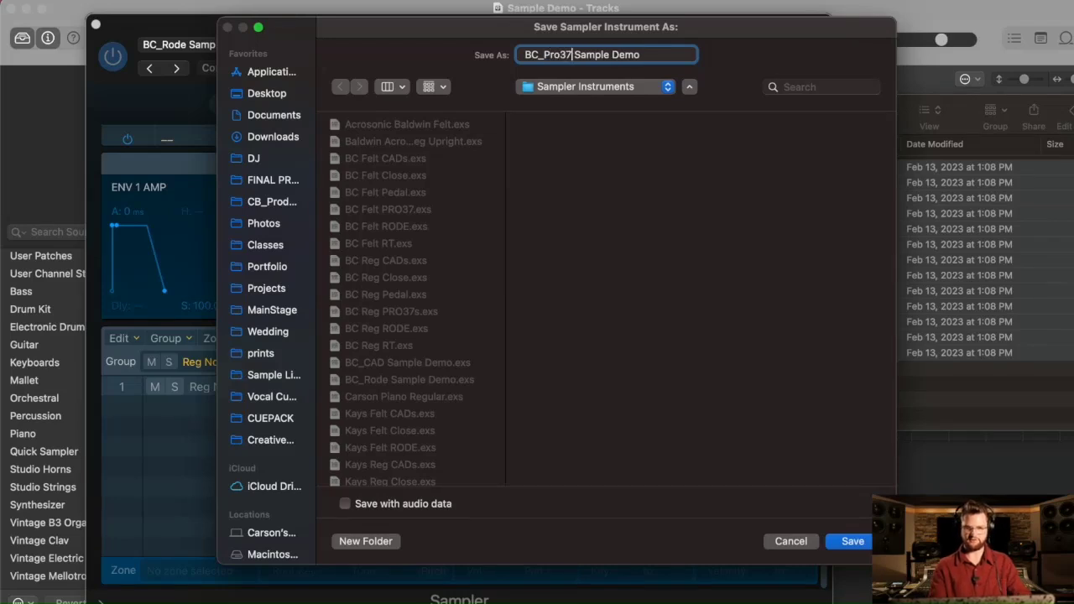
key(Return)
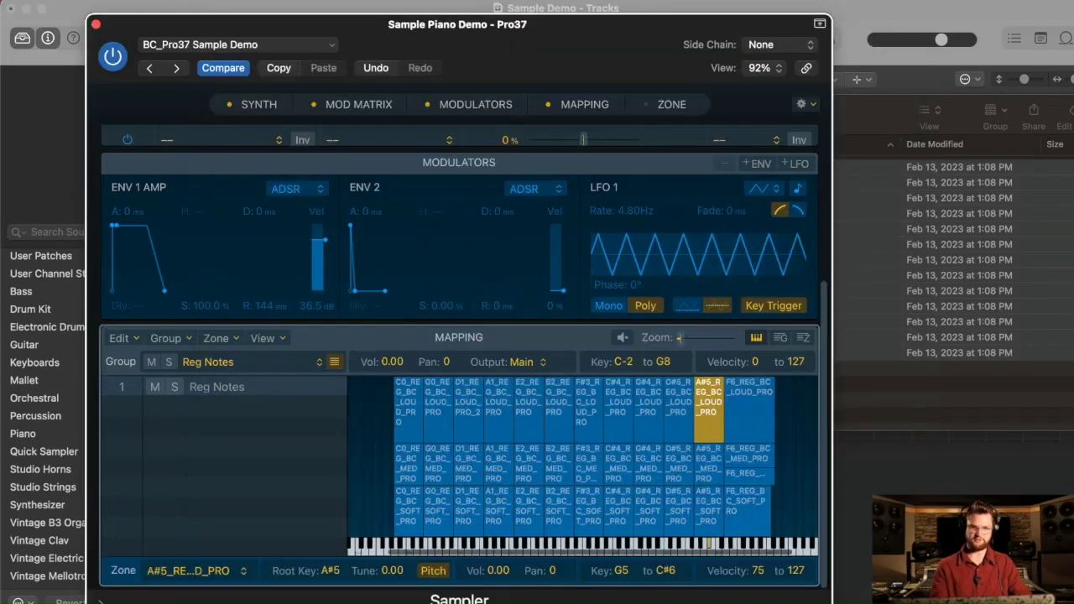
Bring all samples from the SOFT folder in Finder into the empty Reg Notes mapping and automap them using root notes from audio file names
click(96, 27)
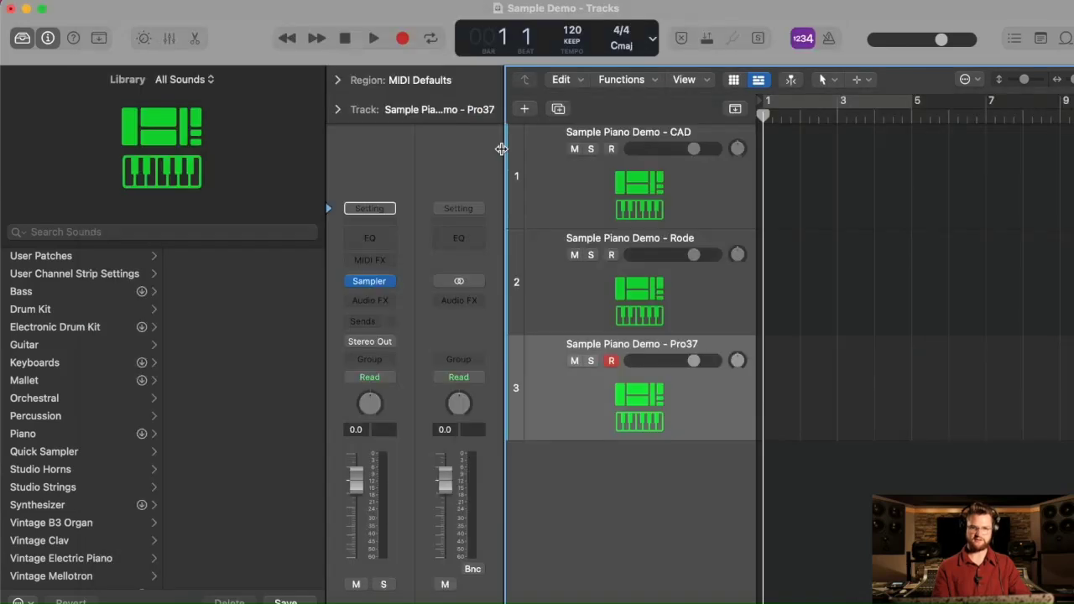
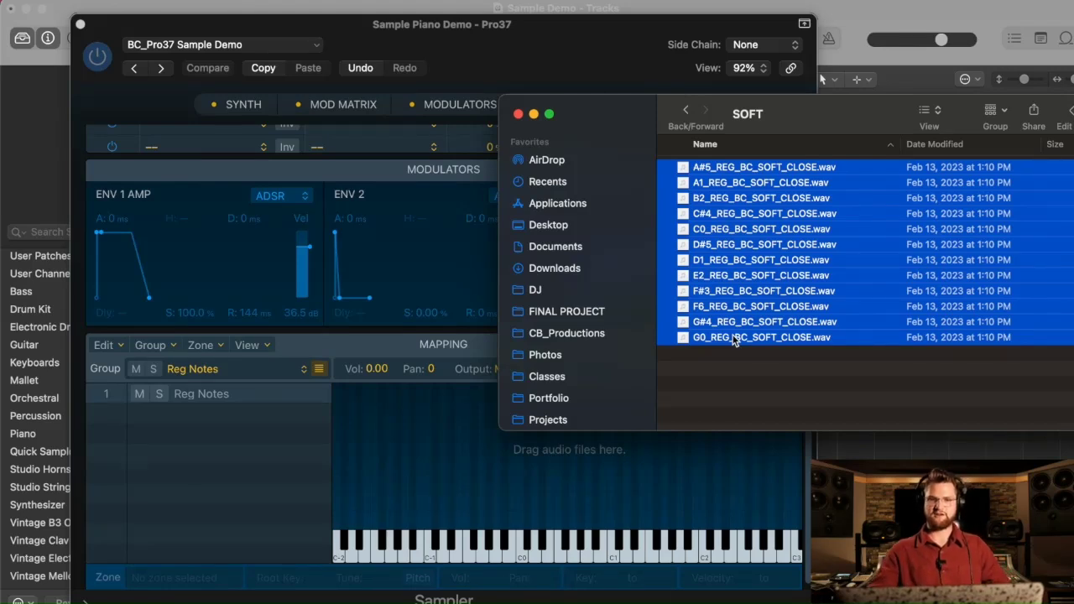
drag(680, 195, 370, 449)
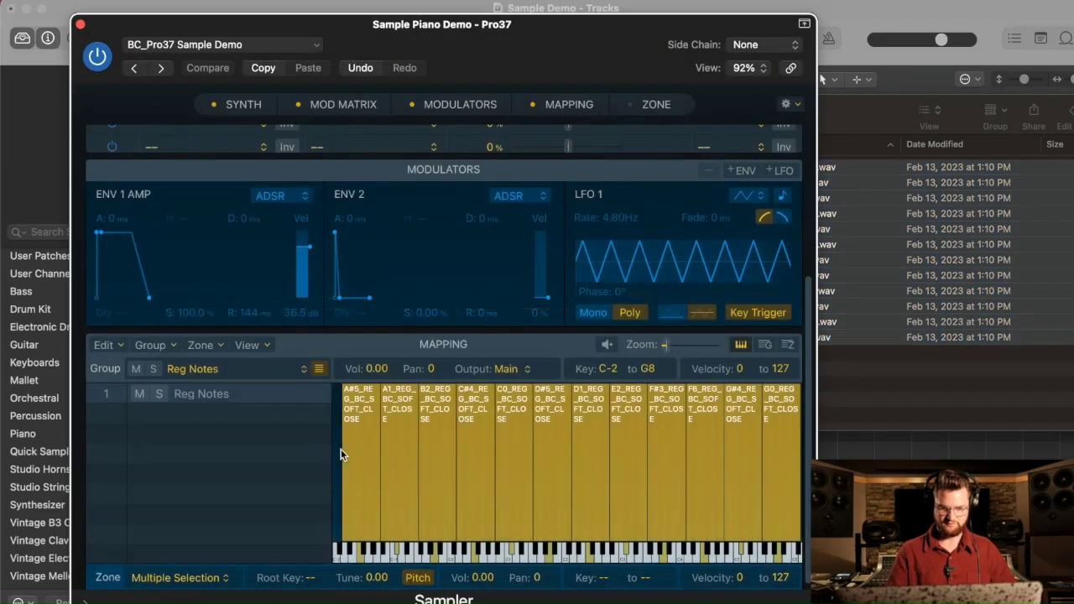
click(215, 345)
mouse_move(286, 454)
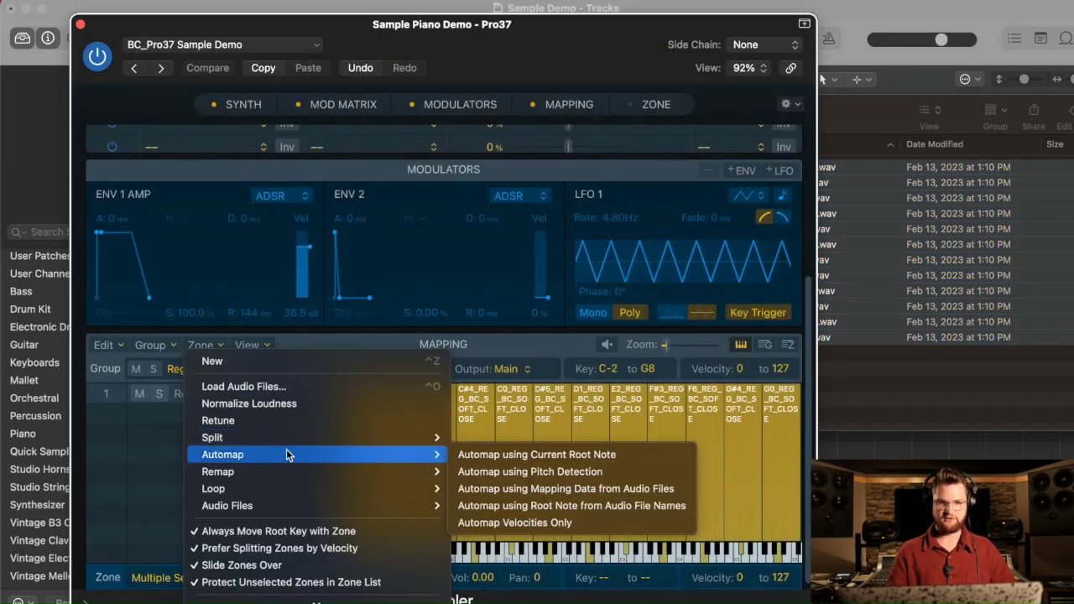
click(546, 505)
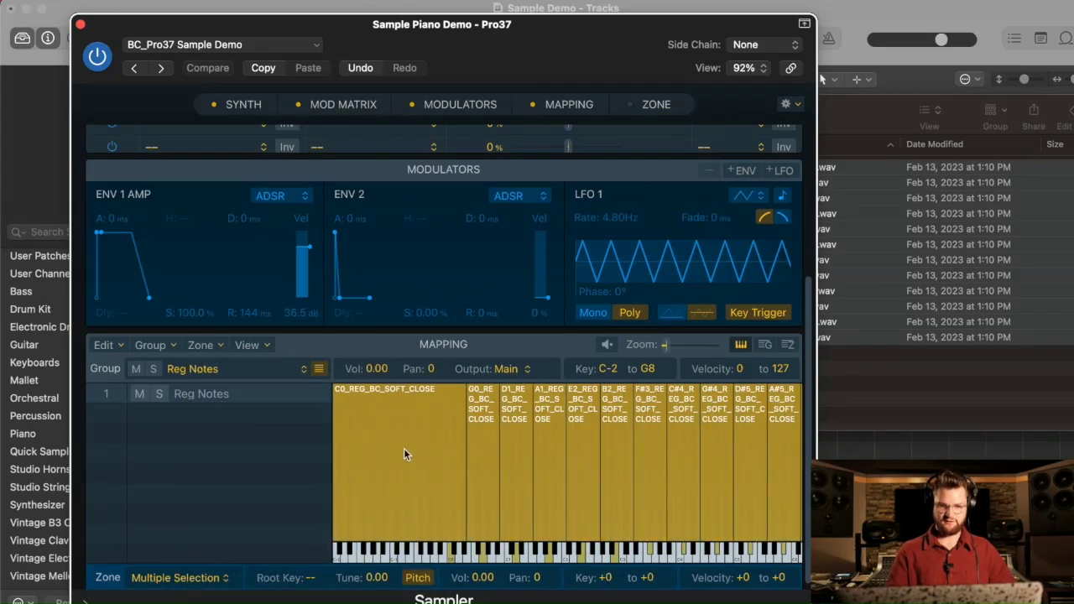
Trim the C0 SOFT zone's low key to G#-1 and the F6 SOFT zone's high key to C7
click(404, 454)
drag(335, 468, 436, 474)
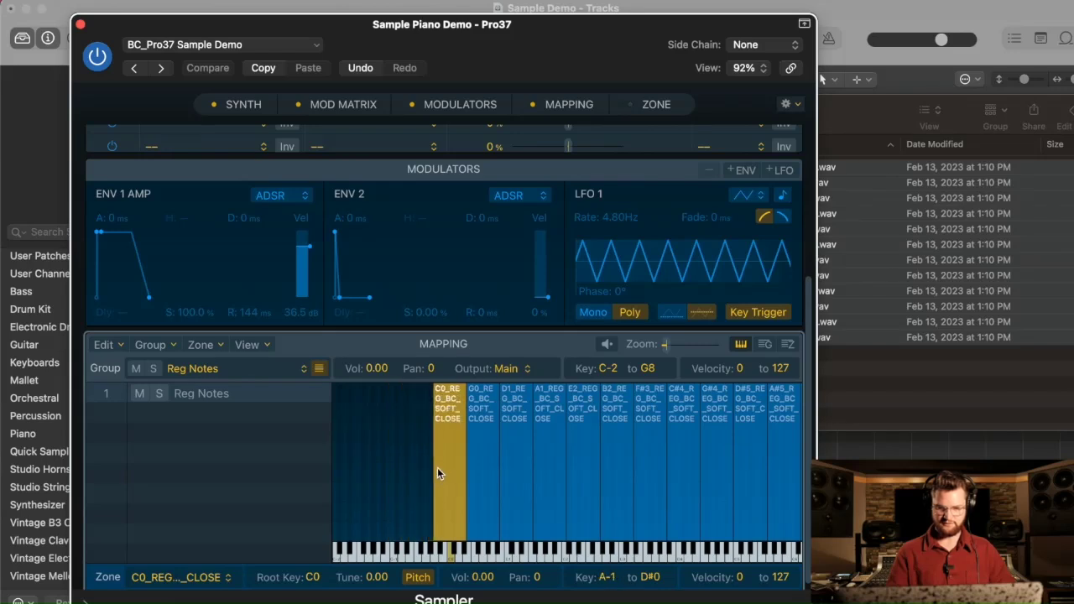
drag(437, 468, 436, 468)
scroll(436, 467, right, 5)
click(761, 459)
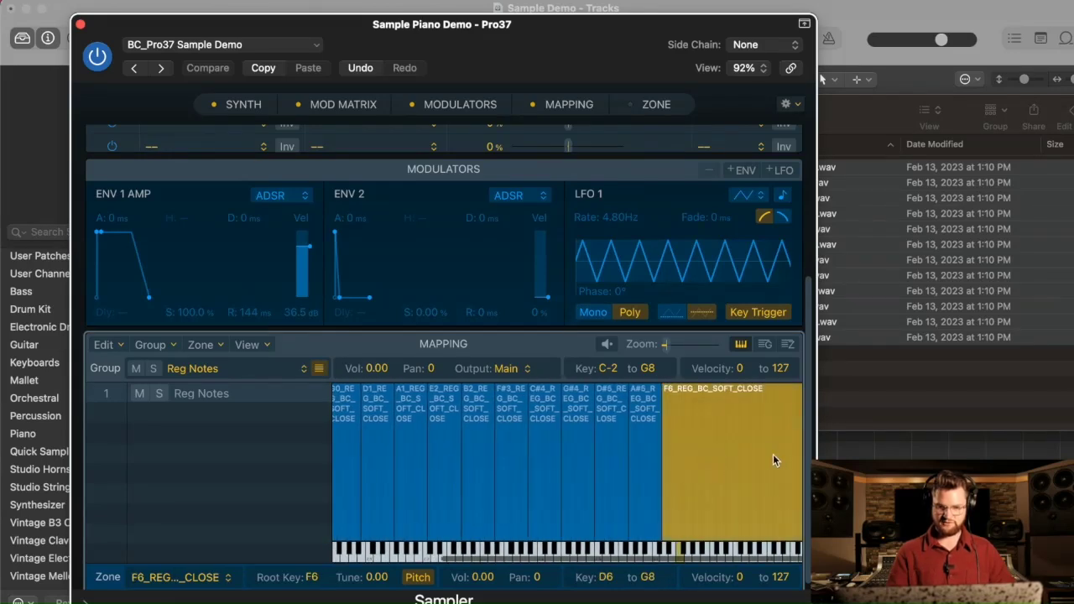
drag(798, 467, 701, 476)
Lower the top velocity of all SOFT zones together to 36
drag(342, 457, 763, 440)
drag(399, 382, 404, 497)
Bring all samples from the MED folder in Finder into the mapping, above the SOFT zones at velocity 37 to 127
click(847, 410)
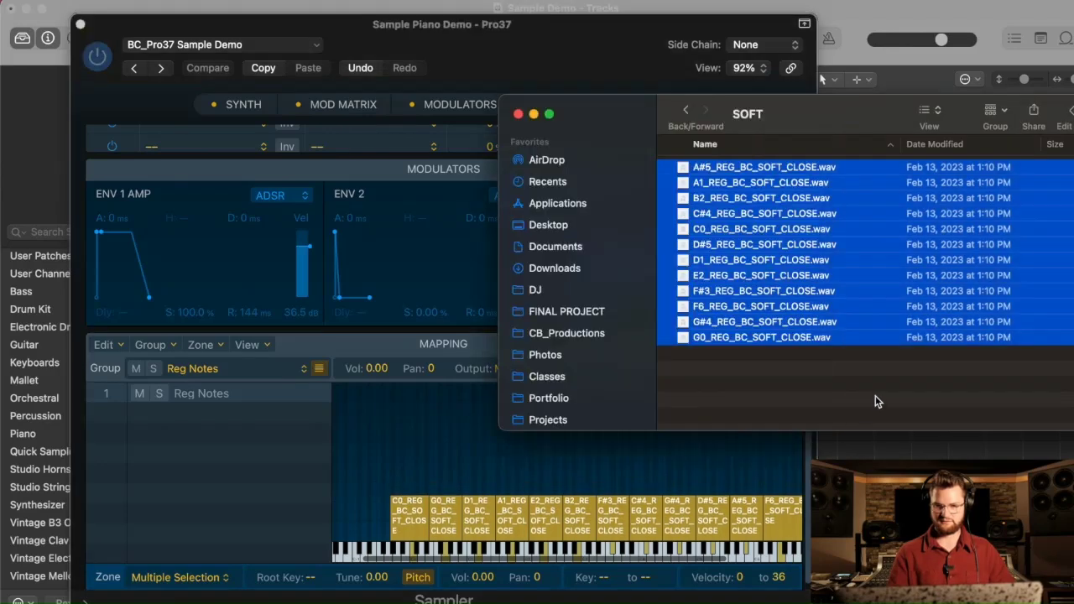
click(681, 112)
double_click(748, 183)
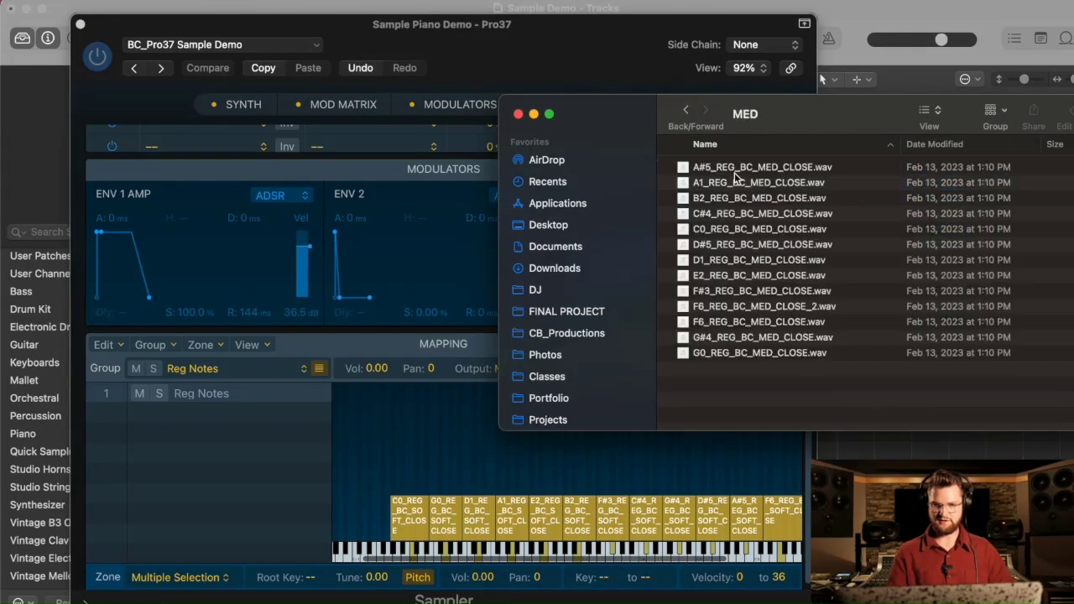
click(732, 168)
shift+click(707, 353)
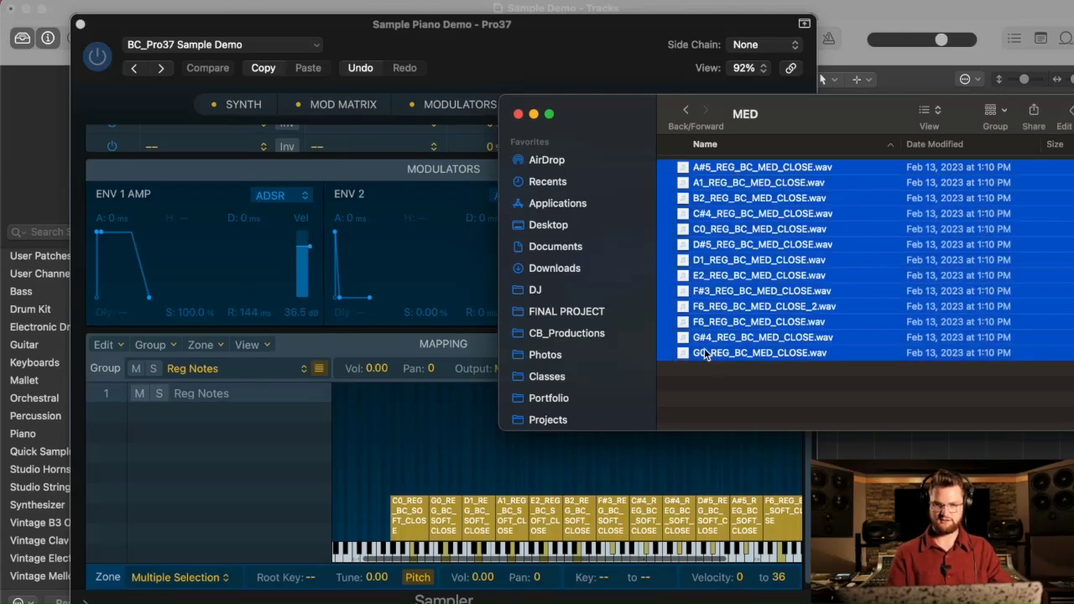
drag(703, 339, 359, 440)
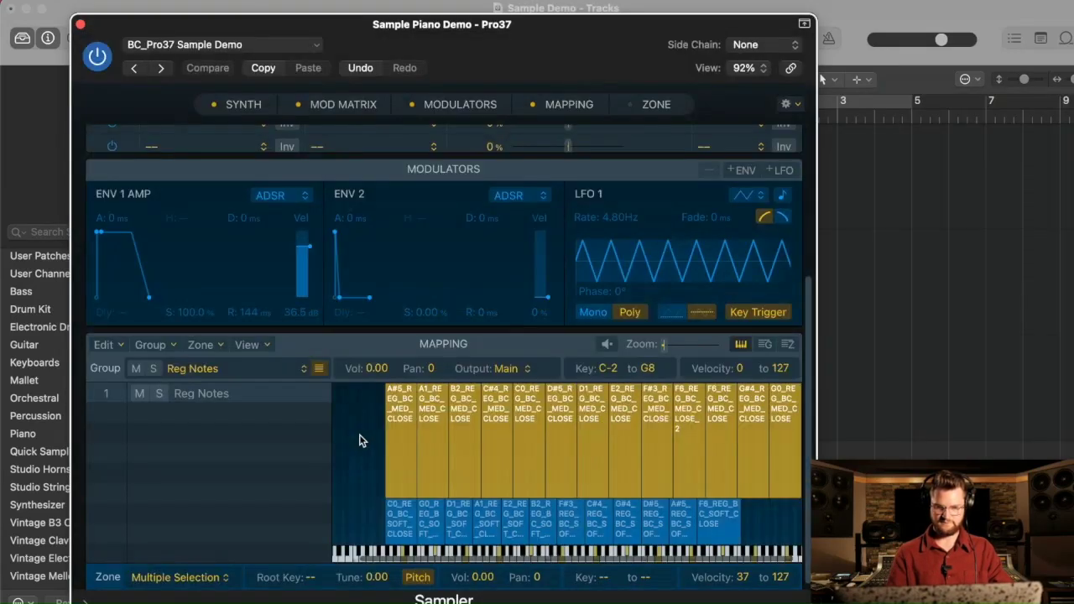
Automap the MED zones using root notes from their audio file names
click(216, 345)
mouse_move(294, 451)
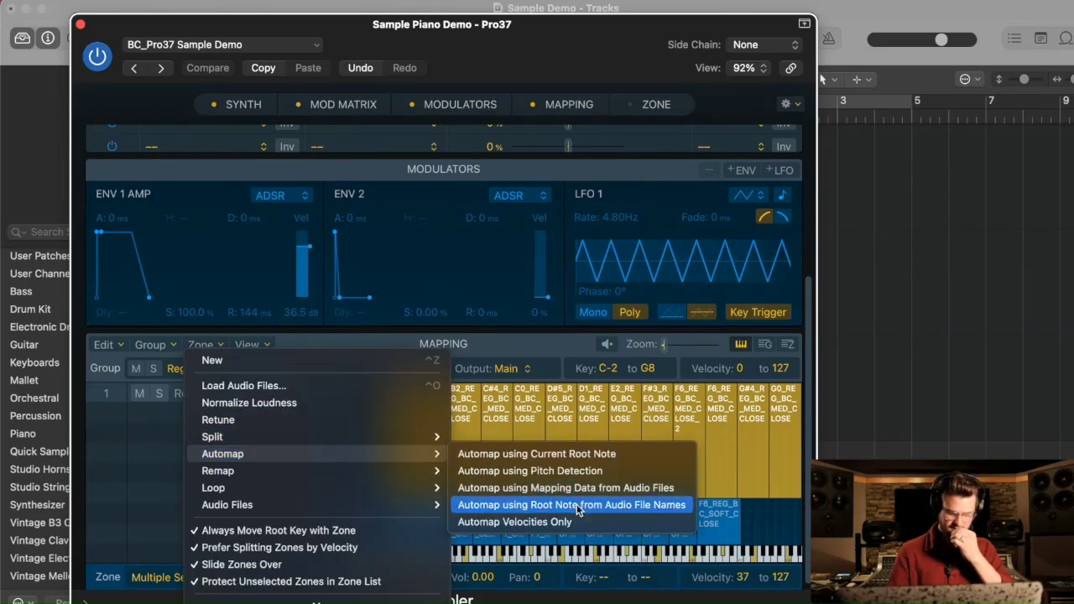
click(577, 506)
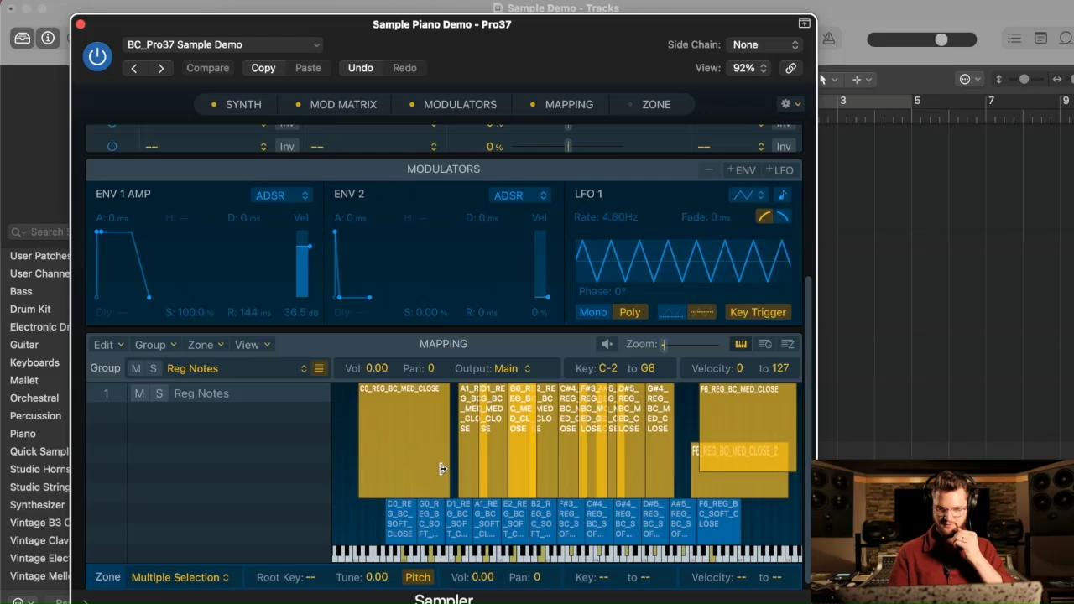
Trim the C0 MED zone's low key to G#-1 and lower the top velocity of the C0 through A#5 MED zones to 75
click(367, 469)
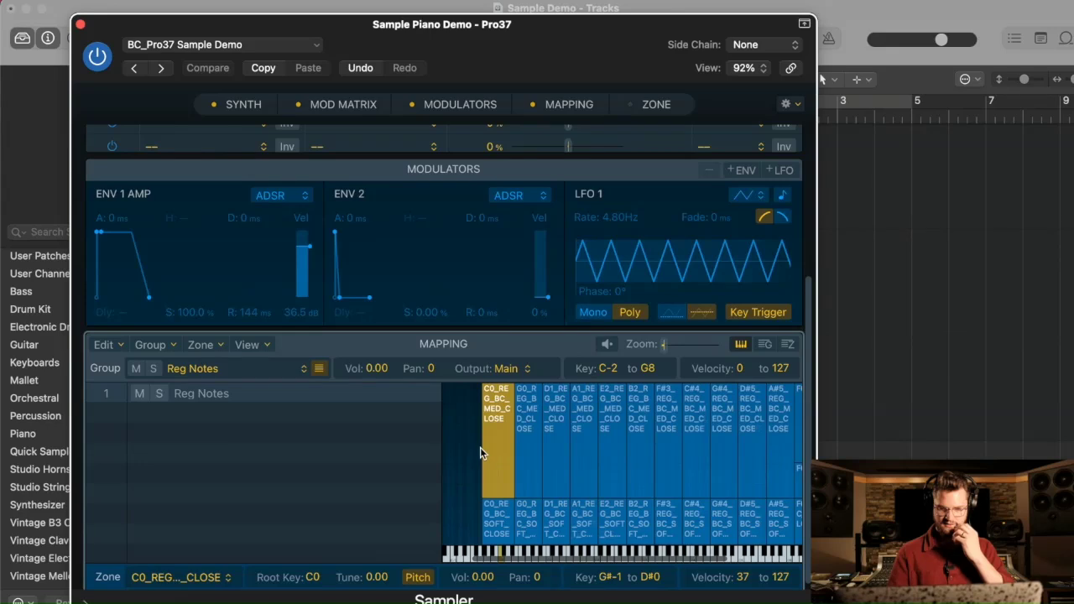
drag(442, 464, 261, 461)
drag(336, 462, 662, 445)
drag(539, 385, 537, 449)
click(607, 431)
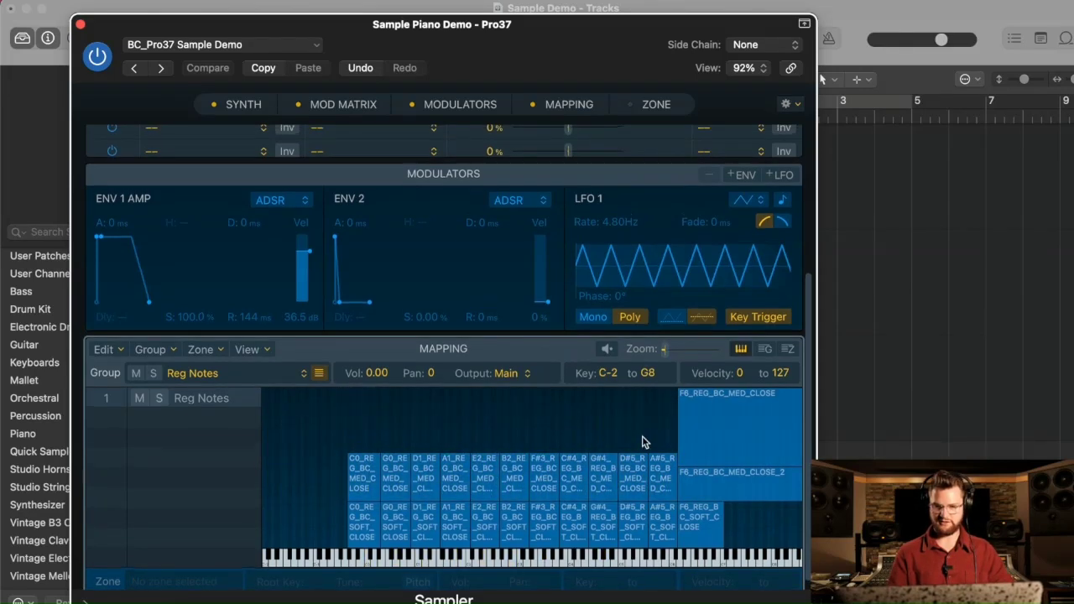
Set F6_REG_BC_MED_CLOSE to velocity 55 to 75 and F6_REG_BC_MED_CLOSE_2 to 37 to 54, trimming both zones' high key to C7
click(738, 482)
drag(716, 467, 710, 479)
drag(693, 390, 693, 456)
drag(798, 469, 716, 474)
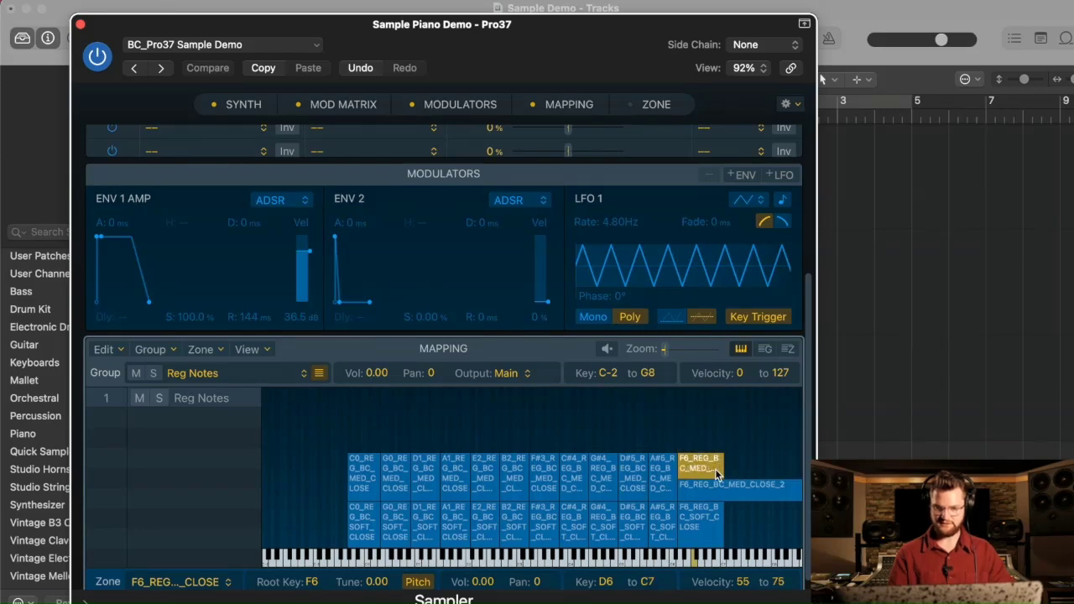
click(753, 491)
drag(802, 489, 723, 491)
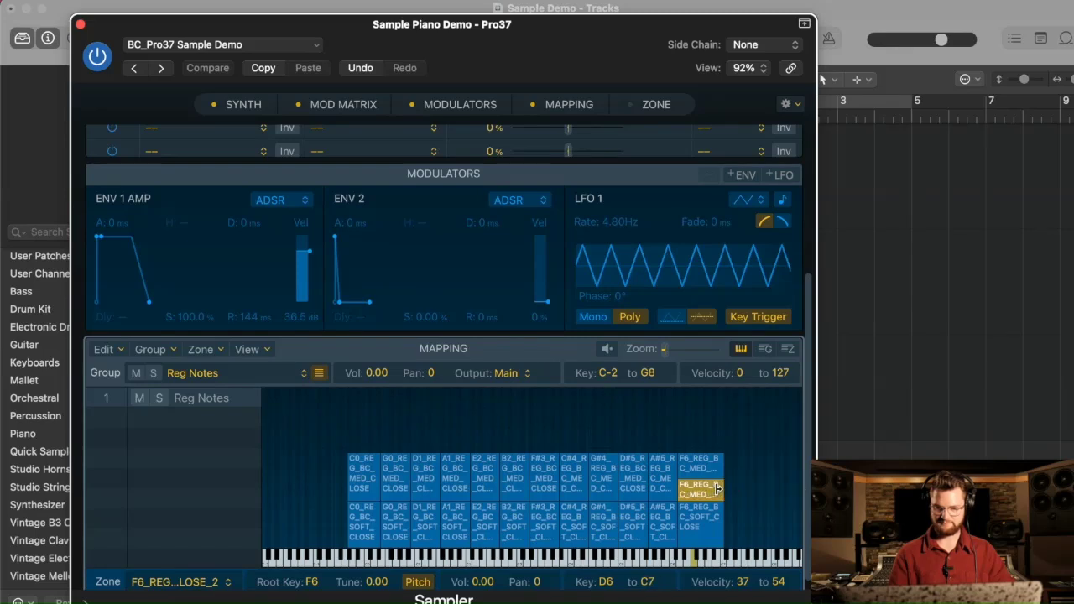
Bring all samples from the LOUD folder in Finder into the mapping, above the MED zones at velocity 76 to 127
click(189, 601)
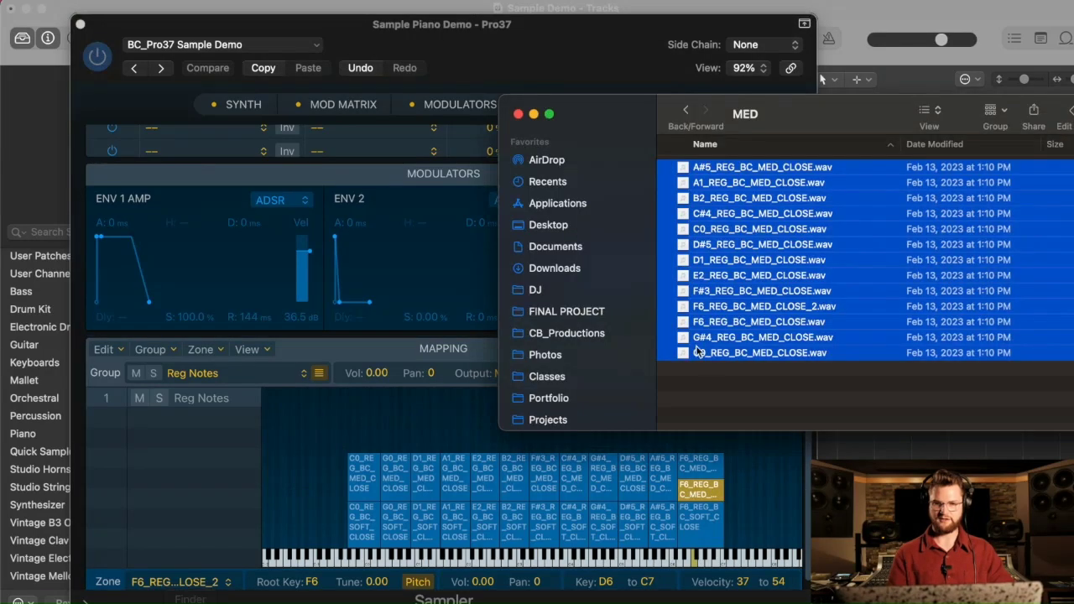
click(752, 381)
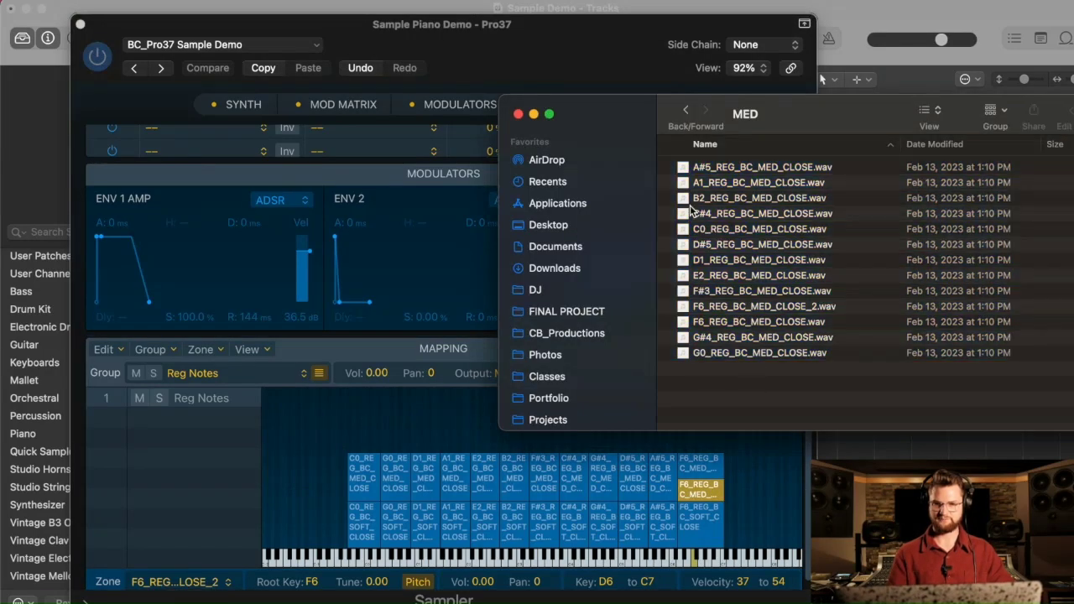
click(686, 110)
double_click(705, 167)
click(719, 167)
shift+click(712, 353)
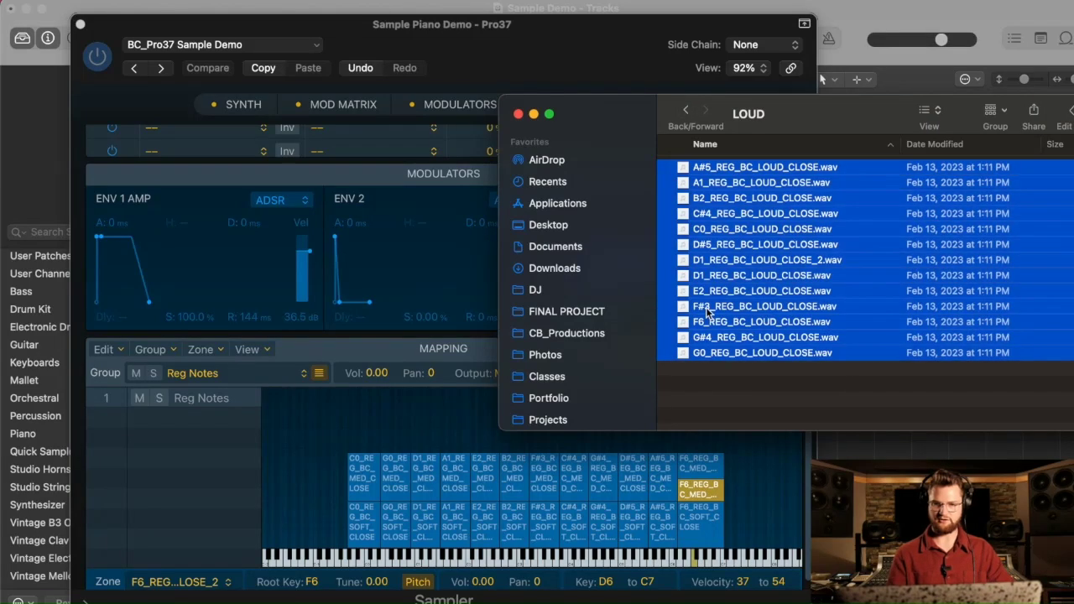
drag(712, 353, 319, 422)
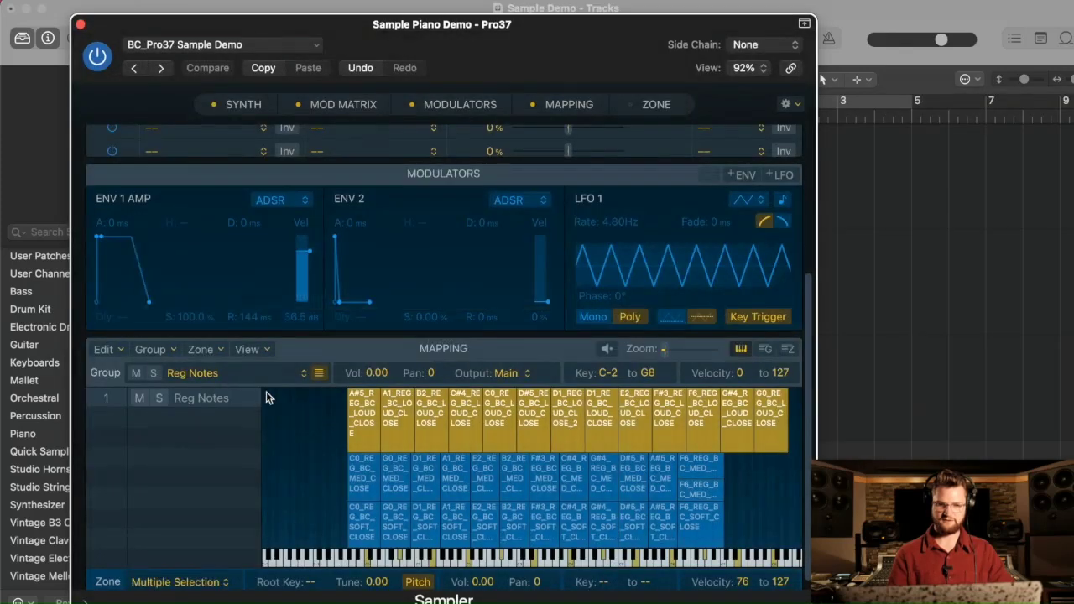
Automap the LOUD zones using root notes from their audio file names
click(214, 353)
mouse_move(265, 455)
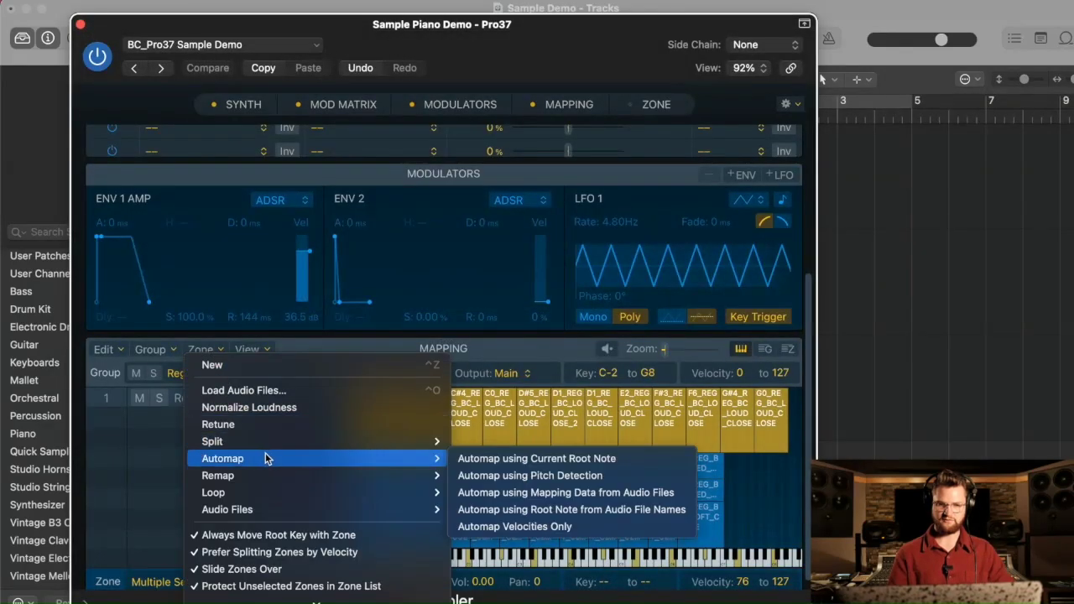
click(556, 509)
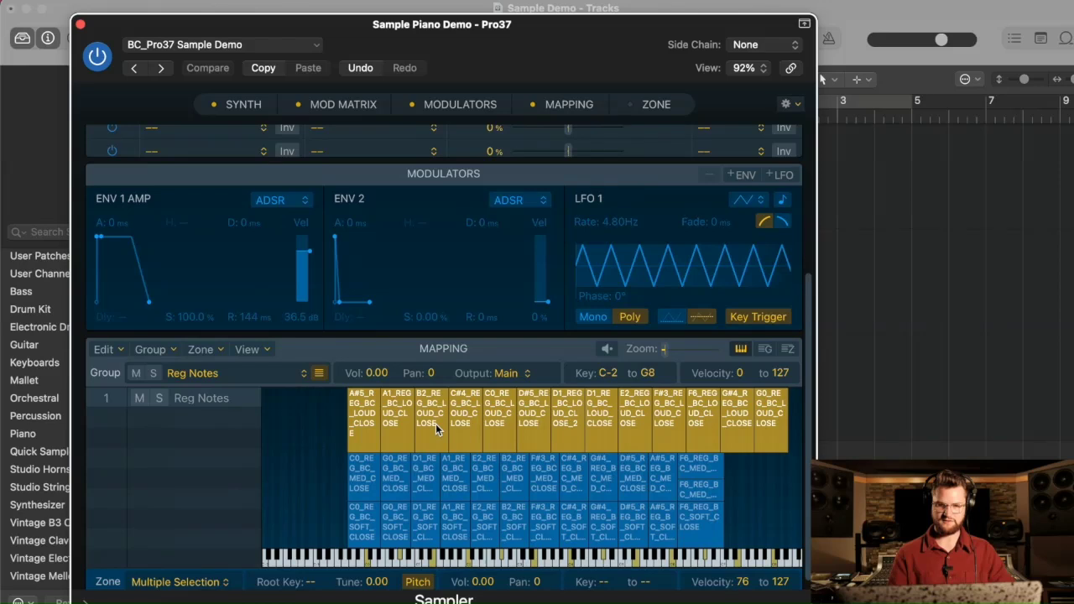
Trim the C0 LOUD zone's low edge to line up with the MED zone below and the F6 LOUD zone's high key to C7
click(300, 475)
click(288, 434)
drag(263, 436, 351, 438)
click(745, 419)
drag(794, 425, 720, 434)
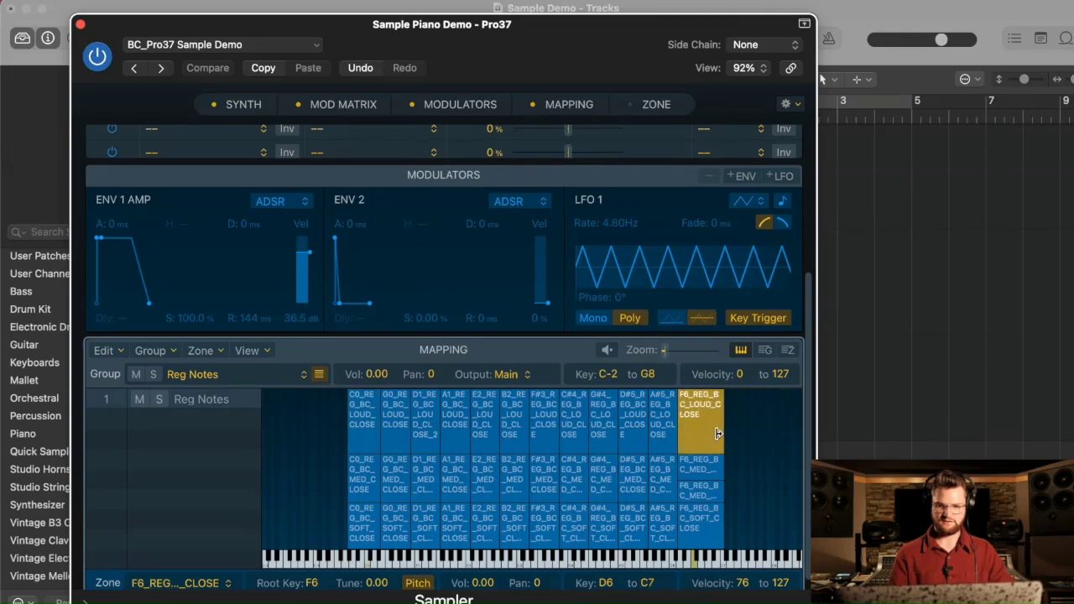
click(762, 451)
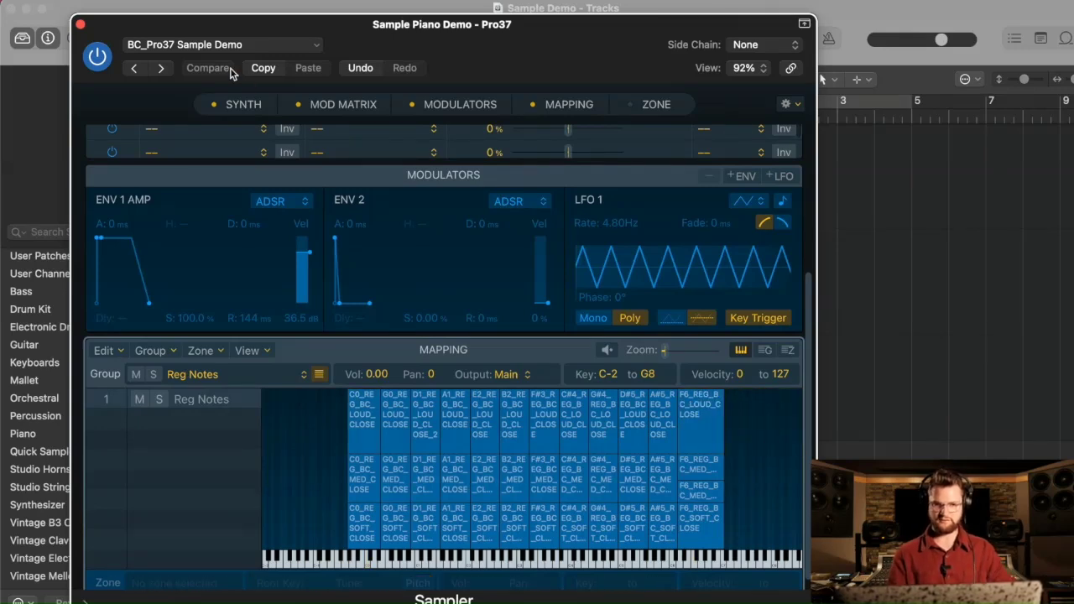
Save the sampler instrument under the new name "BC_Close Sample Demo" in the Sampler Instruments folder
click(216, 49)
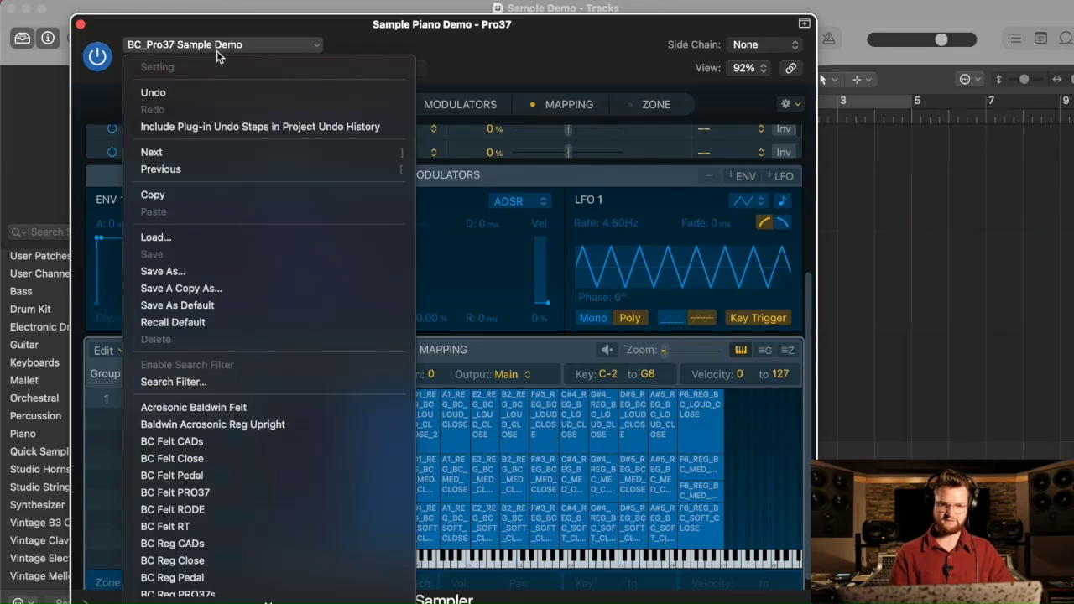
click(224, 264)
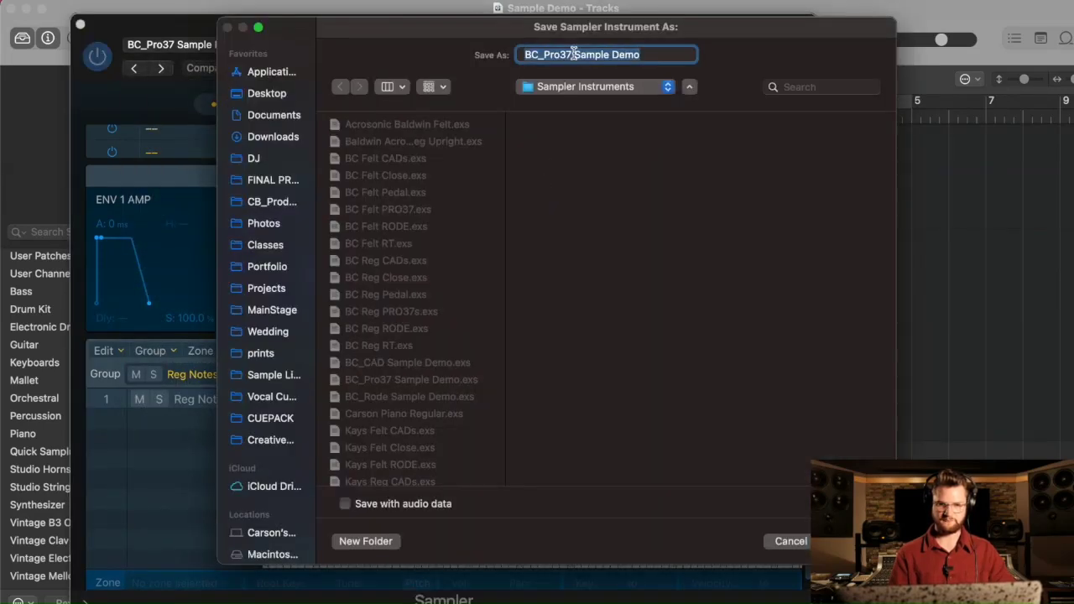
click(567, 55)
key(BackSpace)
key(BackSpace)
key(BackSpace)
key(BackSpace)
key(BackSpace)
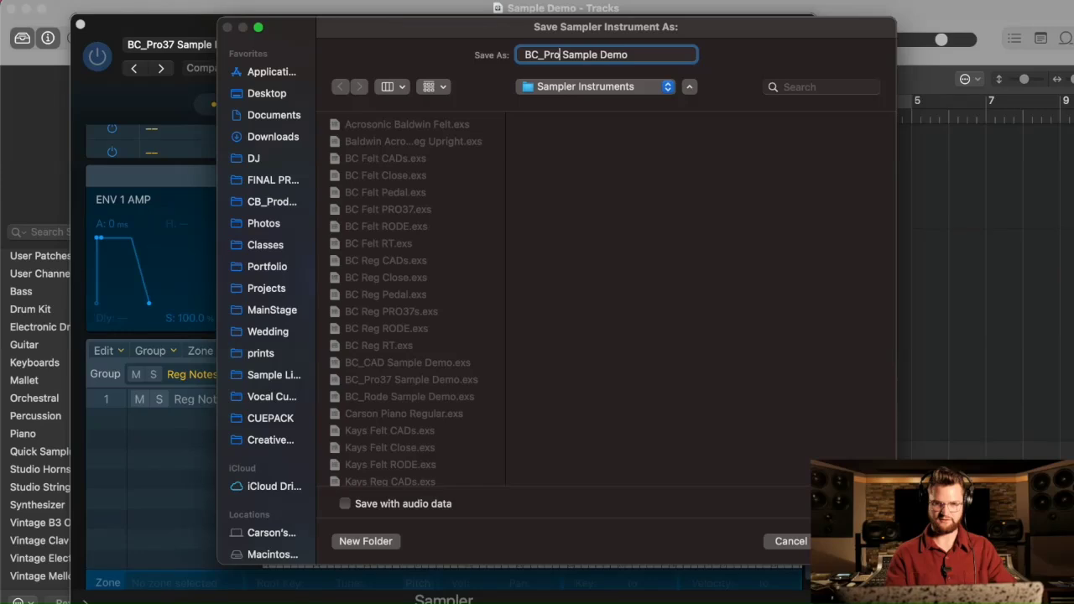
text(Close)
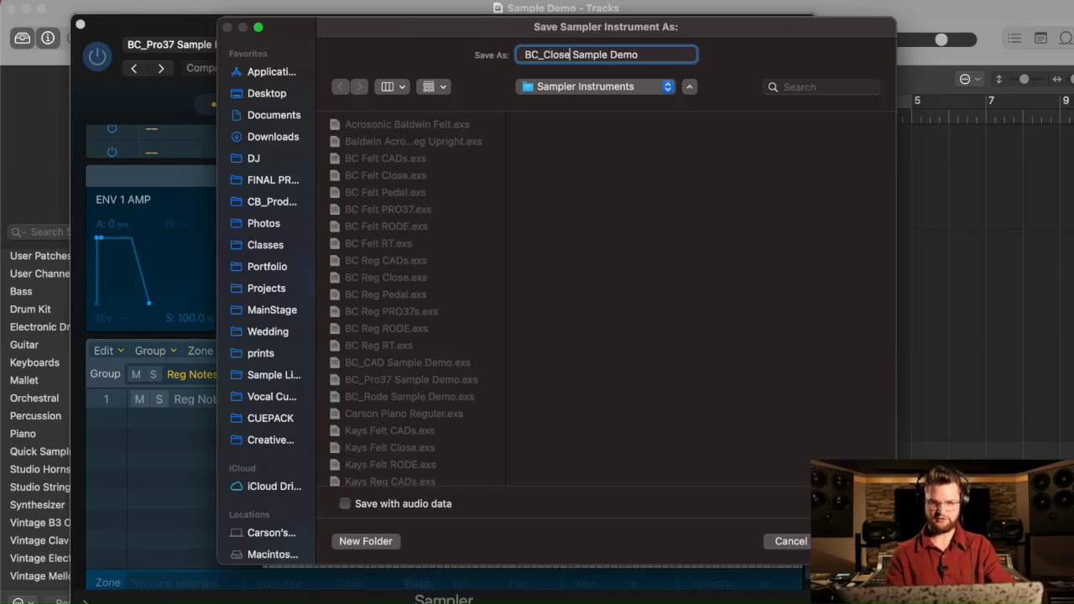
key(Return)
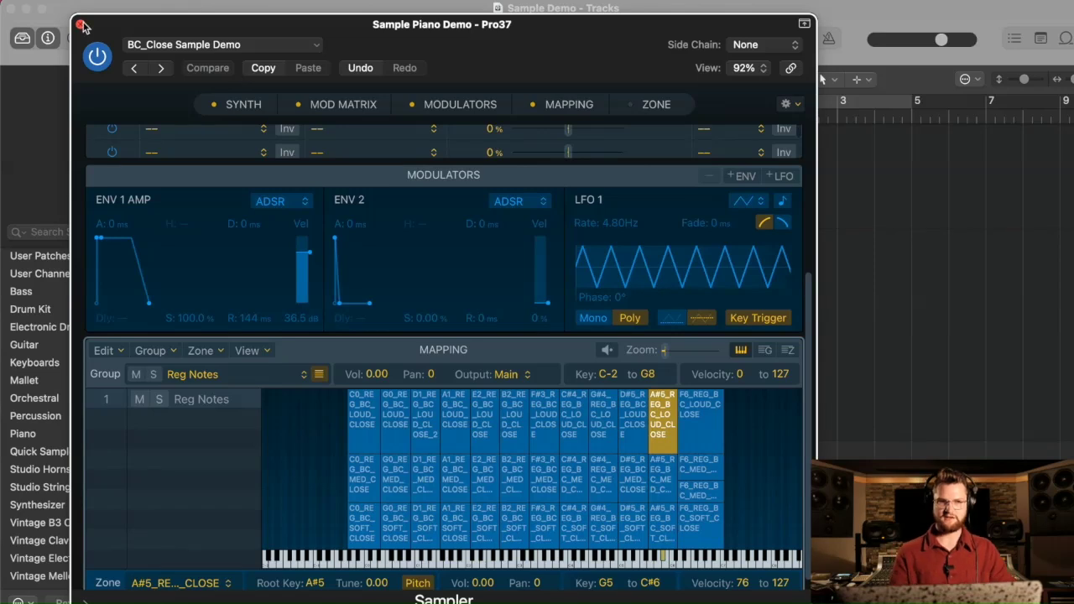
Close the Sampler window and rename the fourth track "Sample Piano Demo - Close"
click(80, 25)
double_click(683, 451)
key(BackSpace)
key(BackSpace)
key(BackSpace)
key(BackSpace)
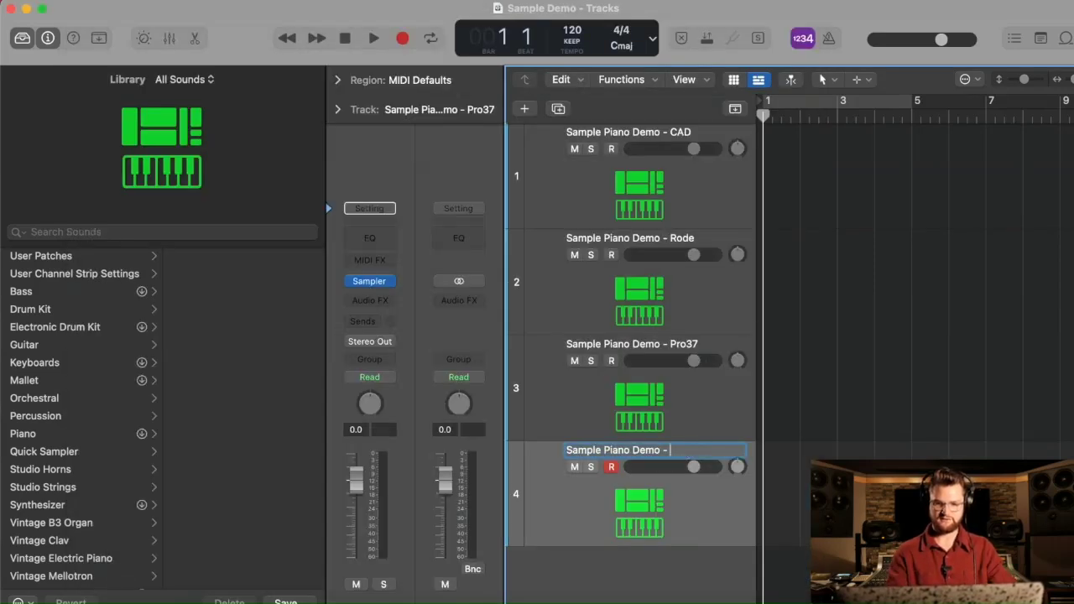
text(Close)
key(Return)
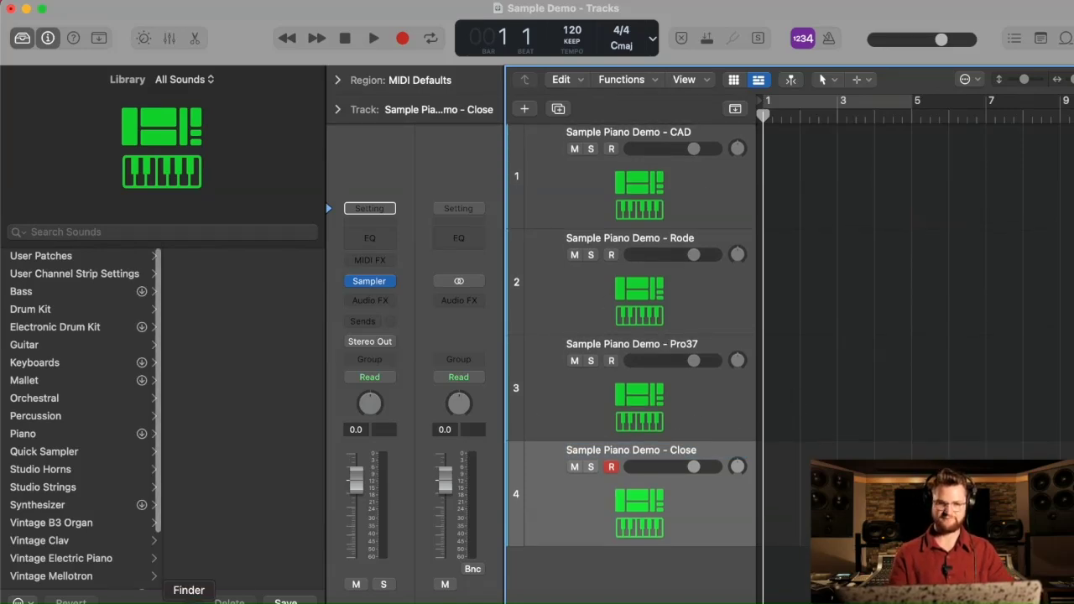
Duplicate the Sample Piano Demo - Close track and open the Sampler instrument on the new fifth track
scroll(751, 374, up, 1)
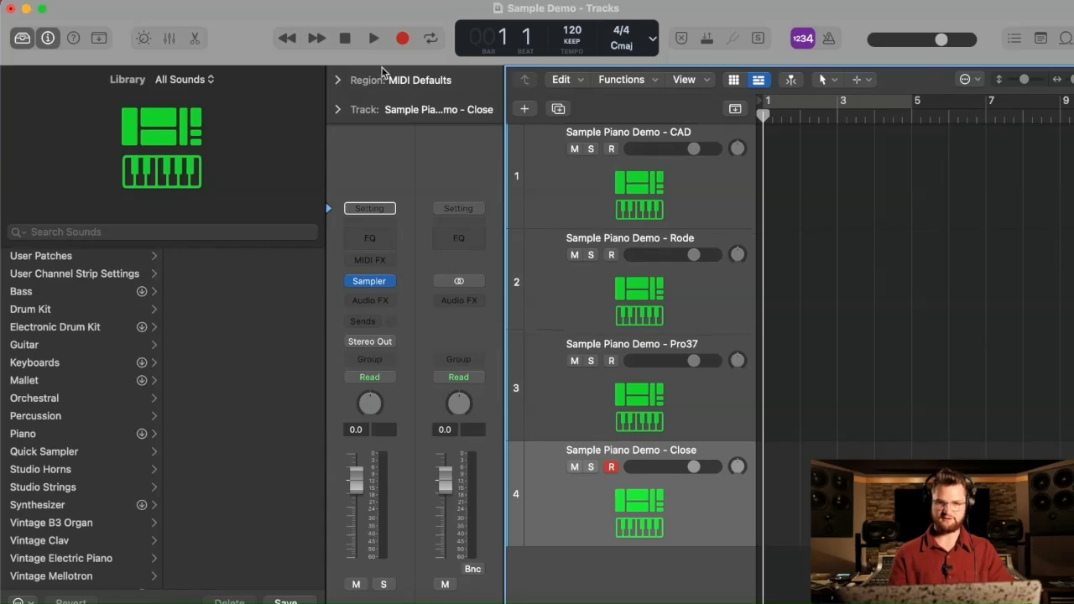
click(558, 109)
scroll(712, 391, down, 5)
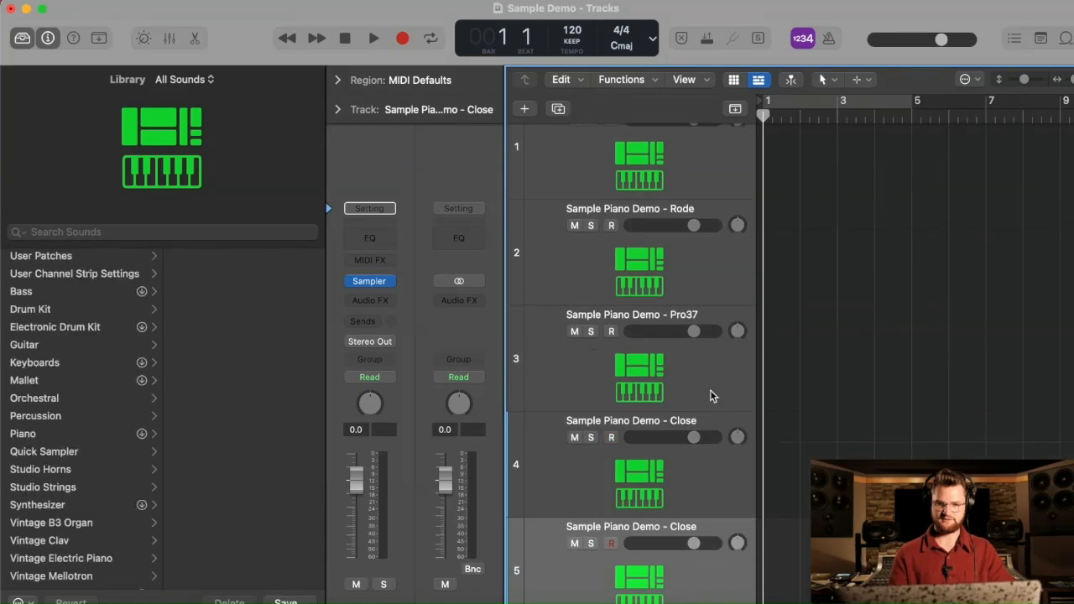
click(369, 282)
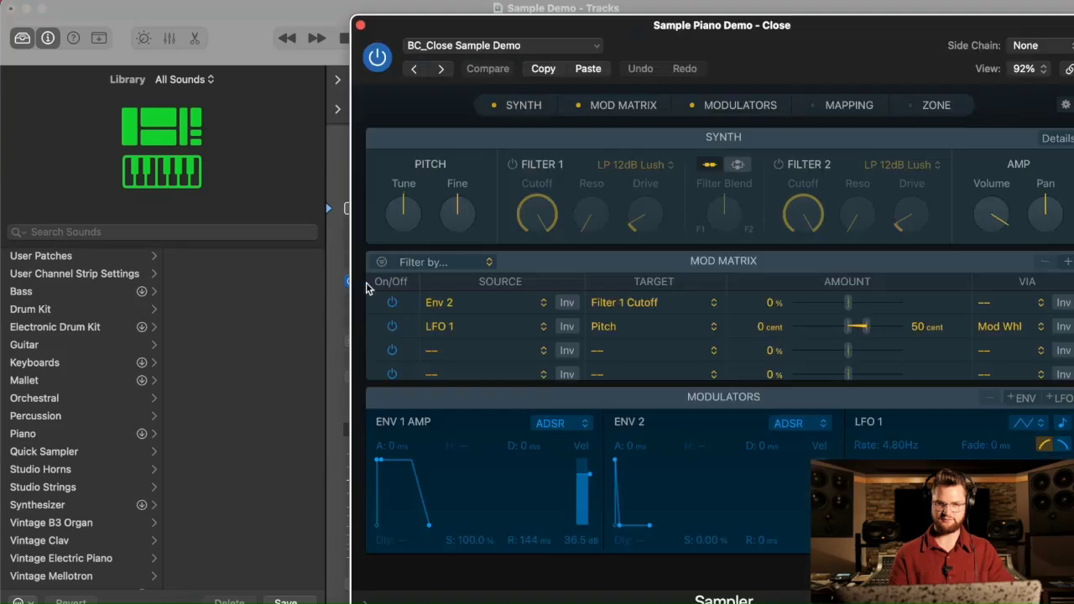
Show the duplicated instrument's zone mapping and delete all of its CLOSE sample zones
click(848, 105)
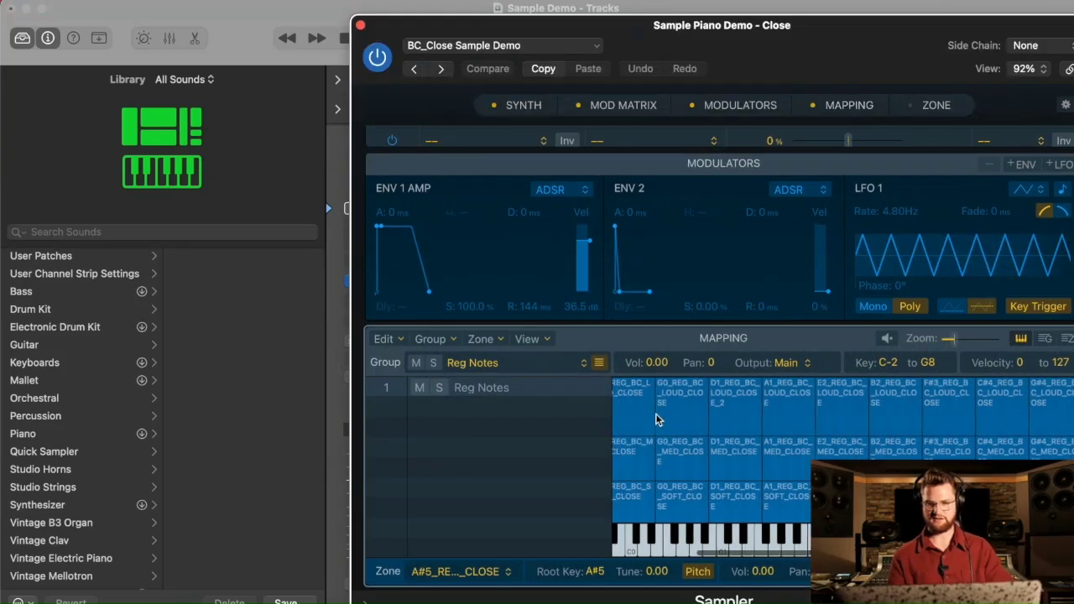
scroll(745, 431, left, 5)
click(745, 431)
key(super+a)
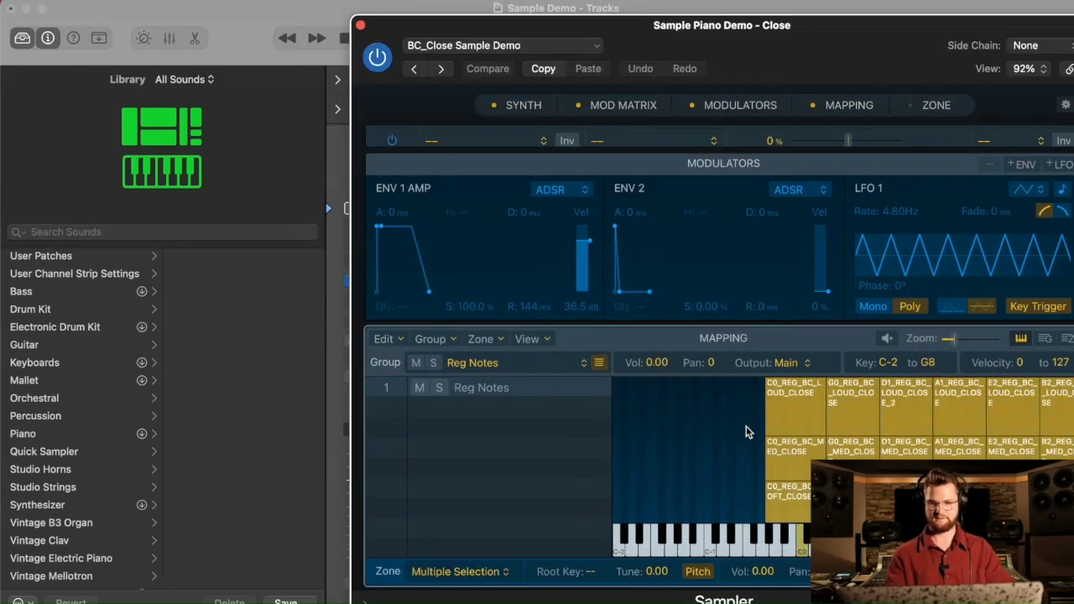
key(Delete)
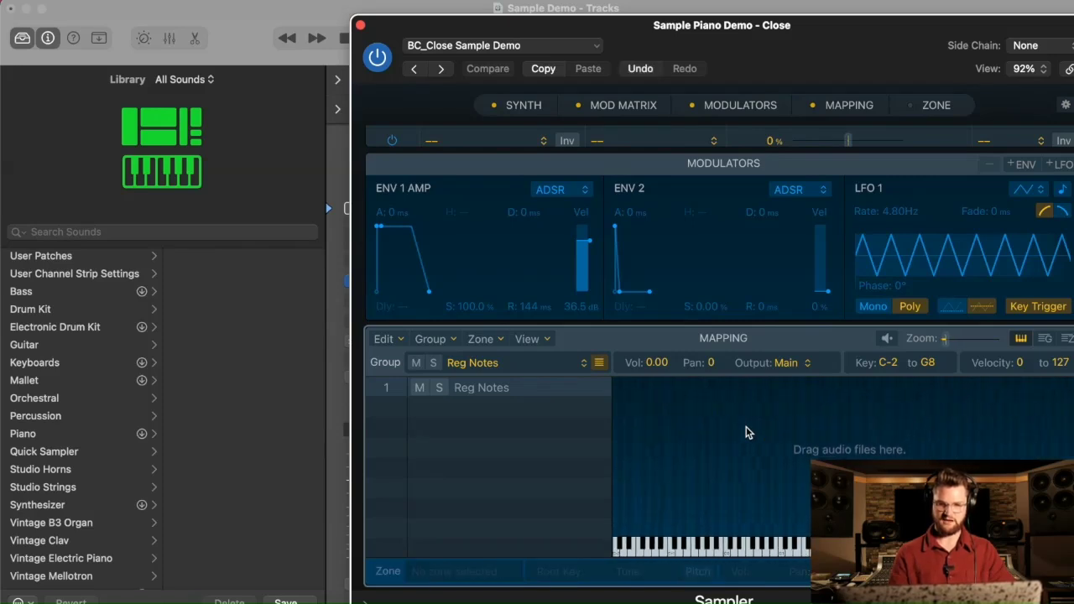
Switch to Finder and go back up from the LOUD folder to the Bauer Final Samples folder
key(super+Tab)
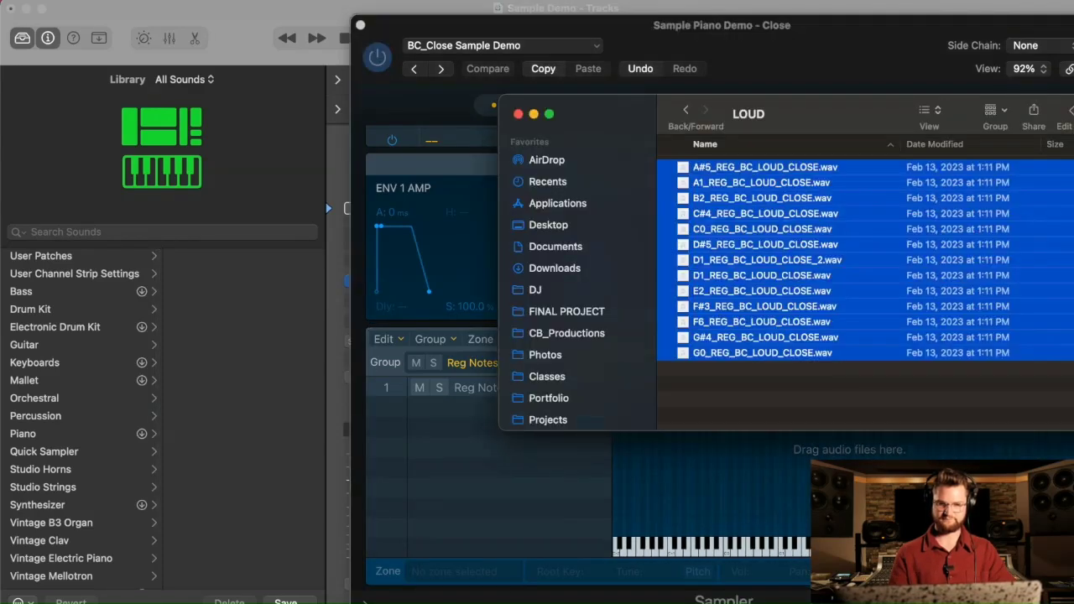
click(707, 405)
click(686, 112)
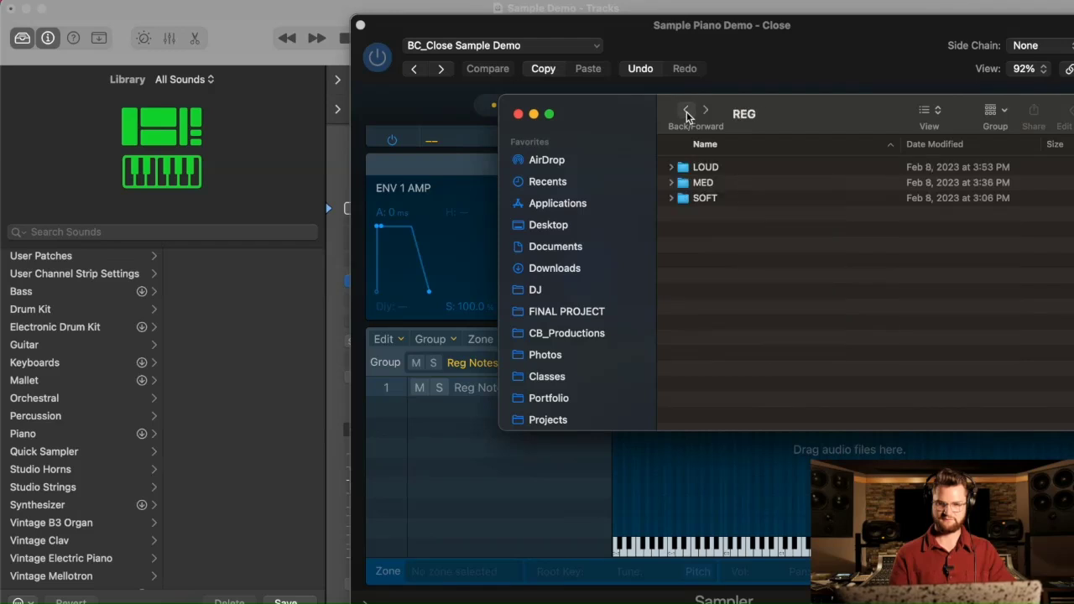
click(687, 114)
click(687, 112)
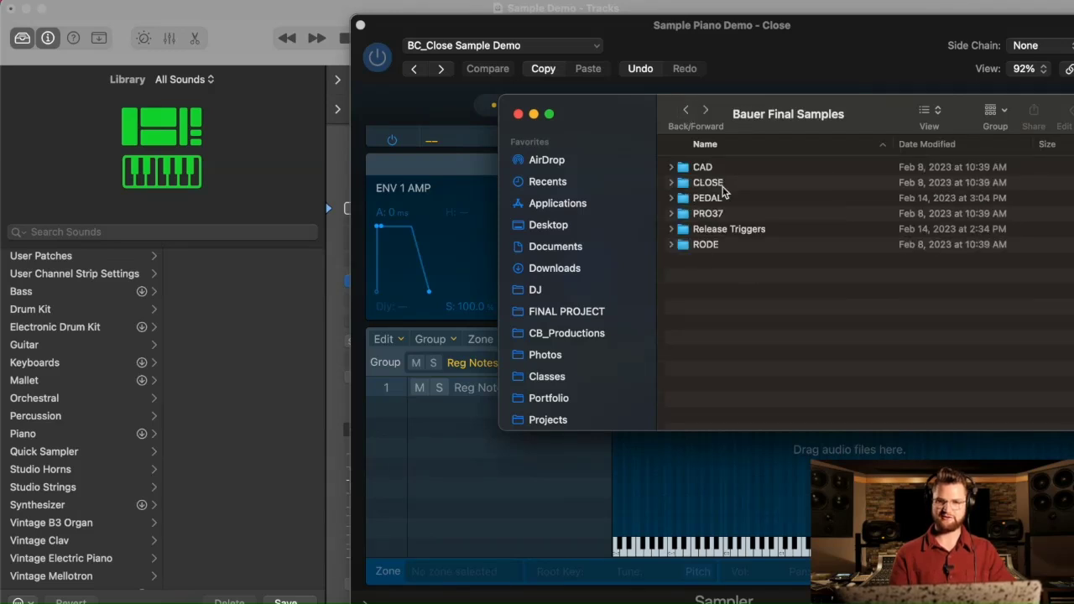
click(709, 199)
super+click(729, 231)
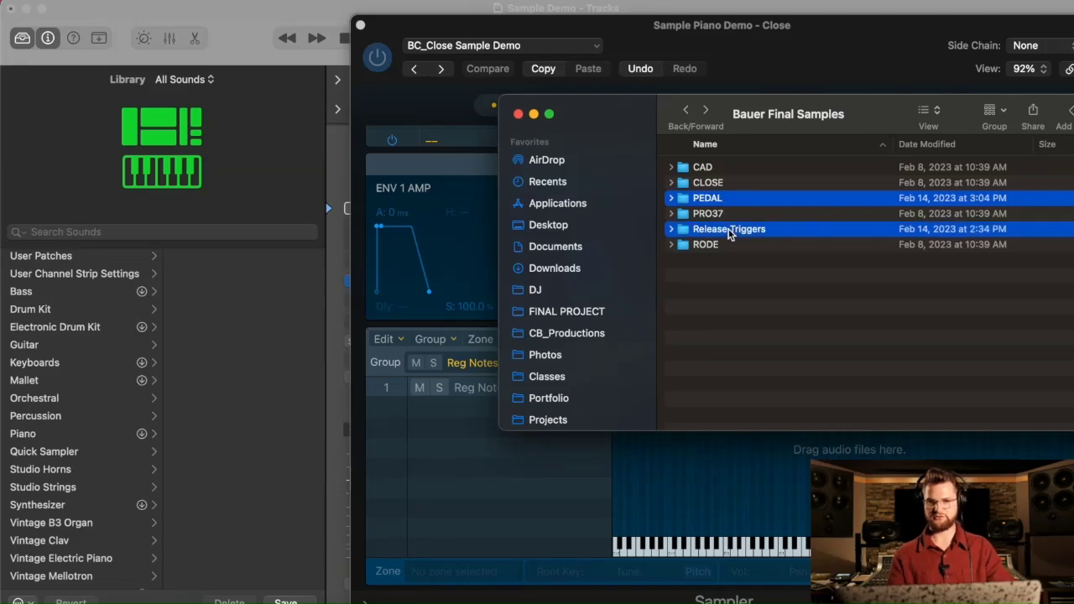
click(754, 319)
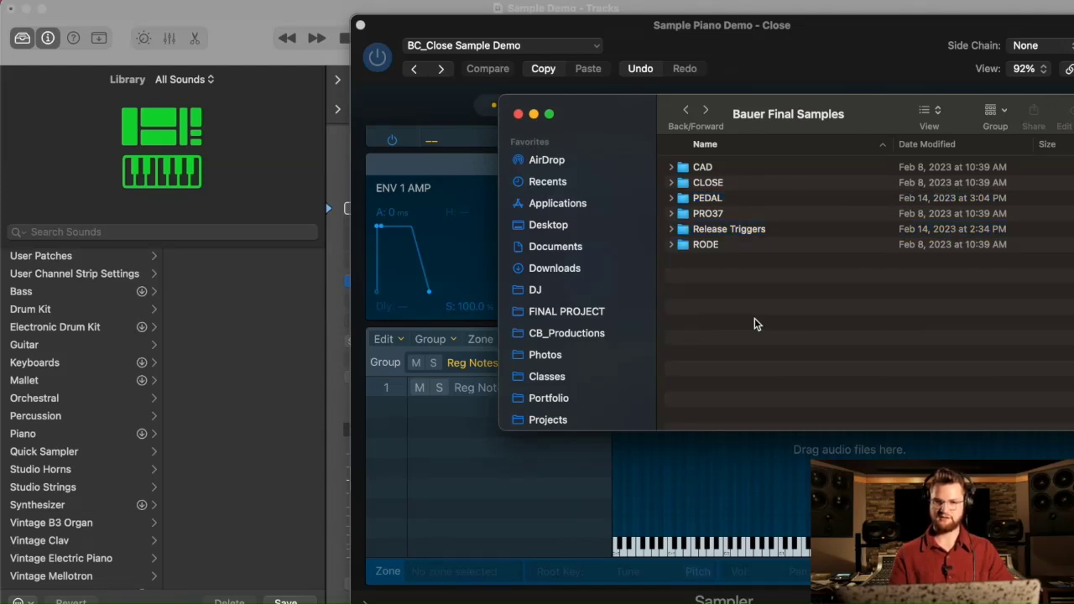
Move the Sampler window aside to free its mapping area and open the PEDAL sample folder
drag(720, 53, 448, 58)
click(905, 340)
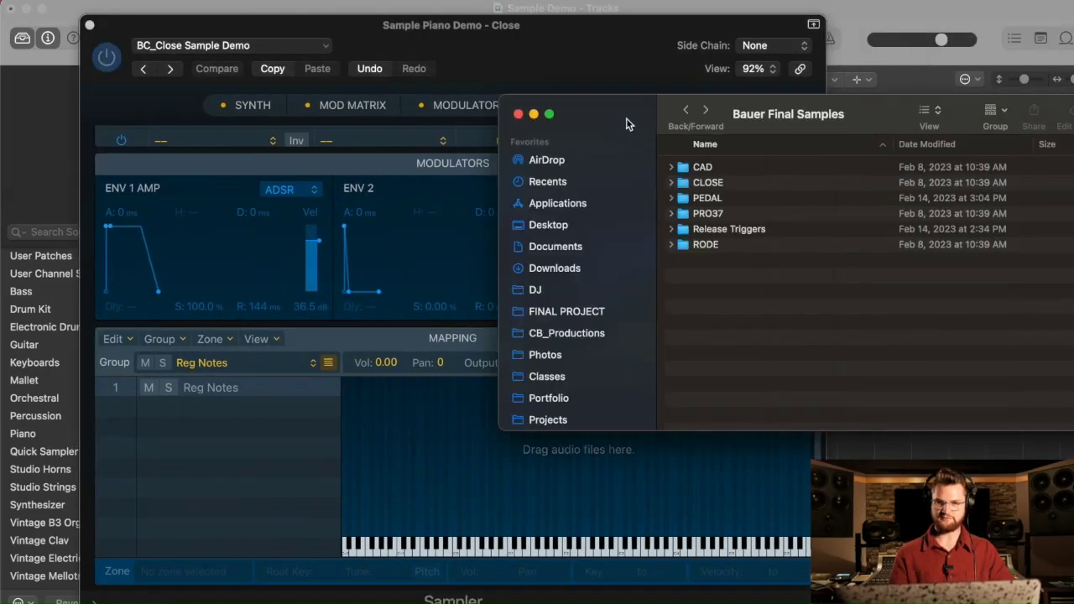
double_click(738, 194)
click(671, 102)
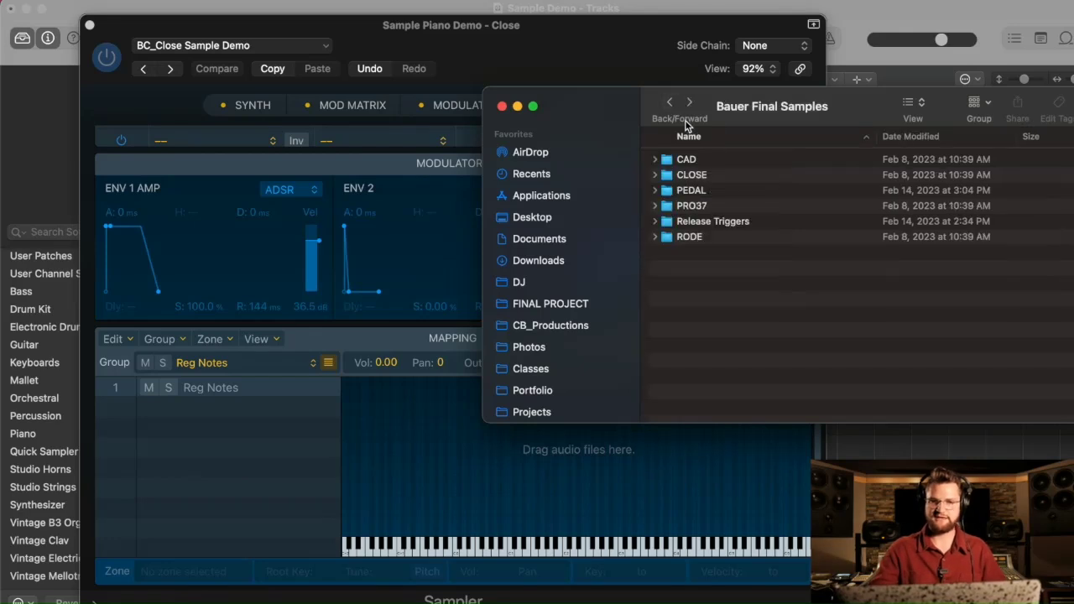
double_click(721, 190)
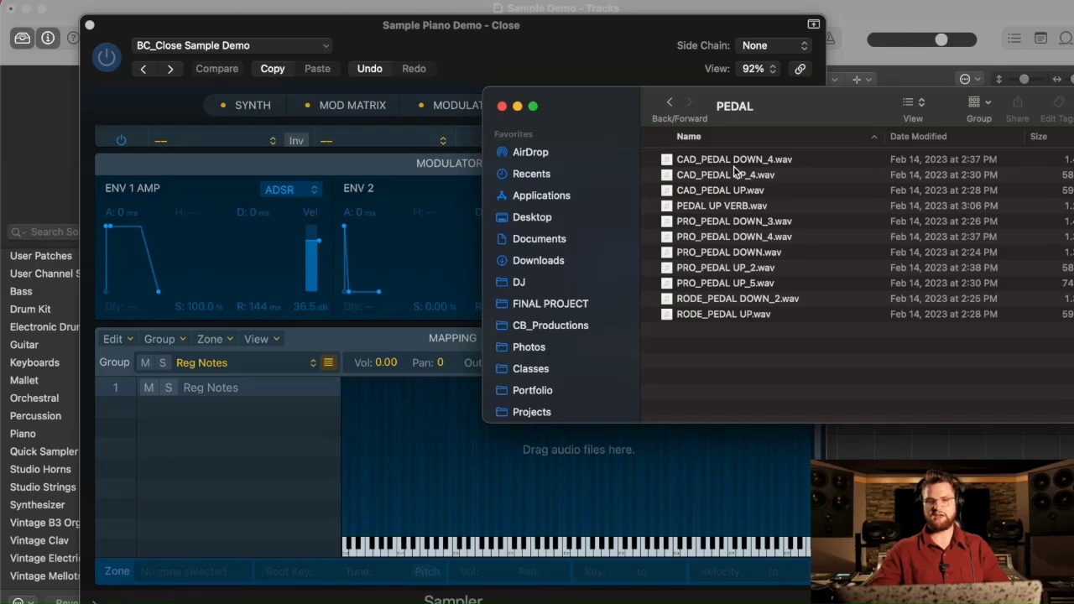
Add the five PEDAL DOWN samples (CAD 4, PRO 3, PRO 4, PRO and RODE 2) to the empty zone mapping
click(758, 269)
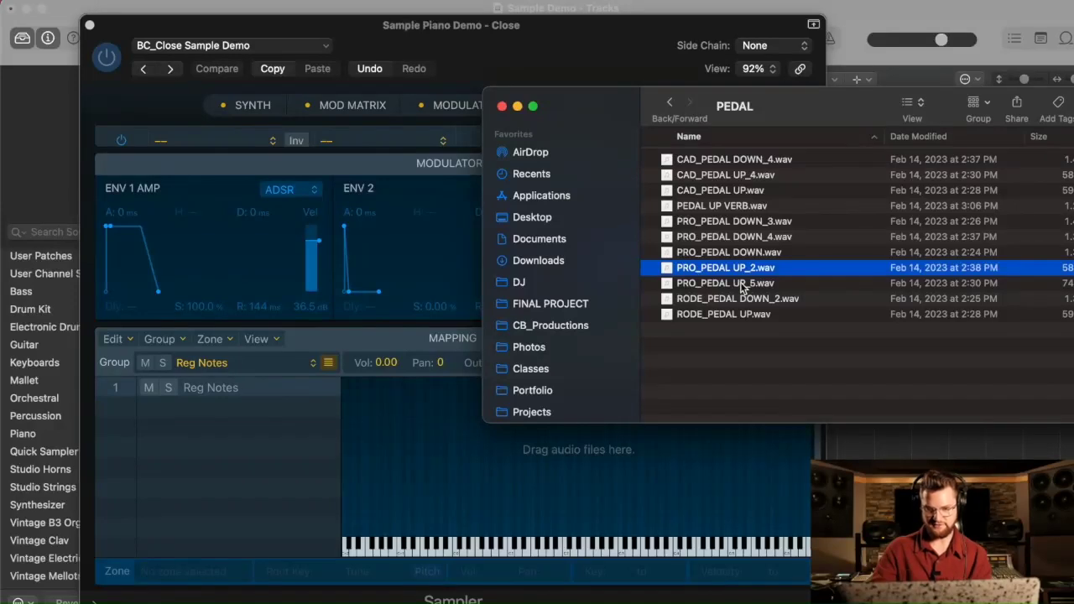
click(749, 253)
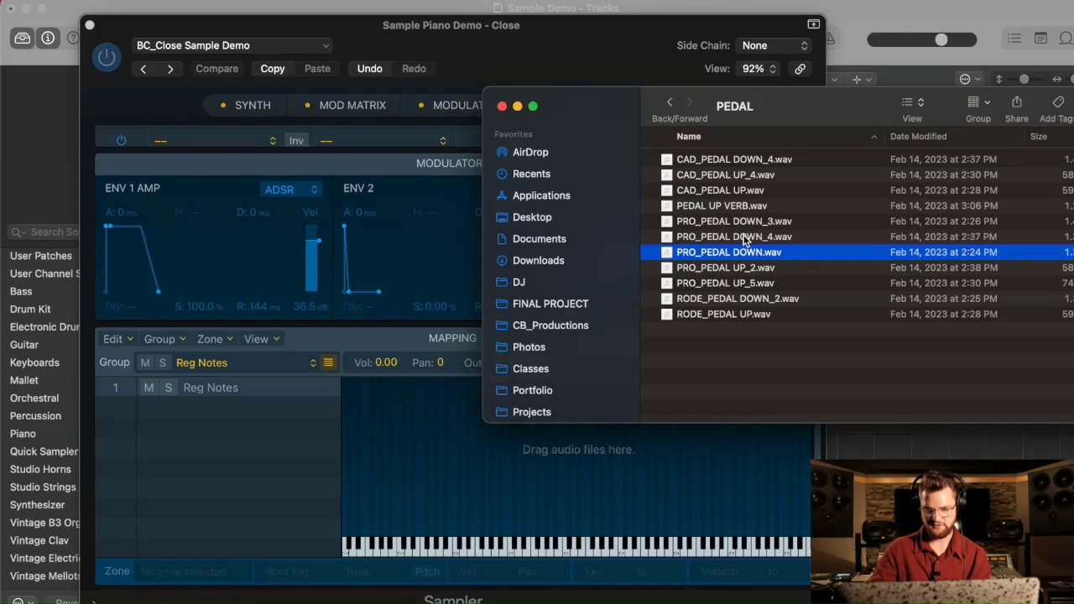
super+click(745, 239)
super+click(746, 299)
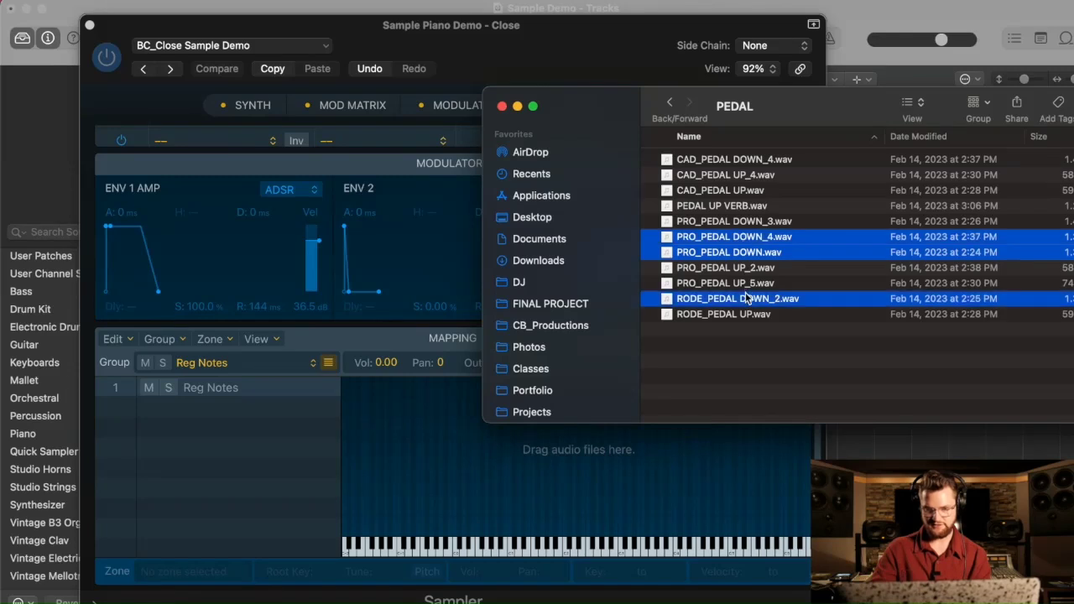
super+click(740, 221)
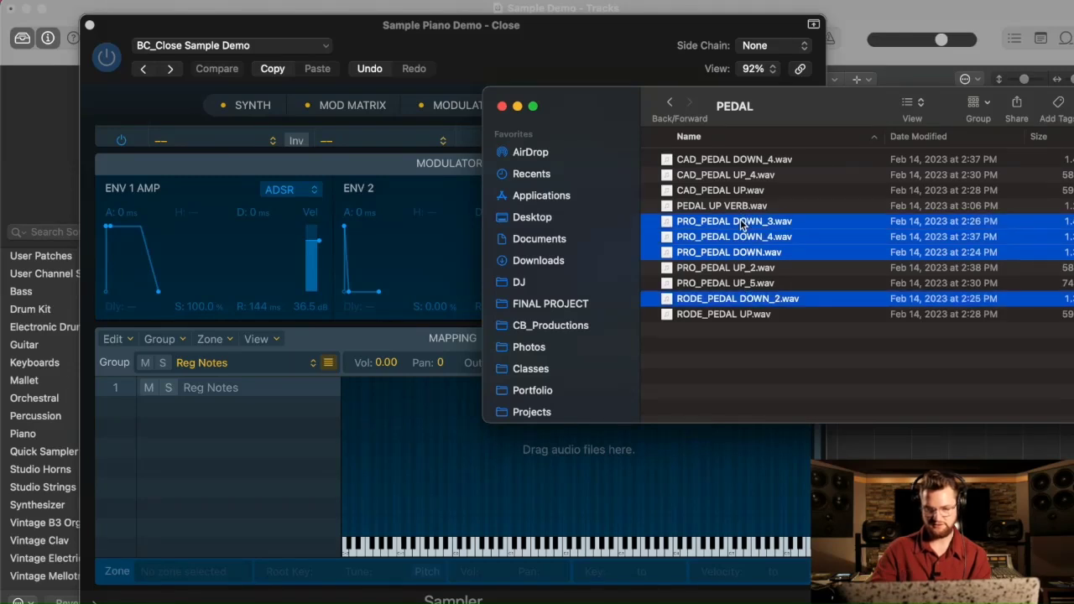
super+click(744, 160)
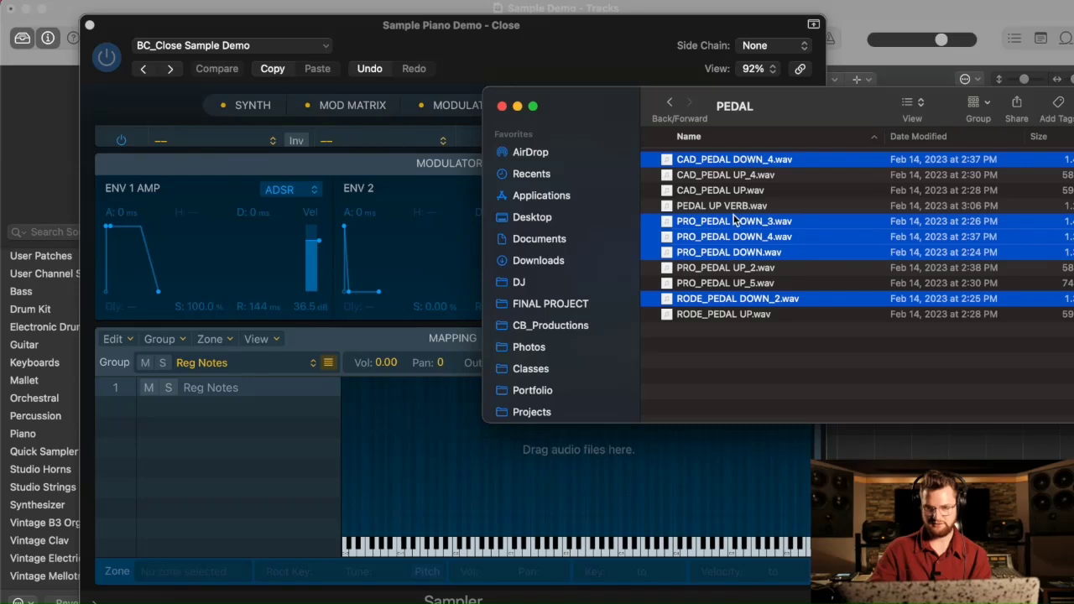
drag(690, 256, 403, 469)
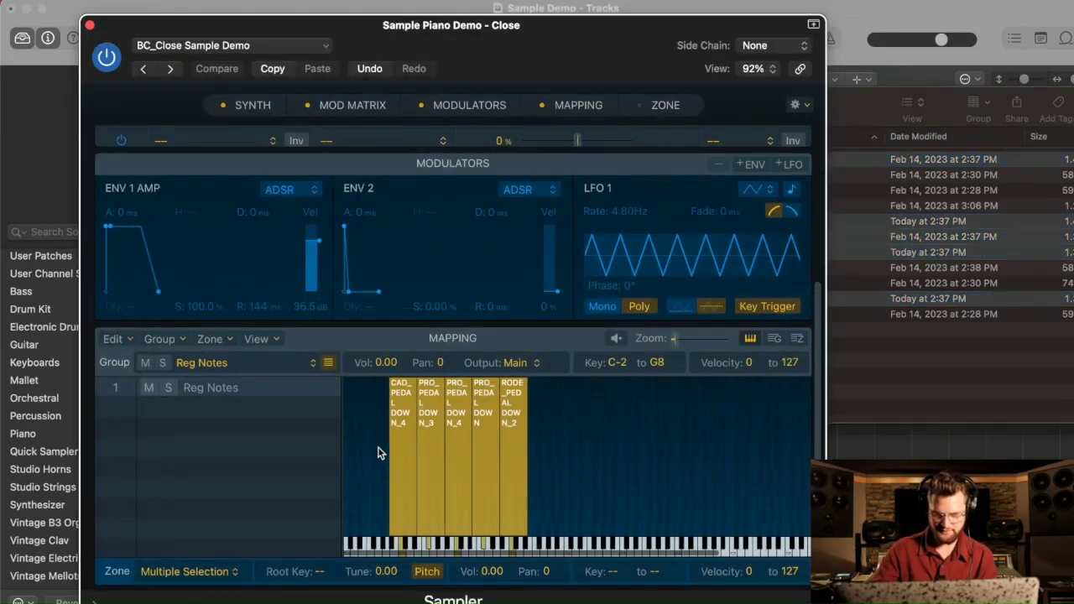
Narrow the CAD_PEDAL DOWN_4 zone to the single key C-1 and limit it to roughly the lowest quarter of the velocity range
click(385, 453)
scroll(384, 453, up, 5)
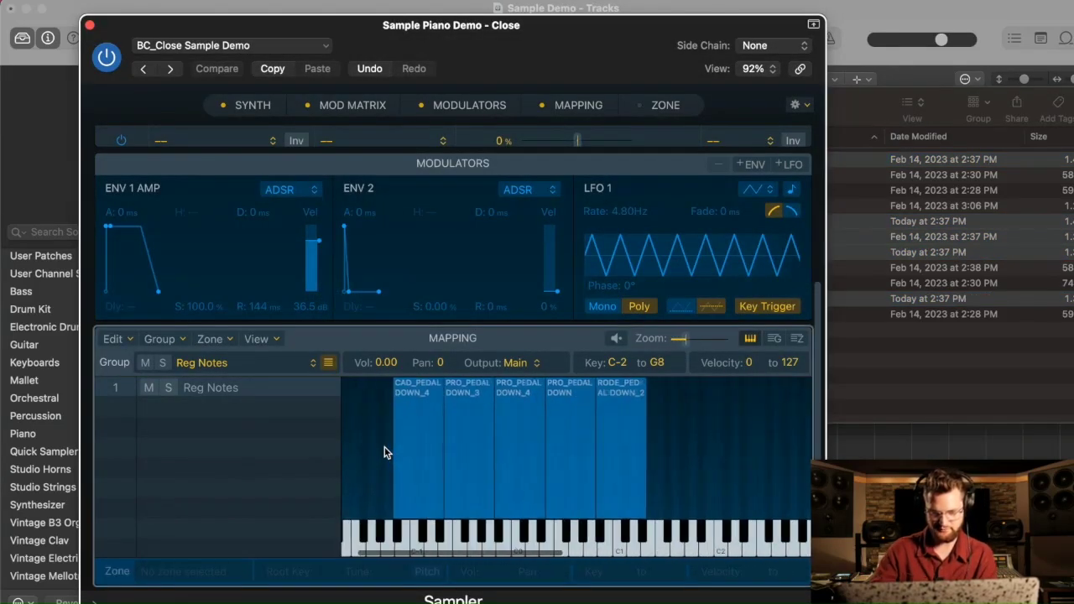
scroll(386, 450, left, 2)
click(445, 460)
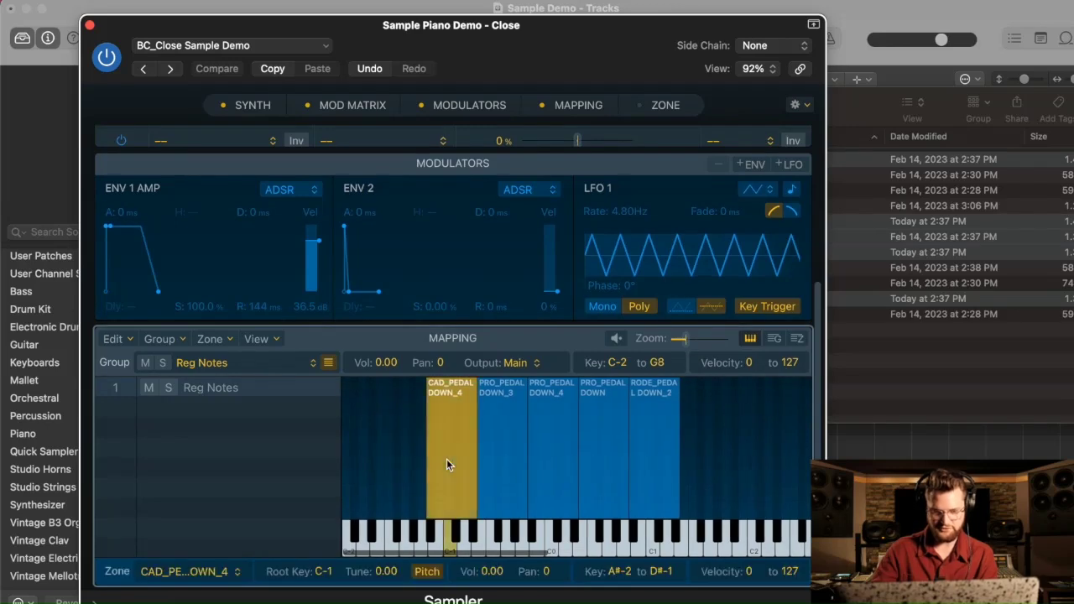
drag(428, 468, 443, 491)
scroll(442, 492, up, 1)
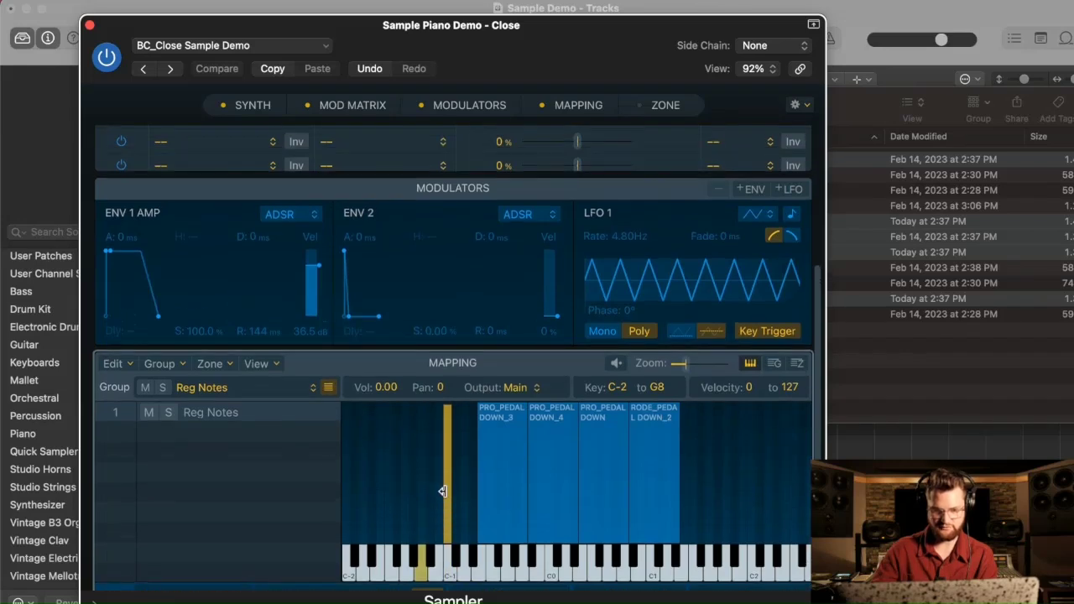
drag(449, 397, 450, 497)
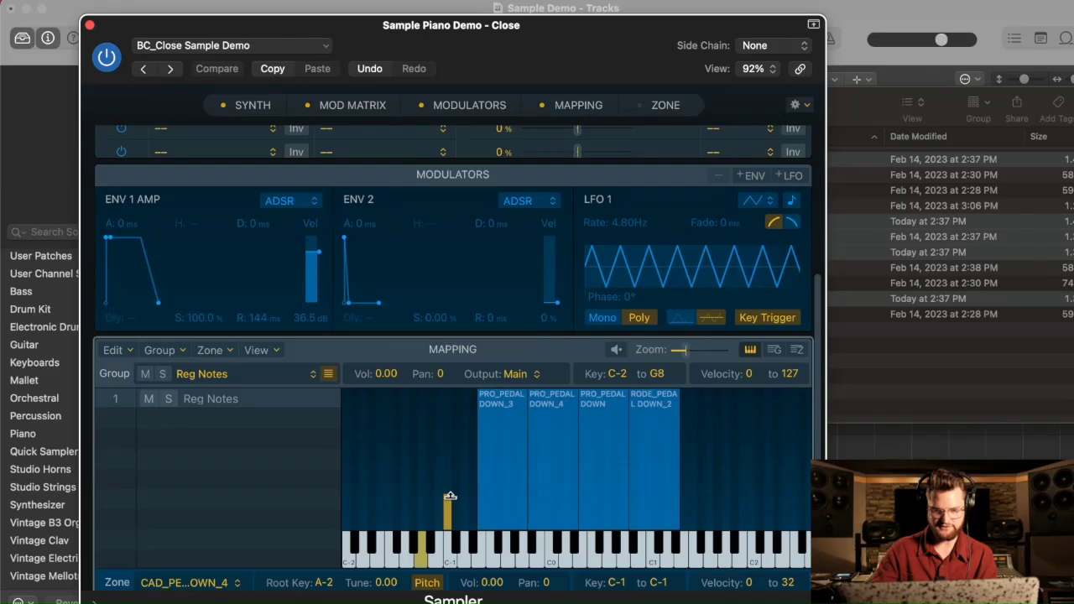
Narrow the PRO_PEDAL DOWN zone to one key and stack it on C-1 above the CAD zone with velocity 18 to 44
click(511, 487)
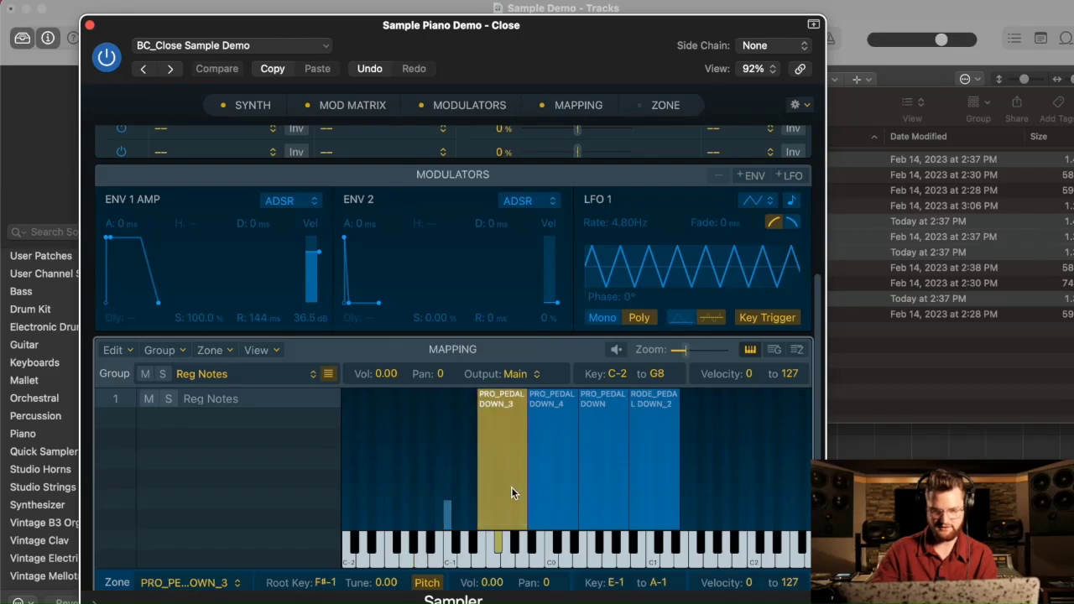
drag(592, 393, 624, 504)
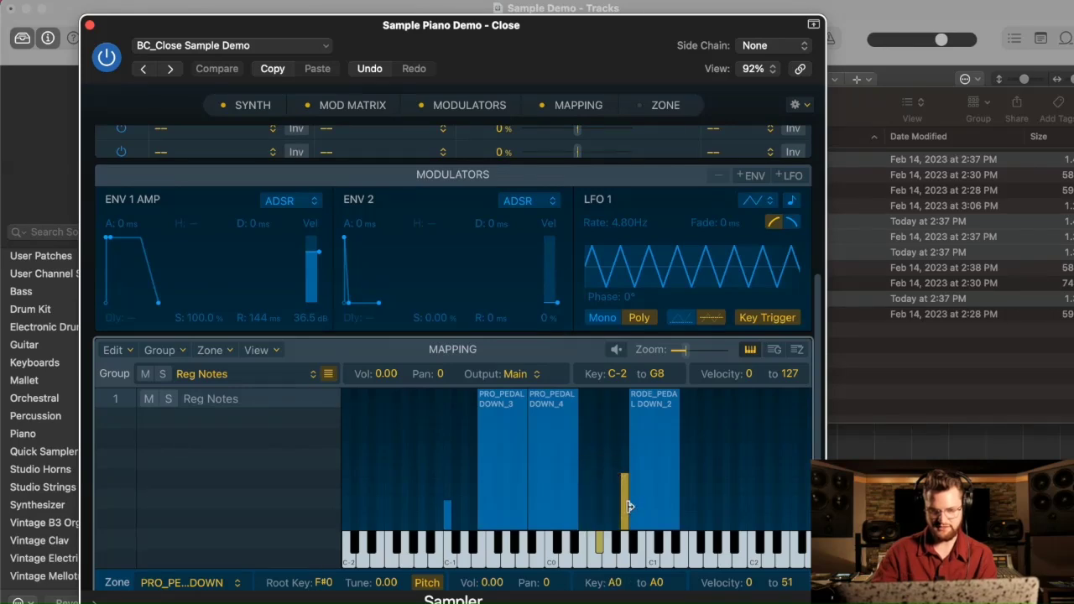
drag(624, 513, 444, 478)
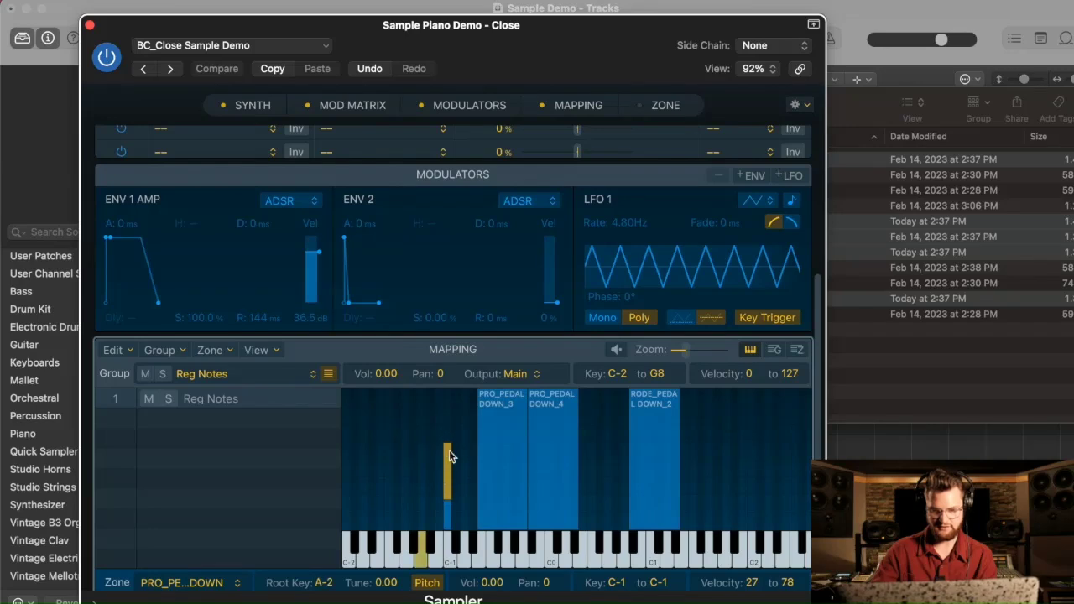
drag(447, 444, 447, 483)
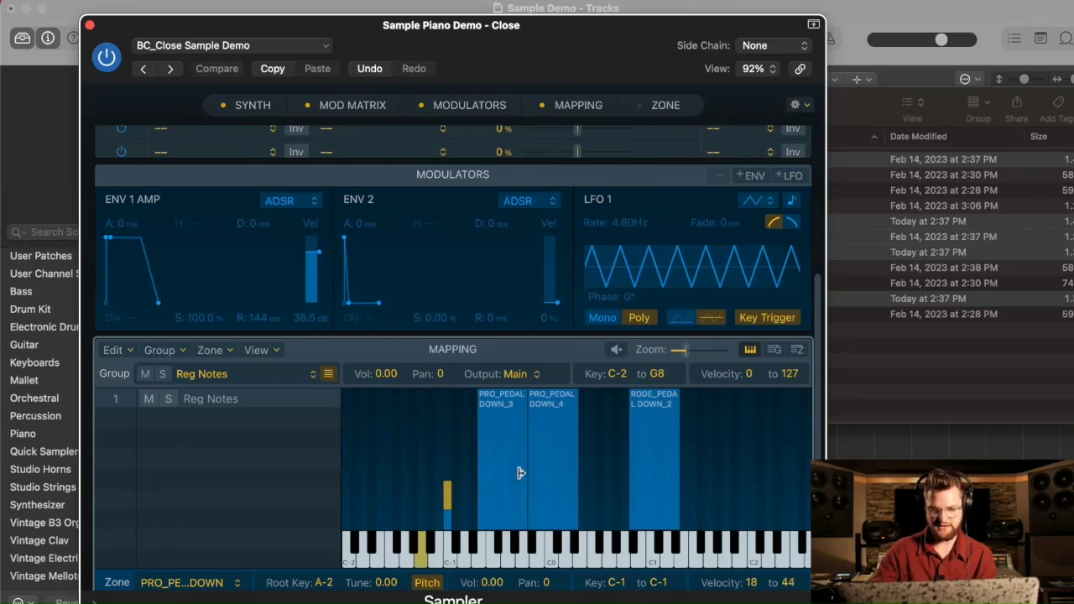
Reduce RODE_PEDAL DOWN_2 and PRO_PEDAL DOWN_3 to one key each and stack them in that order on C-1, starting at velocity 45
click(654, 448)
drag(630, 446, 672, 448)
mouse_move(675, 392)
mouse_down()
mouse_move(677, 504)
mouse_move(444, 456)
mouse_up()
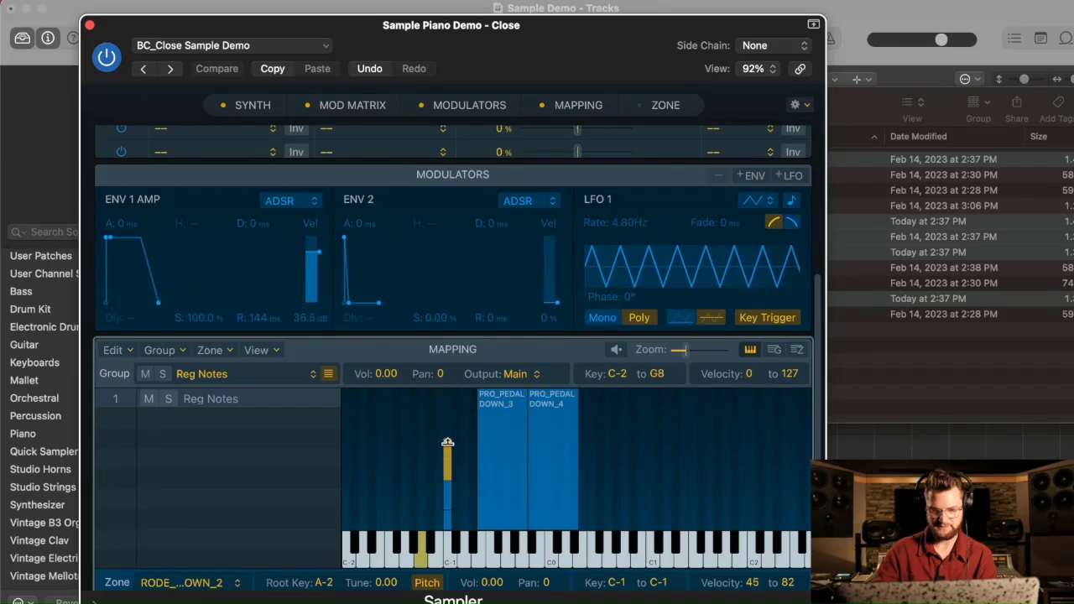
click(510, 446)
drag(478, 449, 521, 458)
drag(522, 388, 443, 432)
Narrow the PRO_PEDAL DOWN_4 zone to one key and place it atop the C-1 stack with velocity 100 to 127
click(554, 420)
drag(527, 467, 577, 483)
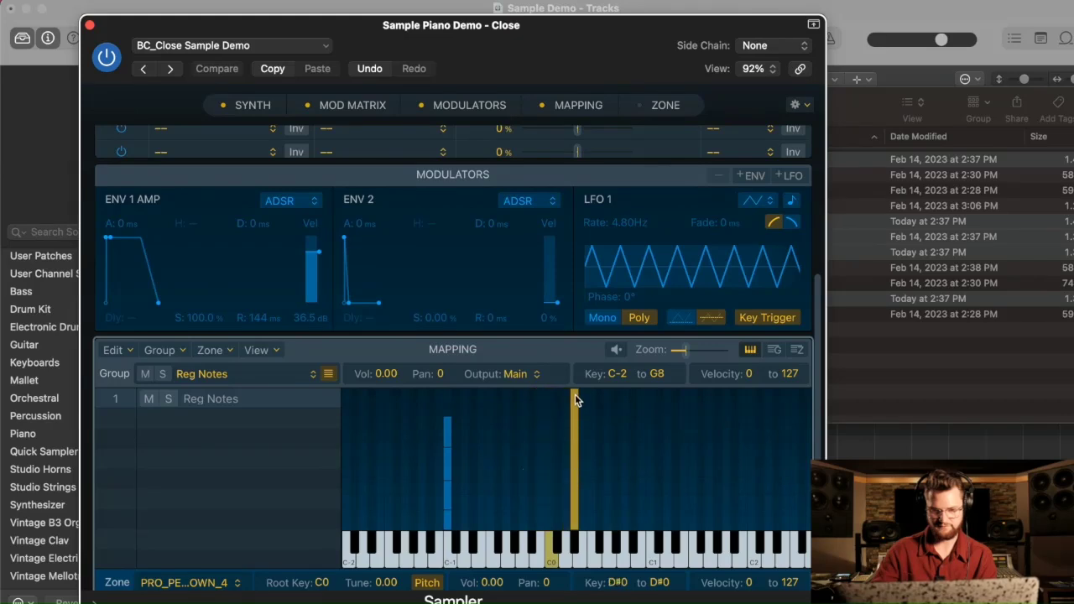
drag(575, 390, 445, 407)
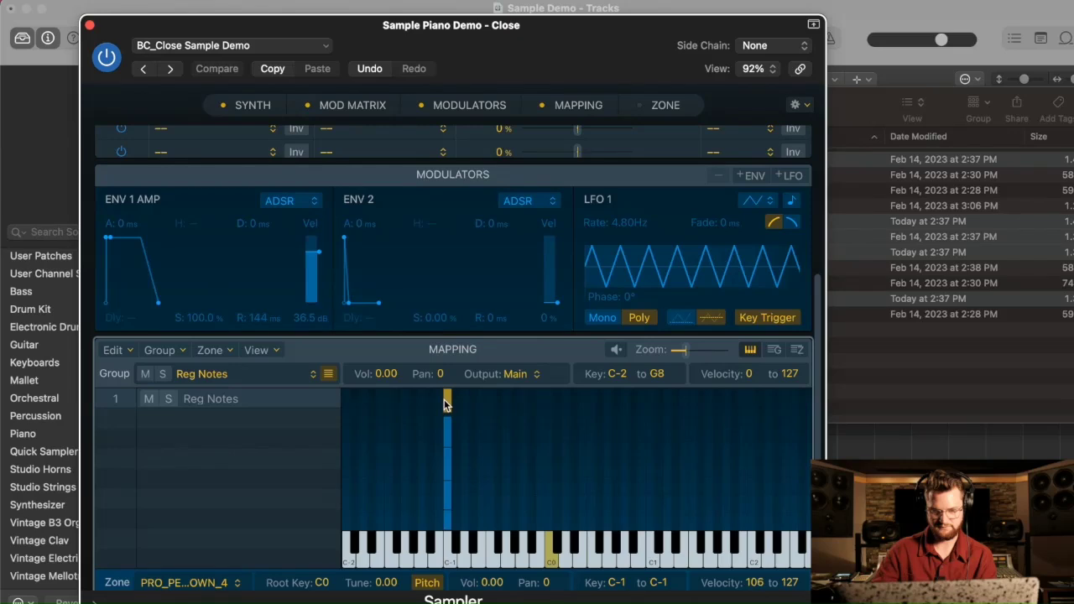
drag(449, 411, 449, 420)
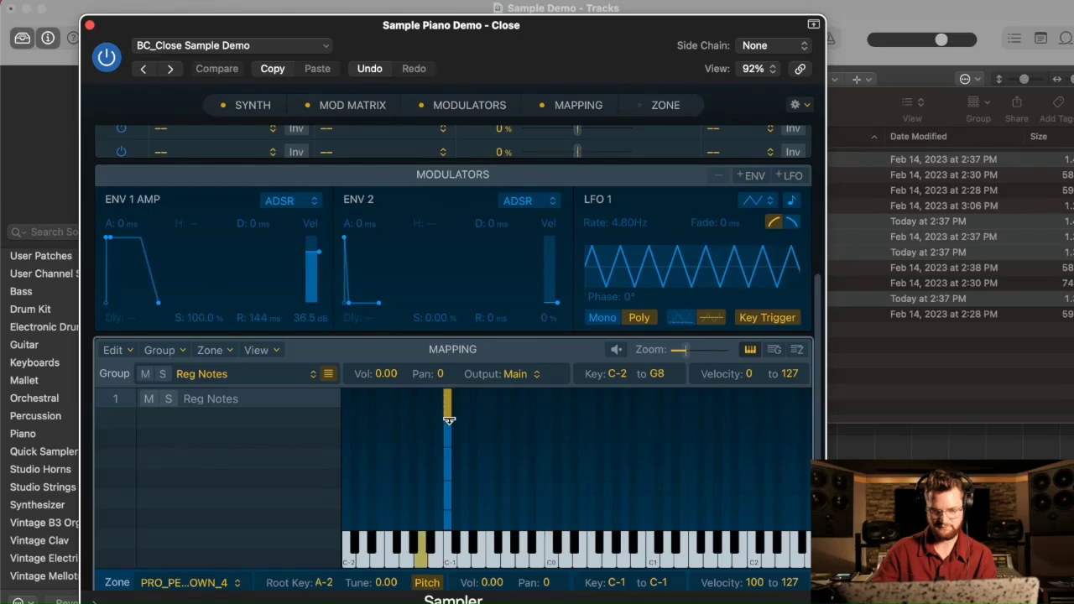
click(485, 438)
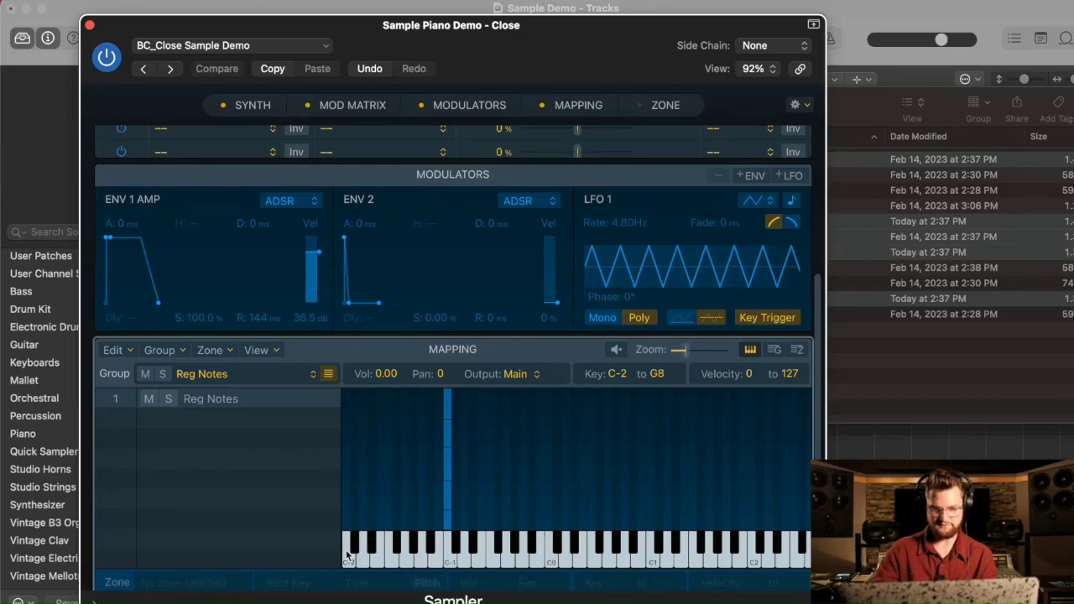
Add the five PEDAL UP samples (CAD 4, CAD, PRO 2, PRO 5 and RODE) from the PEDAL folder to the mapping
click(894, 379)
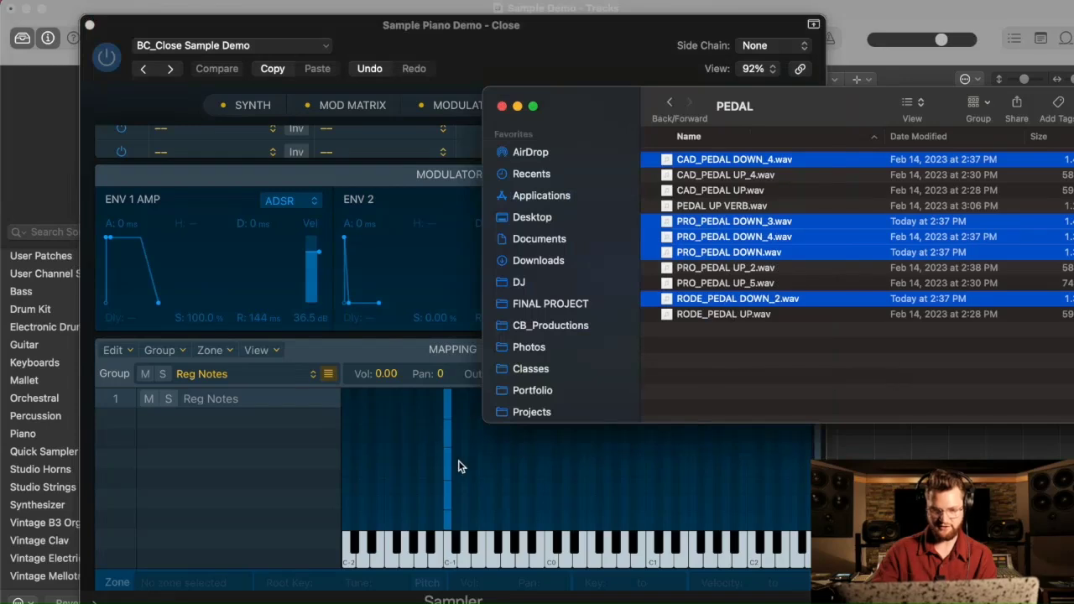
click(722, 316)
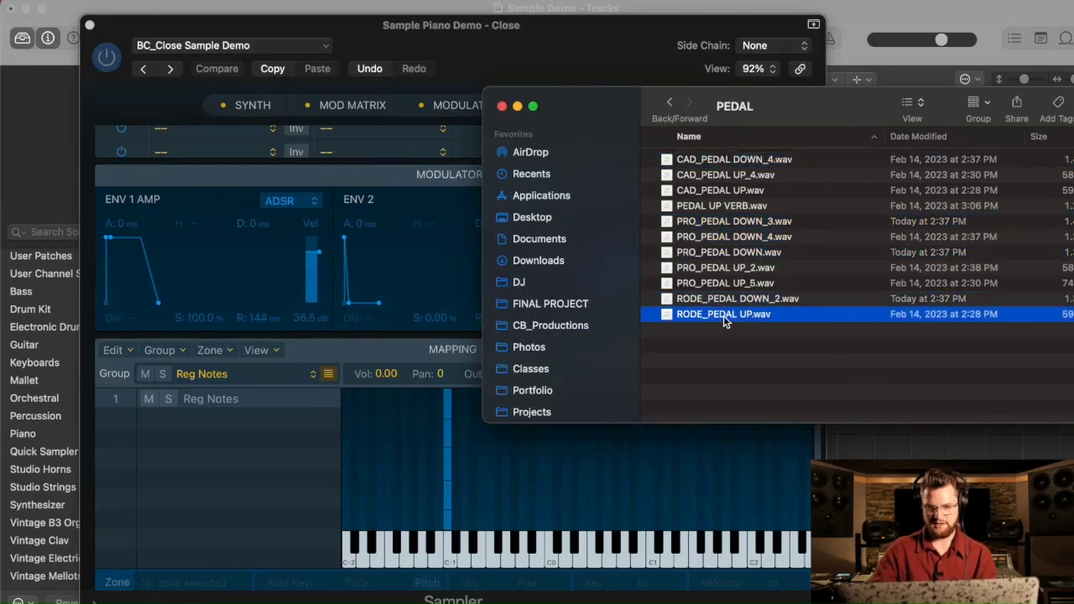
super+click(742, 285)
super+click(745, 269)
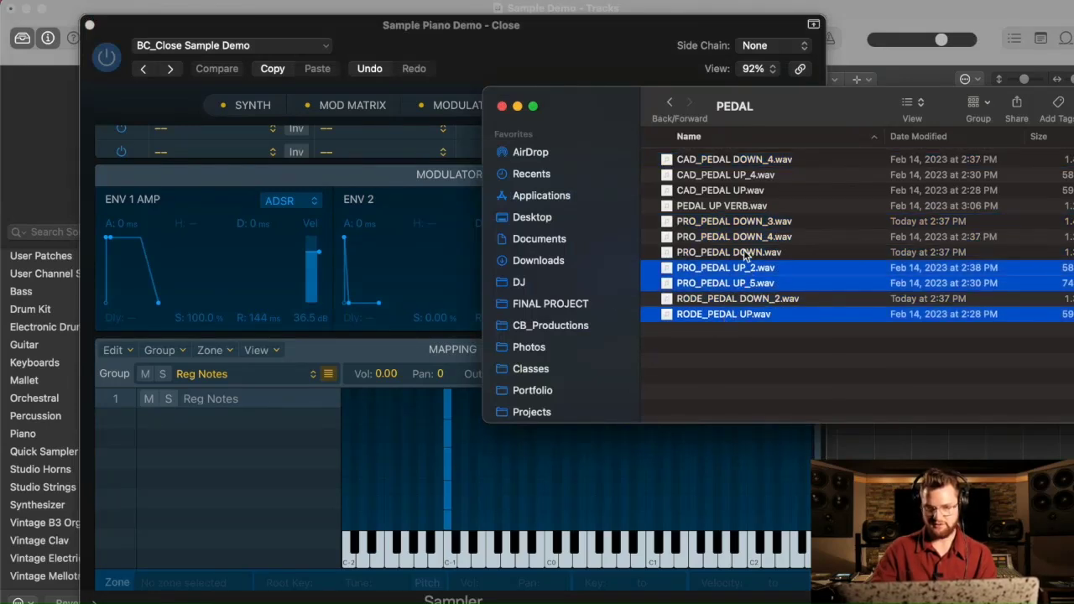
super+click(743, 193)
super+click(744, 177)
drag(726, 178, 514, 452)
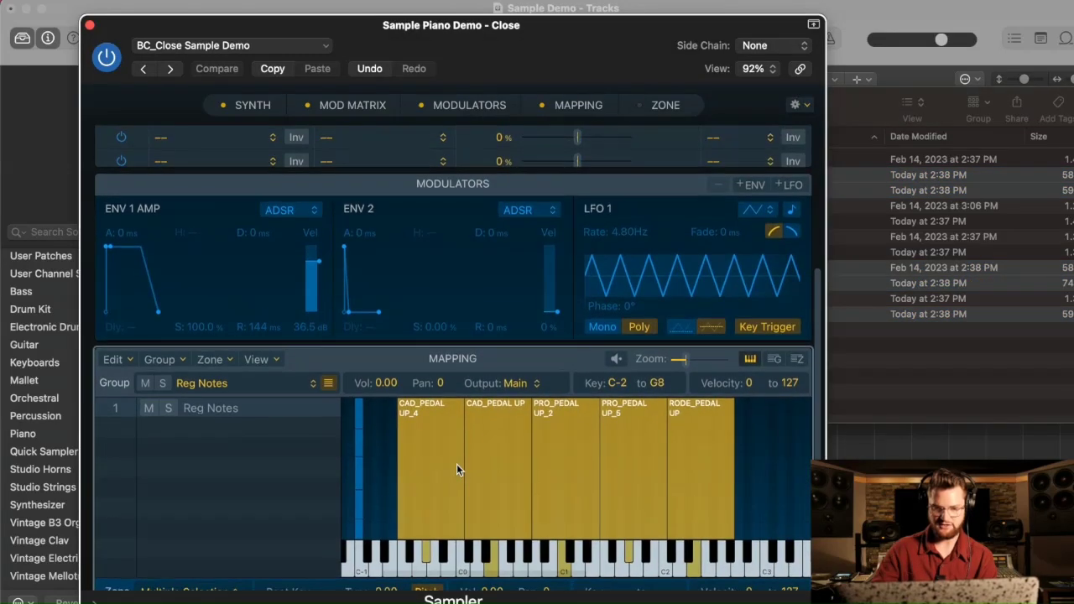
Narrow the CAD_PEDAL UP zone to one key and place it on D#-1 with velocity 0 to 28
click(591, 458)
drag(535, 509, 598, 511)
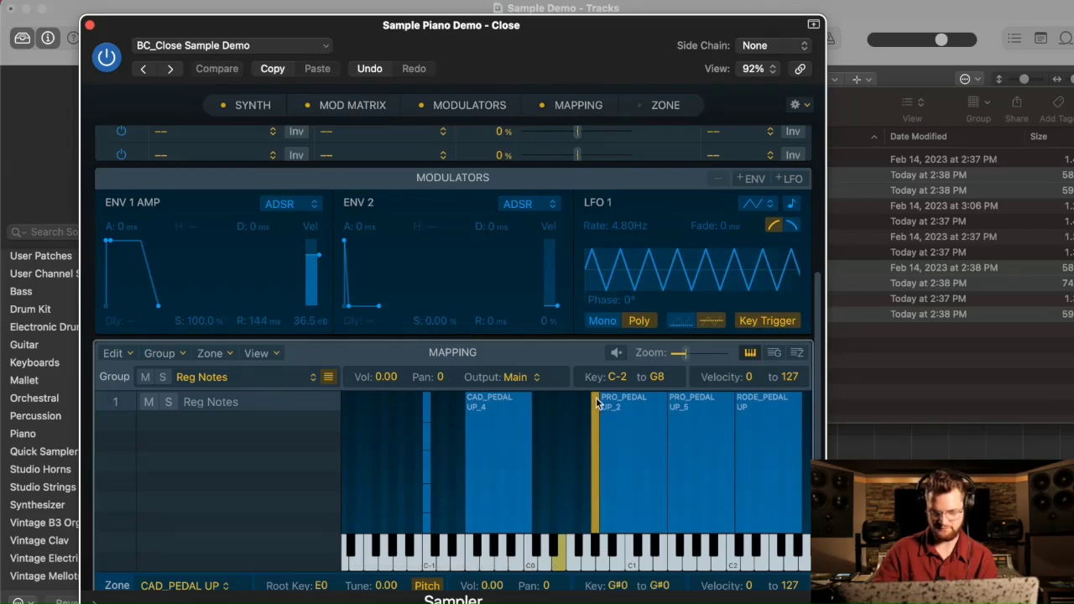
drag(595, 394, 452, 519)
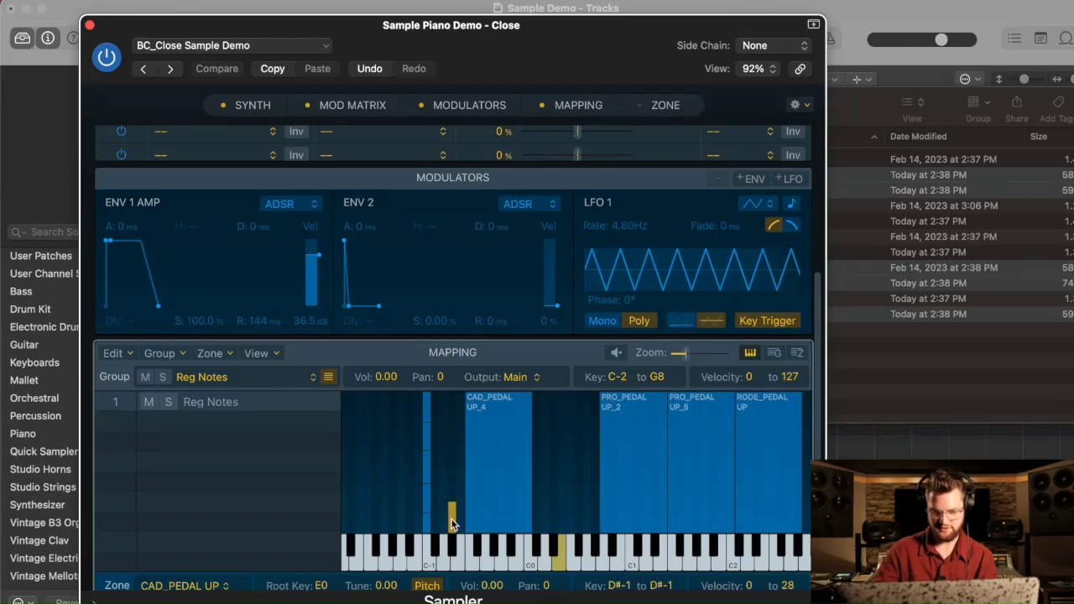
drag(451, 522, 450, 522)
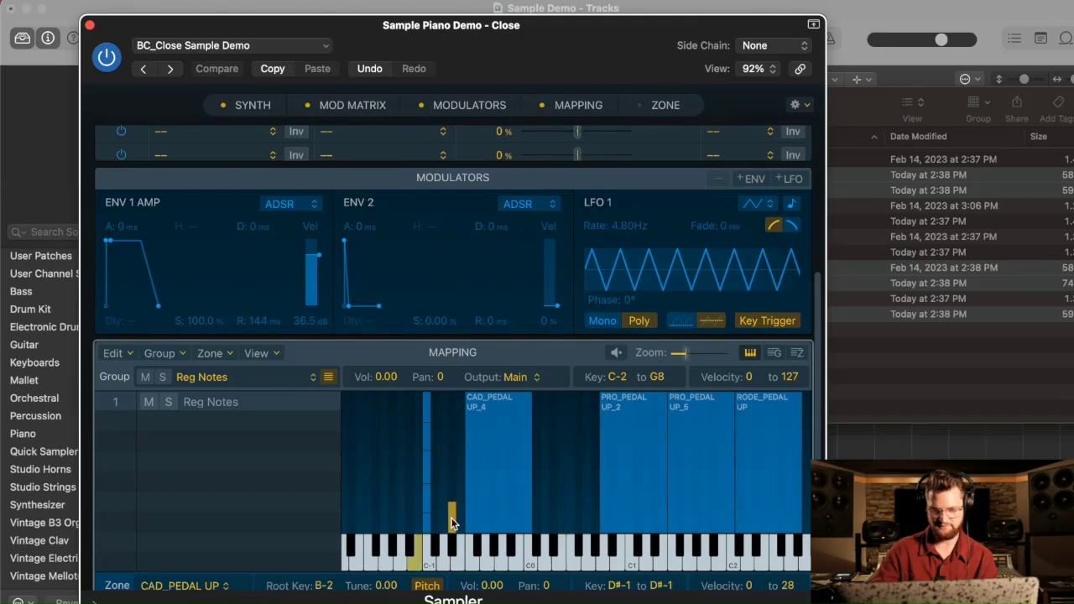
Reduce PRO_PEDAL UP_2 and RODE_PEDAL UP to one key each and stack them in that order on D#-1, starting at velocity 29
click(635, 462)
drag(603, 463, 662, 470)
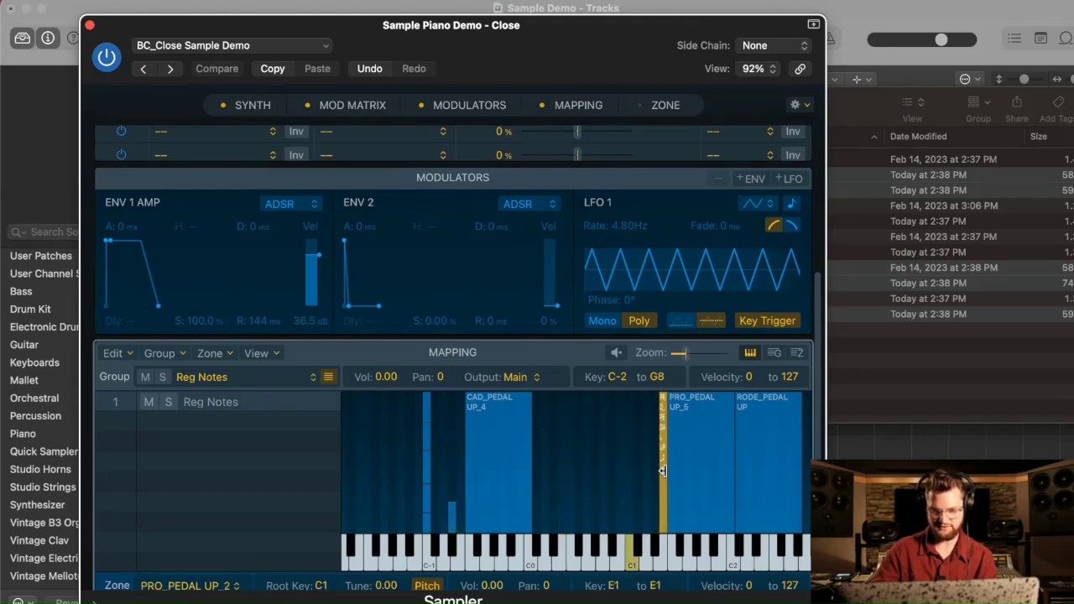
drag(664, 394, 450, 481)
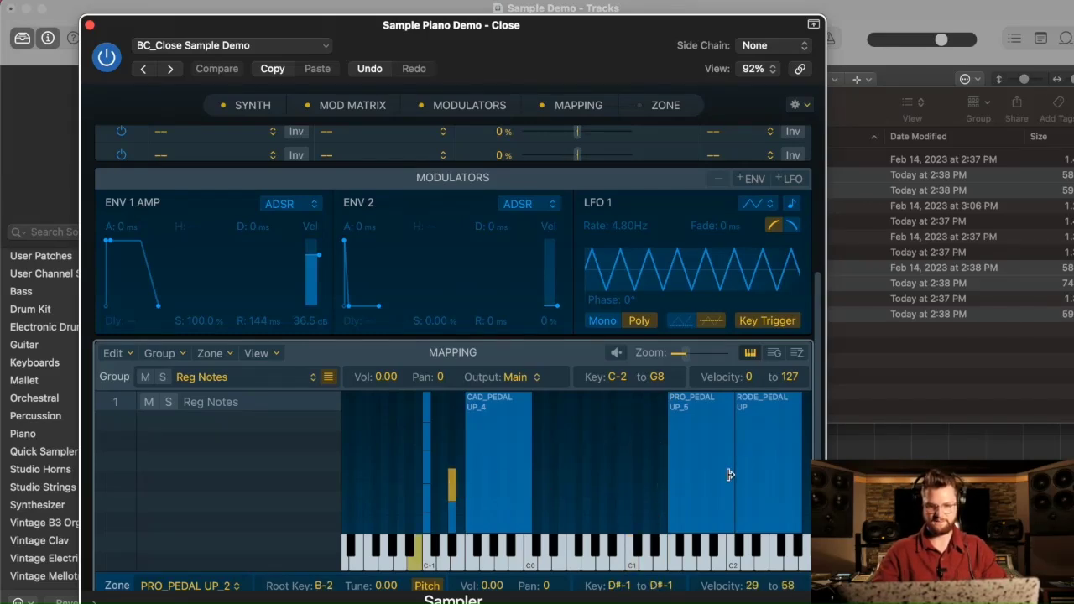
click(768, 464)
drag(735, 460, 798, 468)
drag(798, 392, 444, 454)
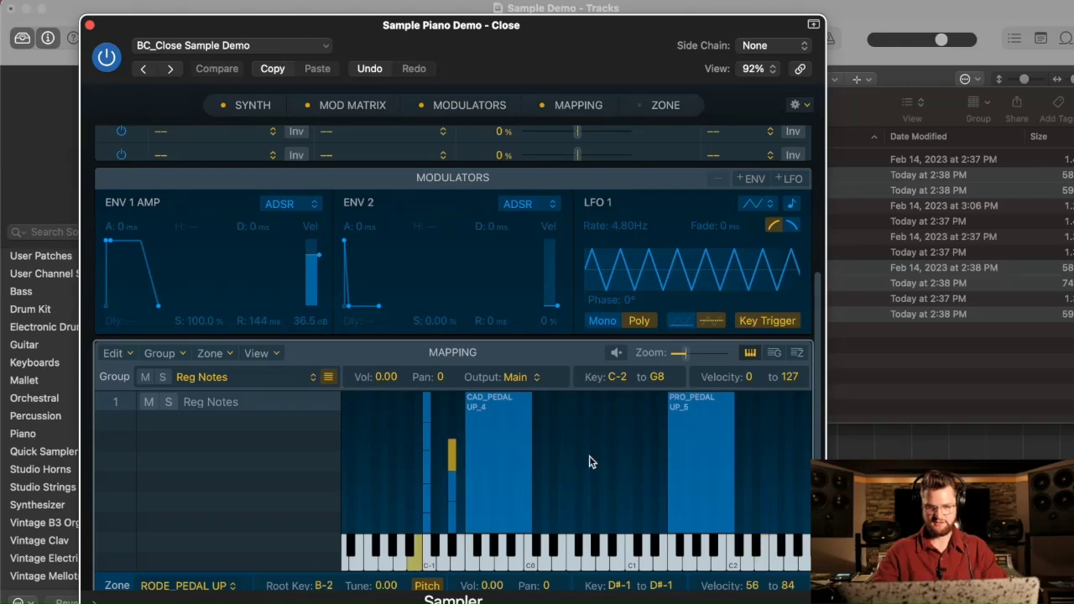
Reduce CAD_PEDAL UP_4 and PRO_PEDAL UP_5 to one key each and stack them in that order on D#-1, filling the remaining upper velocities
click(499, 456)
drag(468, 477, 535, 478)
drag(532, 394, 450, 427)
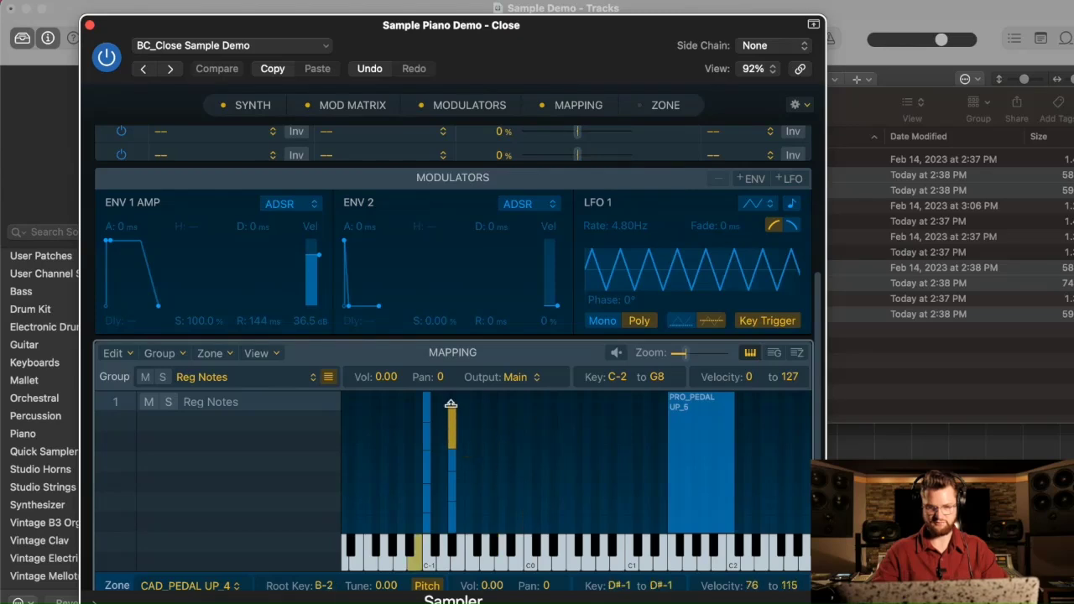
click(675, 463)
drag(671, 468, 735, 472)
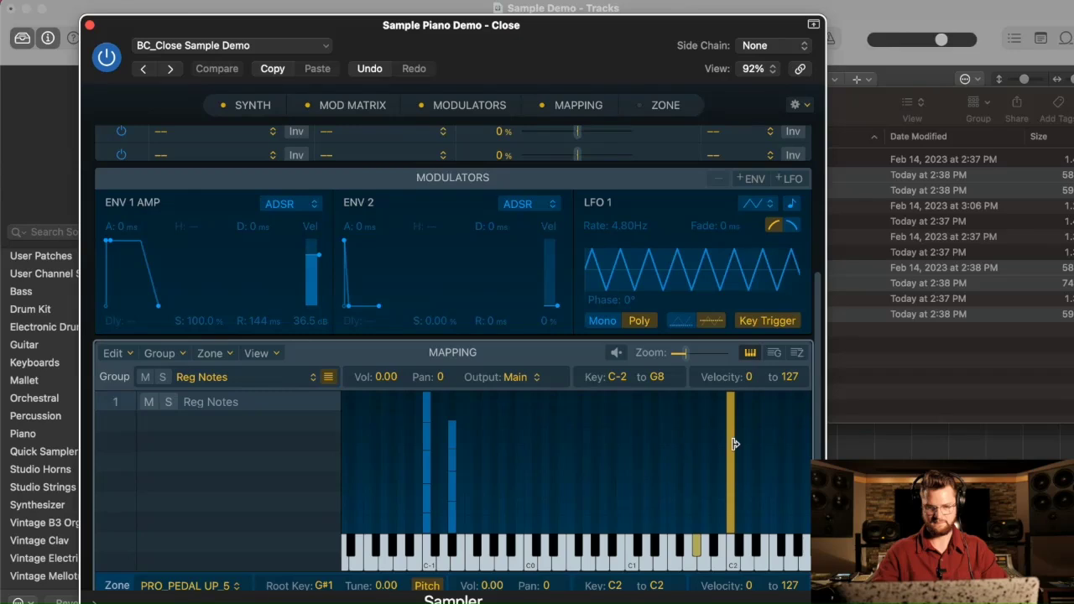
drag(731, 395, 452, 414)
click(475, 445)
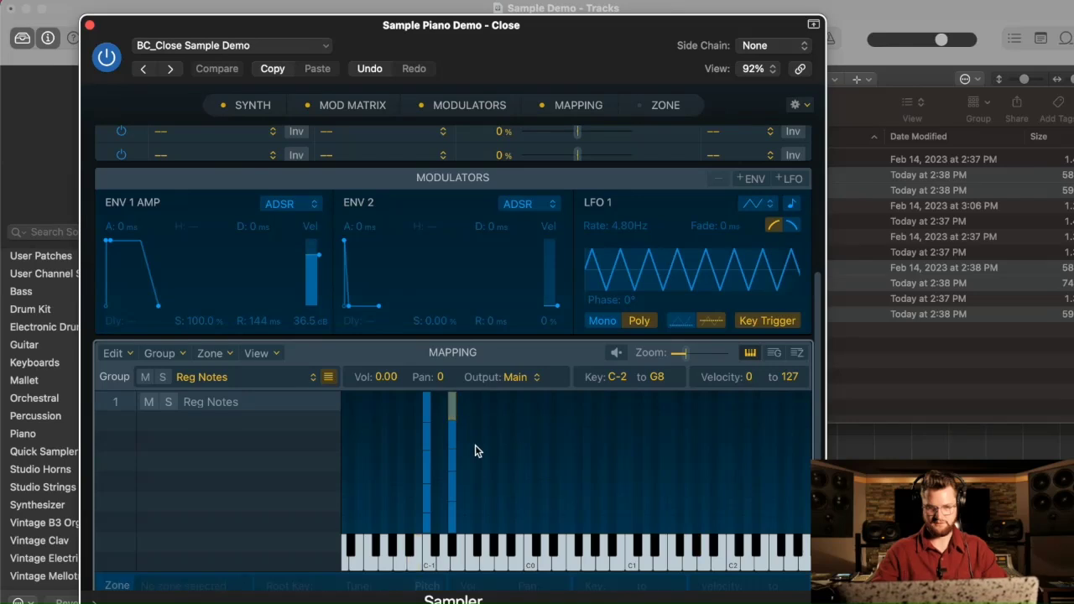
scroll(526, 460, left, 1)
scroll(526, 460, left, 2)
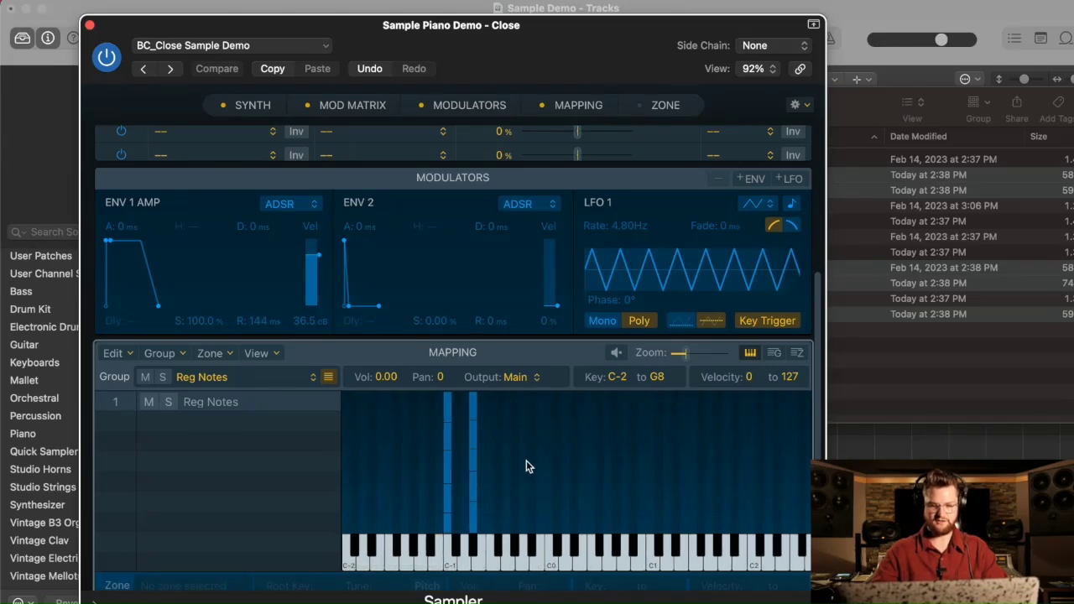
Rename the Reg Notes group as Pedal
click(216, 407)
double_click(226, 414)
text(Pedal)
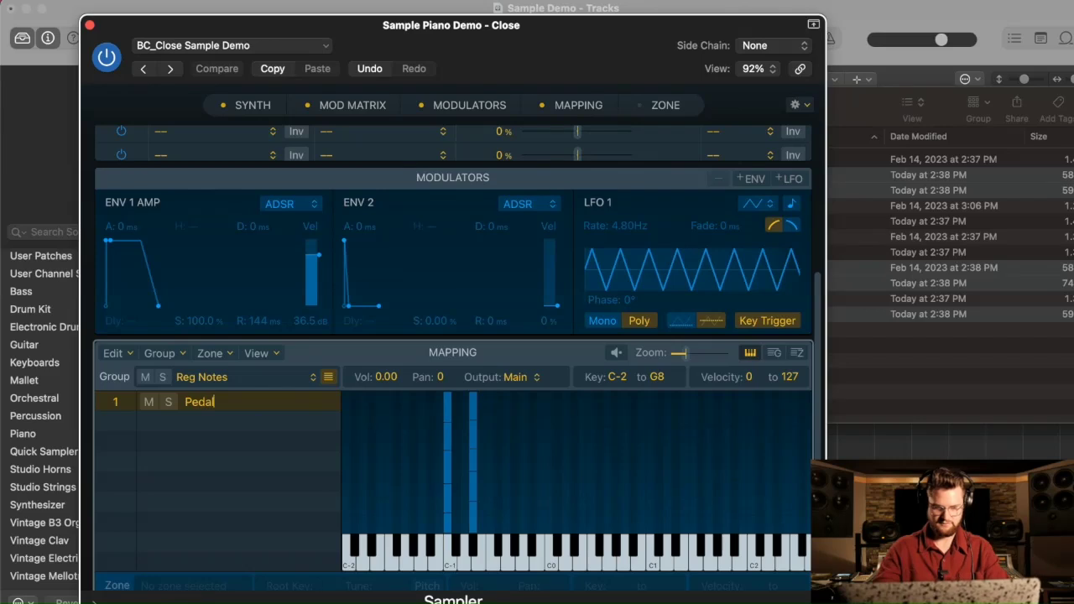
key(Return)
click(232, 467)
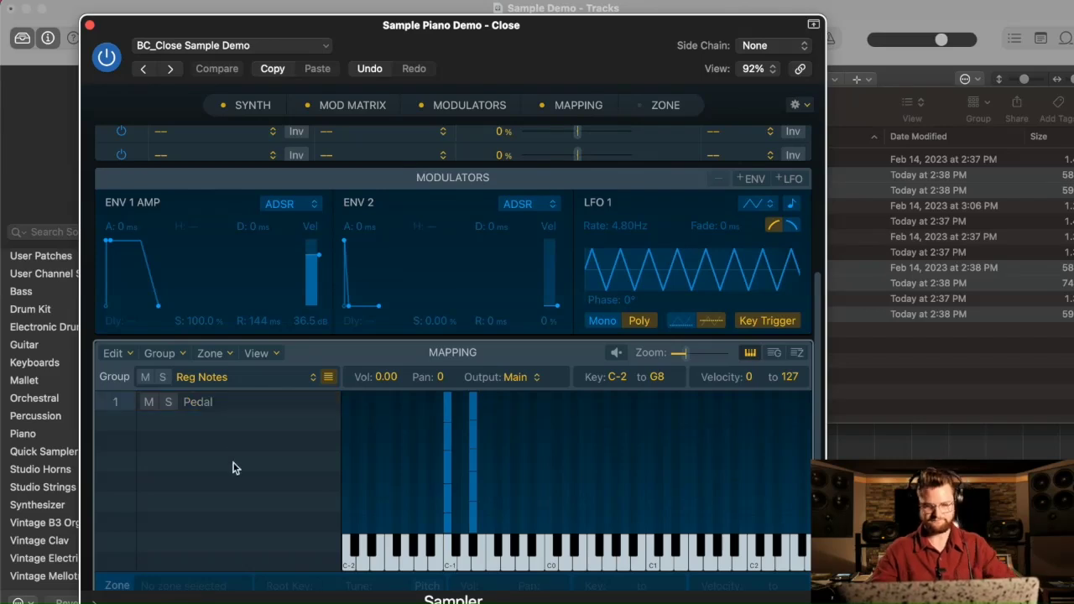
Save the Sampler instrument as a new file named BC_Pedal Sample Demo in the Sampler Instruments folder
click(243, 47)
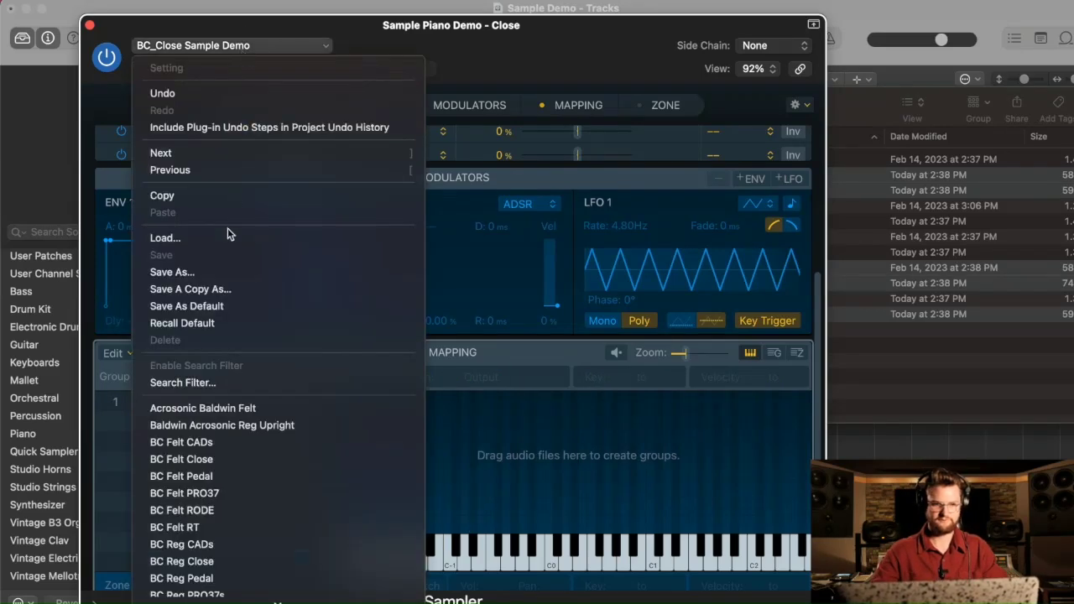
click(223, 271)
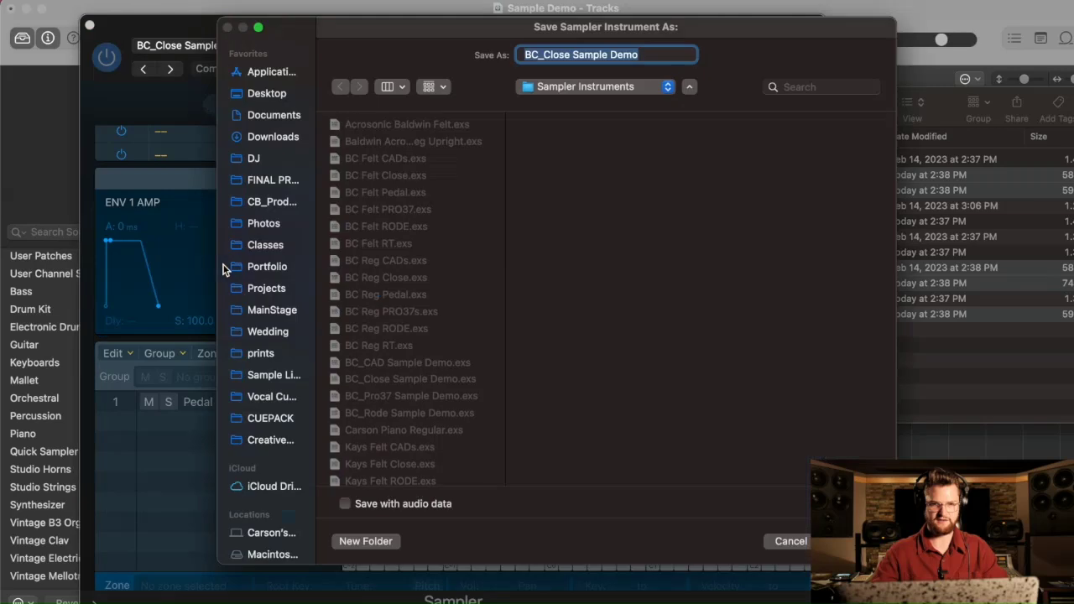
click(570, 54)
key(BackSpace)
key(BackSpace)
key(BackSpace)
key(BackSpace)
key(BackSpace)
key(BackSpace)
text(Pedal)
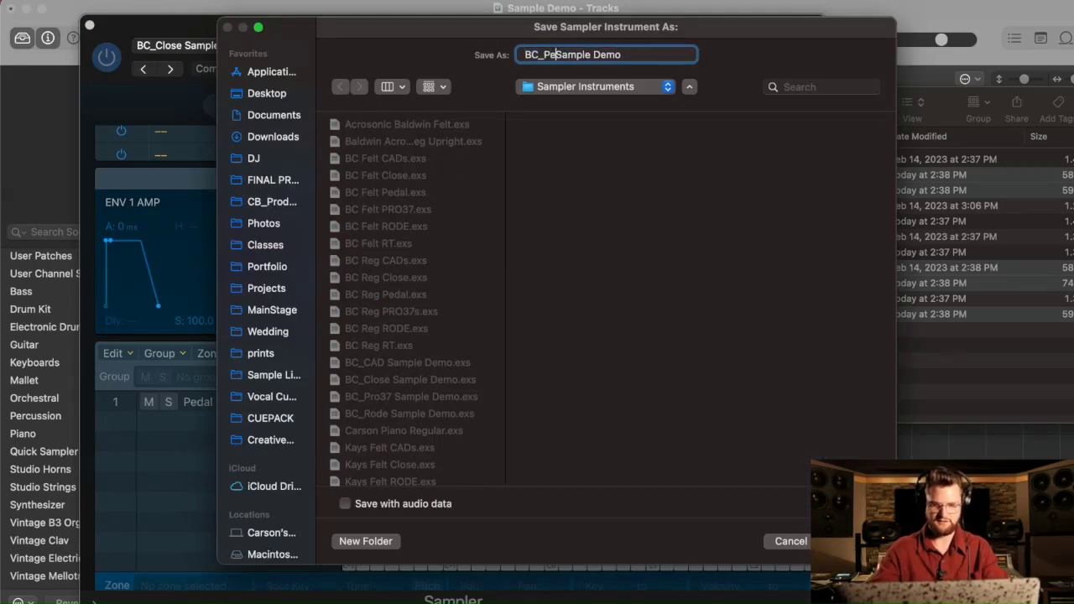
key(Return)
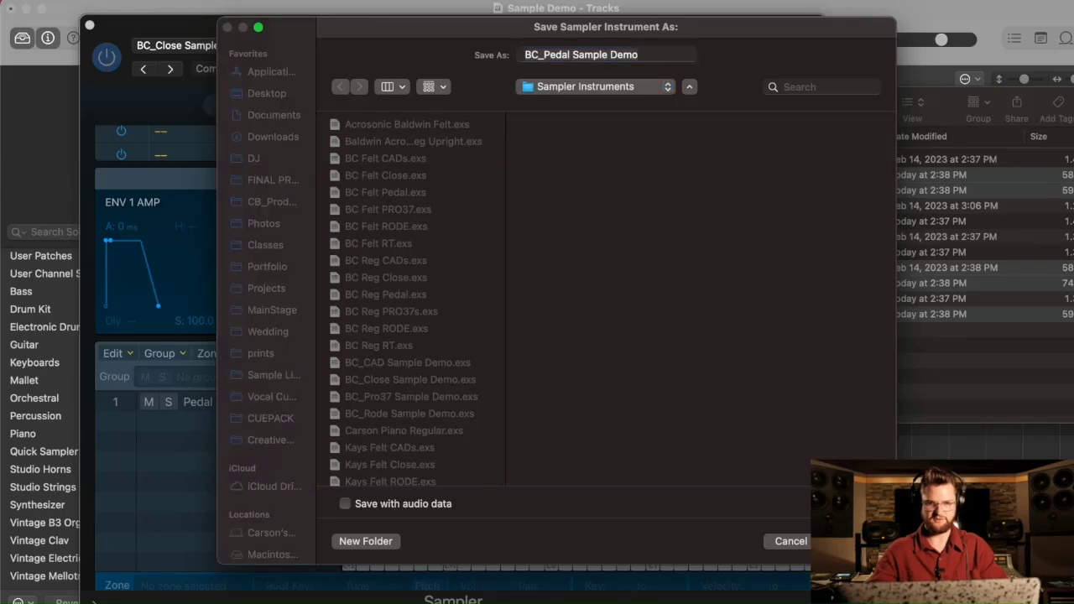
Close the Sampler window and rename track 5 as Sample Piano Demo - Pedal
click(90, 27)
double_click(660, 445)
key(BackSpace)
key(BackSpace)
text(Pedal)
key(Return)
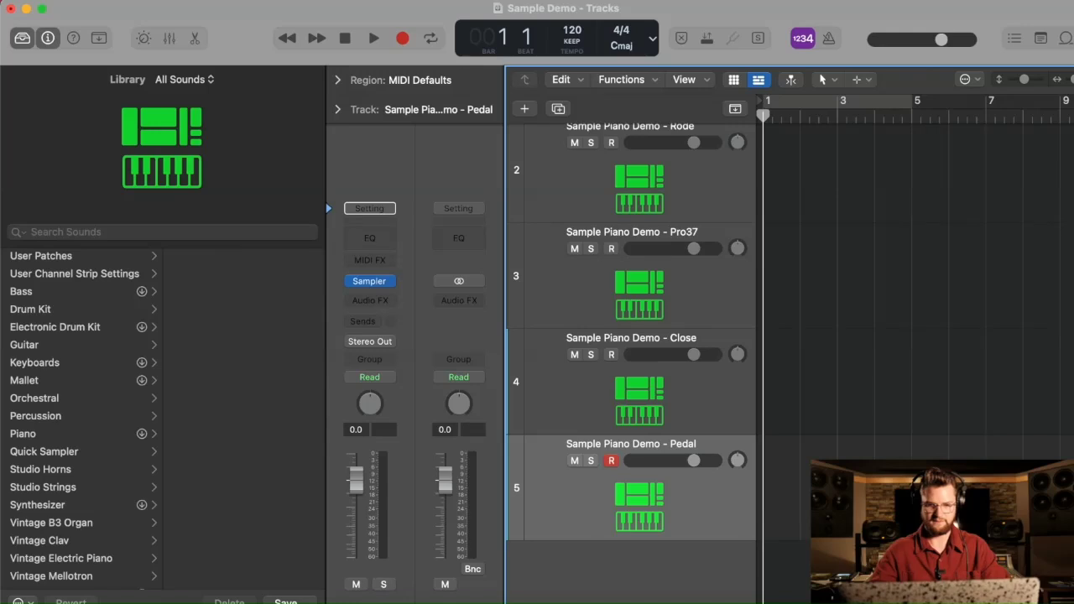
Duplicate the Pedal track with its settings and rename the copy as Sample Piano Demo - RT
click(558, 109)
scroll(730, 466, down, 2)
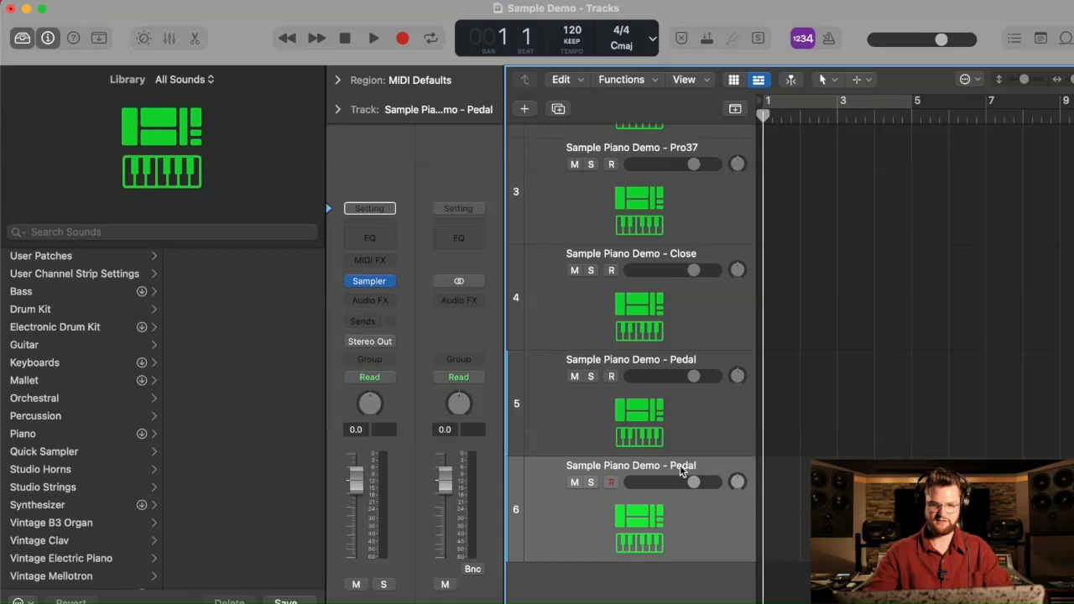
double_click(680, 465)
click(702, 465)
key(BackSpace)
key(BackSpace)
key(BackSpace)
key(BackSpace)
key(BackSpace)
text(RT)
key(Return)
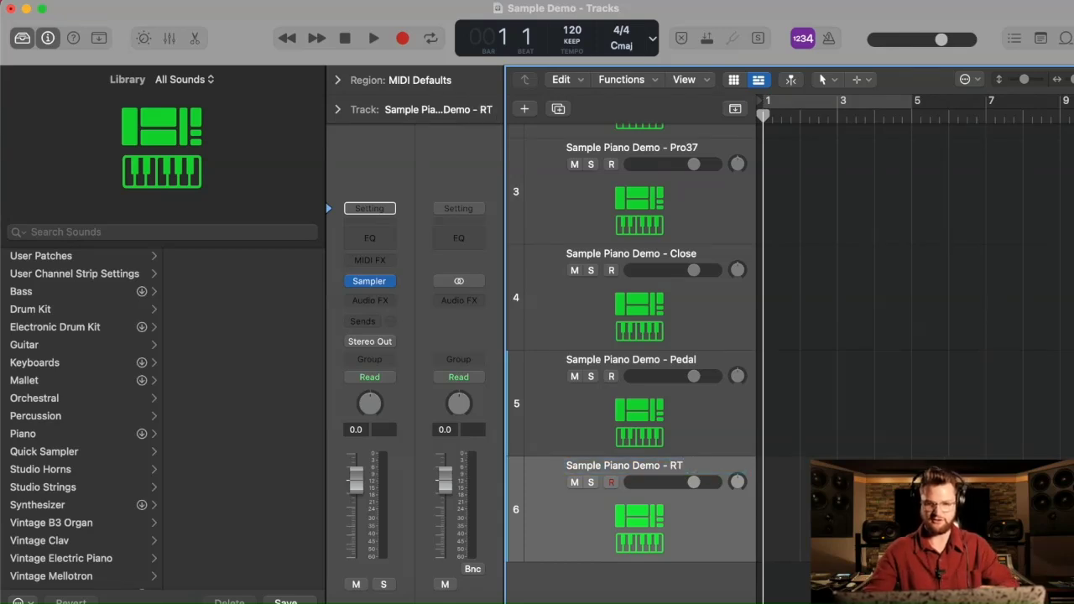
Replace the pedal zones in the RT track's Sampler with PRO_RT_1 to PRO_RT_10 from the Release Triggers folder
click(373, 284)
scroll(713, 336, down, 5)
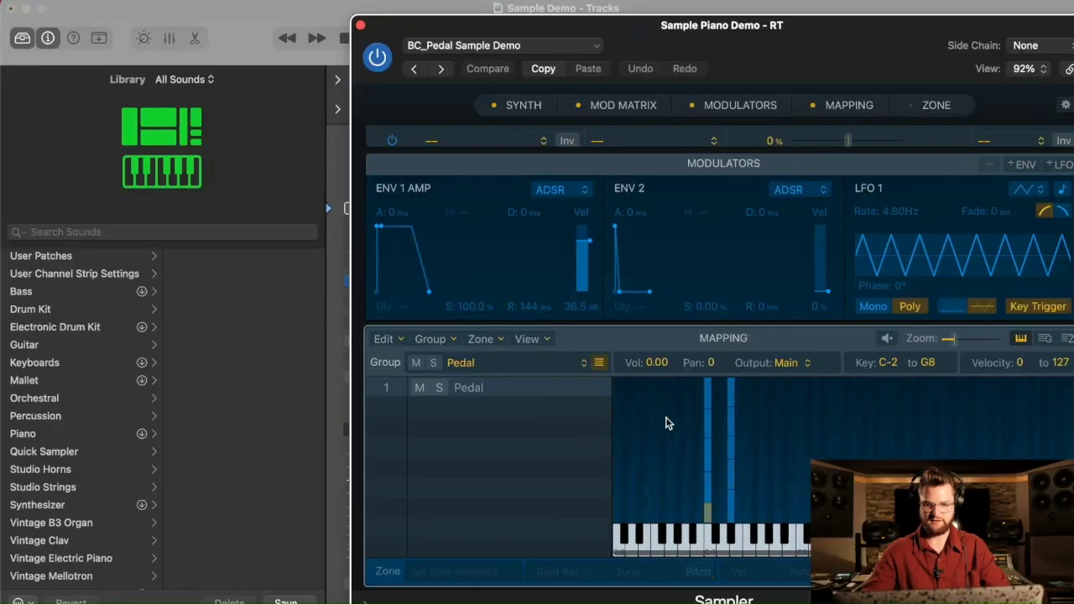
click(191, 596)
key(super+Up)
click(727, 226)
double_click(727, 228)
click(723, 161)
shift+click(725, 302)
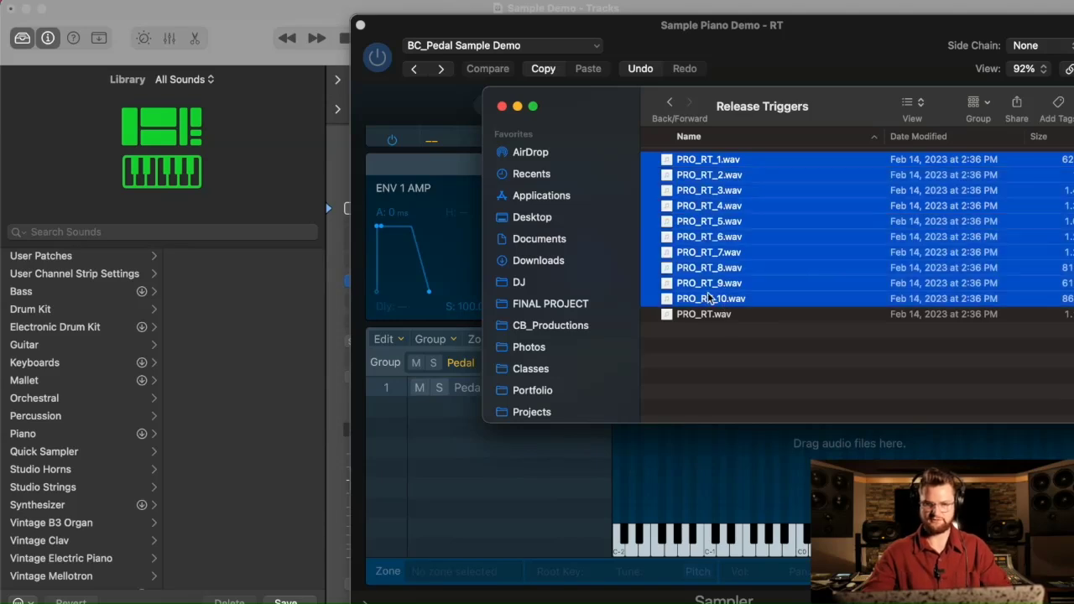
drag(704, 306, 639, 466)
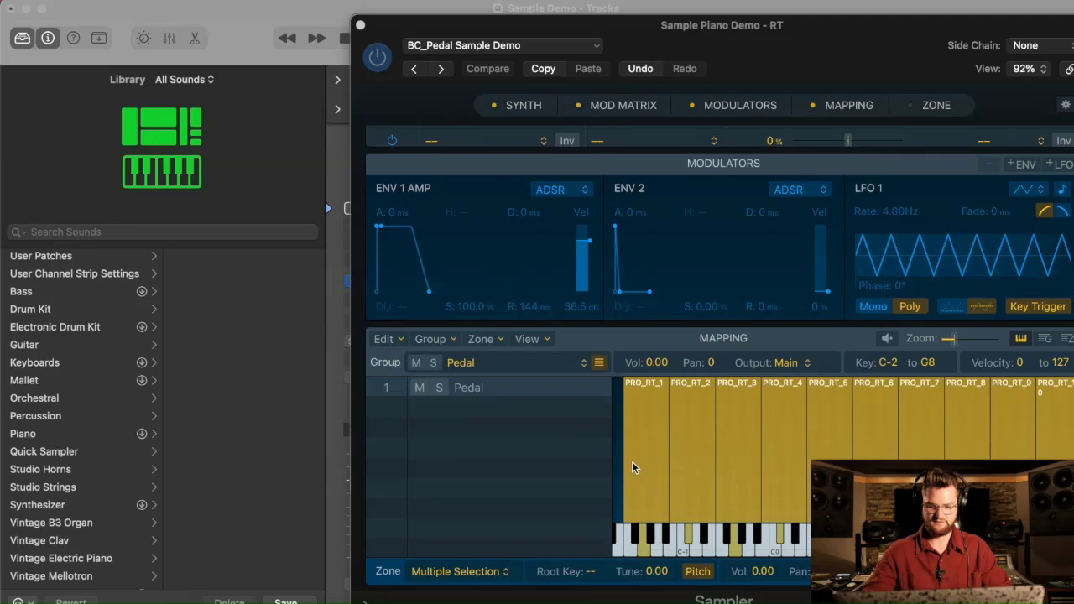
Move the ten release-trigger zones up the keyboard so that PRO_RT_1 covers B-1 to E0
scroll(643, 470, down, 3)
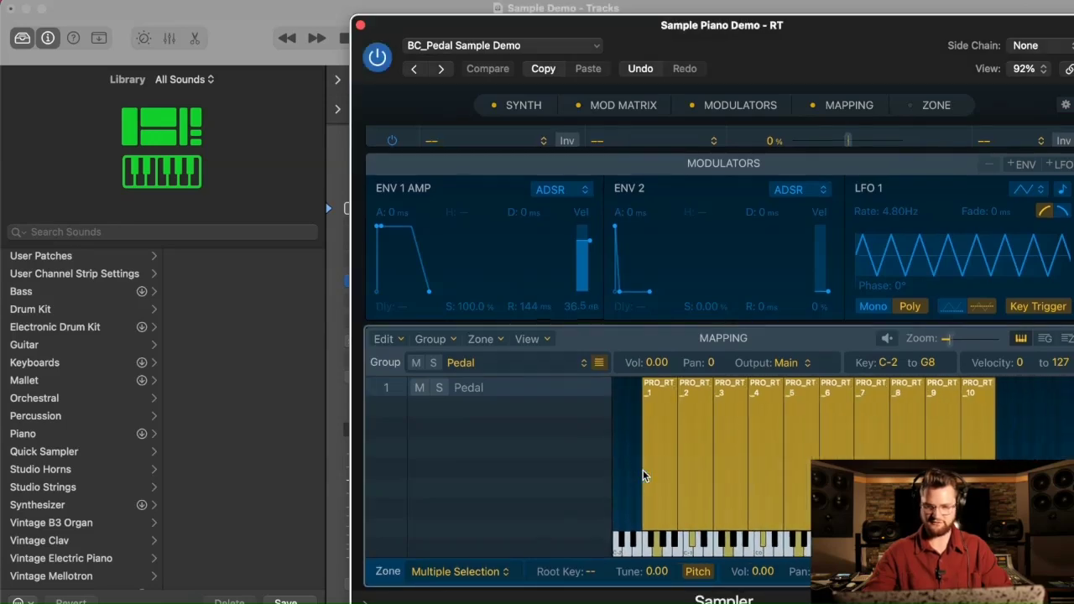
drag(660, 470, 698, 477)
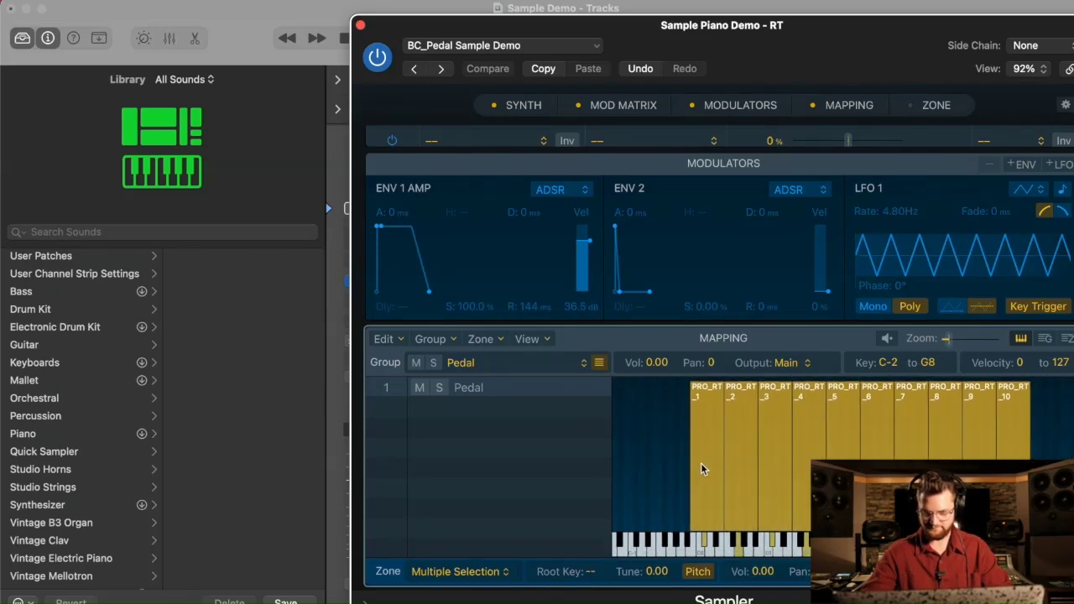
drag(720, 466, 707, 467)
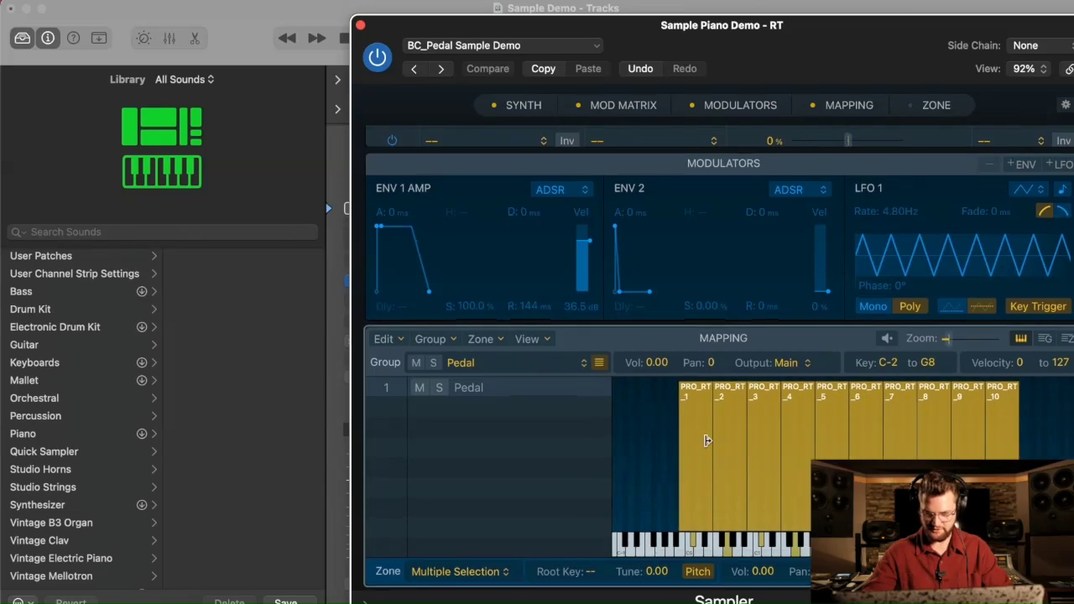
Extend the PRO_RT_10 zone's high key upward to cover the upper keyboard
click(648, 467)
scroll(646, 468, right, 3)
click(882, 419)
drag(899, 419, 996, 419)
scroll(763, 420, left, 5)
click(759, 395)
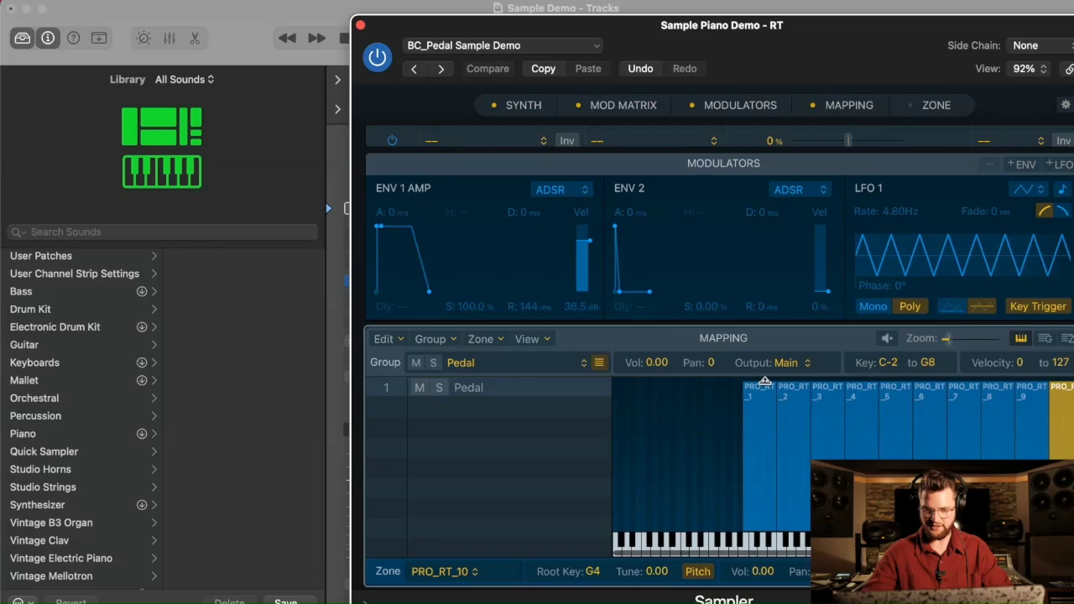
drag(722, 420, 973, 396)
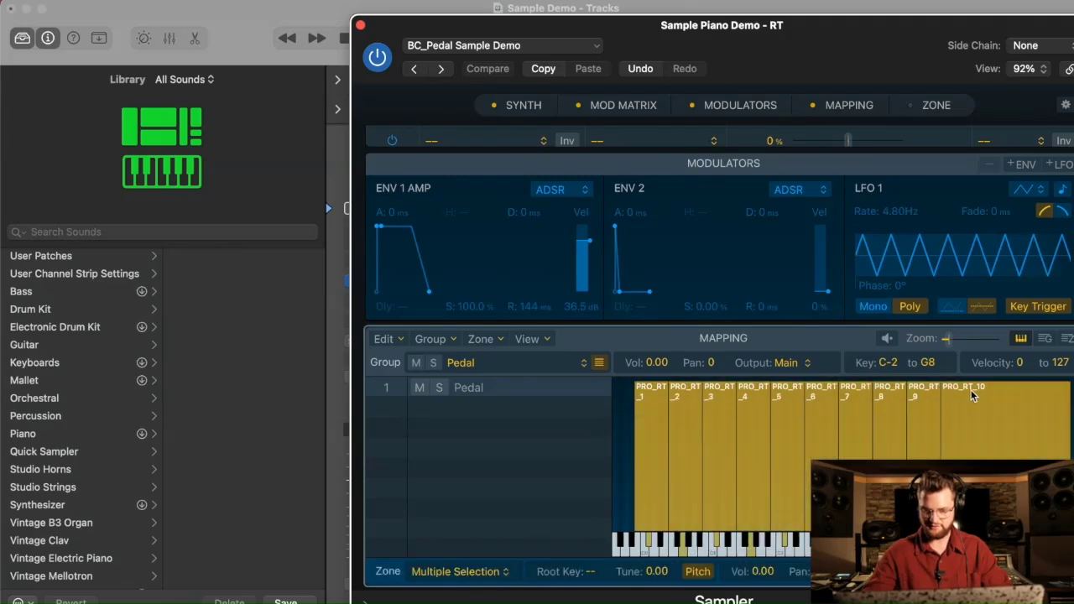
click(631, 426)
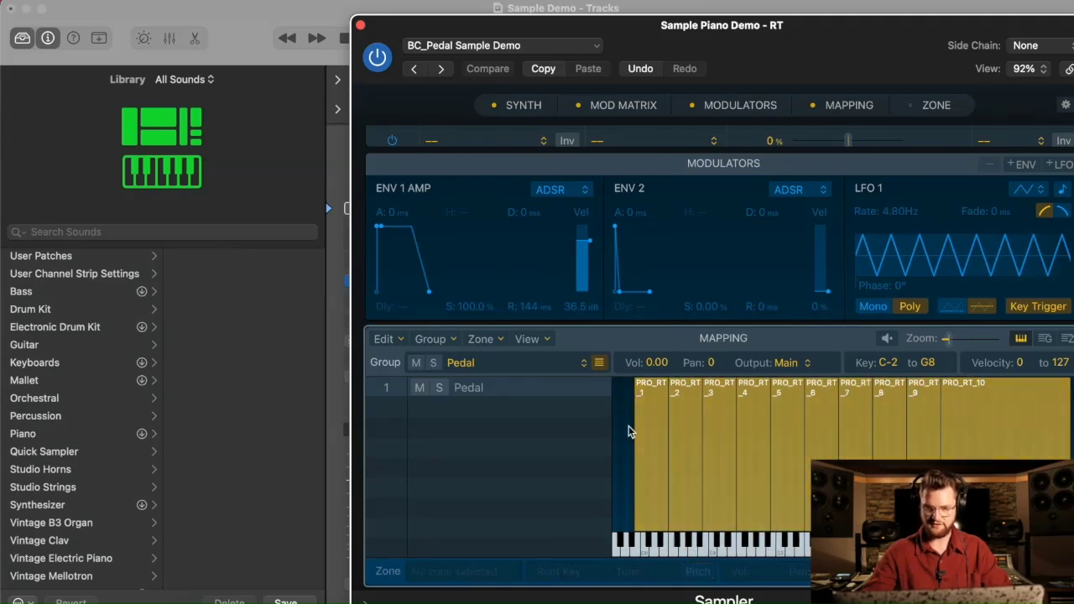
Enable release trigger and decay for the release-sample group and set its decay time to 3740
click(1045, 338)
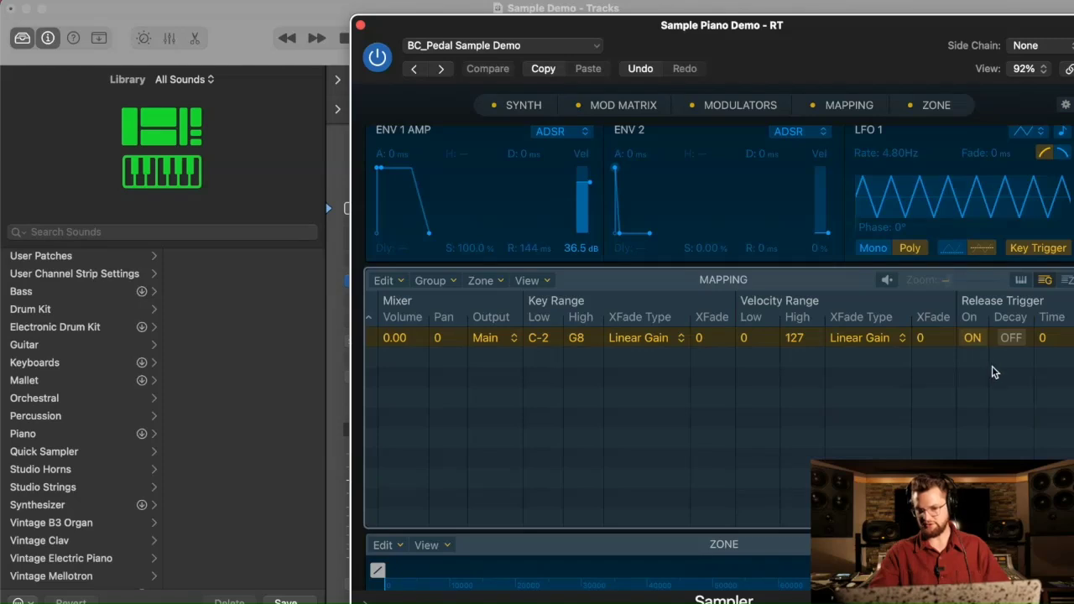
click(1017, 338)
drag(1050, 339, 1048, 219)
drag(1054, 348, 1050, 328)
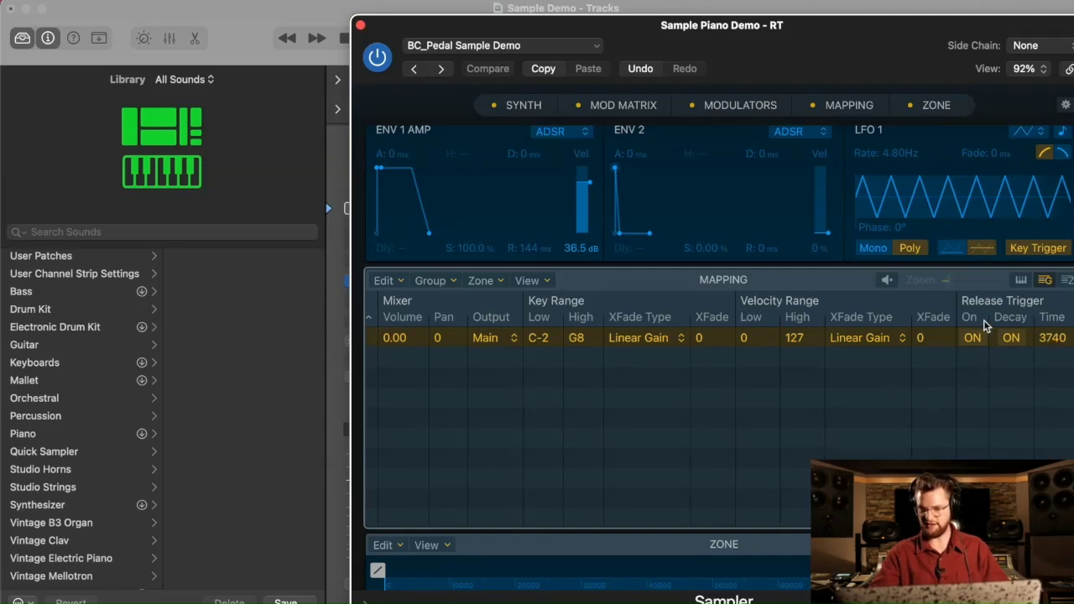
scroll(957, 392, left, 5)
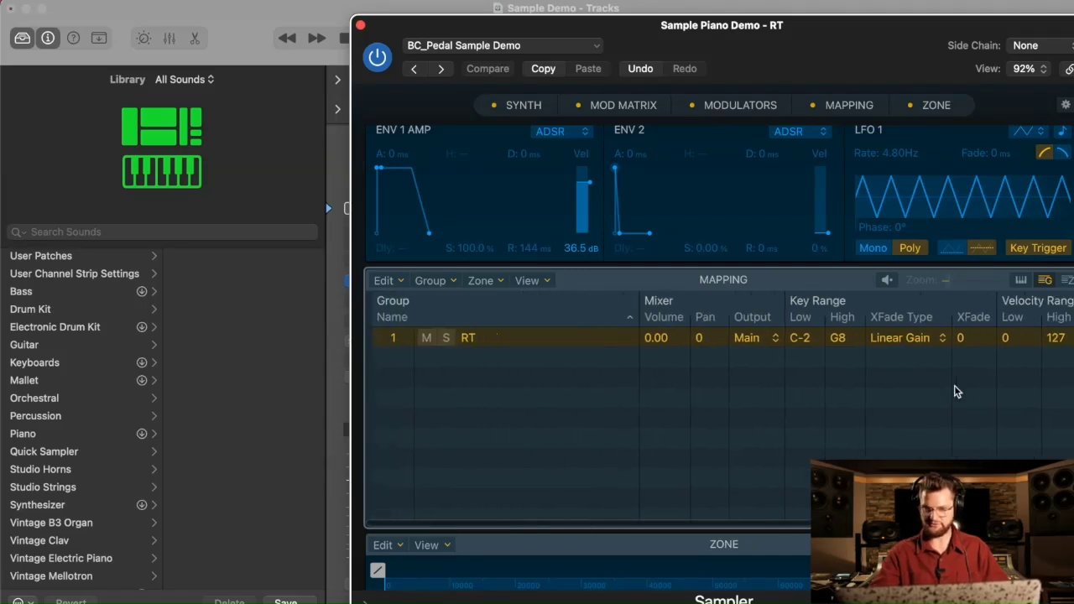
scroll(957, 392, right, 5)
scroll(956, 392, right, 2)
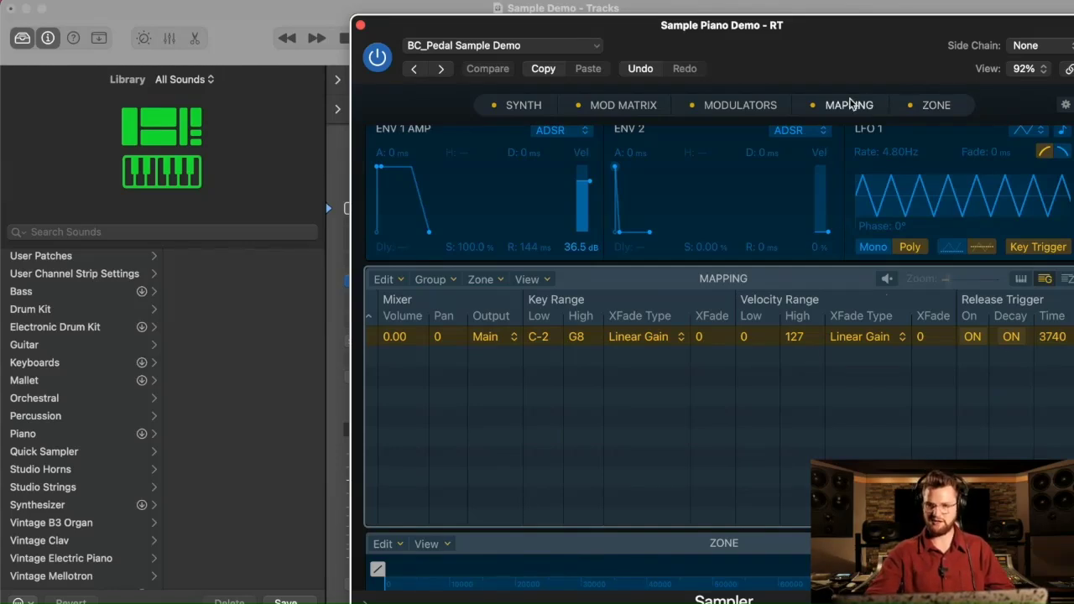
Return the mapping to the keyboard view and check the key coverage of the release-trigger zones
click(851, 103)
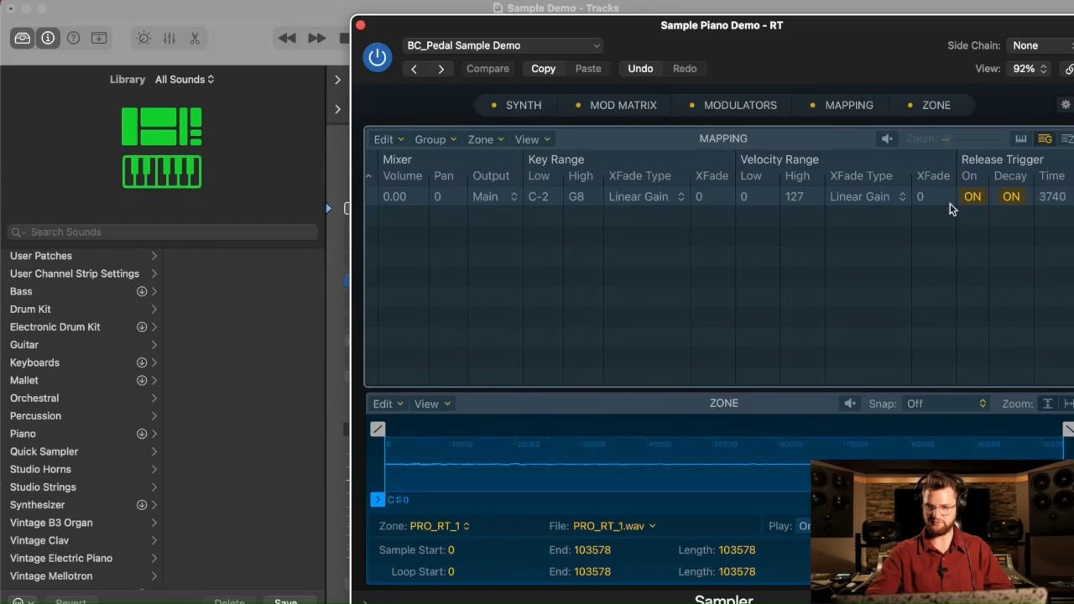
click(1020, 139)
scroll(944, 256, right, 3)
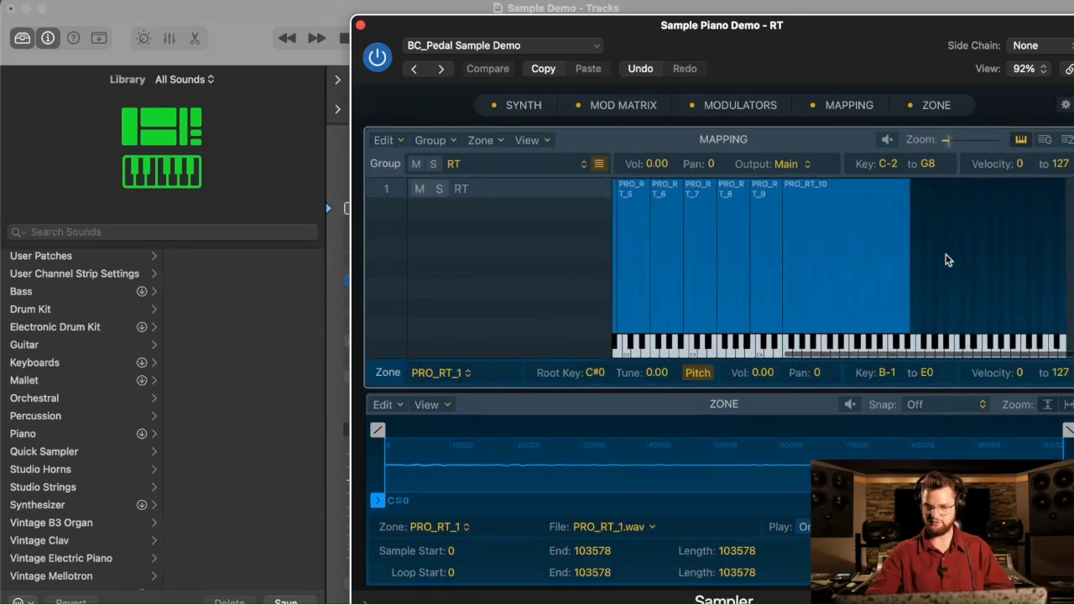
scroll(948, 260, up, 1)
scroll(948, 260, left, 4)
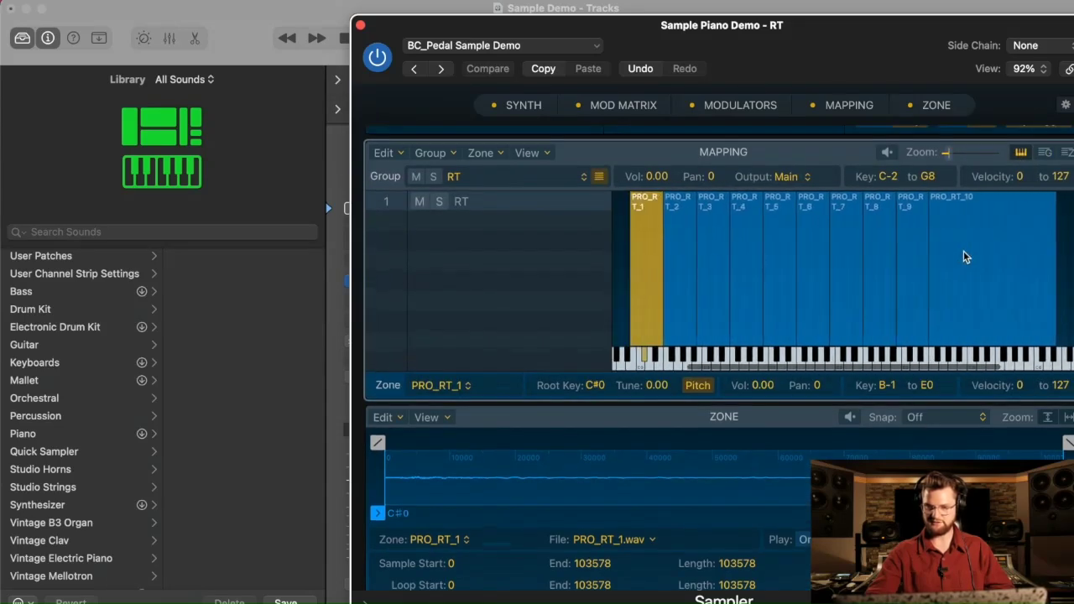
Extend the PRO_RT_1 zone's low key down to A#-1
scroll(965, 257, left, 2)
drag(673, 310, 668, 310)
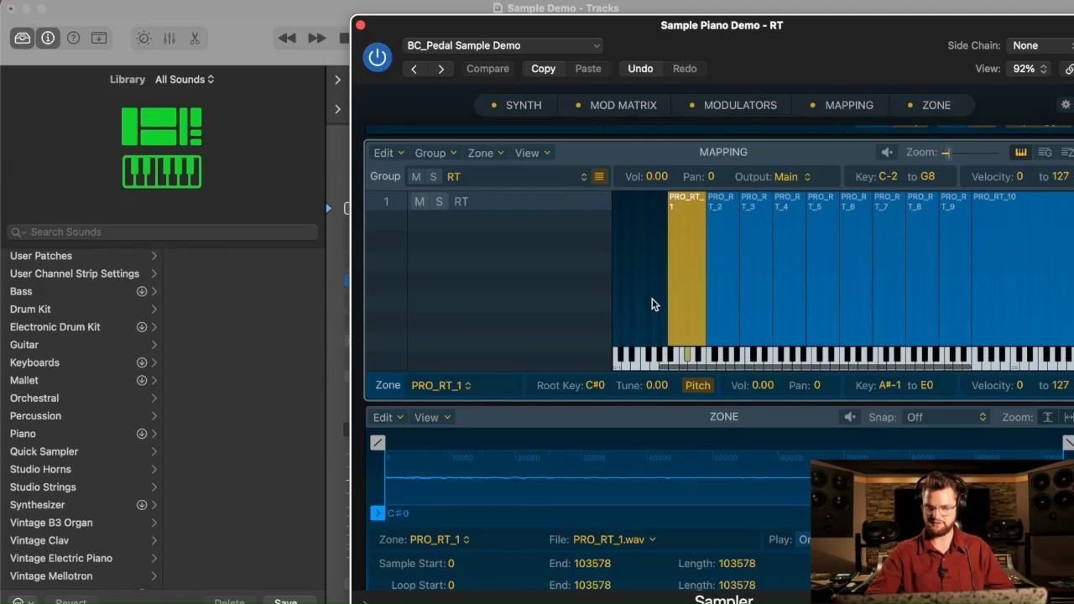
click(653, 305)
Save the release-trigger instrument as "BC_RT Sample Demo" in the Sampler Instruments folder and close its plug-in window
scroll(652, 304, up, 4)
click(516, 47)
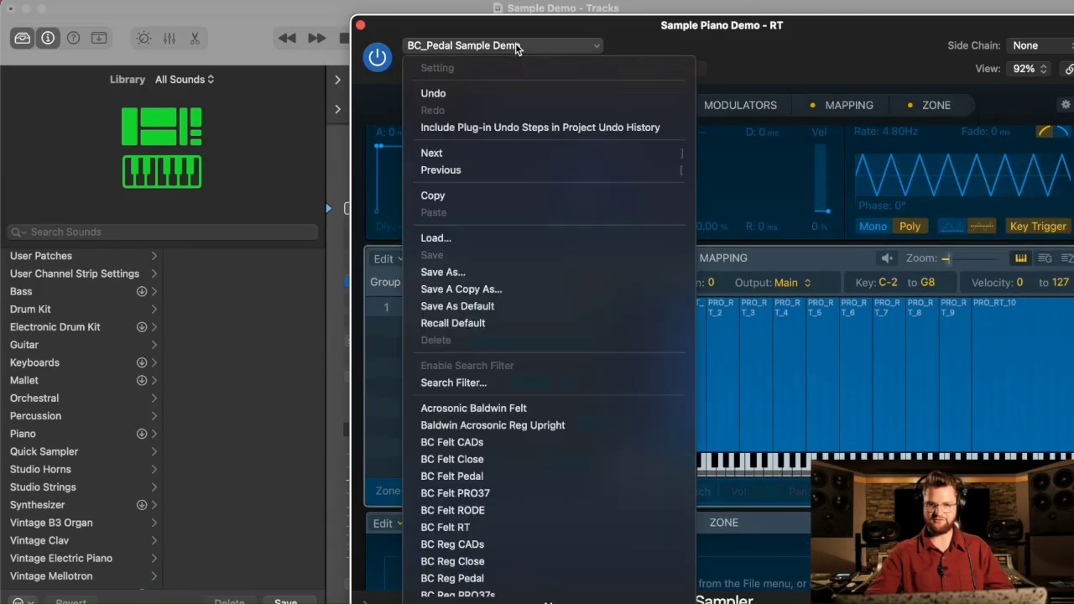
click(516, 281)
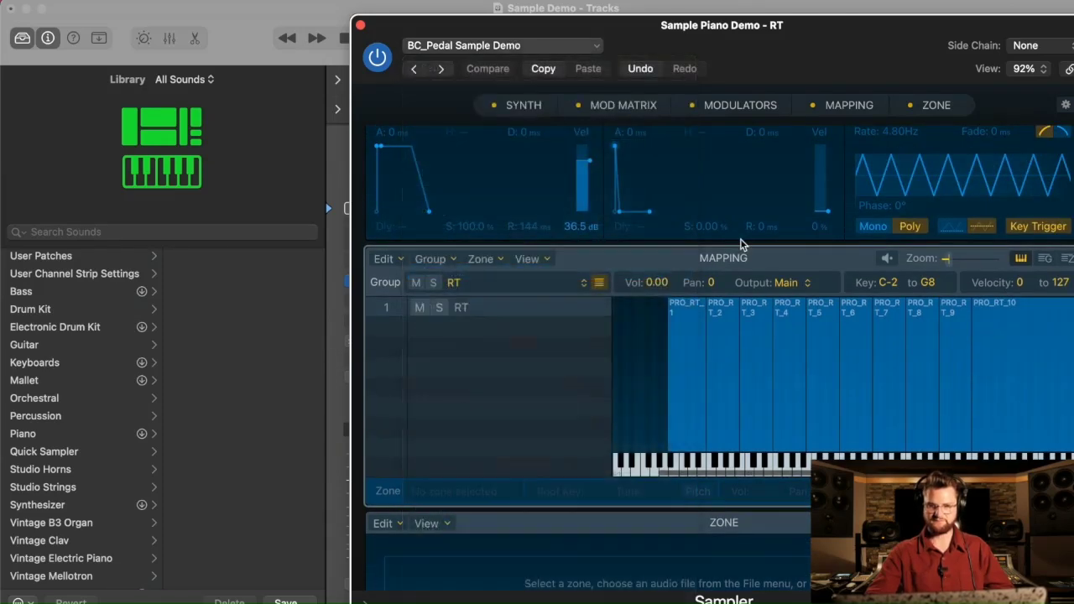
click(573, 50)
key(BackSpace)
key(BackSpace)
key(BackSpace)
key(BackSpace)
key(BackSpace)
key(BackSpace)
text(RT Sample Demo)
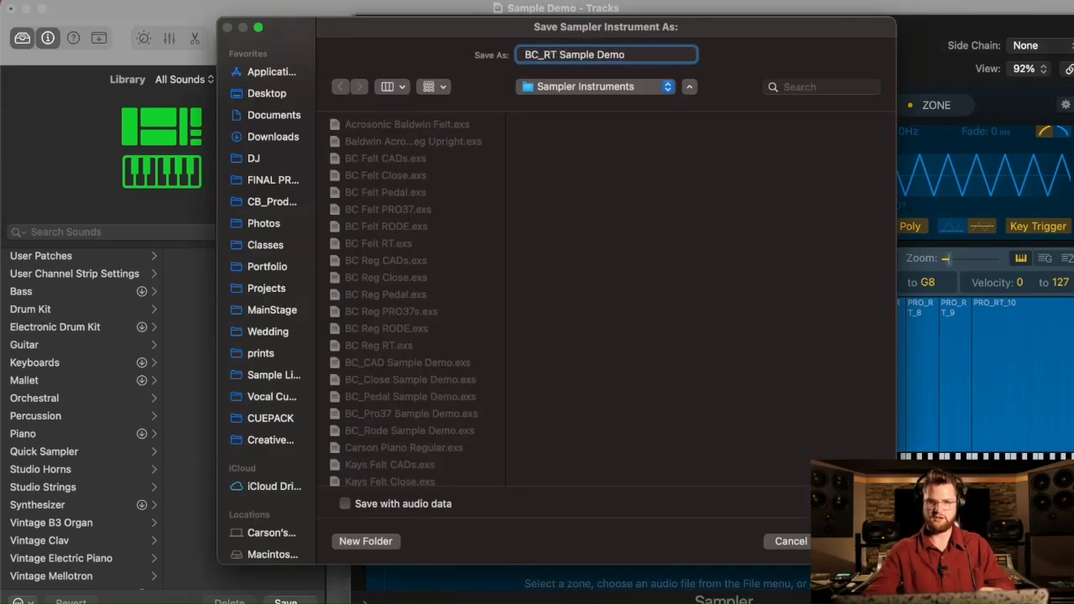
key(Return)
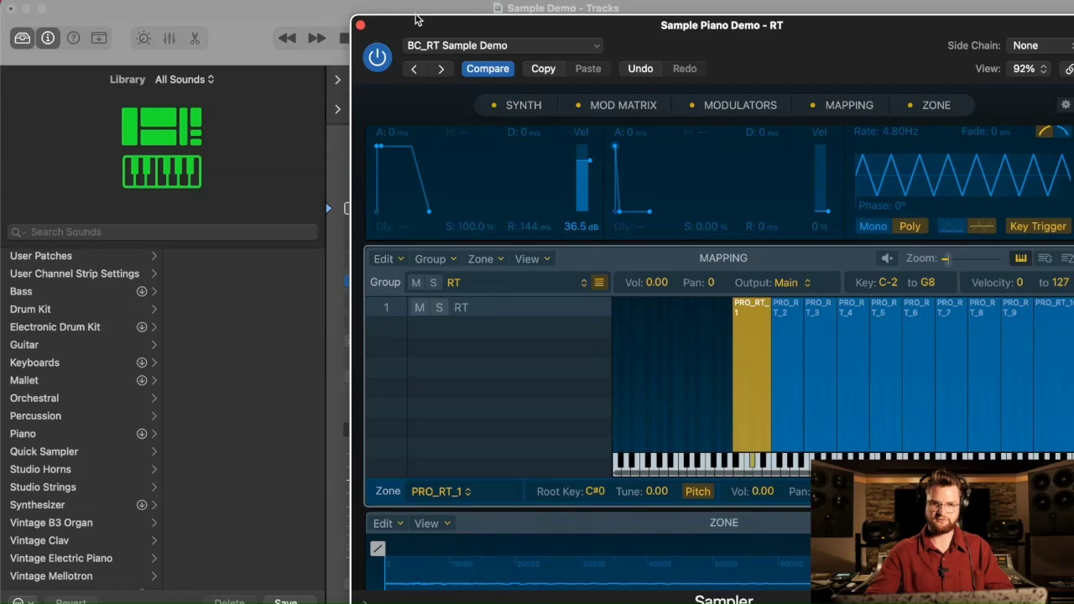
click(361, 26)
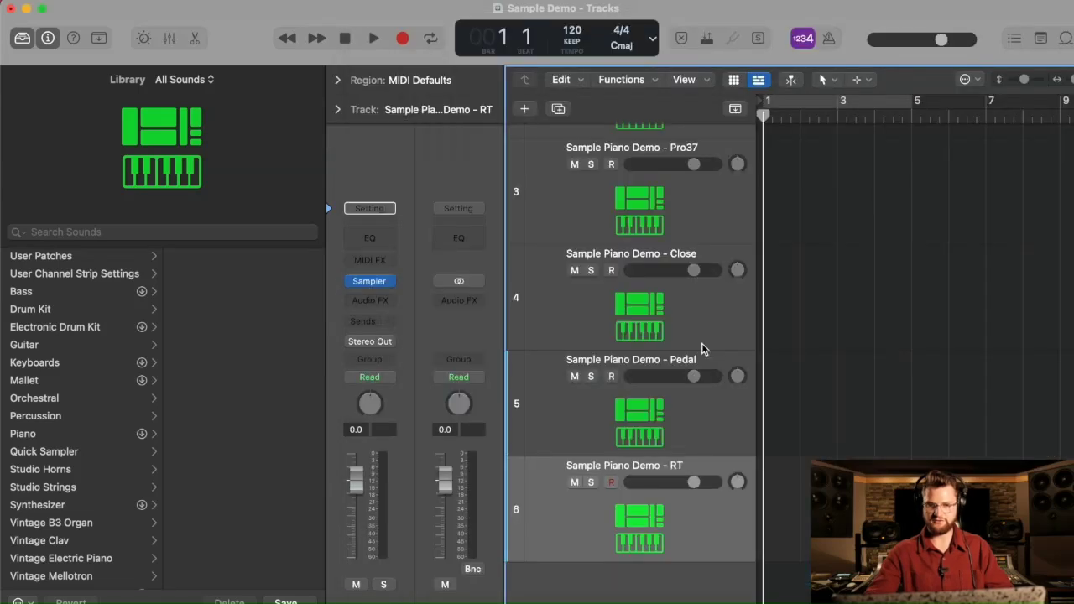
Review the six Sample Piano Demo tracks one by one, from CAD through RT
scroll(701, 343, up, 3)
scroll(699, 286, up, 2)
click(702, 205)
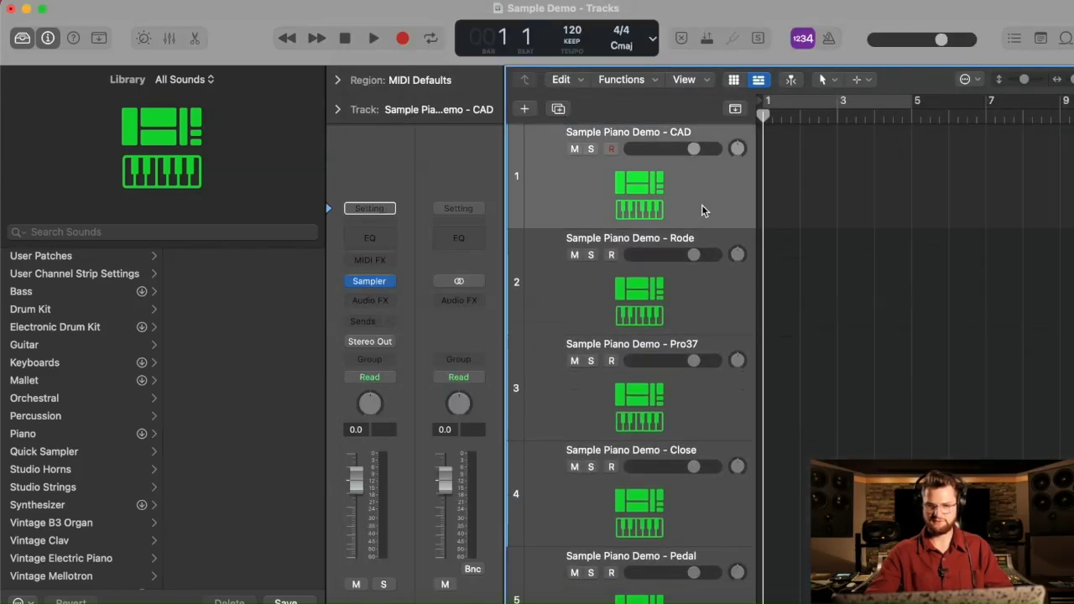
key(Down)
key(Down)
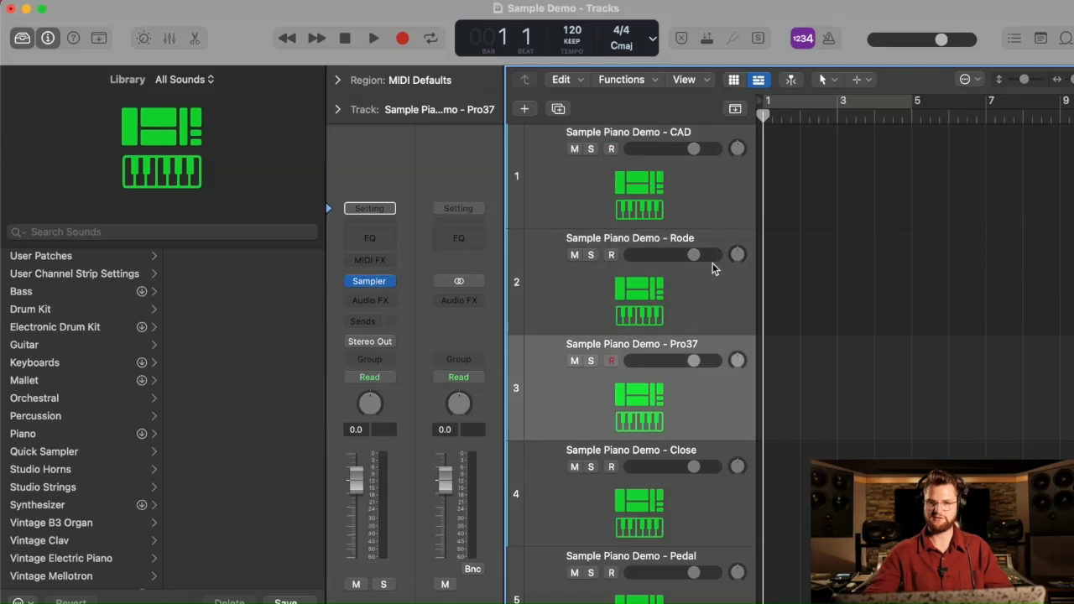
key(Down)
key(Down)
key(Down)
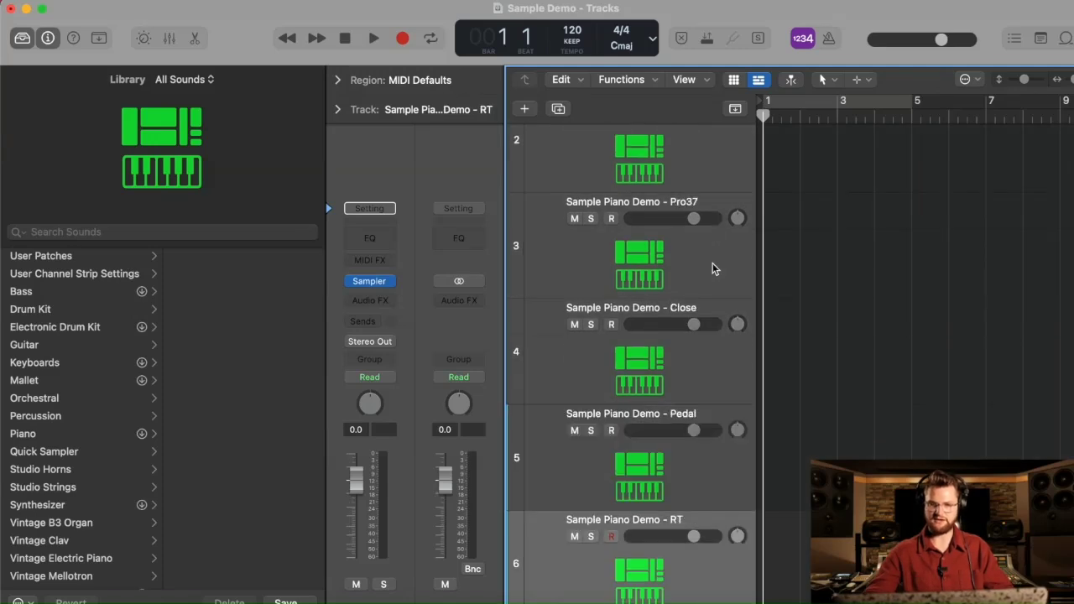
scroll(714, 302, up, 5)
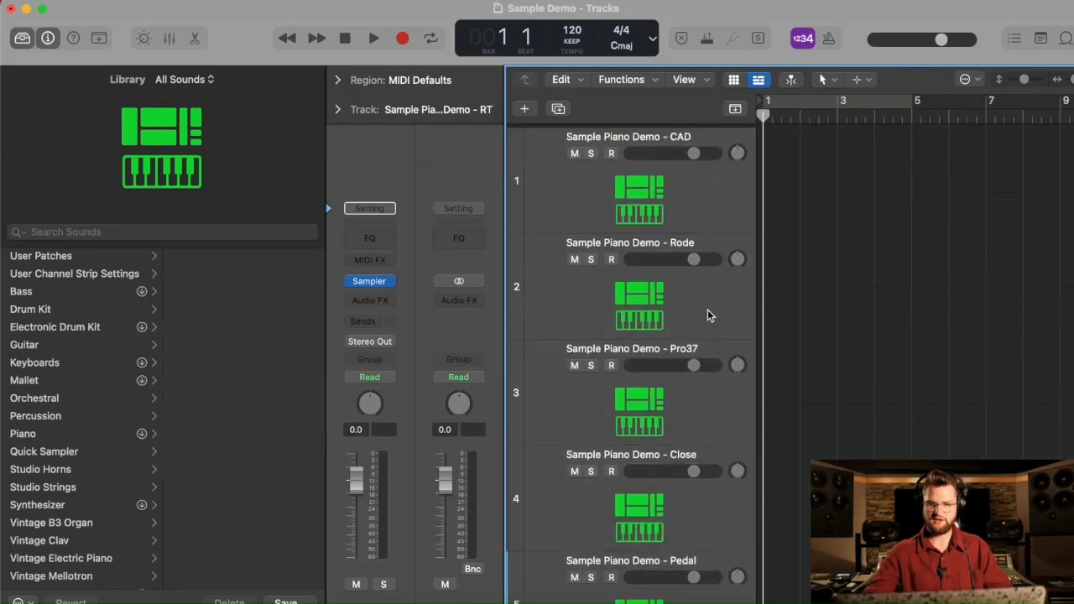
scroll(706, 318, down, 3)
scroll(707, 318, up, 3)
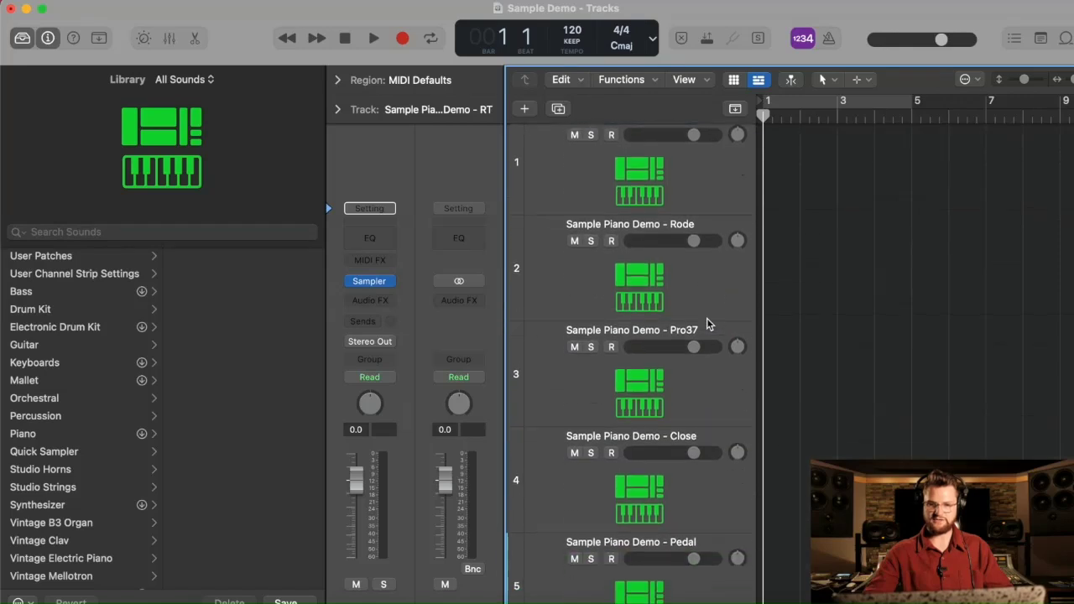
scroll(706, 318, down, 1)
Switch to Finder and look through the mic-set, pedal and release-trigger folders inside Bauer Final Samples
click(191, 601)
click(742, 386)
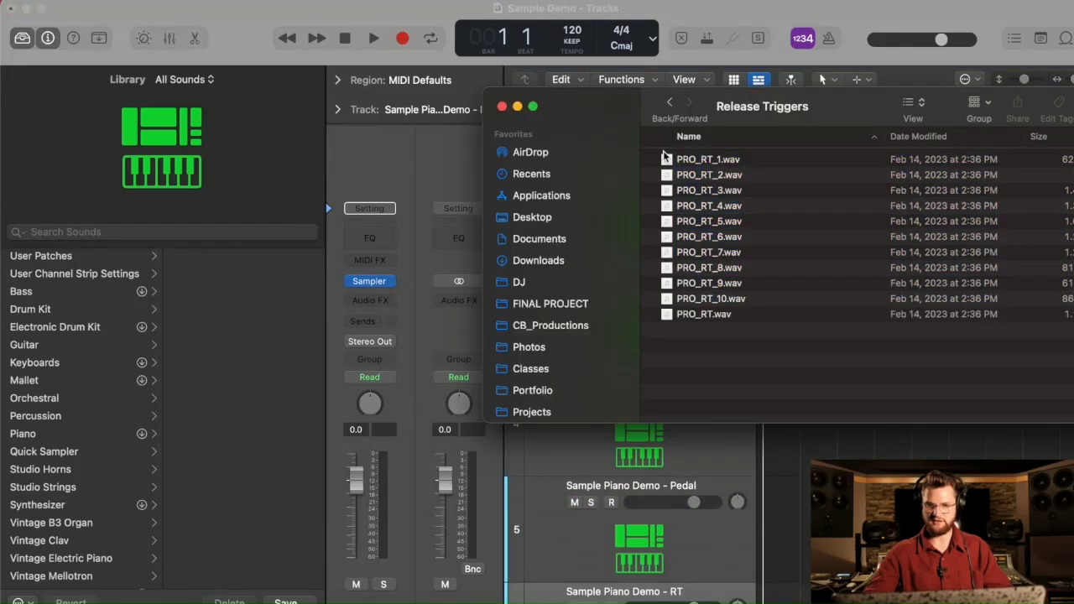
click(671, 99)
click(670, 100)
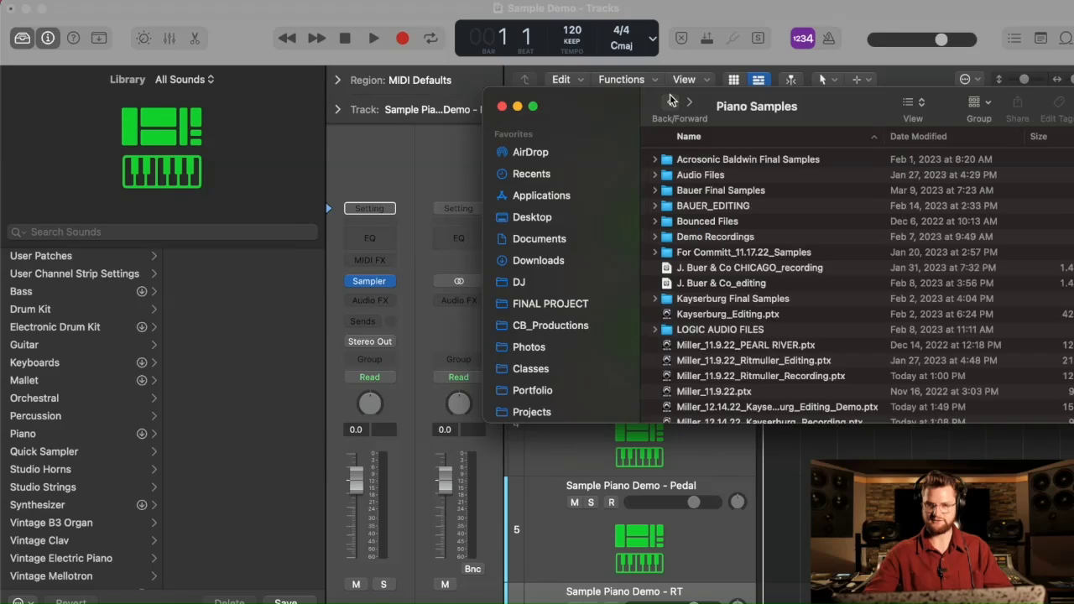
click(690, 103)
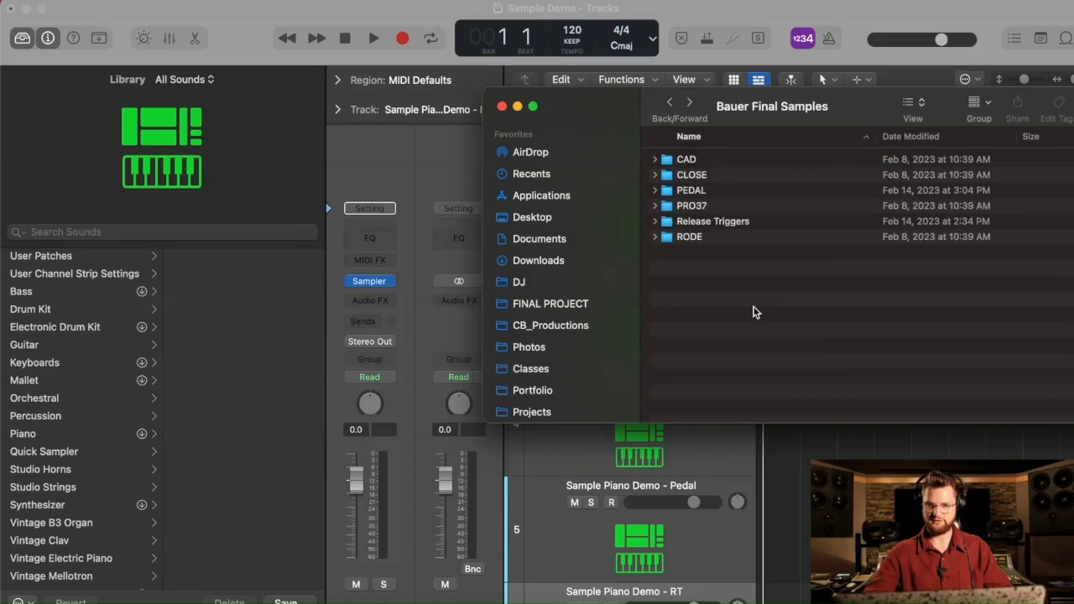
click(703, 161)
key(Down)
key(Down)
key(Down)
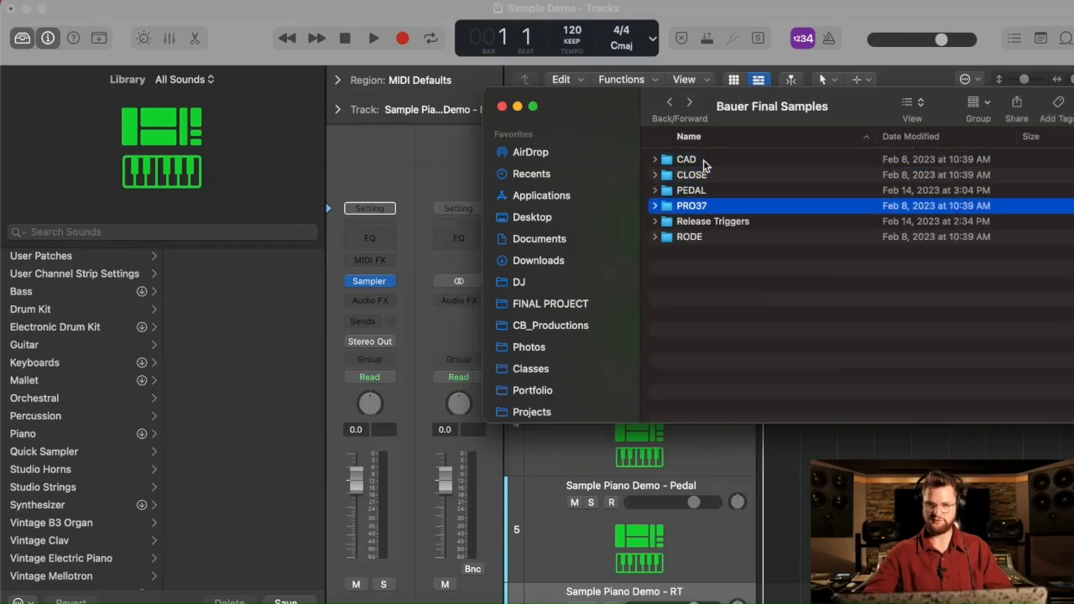
key(Down)
key(Down)
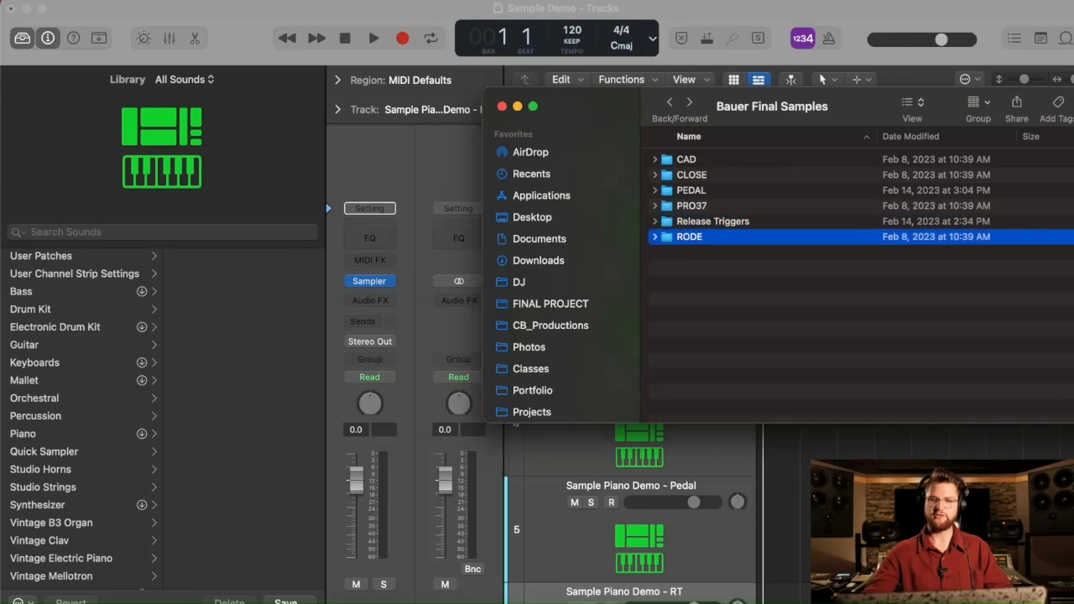
Switch back to Logic Pro and group all six Sample Piano Demo tracks, CAD through RT, into a Summing Stack
key(super+Tab)
scroll(629, 335, up, 3)
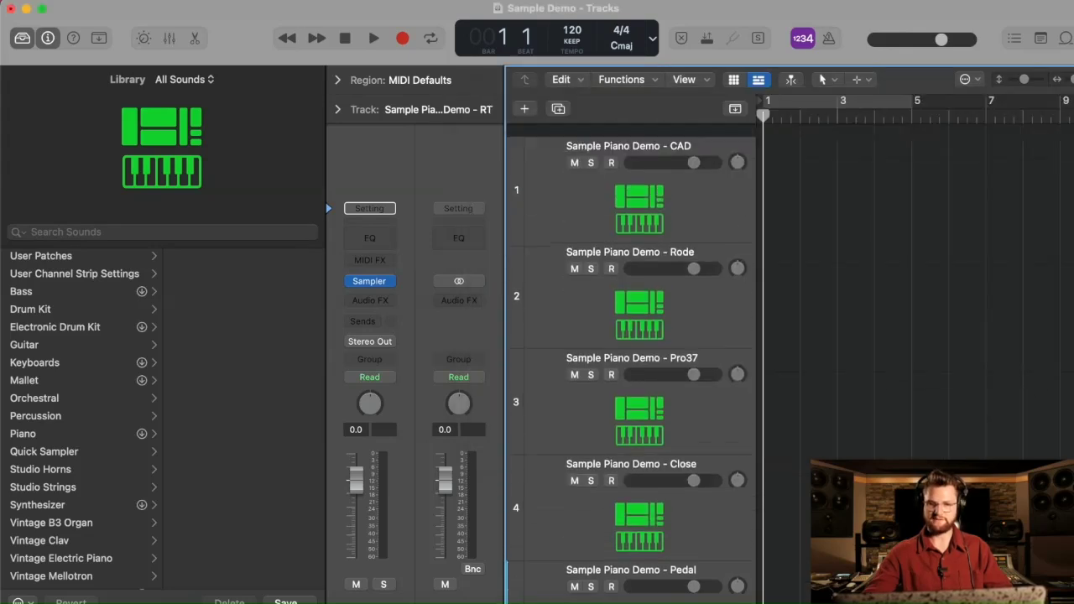
click(709, 201)
scroll(745, 352, down, 3)
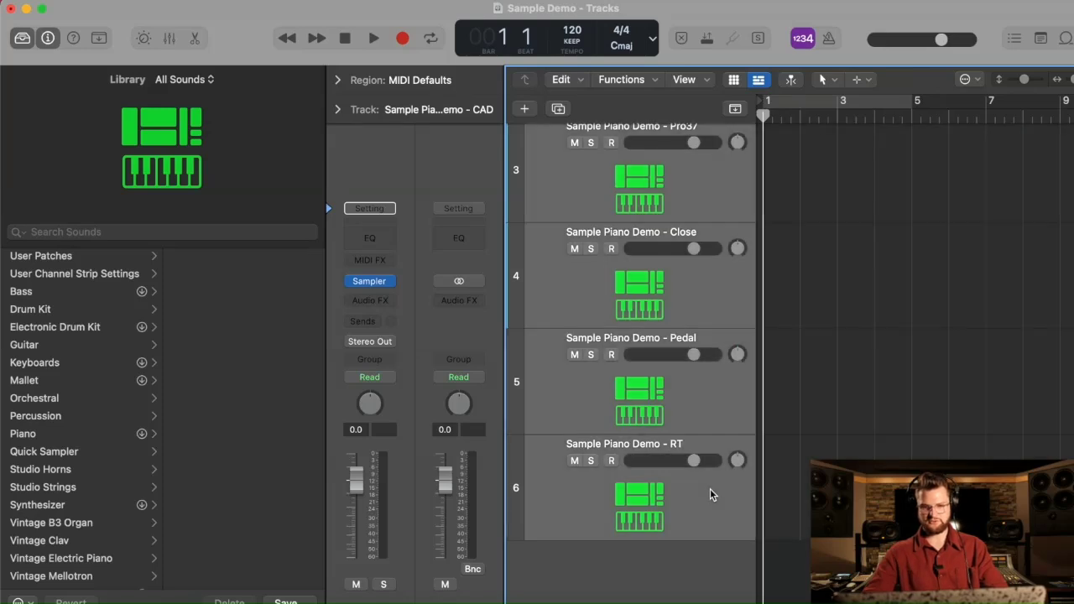
scroll(710, 488, up, 5)
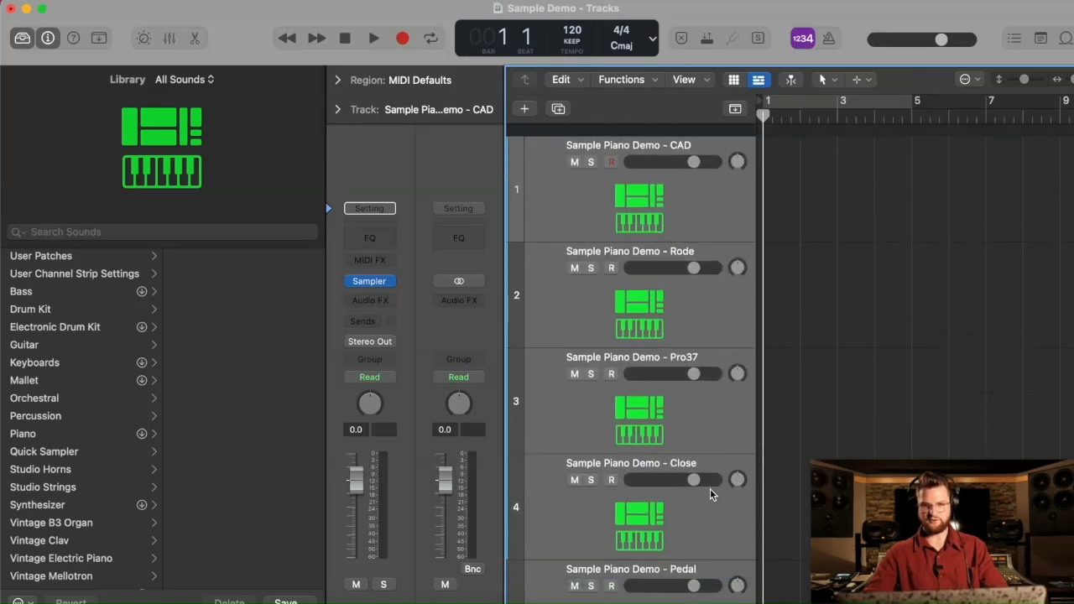
right_click(716, 210)
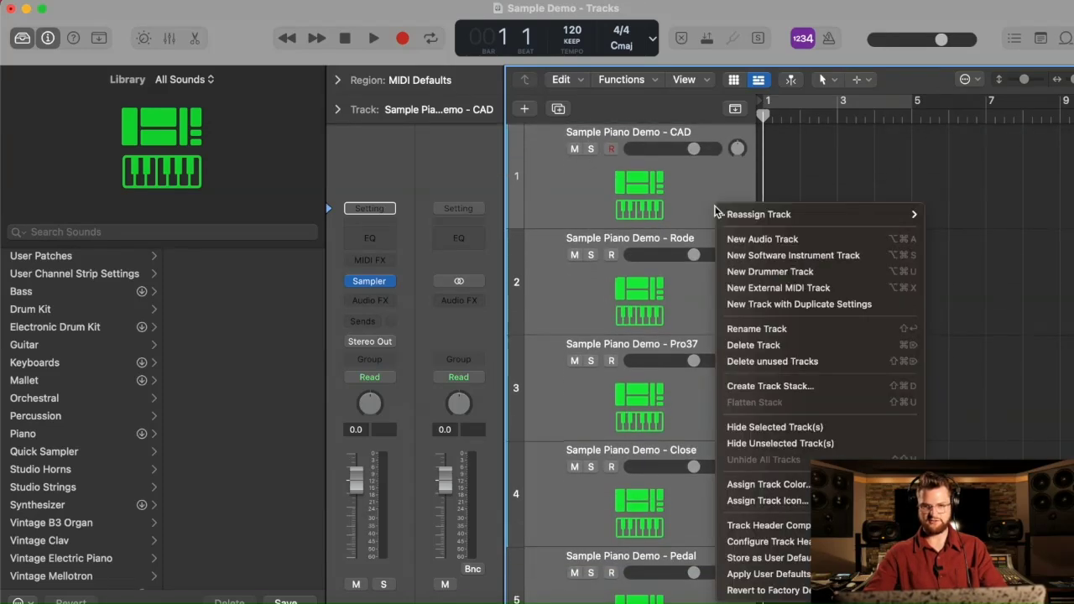
click(806, 387)
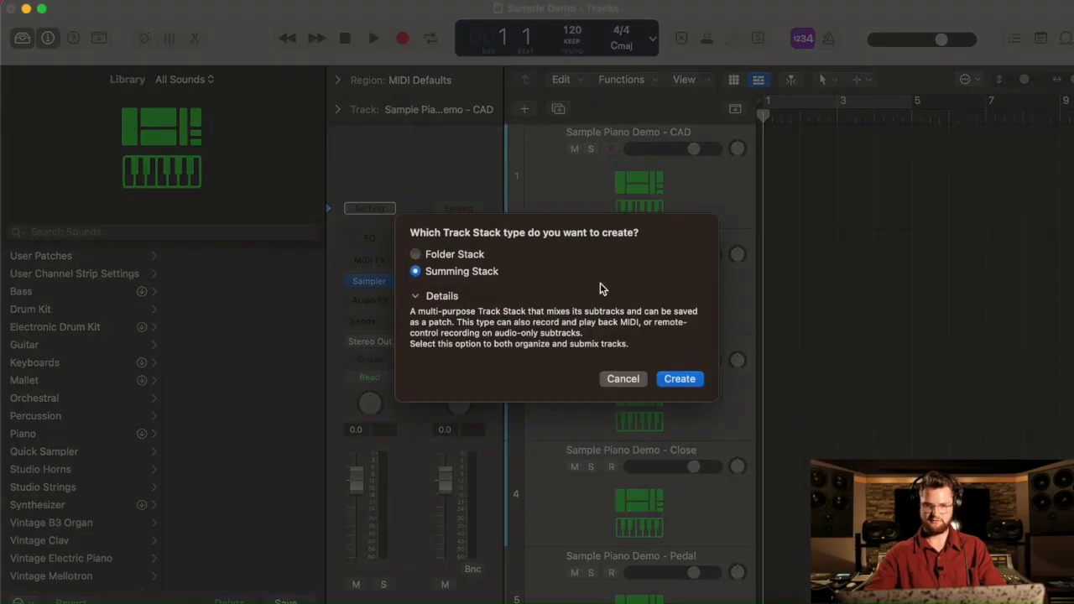
click(682, 379)
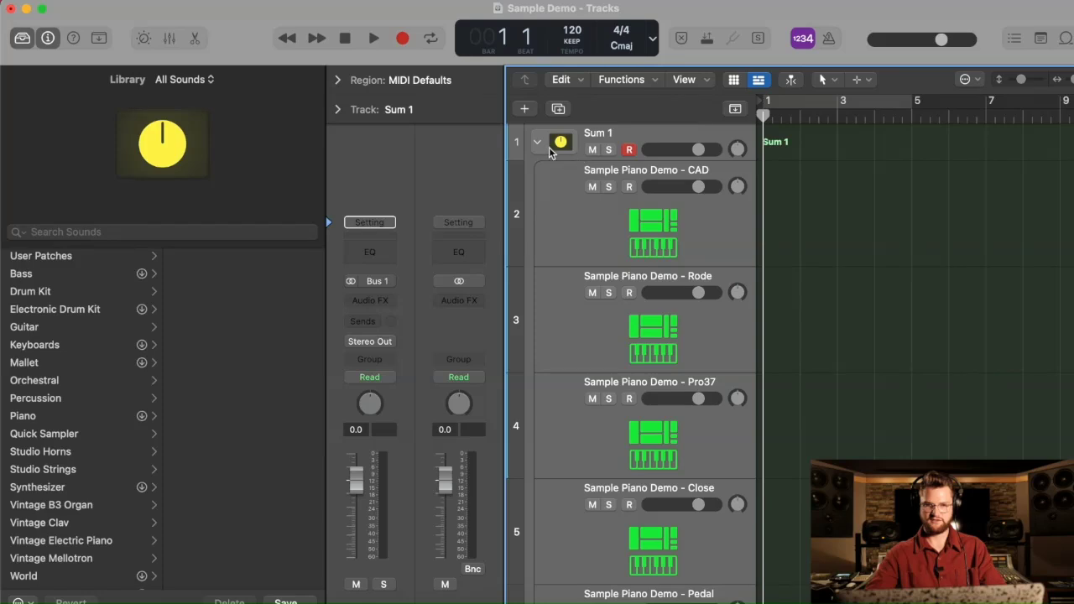
Collapse and expand the summing stack, and compare the CAD subtrack's channel strip with the stack's main channel
click(537, 142)
click(538, 142)
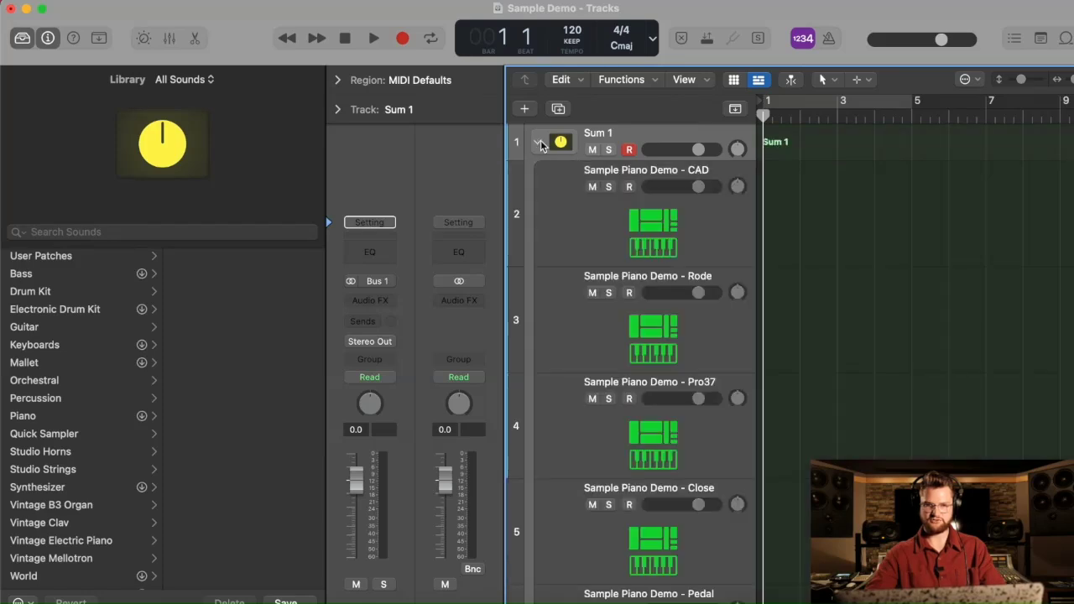
click(741, 223)
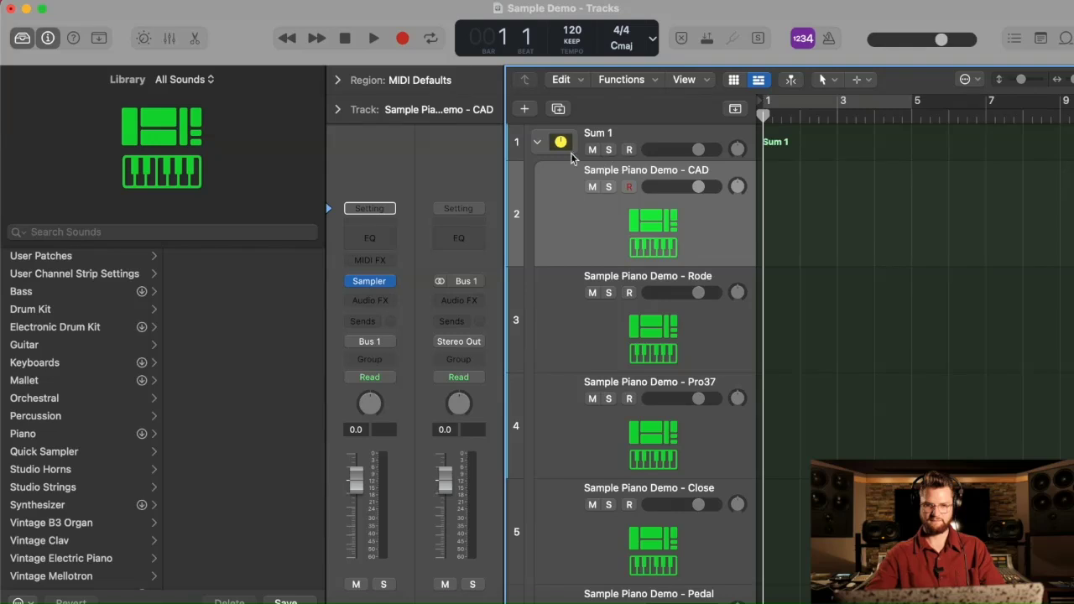
click(635, 137)
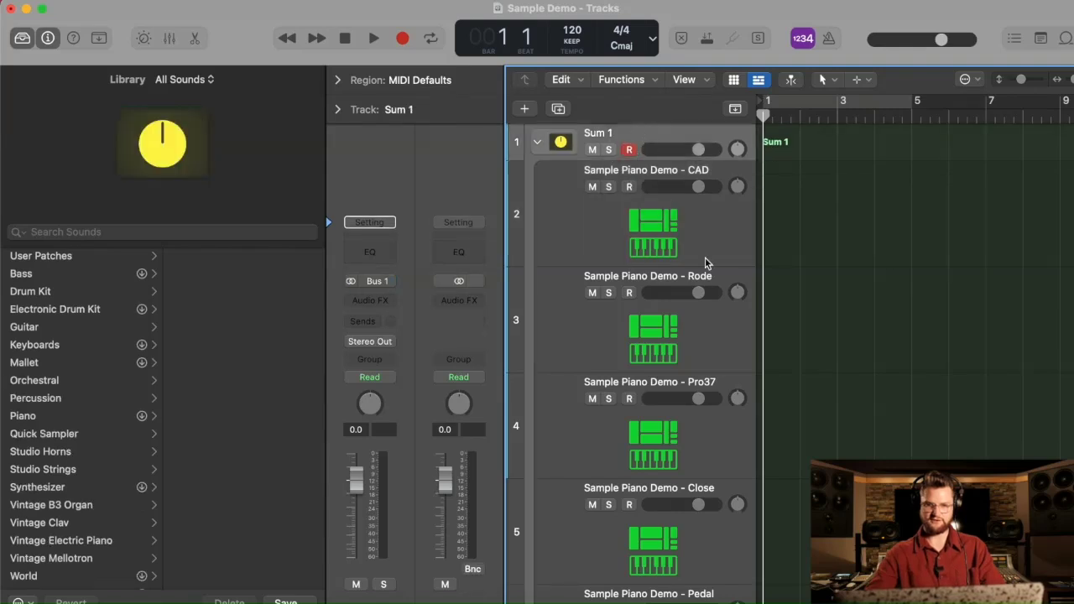
scroll(705, 260, down, 5)
scroll(705, 257, up, 5)
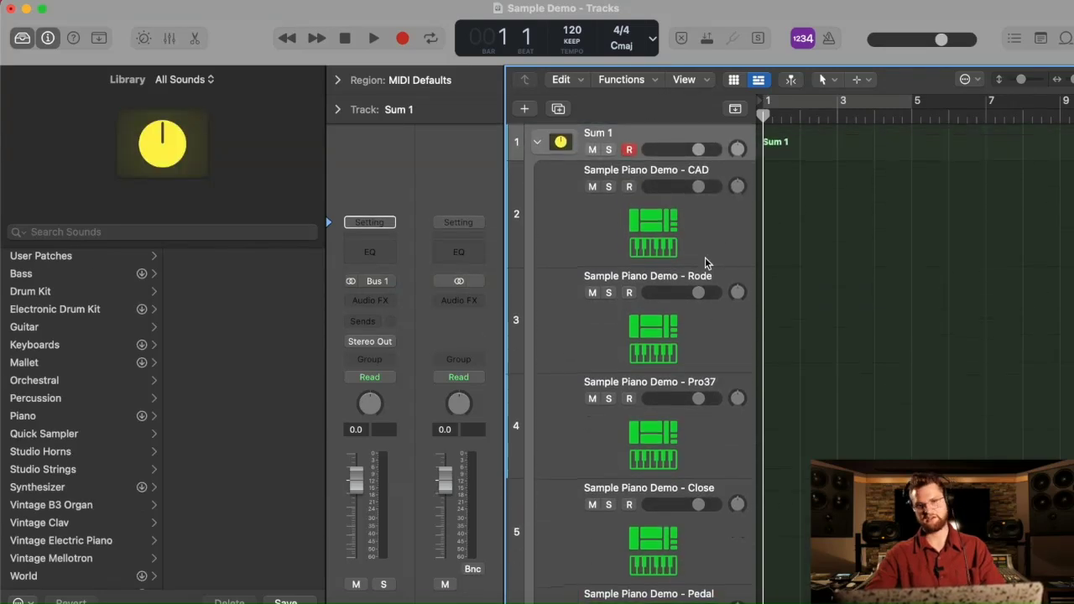
Slightly adjust the volume of the RT subtrack within the summing stack
scroll(726, 383, down, 5)
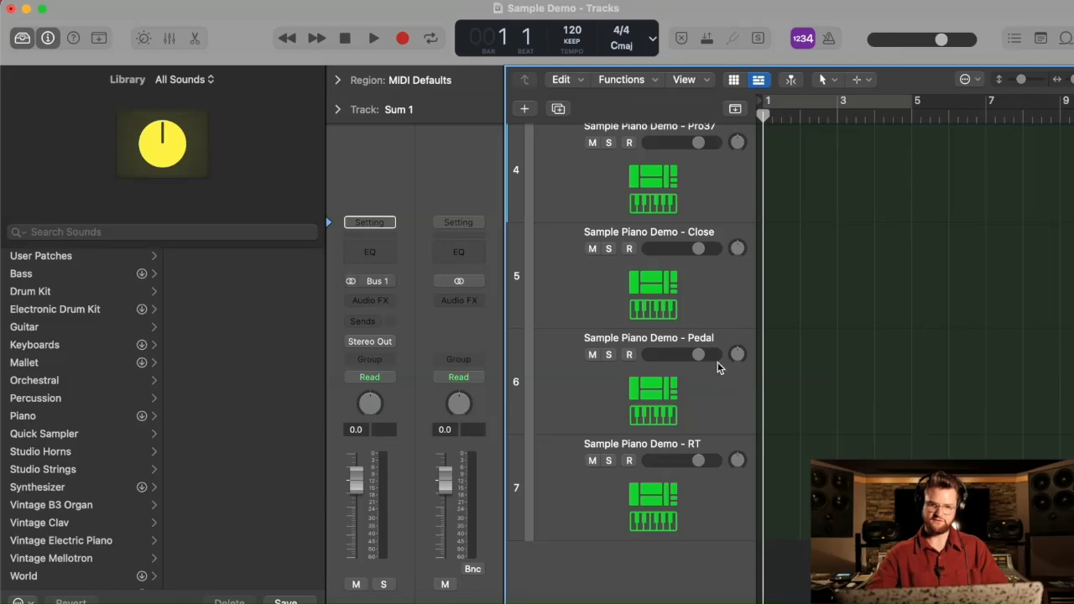
scroll(705, 354, up, 5)
scroll(706, 354, down, 5)
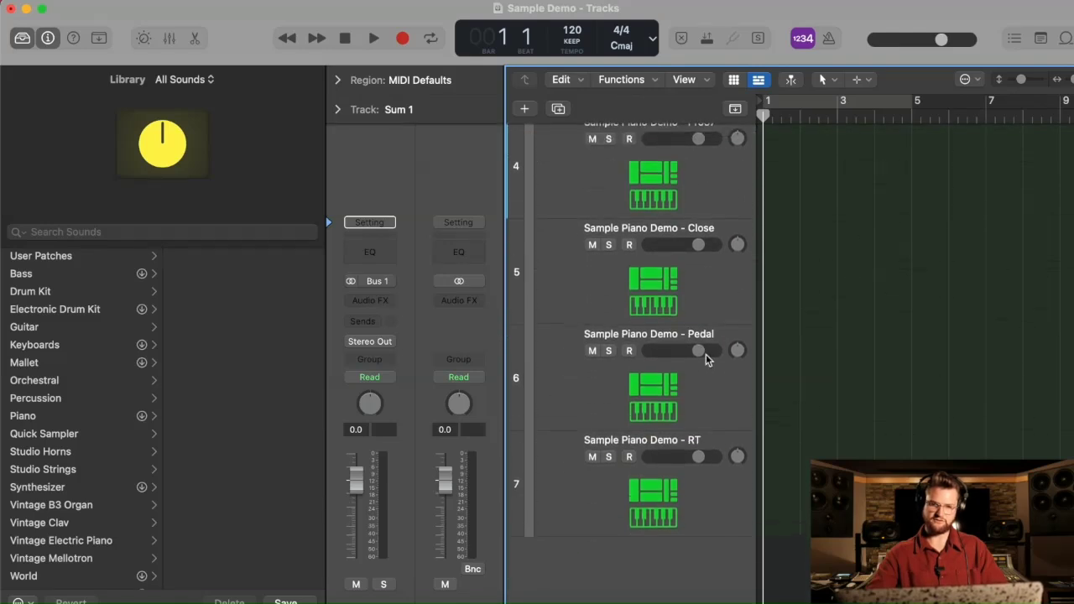
mouse_move(700, 460)
mouse_down()
mouse_move(678, 460)
mouse_move(694, 460)
mouse_up()
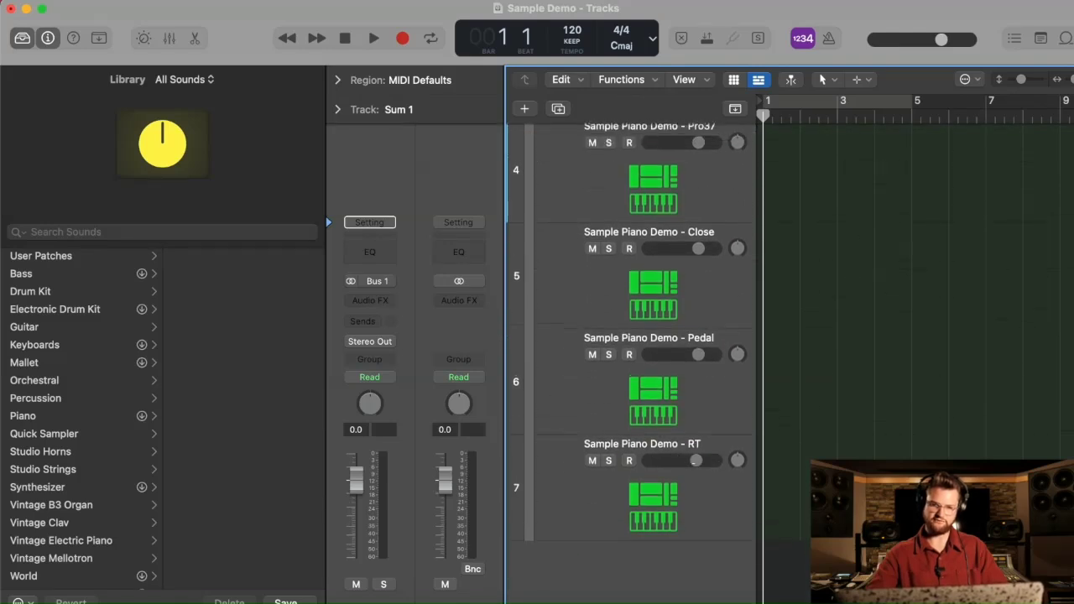
scroll(701, 459, up, 5)
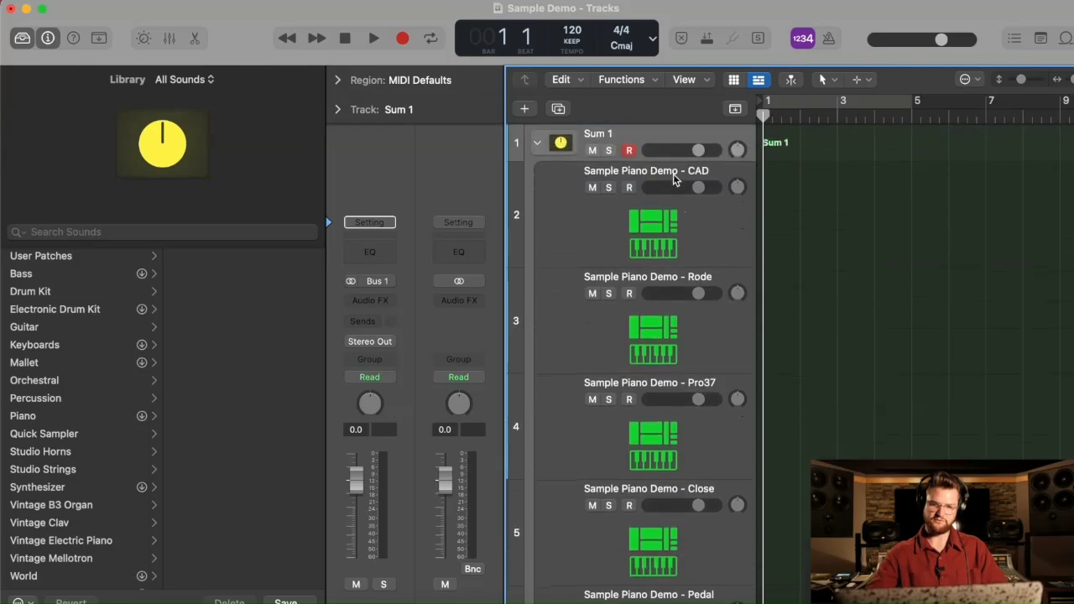
Play test notes through the Sum 1 stack with Musical Typing and solo the RT subtrack to hear its release samples
click(467, 0)
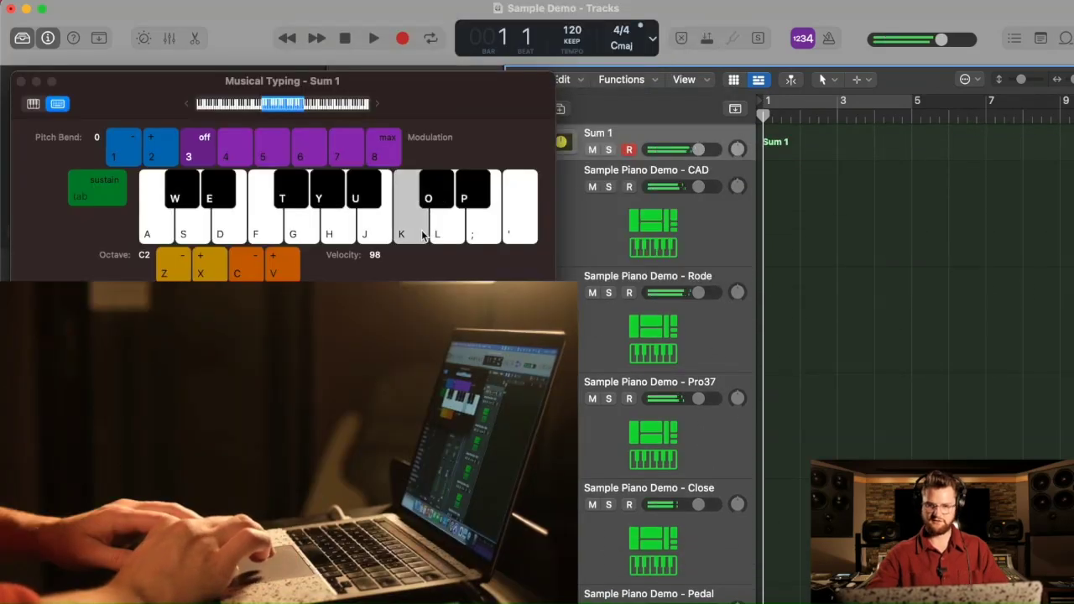
scroll(828, 399, down, 5)
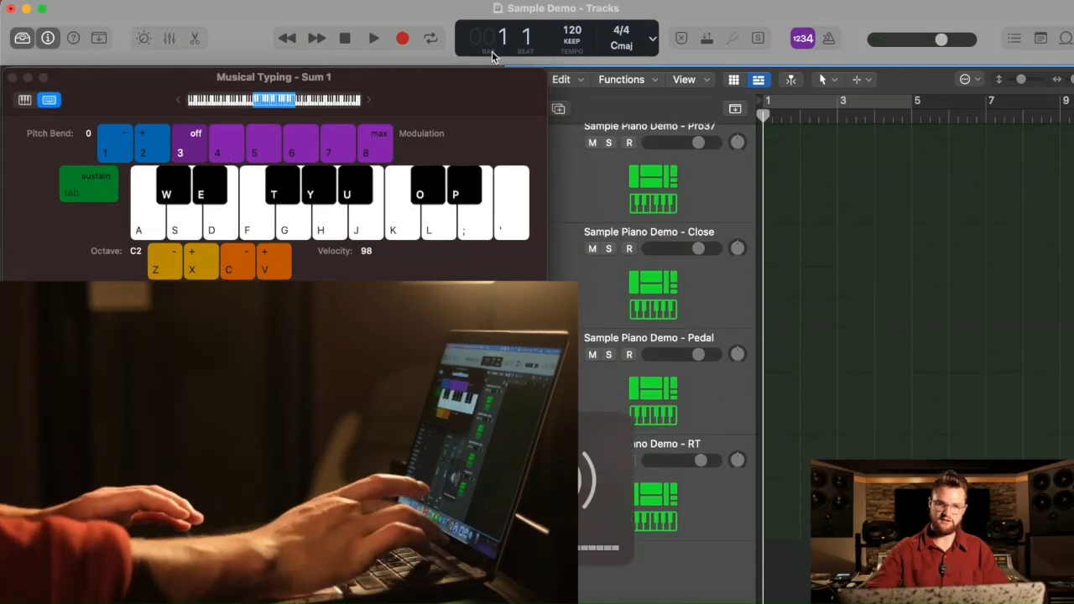
click(326, 228)
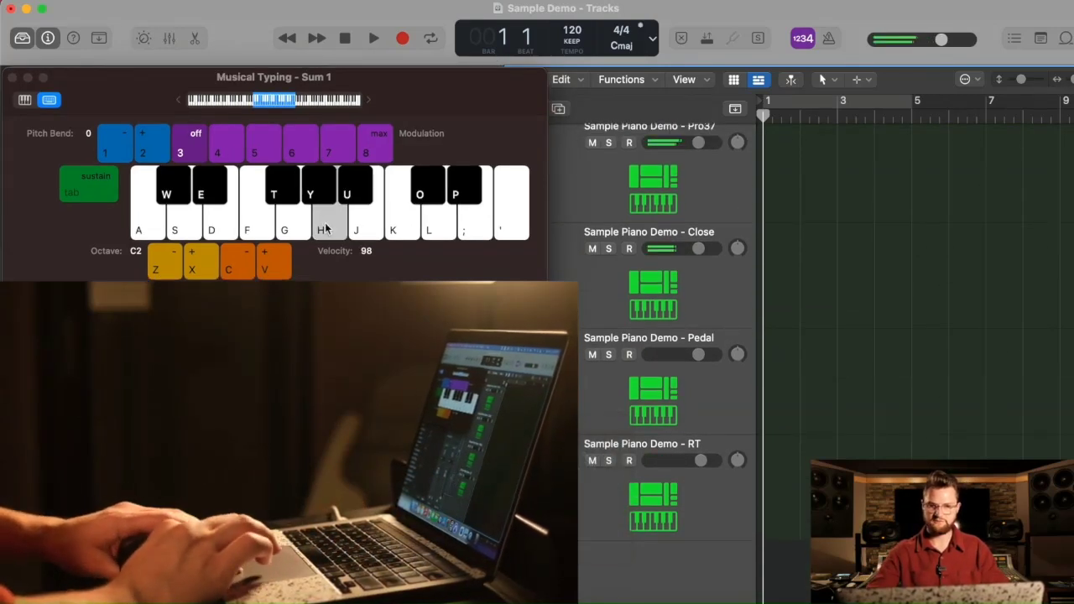
click(186, 225)
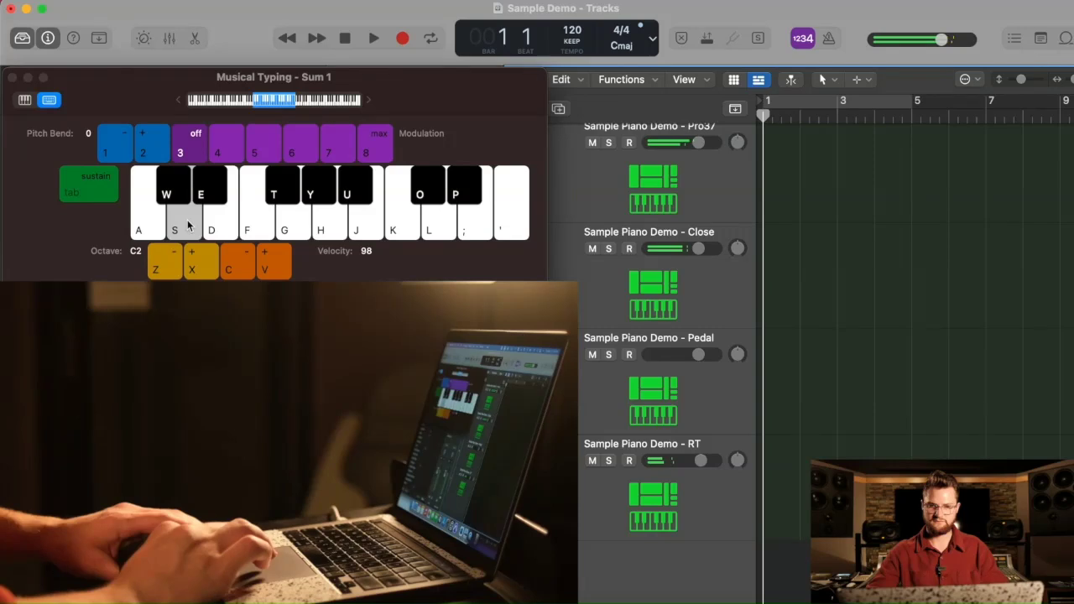
click(610, 461)
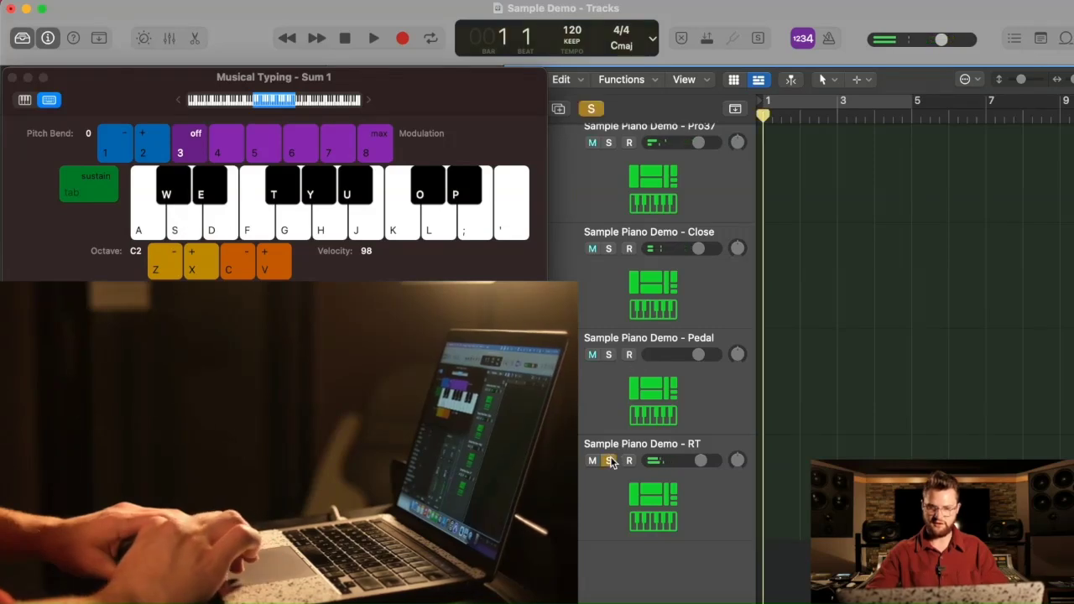
Play test notes on the soloed RT samples in several octaves, from C1 up to C6, to check the release sounds
click(336, 234)
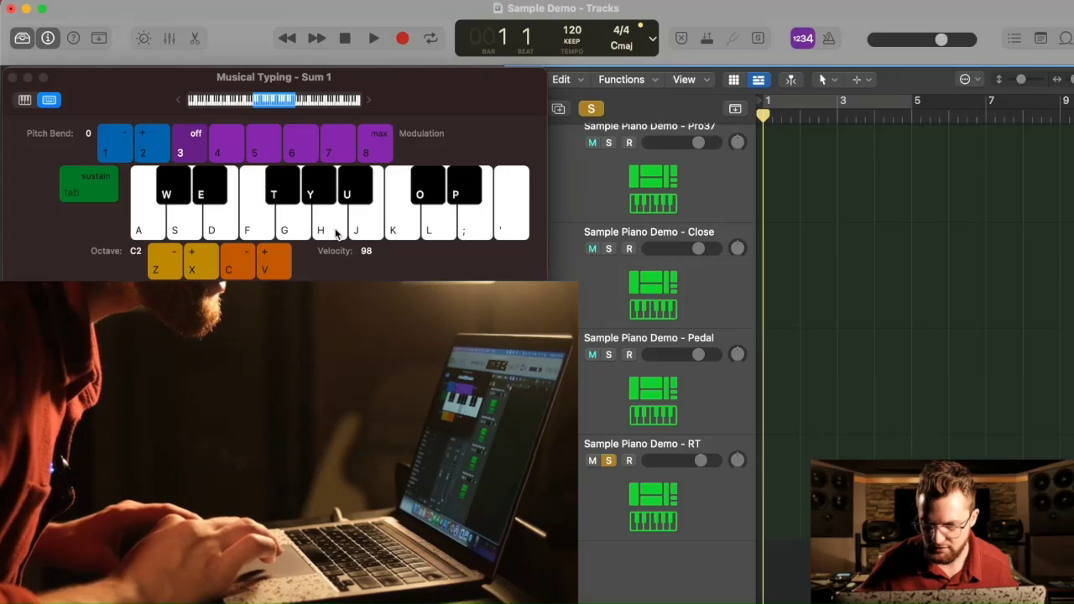
click(241, 102)
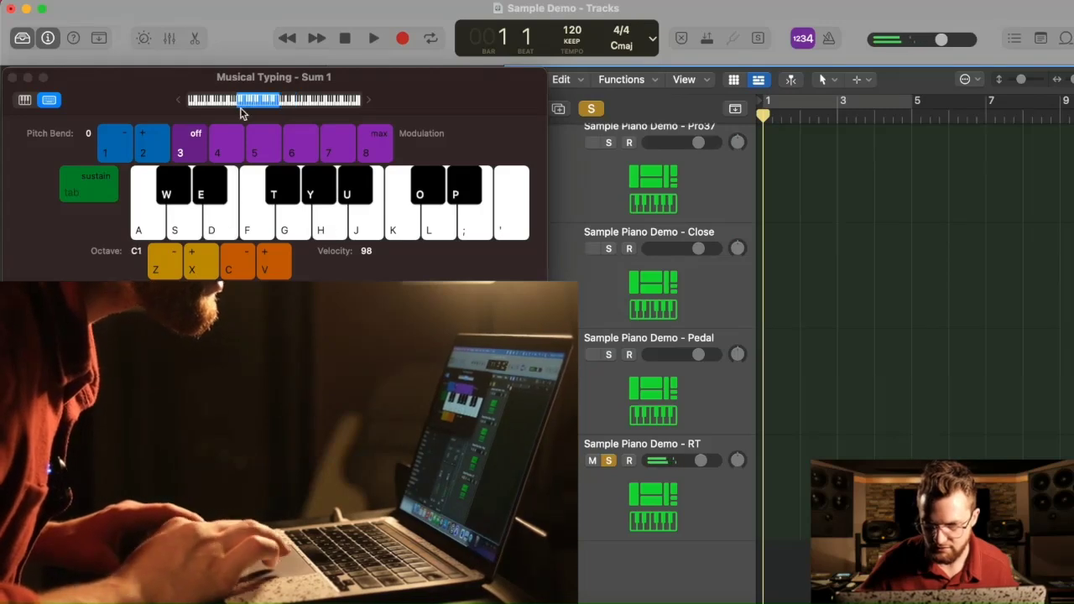
click(188, 219)
click(339, 100)
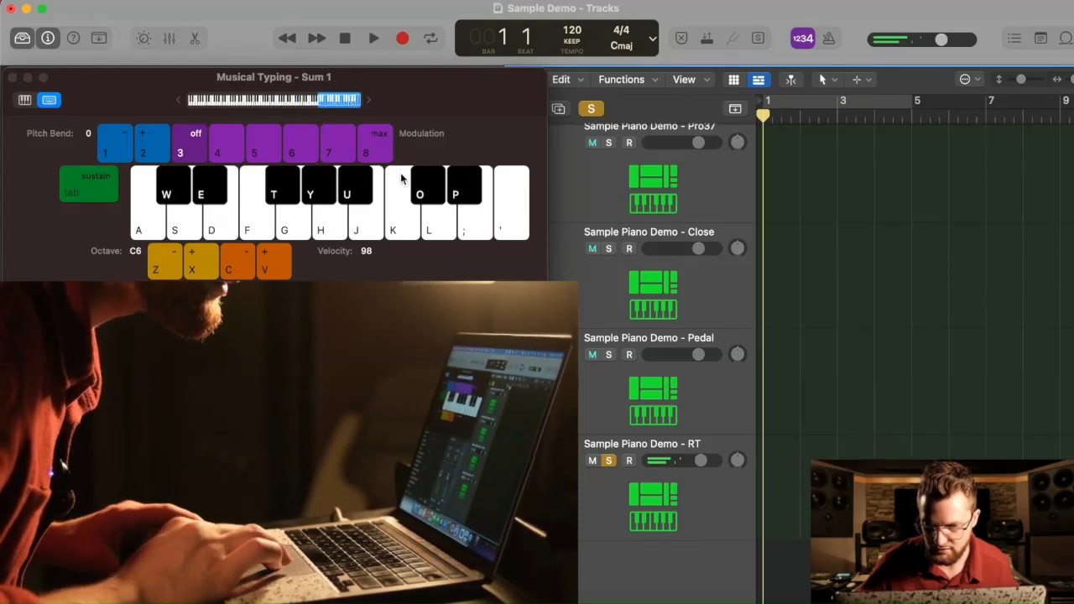
click(398, 212)
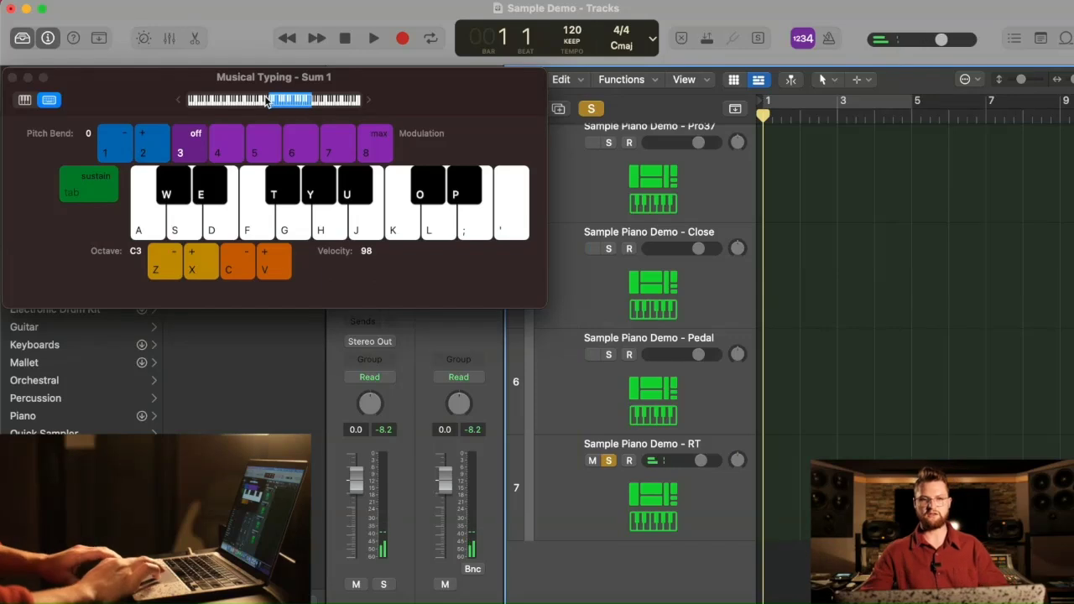
click(265, 100)
Open the RT track's Sampler and extend the upper key range of the PRO_RT_10 zone to cover the highest notes
click(660, 496)
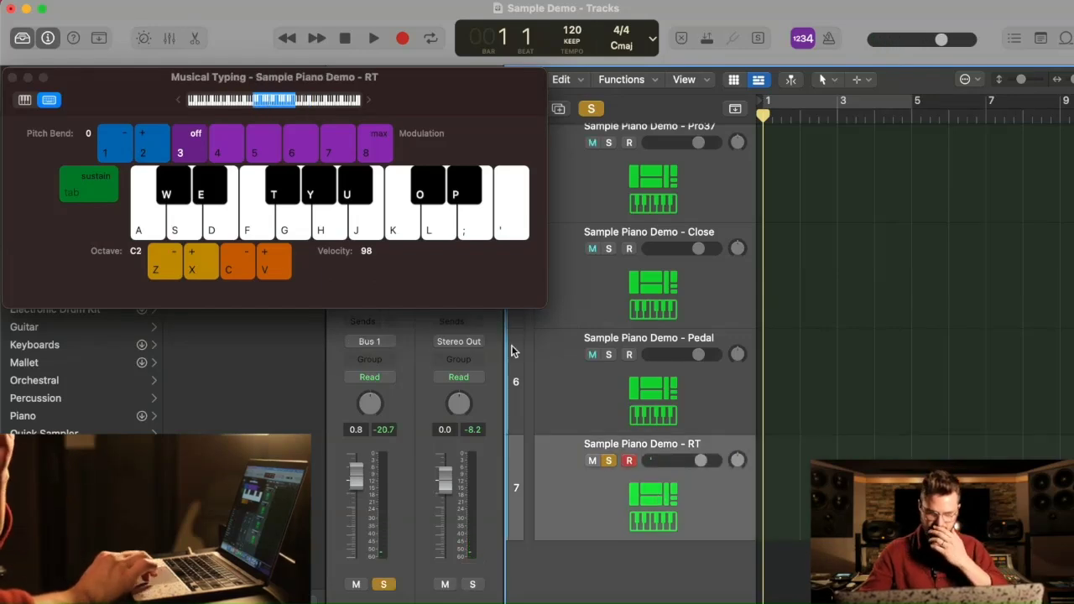
drag(388, 90, 827, 142)
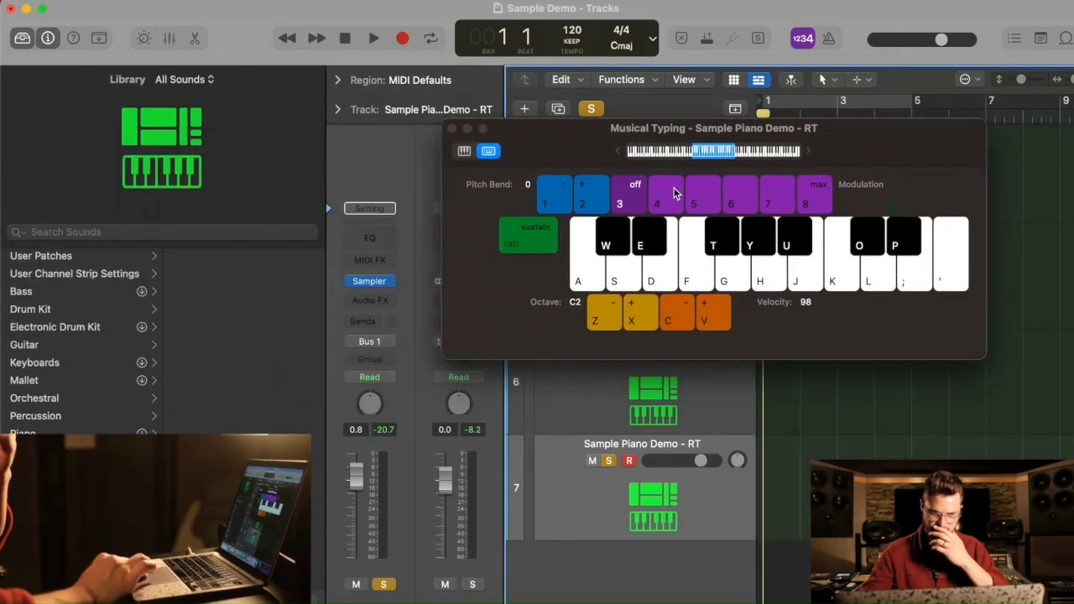
click(372, 286)
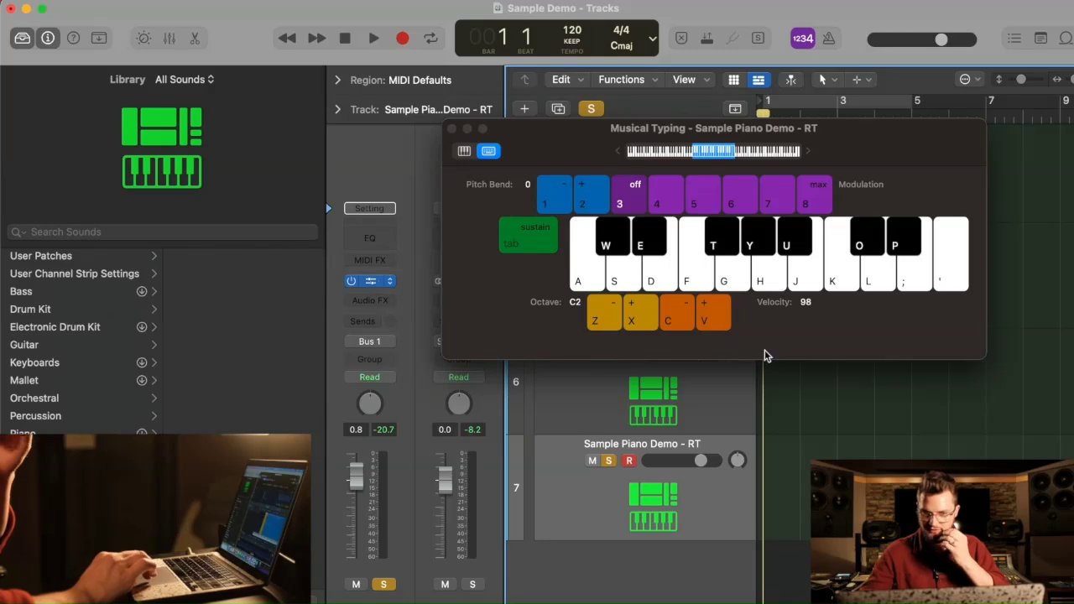
click(866, 374)
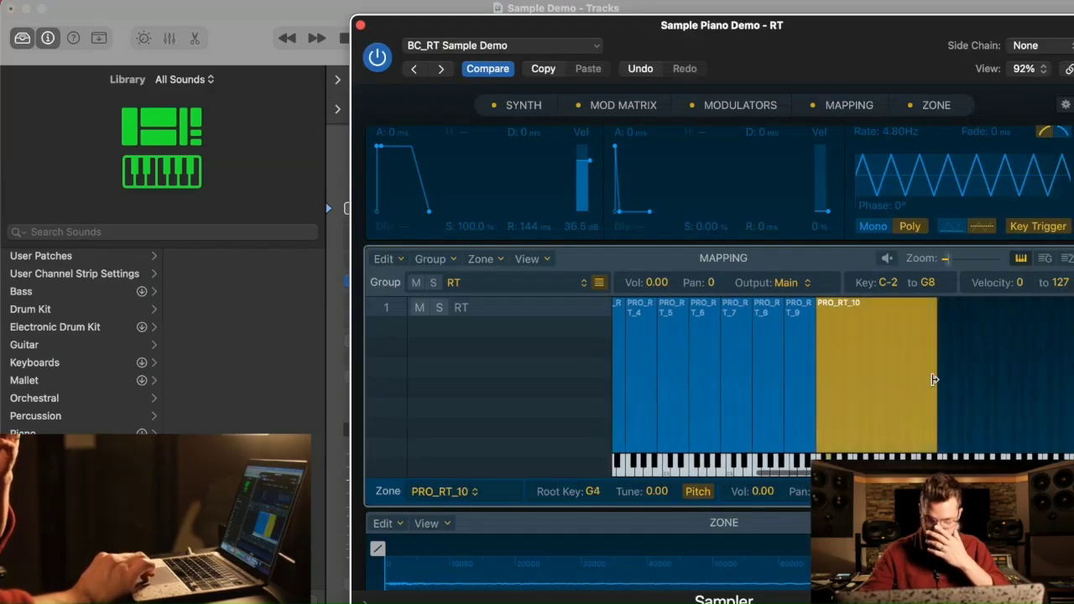
drag(938, 390, 1070, 389)
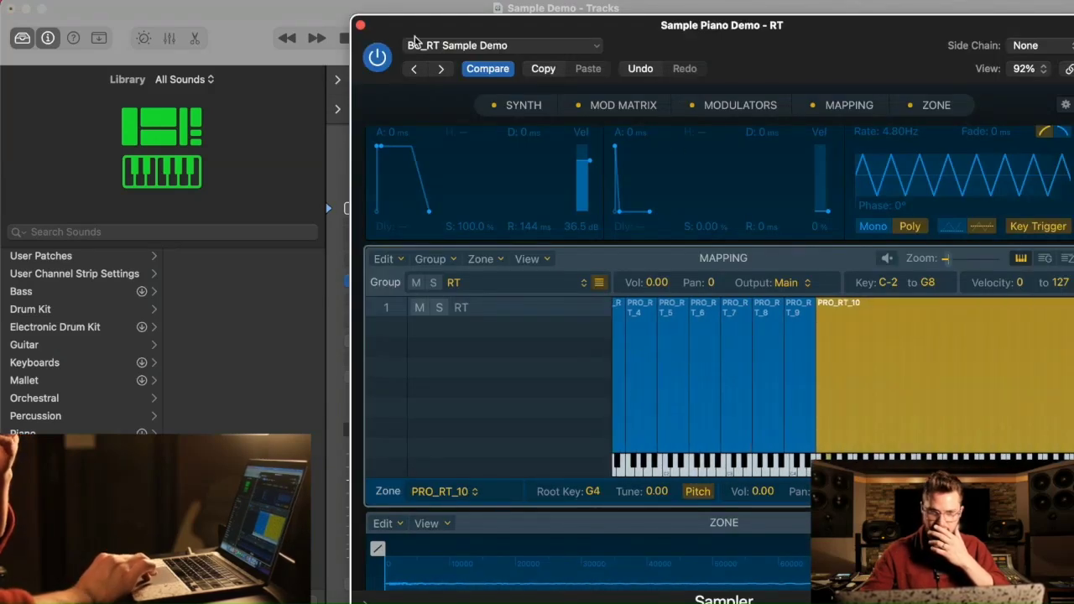
click(361, 28)
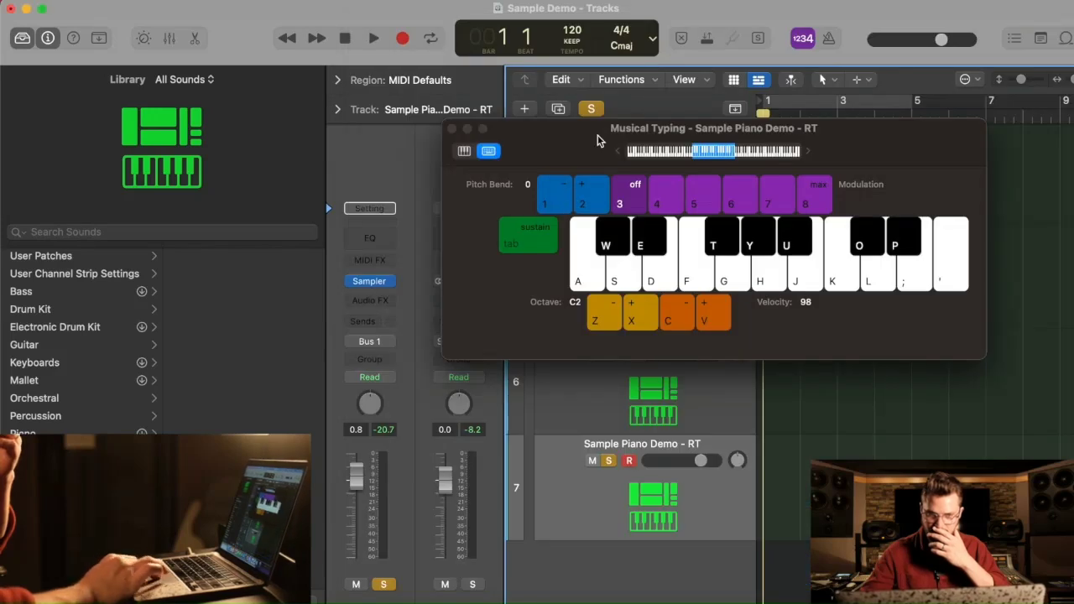
Play test notes on the RT track in the C6 and C2 octaves to check the extended key range
drag(571, 141, 278, 90)
click(435, 101)
key(j)
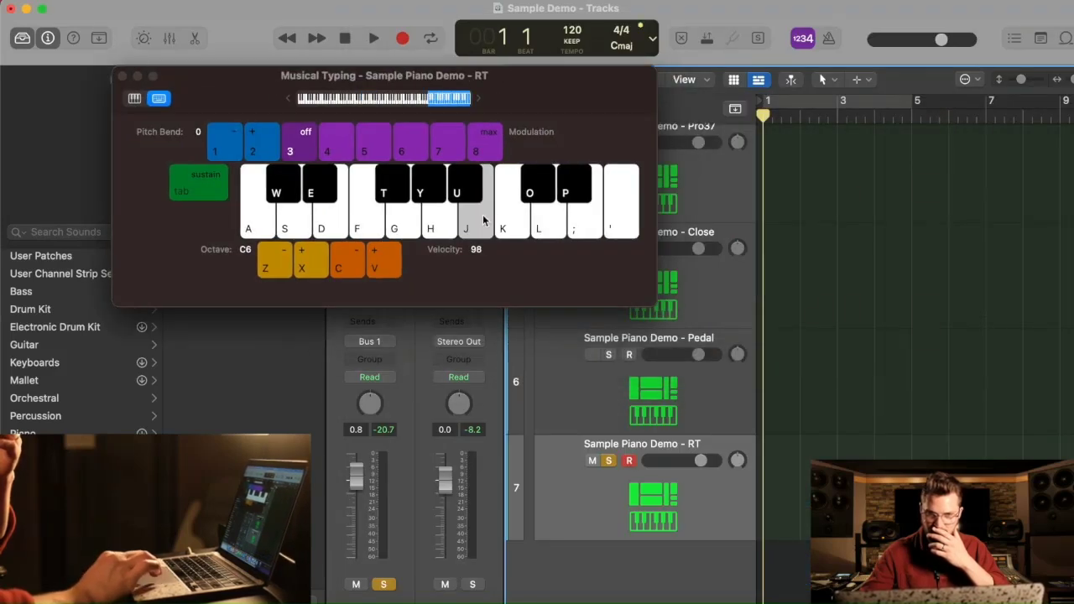
click(366, 100)
click(338, 217)
click(270, 219)
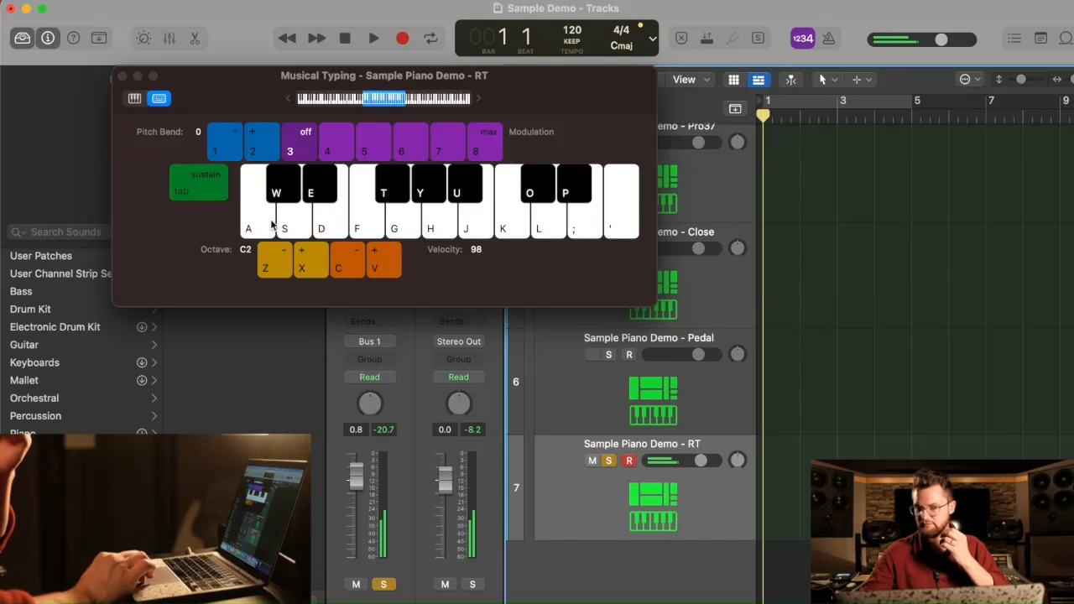
Unsolo the RT subtrack, select the Sum 1 stack and play test notes through all layers with Musical Typing
click(682, 369)
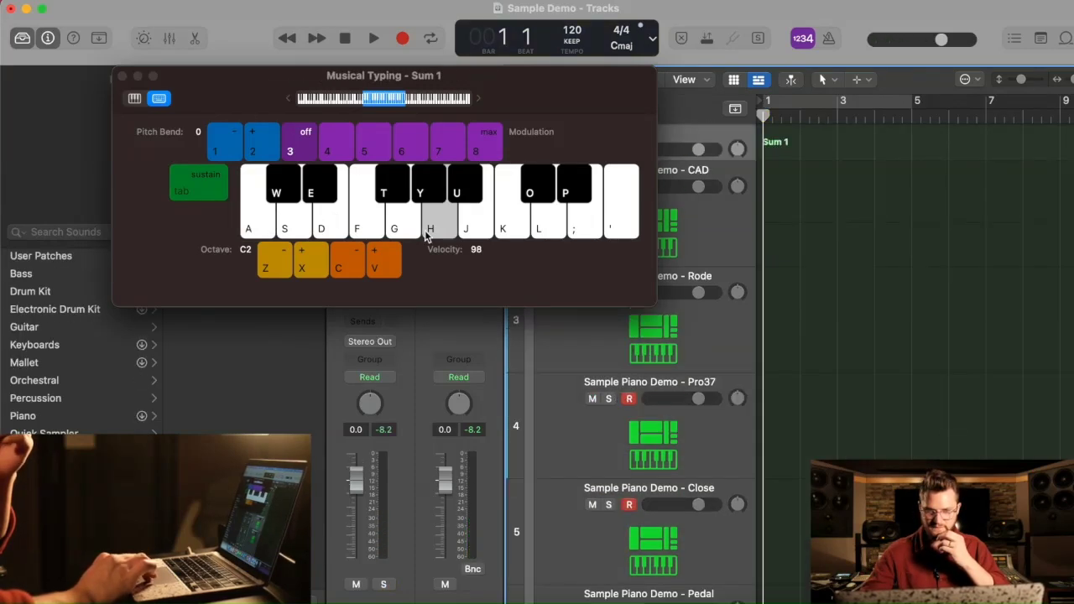
click(380, 228)
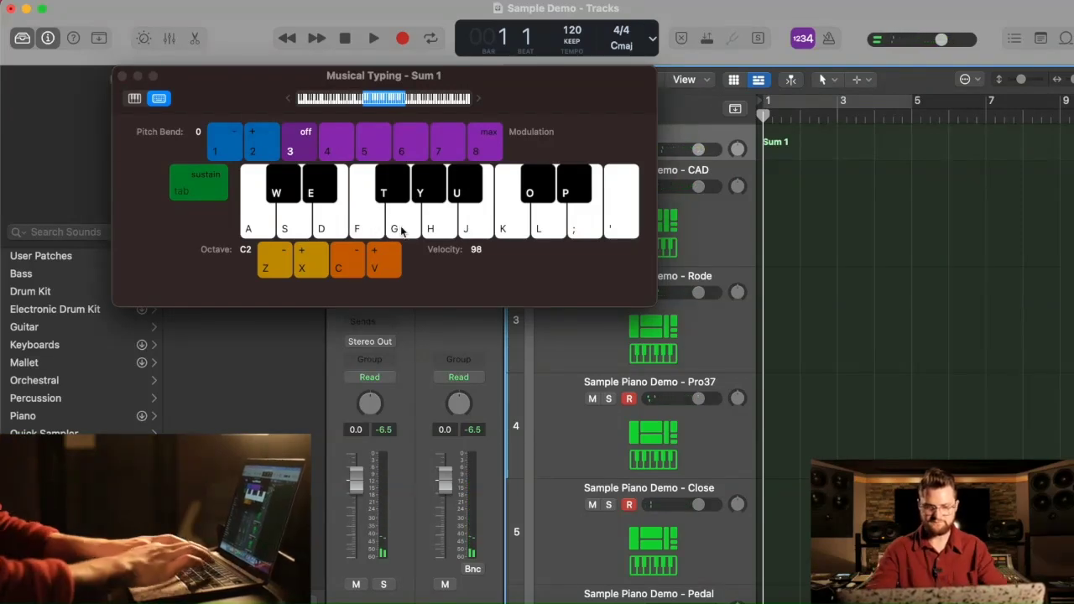
key(f+h)
key(h)
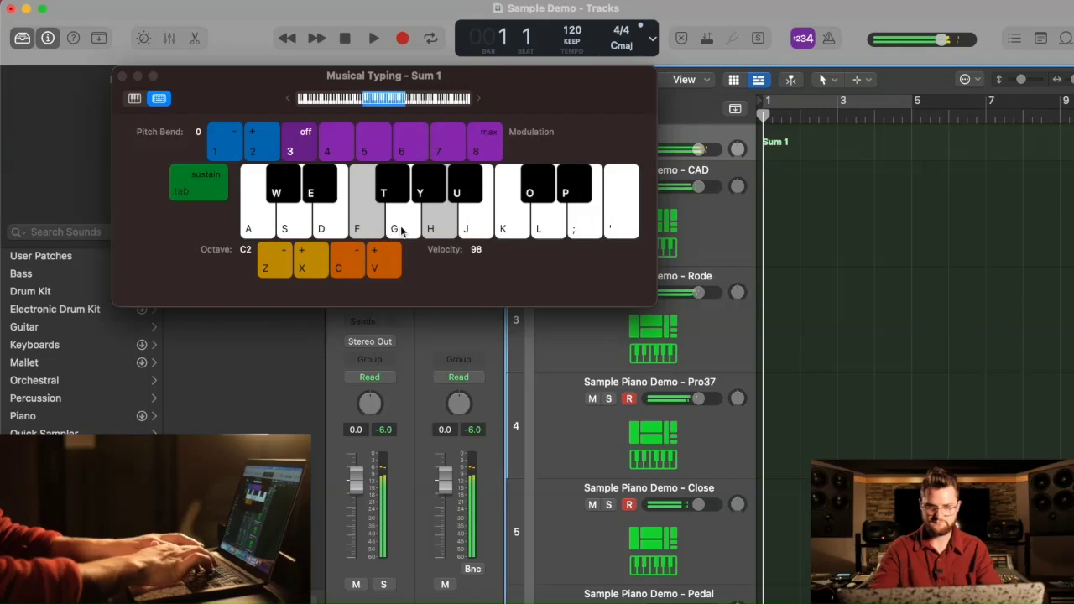
click(122, 78)
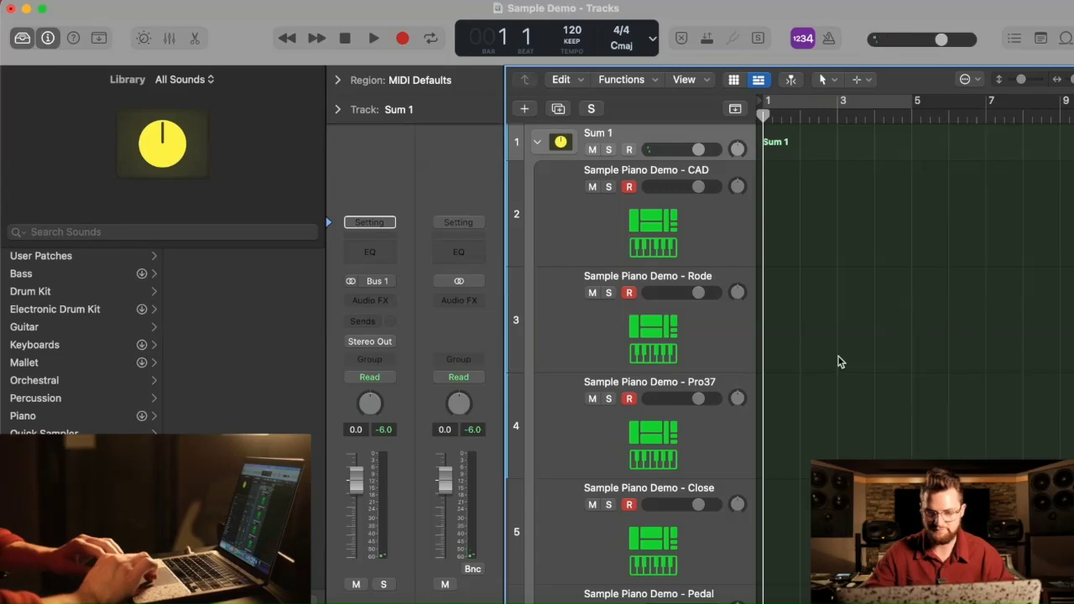
Collapse the Sum 1 stack, rename it BC and enlarge its track height
click(537, 143)
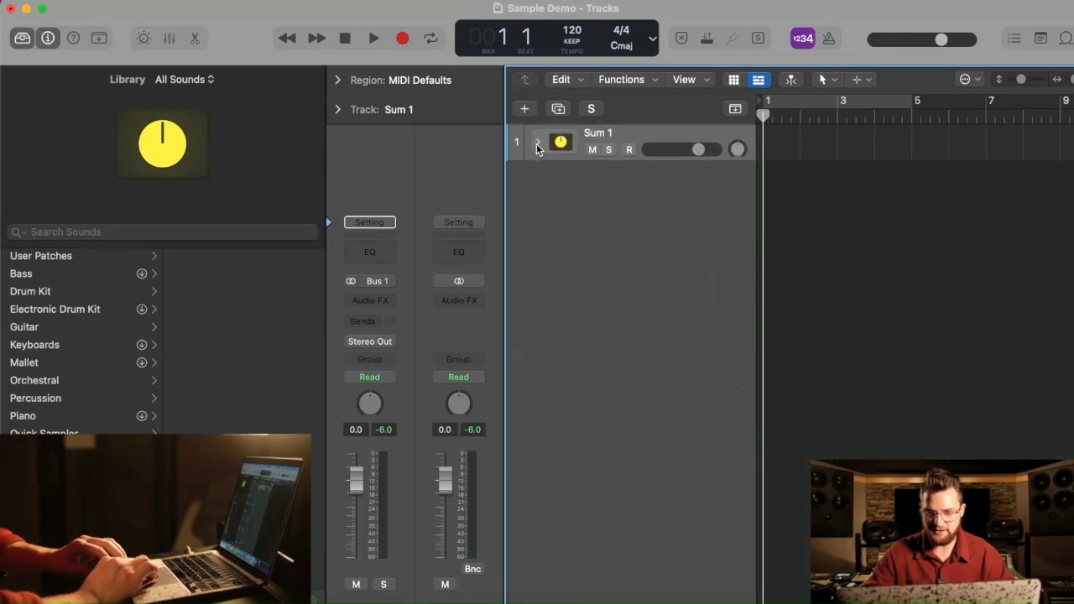
double_click(609, 136)
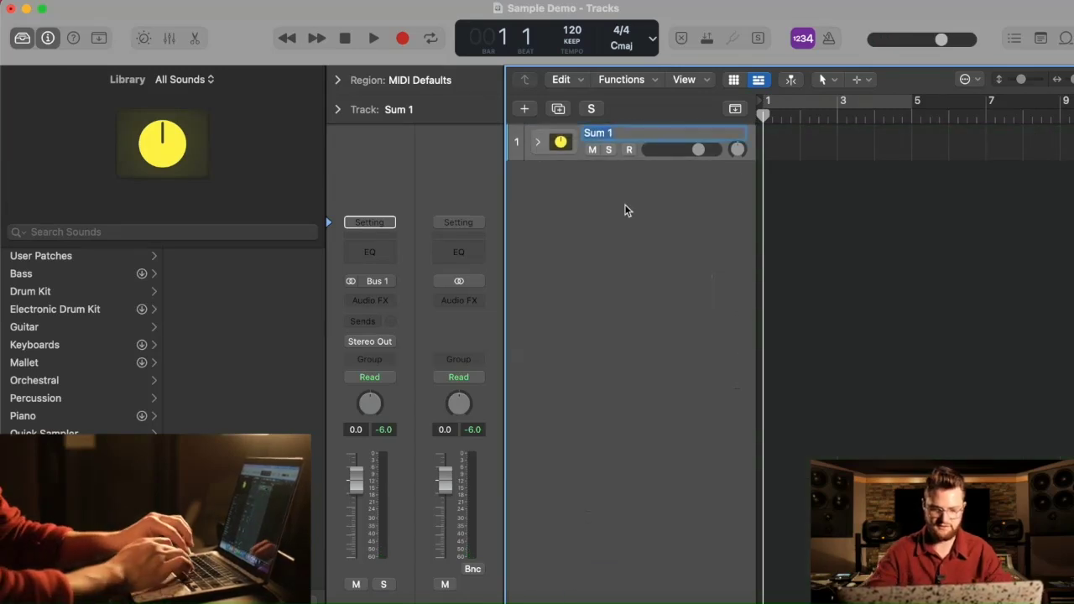
text(BC)
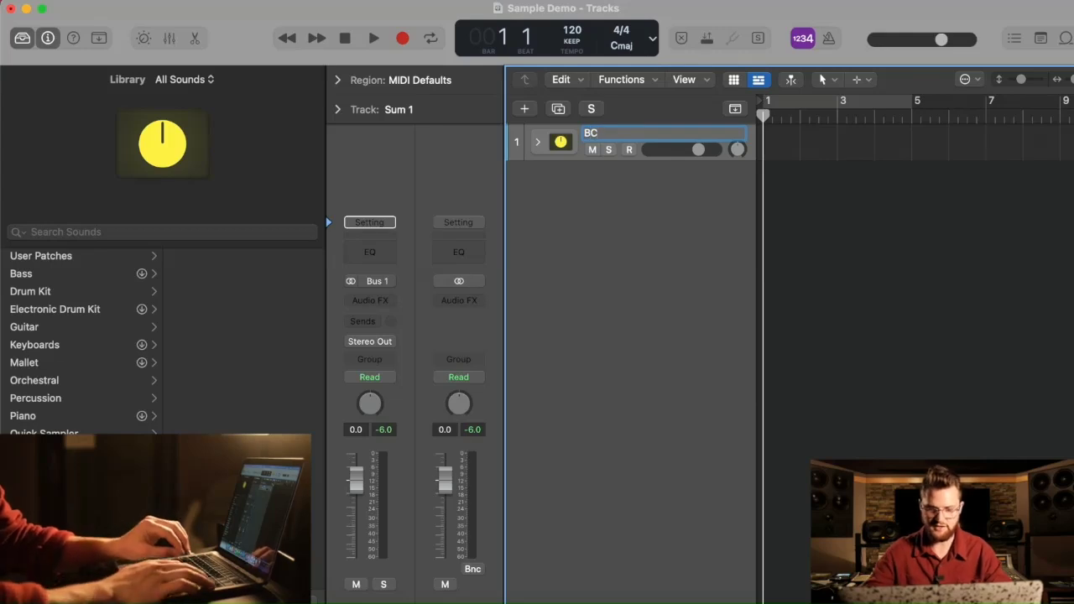
key(Return)
key(ctrl+z)
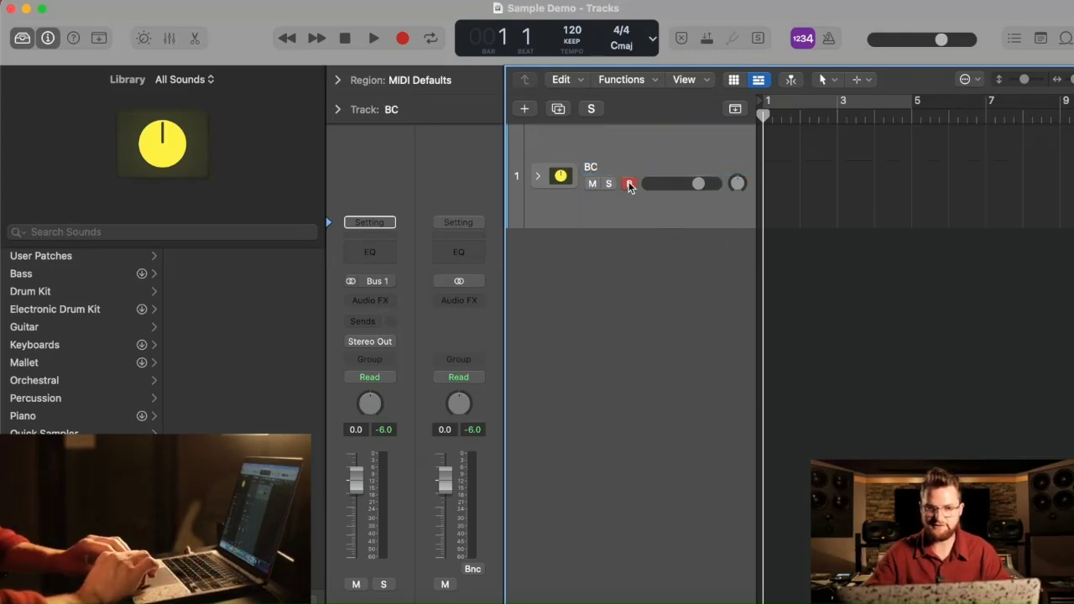
Reopen Musical Typing and play F-based notes and chords in the C2 octave through the BC stack
click(354, 7)
click(431, 544)
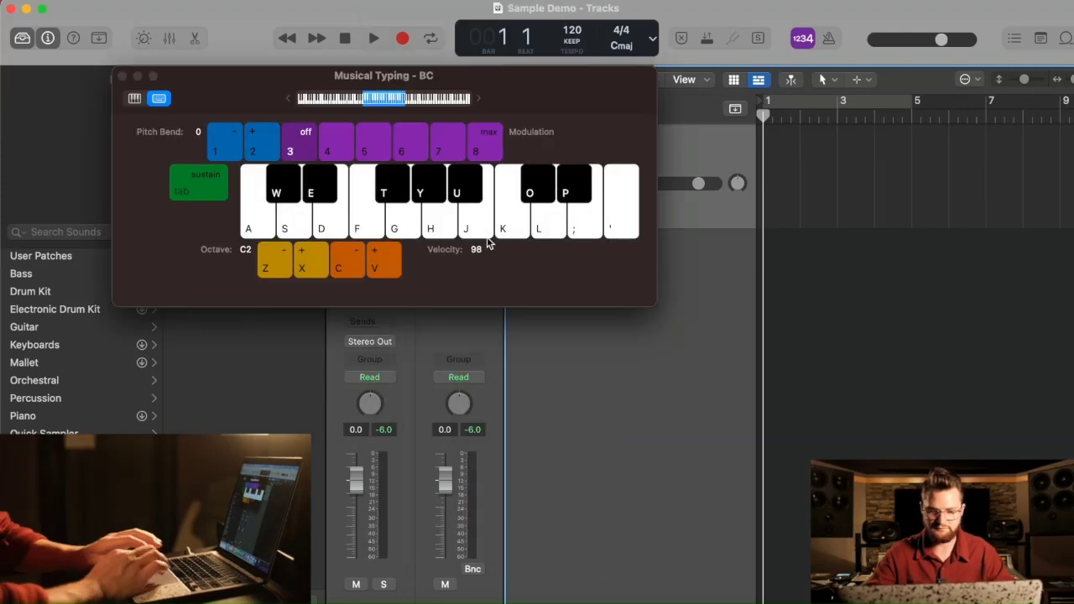
key(f)
key(h)
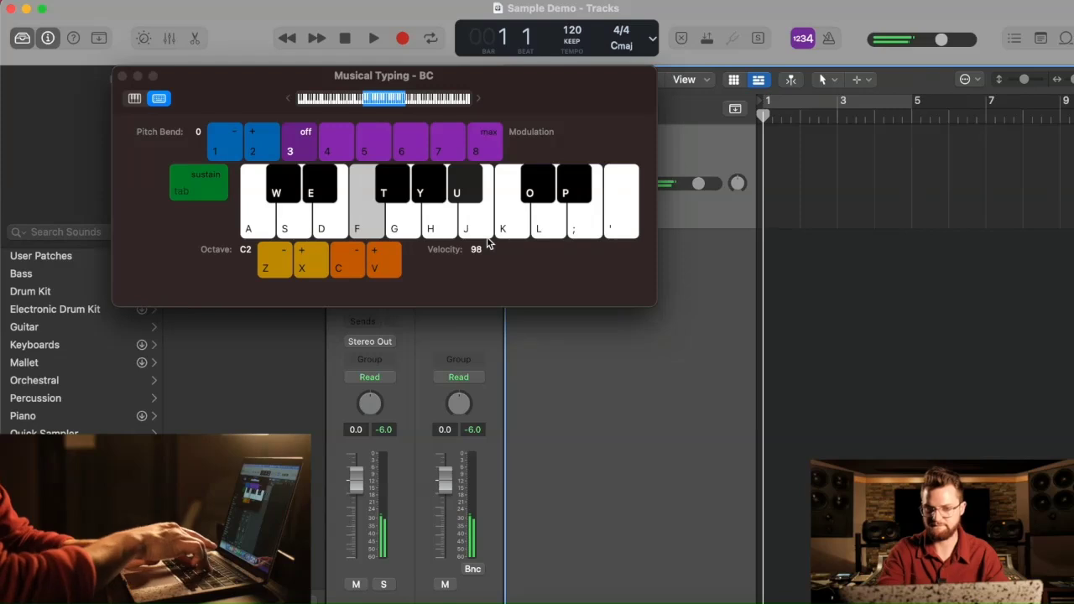
key(k)
key(u)
key(u)
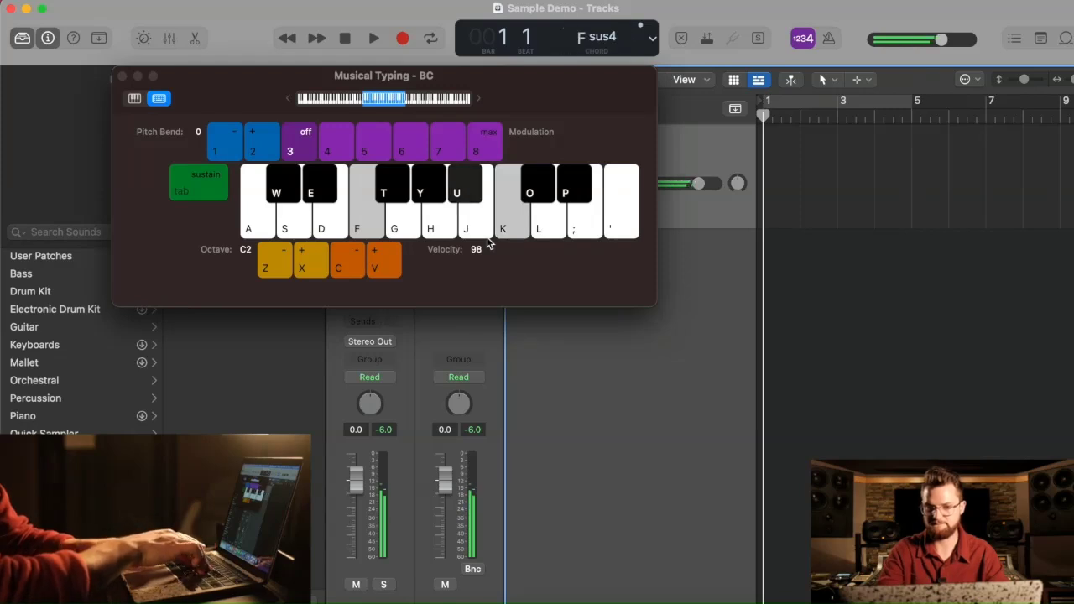
key(h)
key(f)
key(k)
key(u)
key(h)
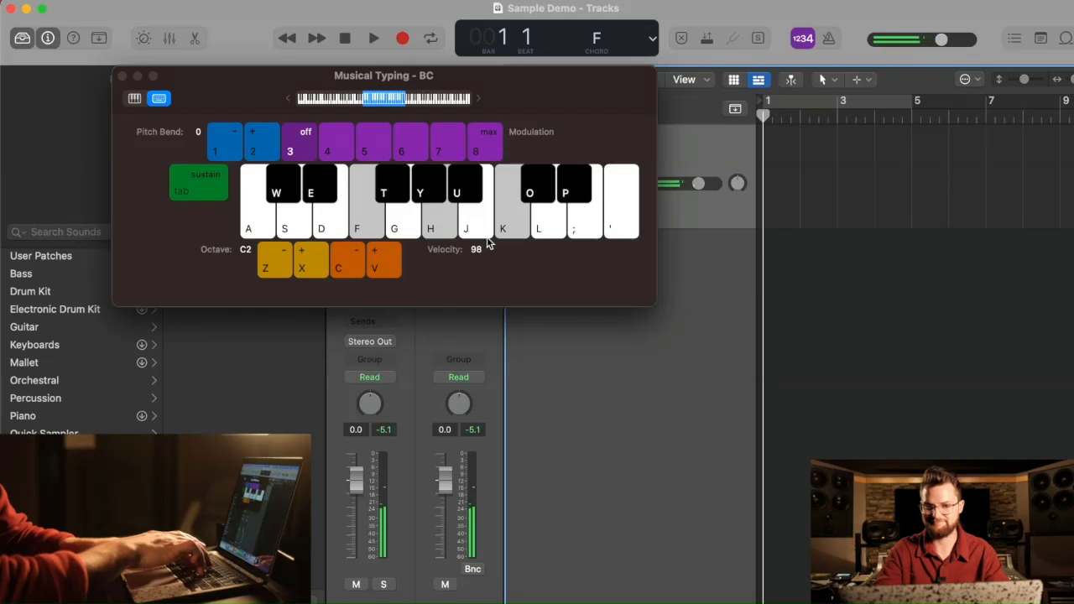
click(122, 76)
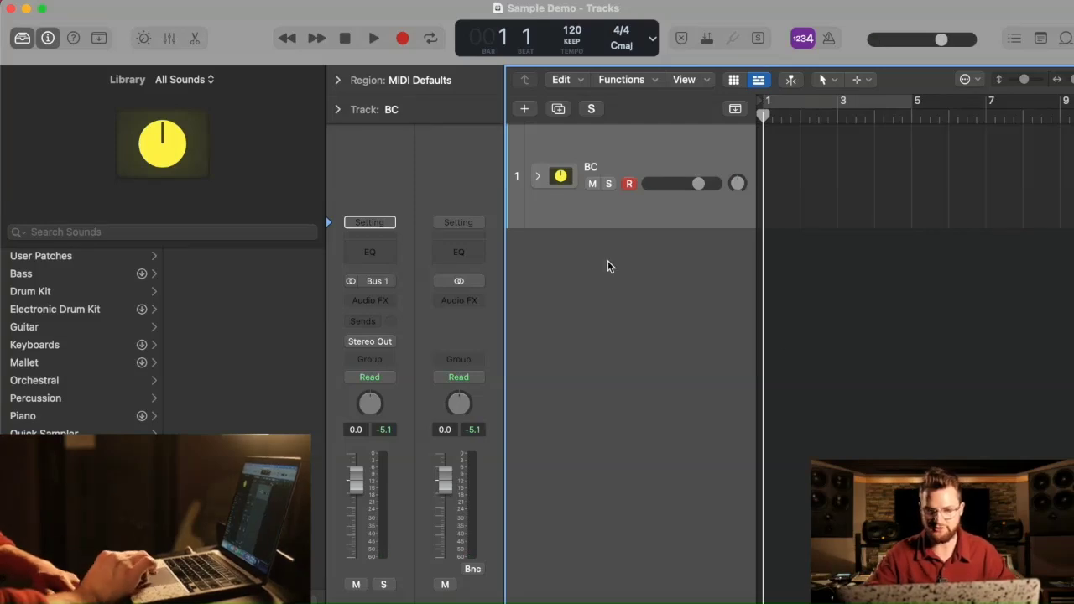
Review the BC stack's subtracks, collapse it again and save it as an instrument patch named BC Sample Demo
click(539, 178)
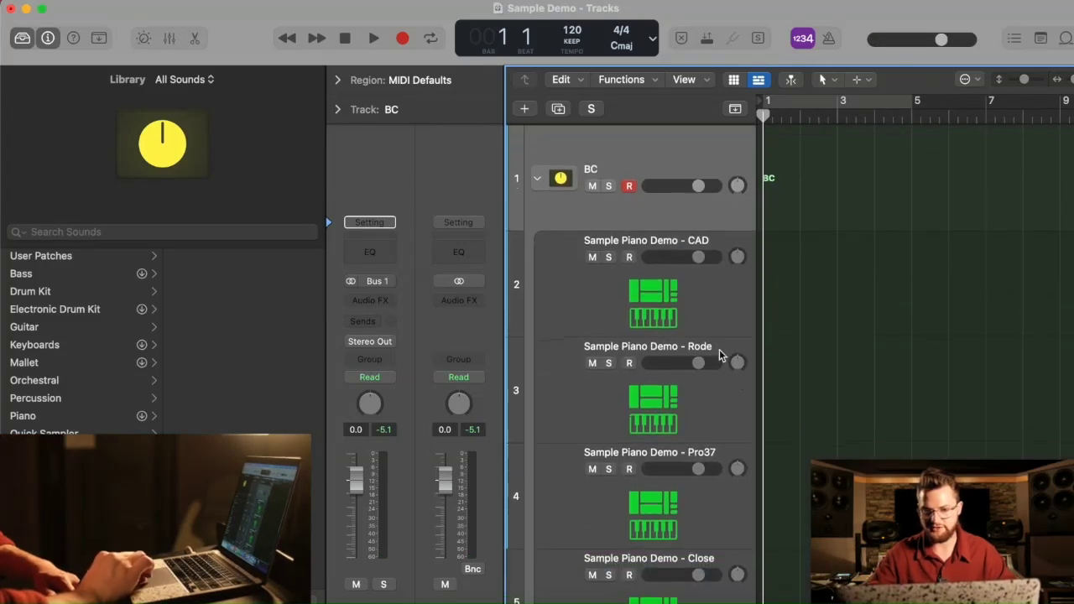
click(537, 176)
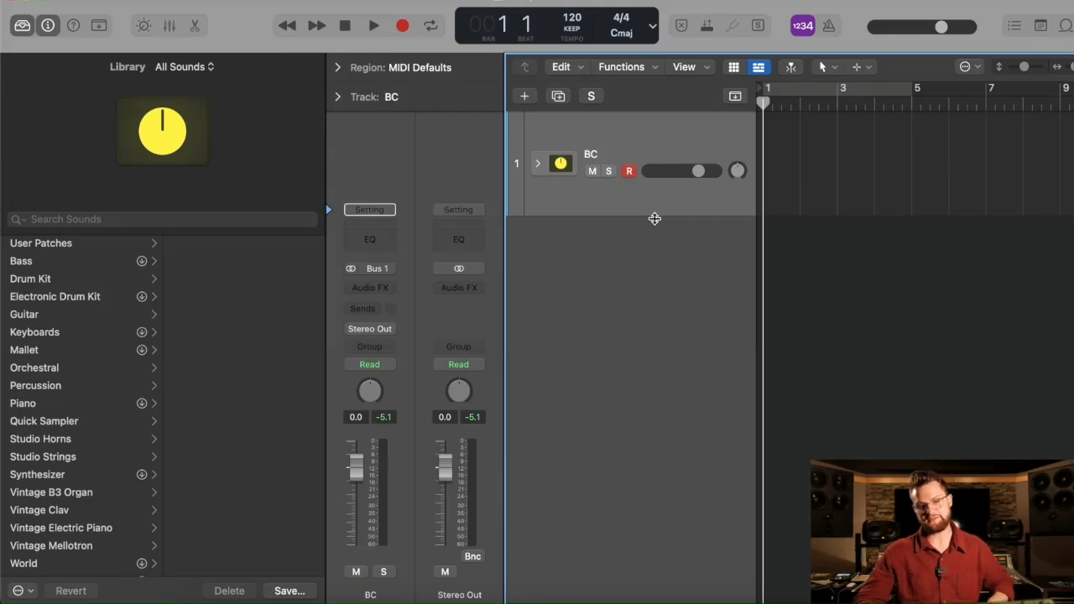
click(289, 591)
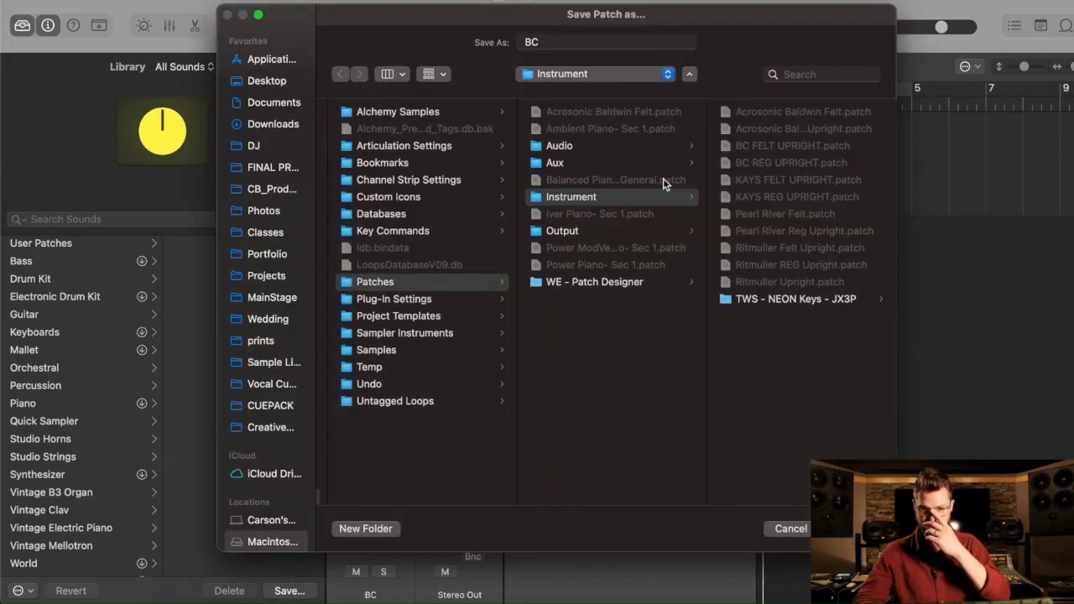
click(575, 40)
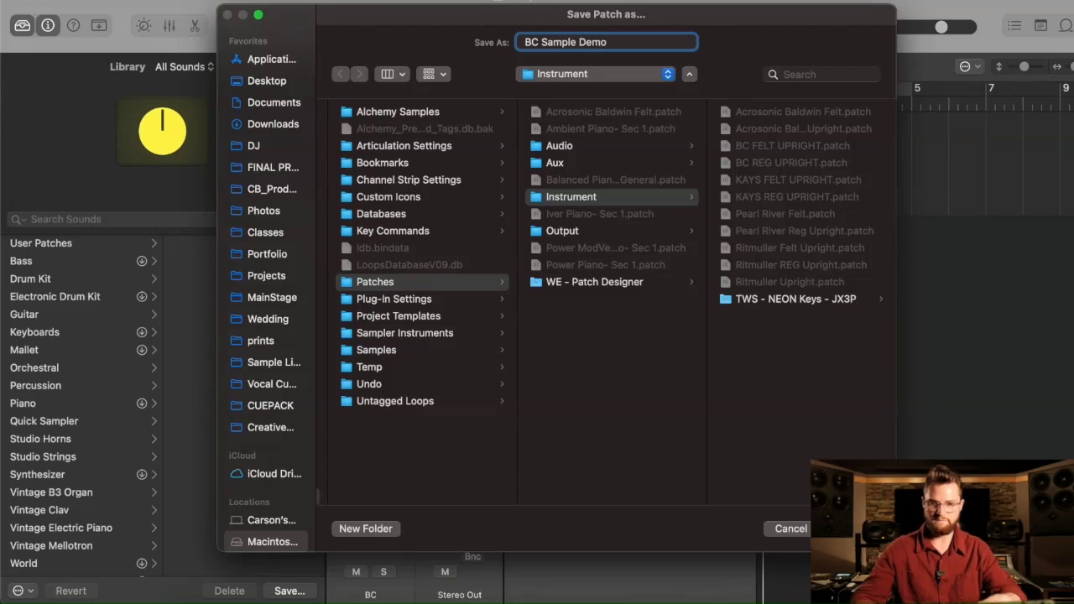
key(Return)
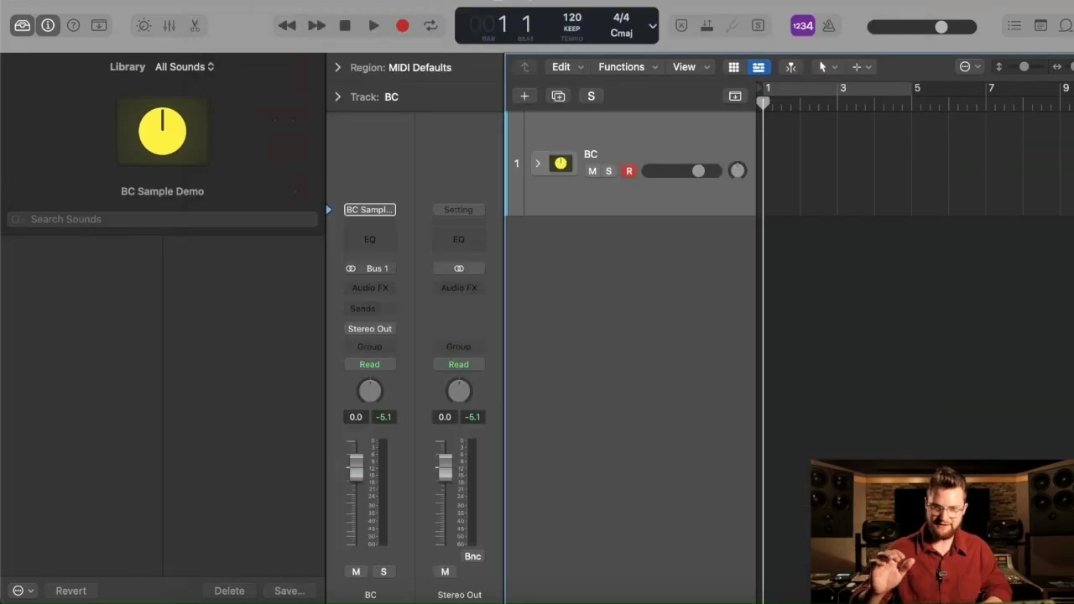
Create a new Sampler software instrument track and delete the duplicate of the BC stack
click(558, 98)
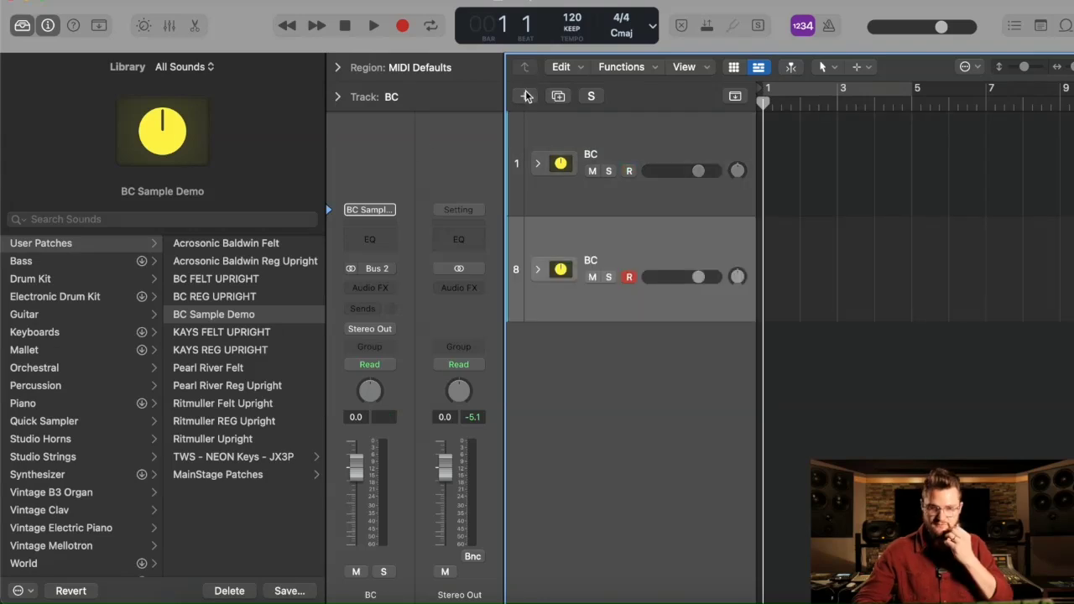
click(525, 94)
click(794, 456)
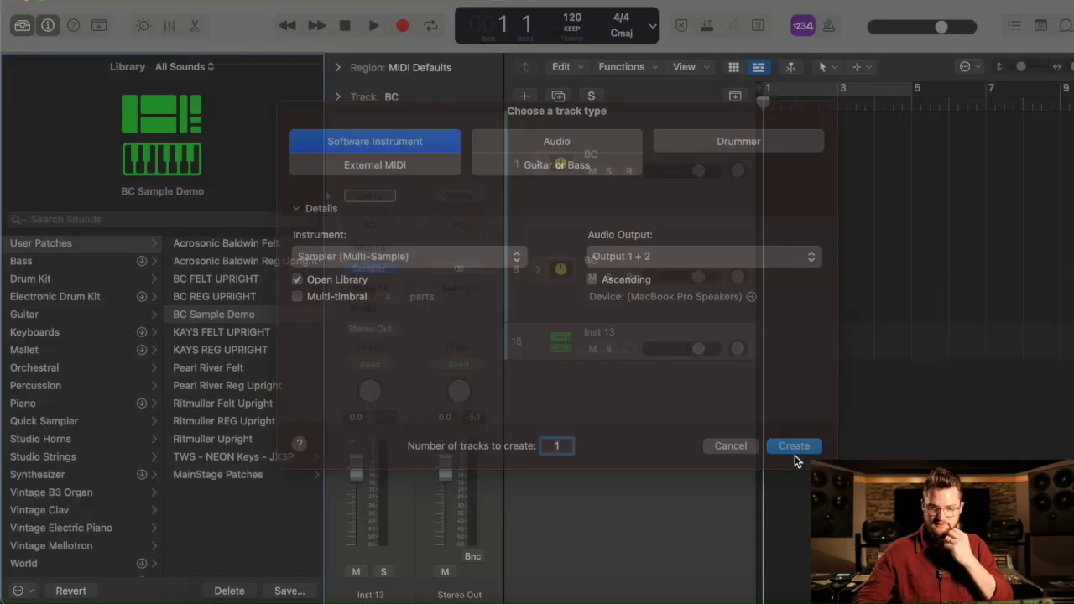
click(693, 252)
key(super+BackSpace)
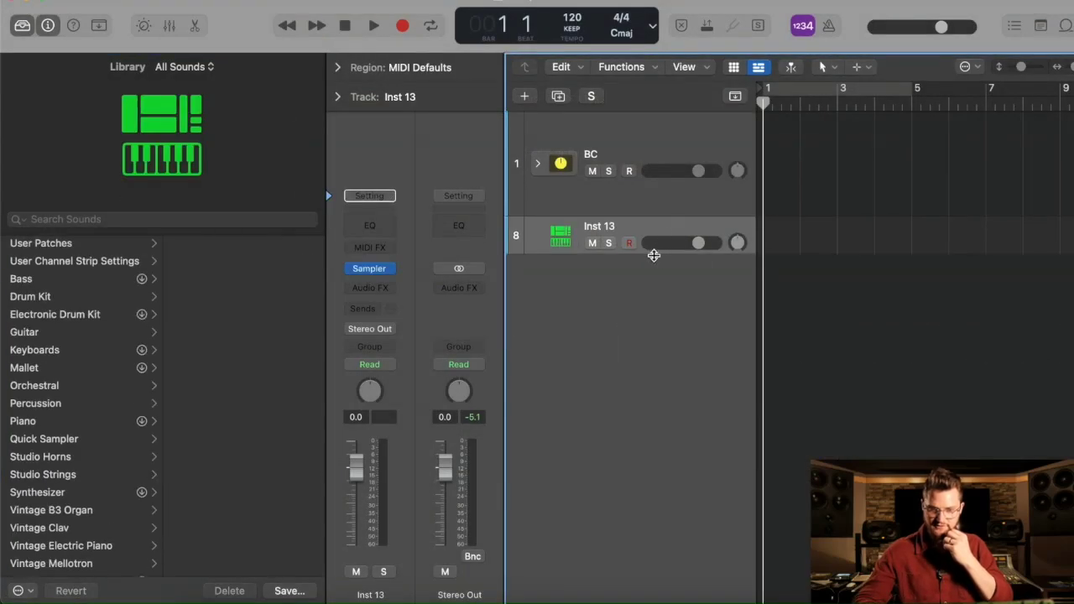
Enlarge the new instrument track and load the BC Sample Demo patch onto it from the user patches
drag(654, 253, 652, 351)
click(74, 245)
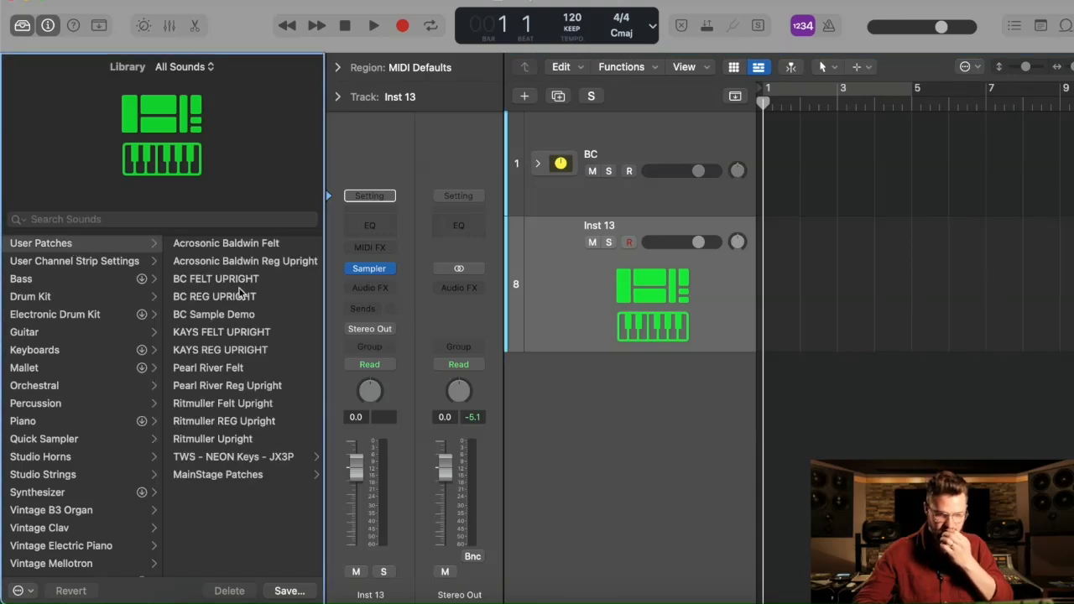
click(241, 315)
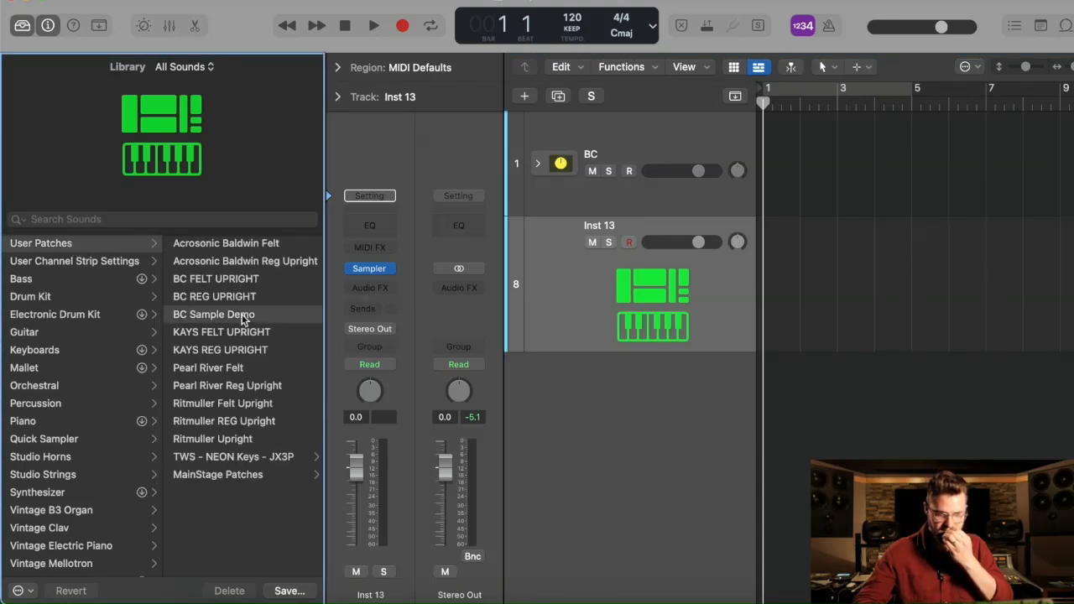